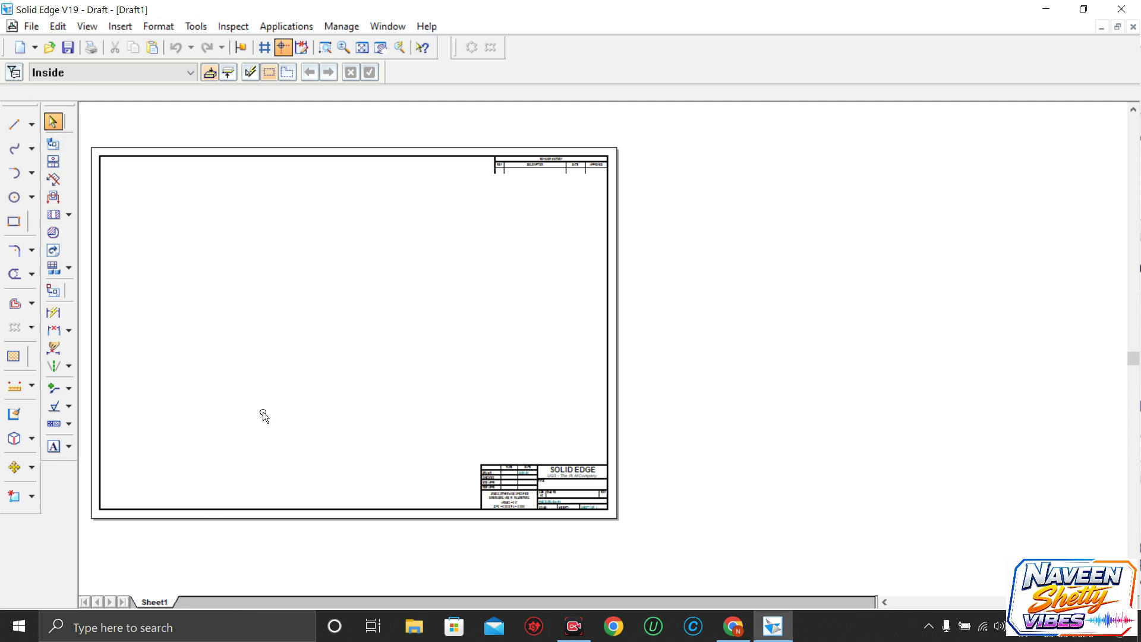
# Set the sheet background to A4-Sheet with the background hidden, save this as default, and fit the sheet in view
pyautogui.rightClick(158, 601)
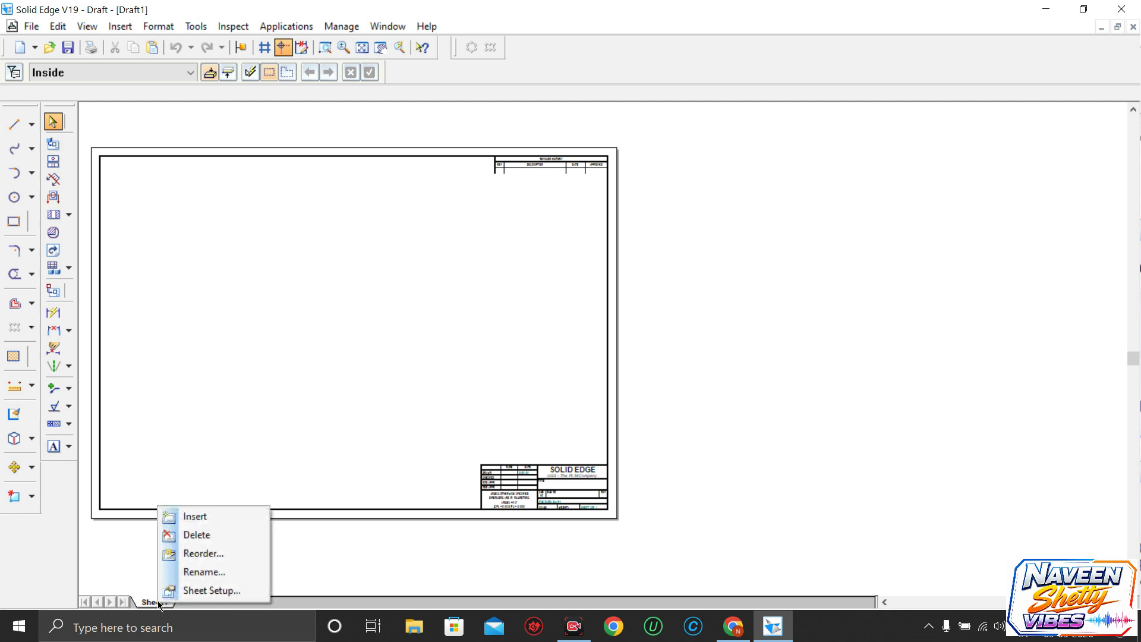
pyautogui.click(200, 590)
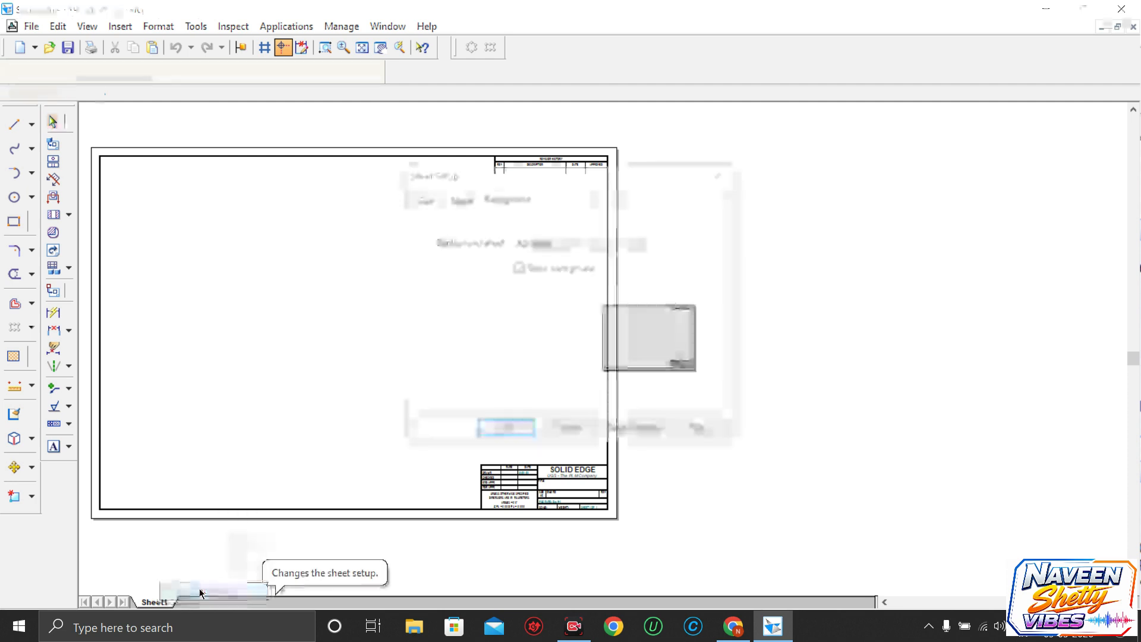
pyautogui.click(554, 244)
pyautogui.click(541, 299)
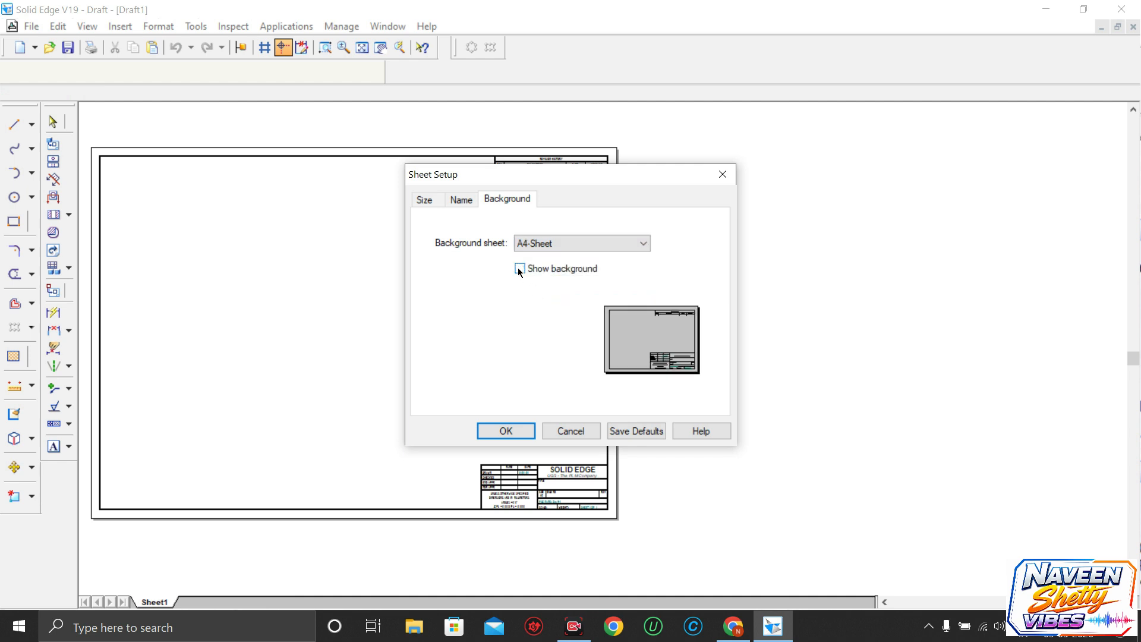
pyautogui.click(637, 432)
pyautogui.click(513, 431)
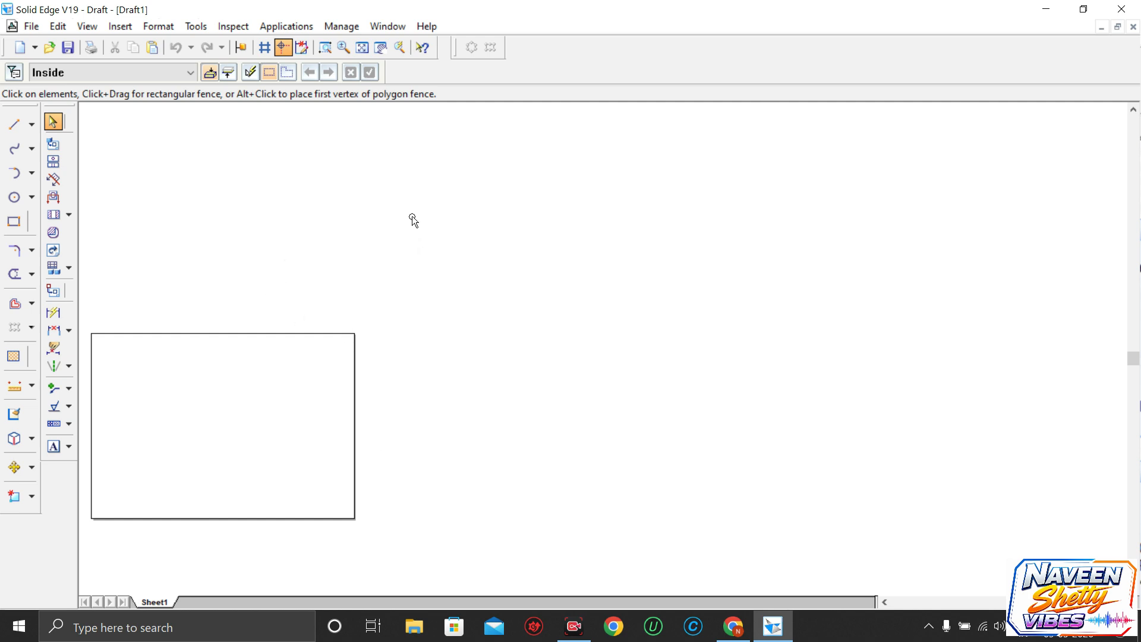
pyautogui.click(362, 49)
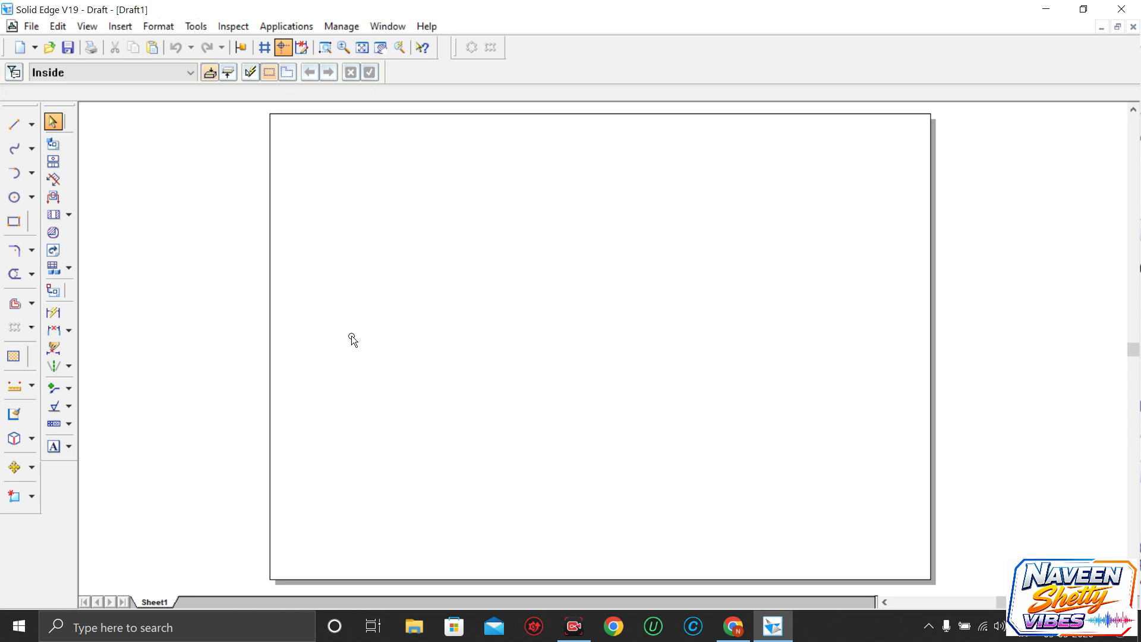
pyautogui.rightClick(158, 602)
pyautogui.click(194, 587)
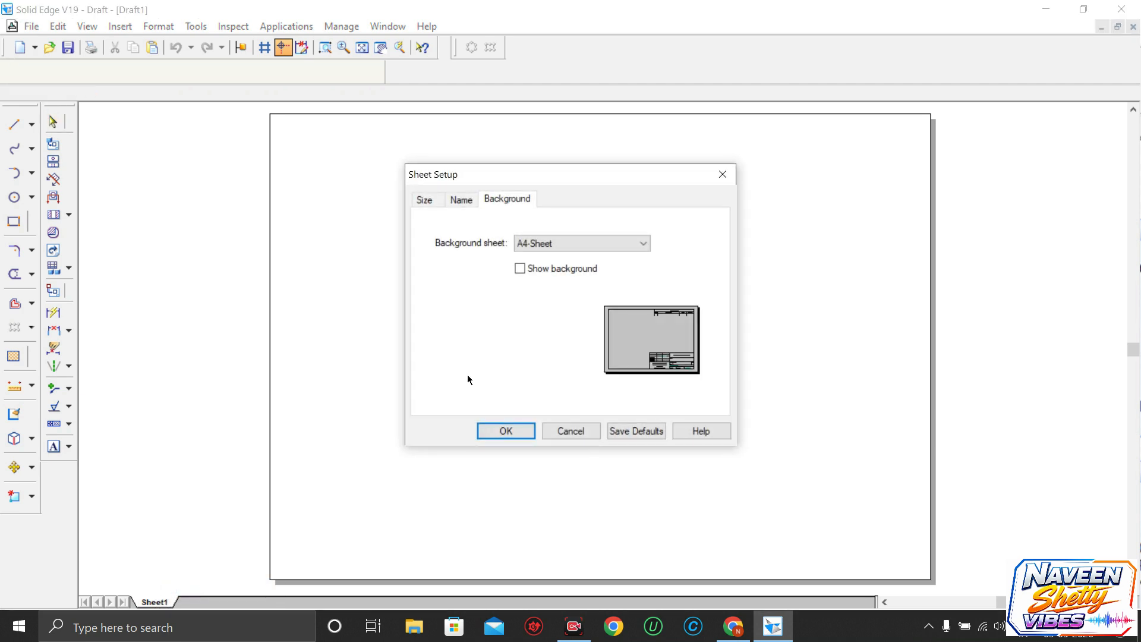
pyautogui.click(721, 173)
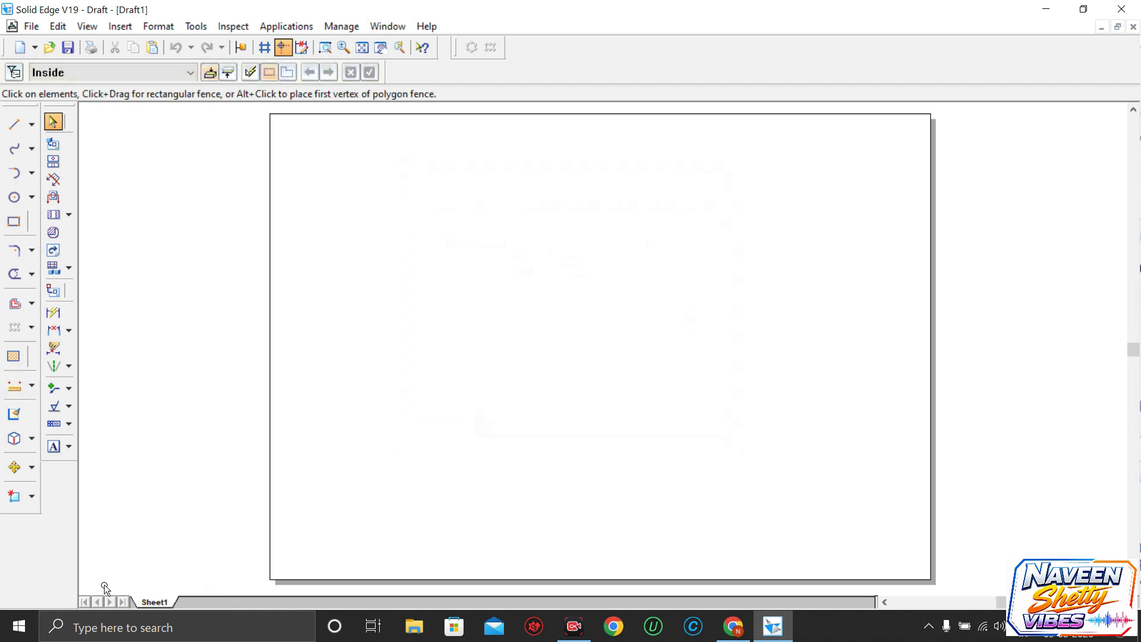
pyautogui.rightClick(154, 602)
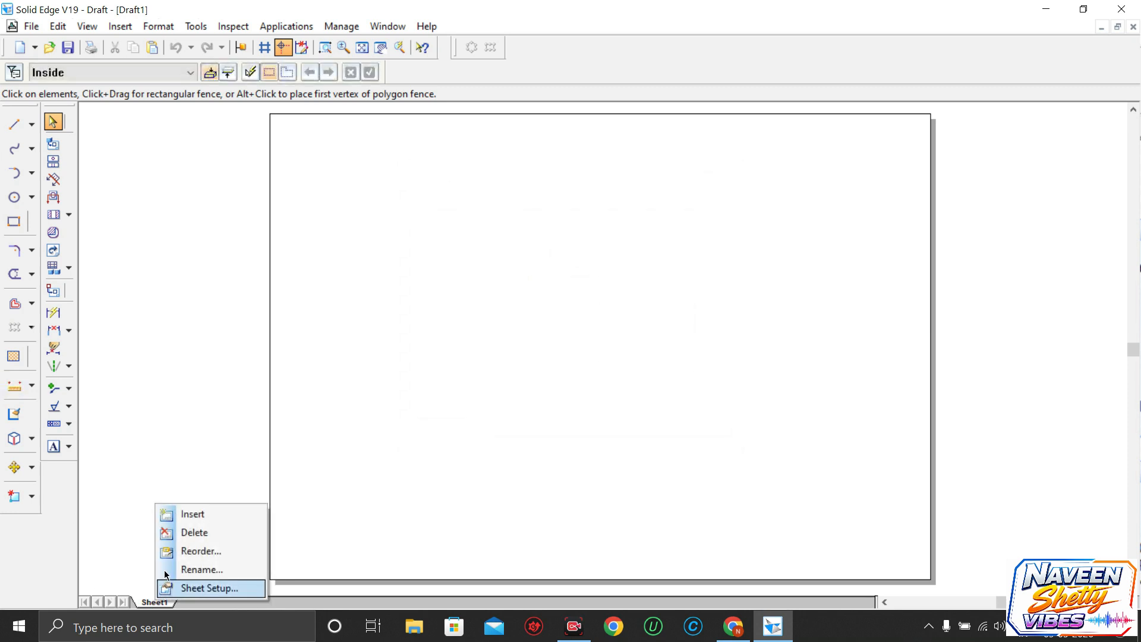
pyautogui.click(182, 417)
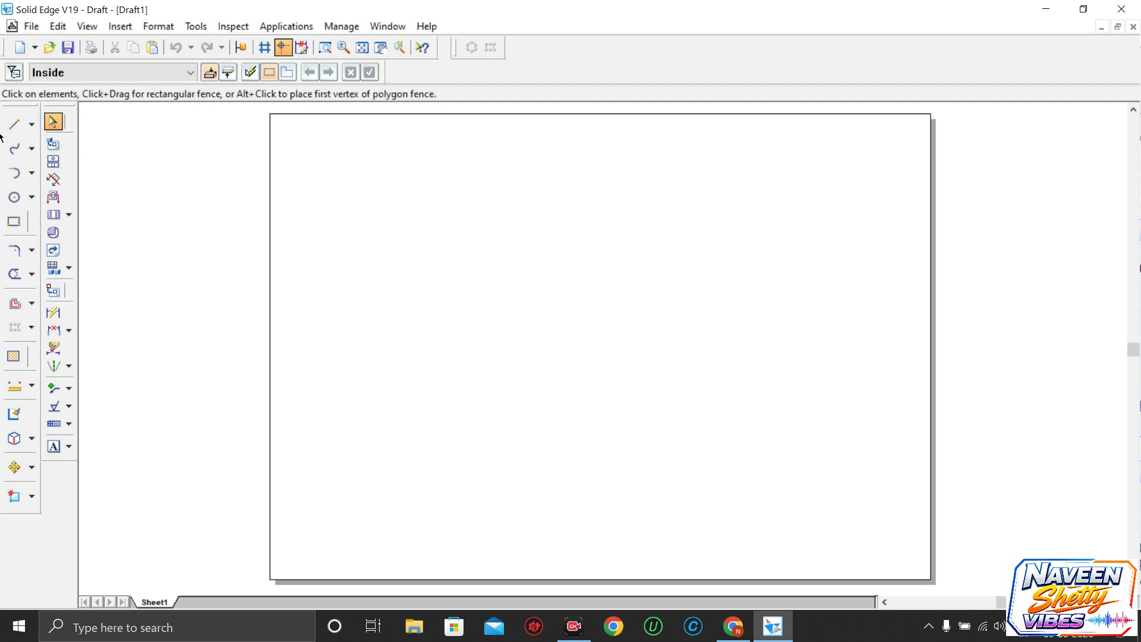
pyautogui.click(31, 125)
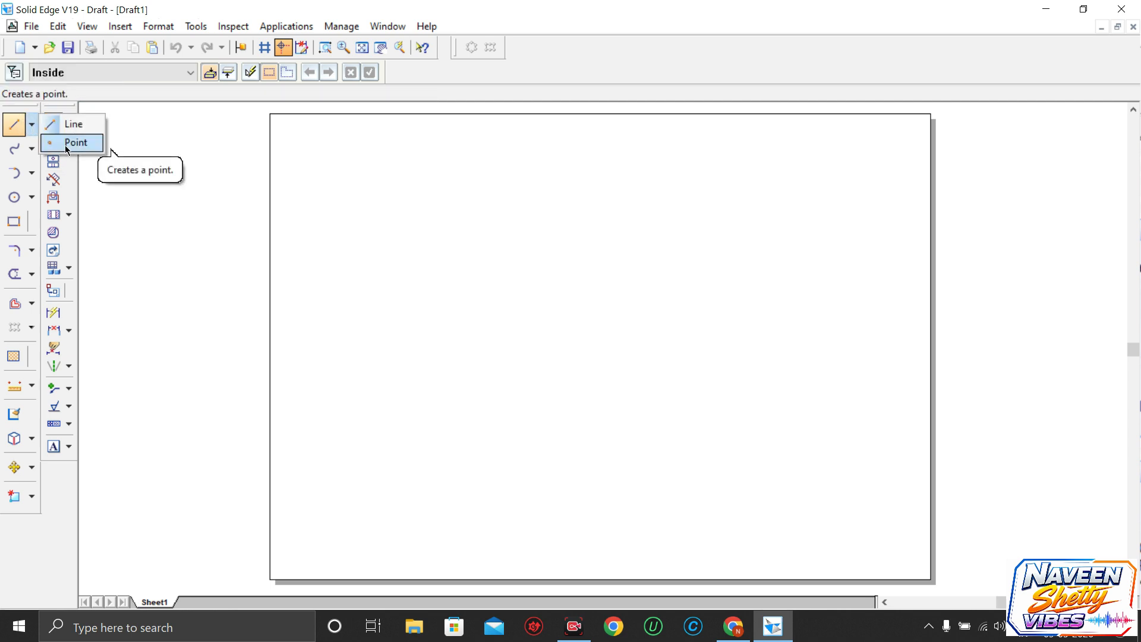
pyautogui.press('Escape')
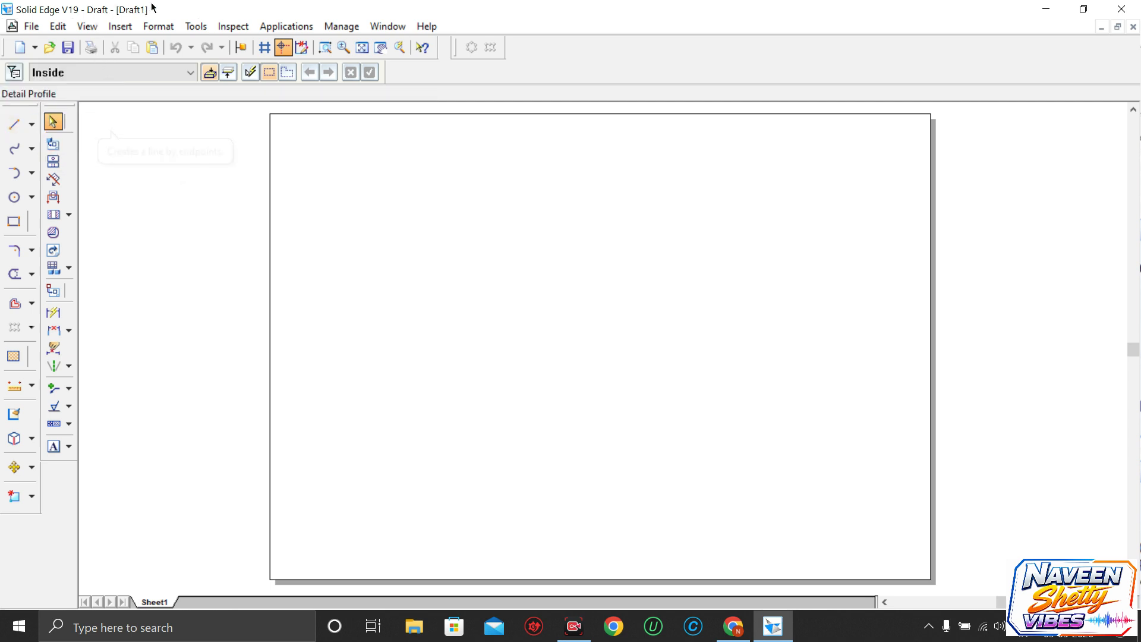
pyautogui.click(119, 28)
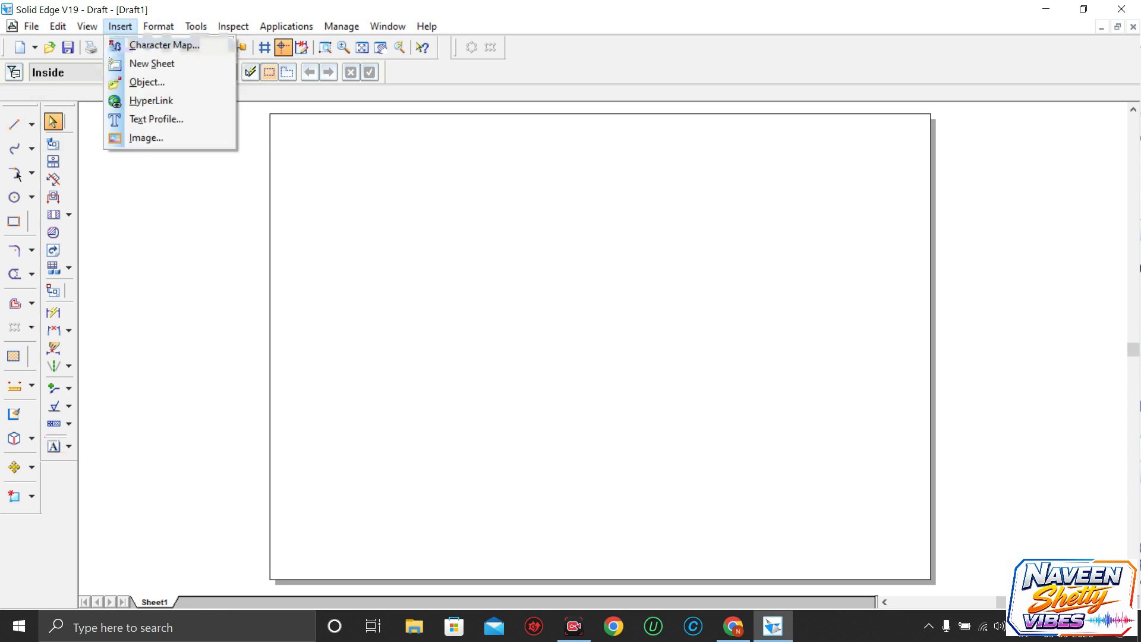
pyautogui.click(84, 180)
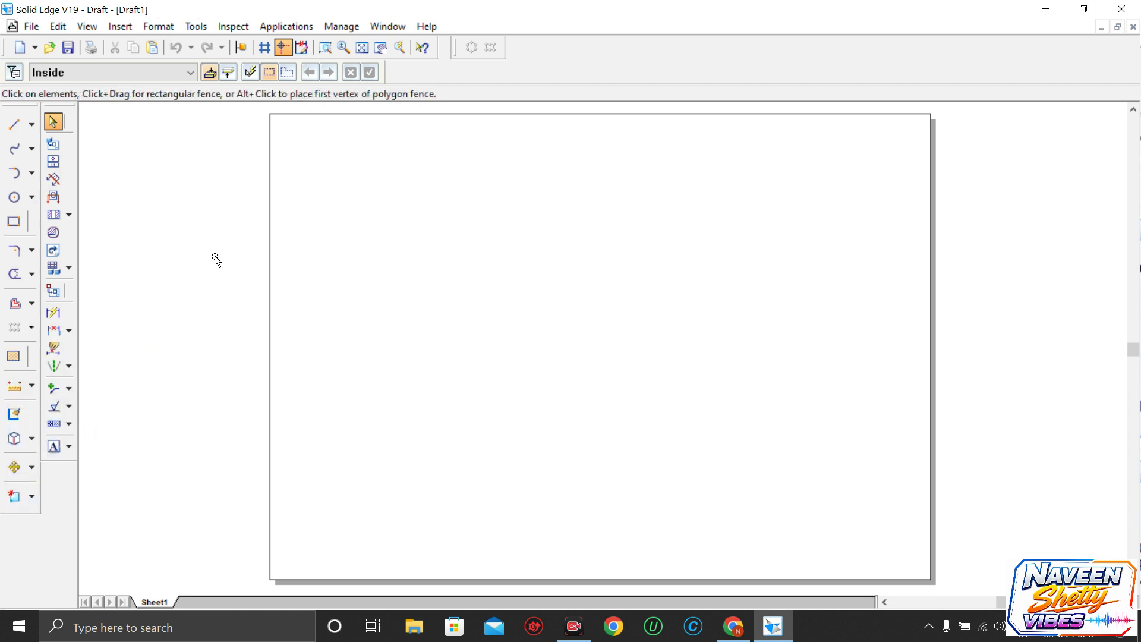
pyautogui.click(21, 125)
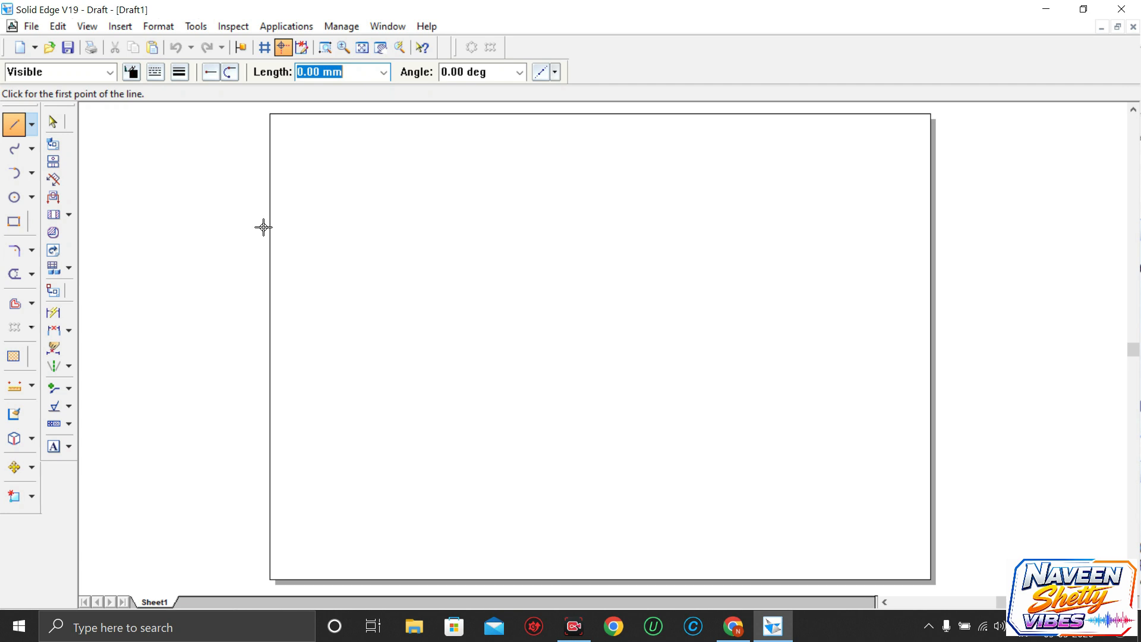
pyautogui.press('Escape')
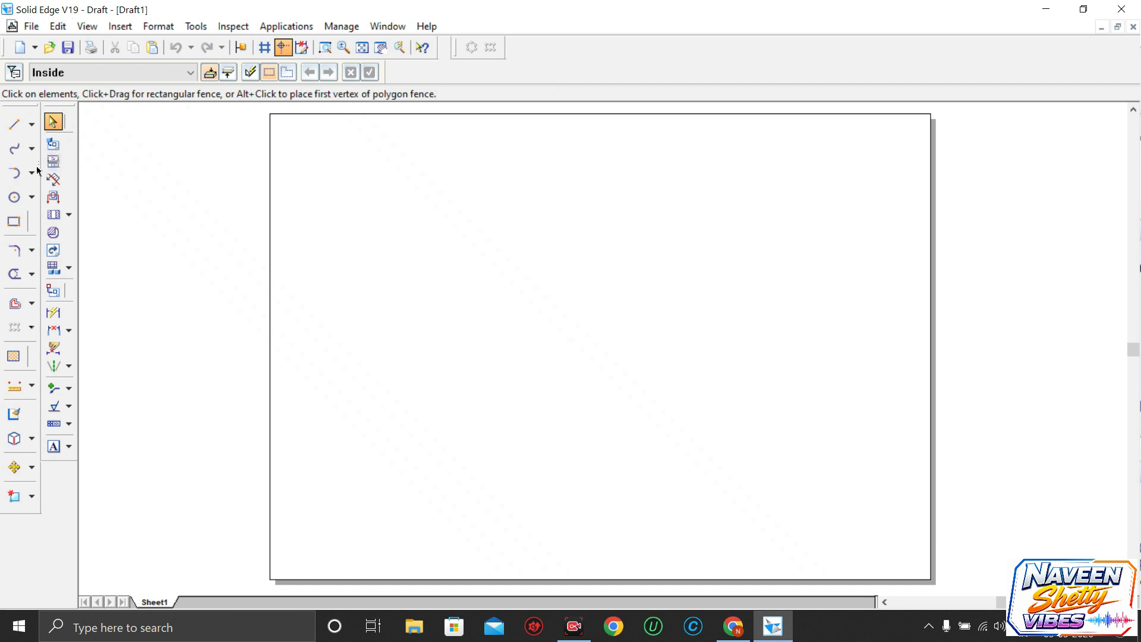
pyautogui.click(20, 153)
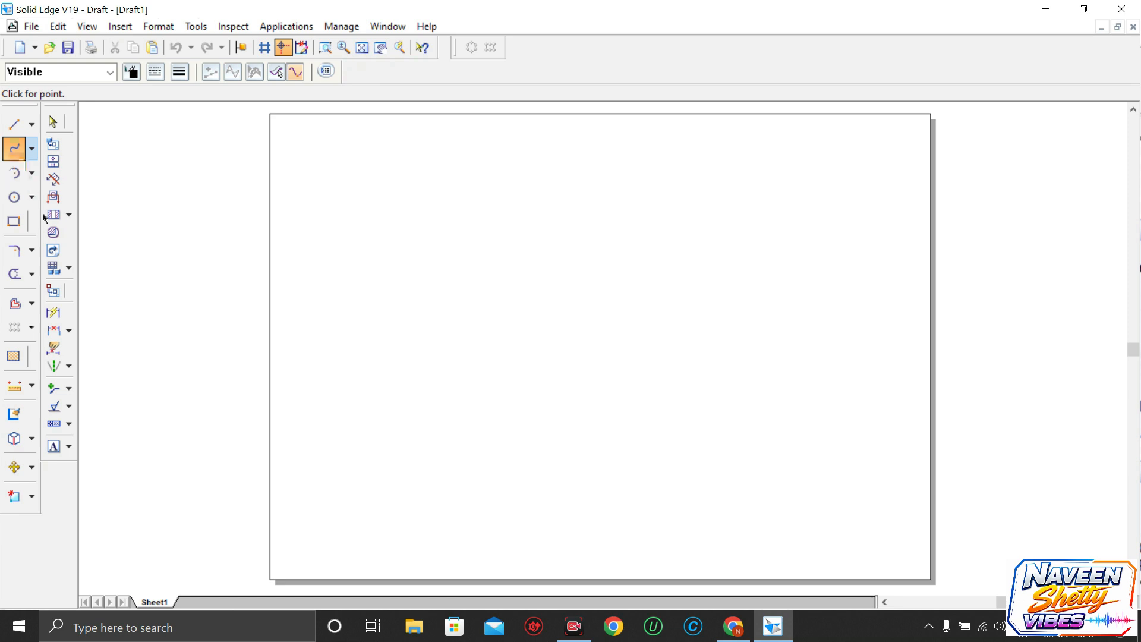
pyautogui.click(15, 222)
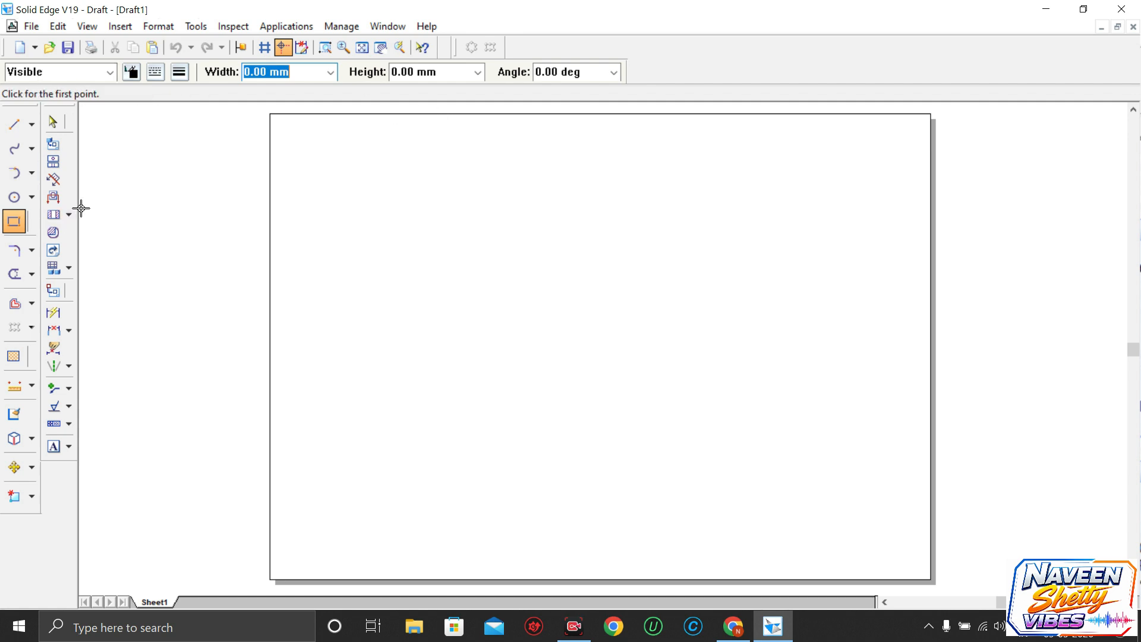
# Draw a horizontal line 100 mm long at 0° from near the sheet's left edge
pyautogui.click(13, 124)
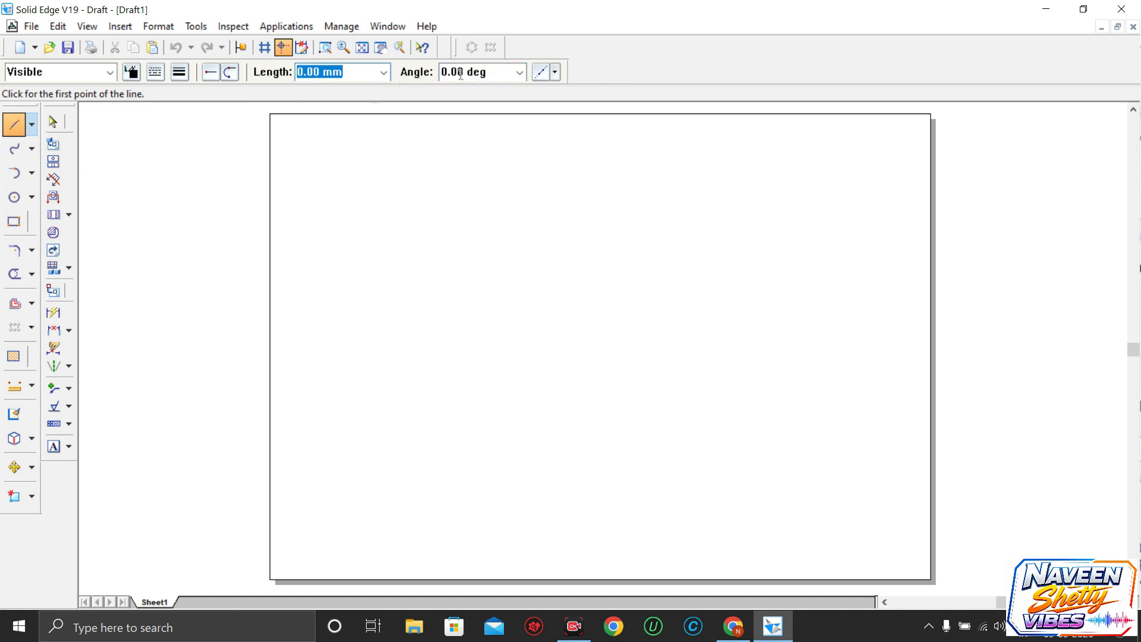
pyautogui.click(298, 346)
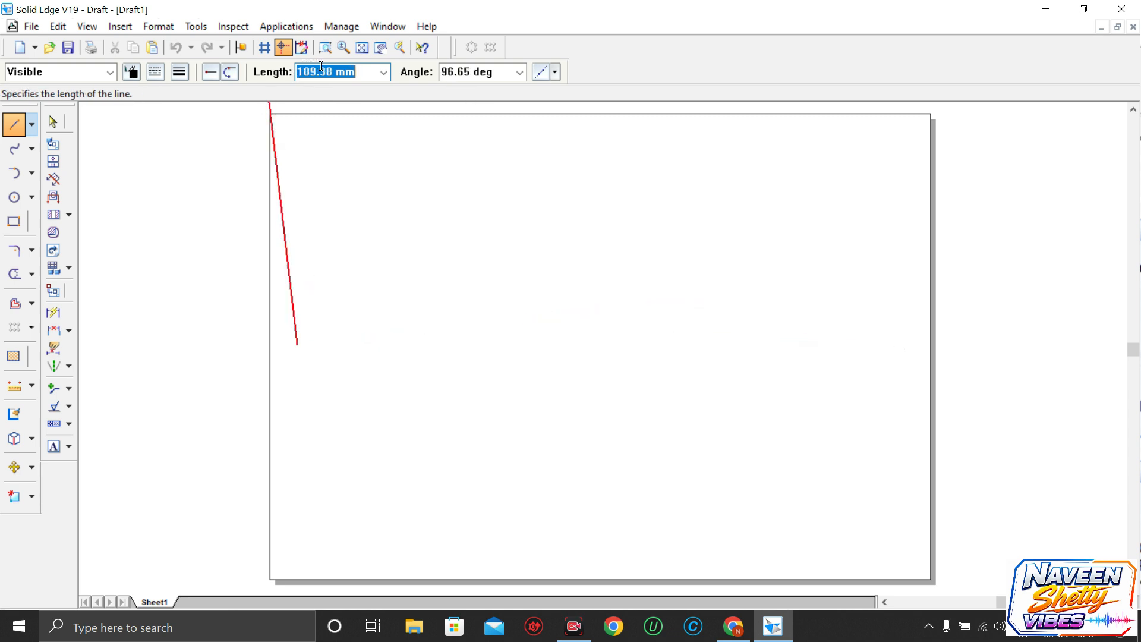
pyautogui.write('100')
pyautogui.press('Tab')
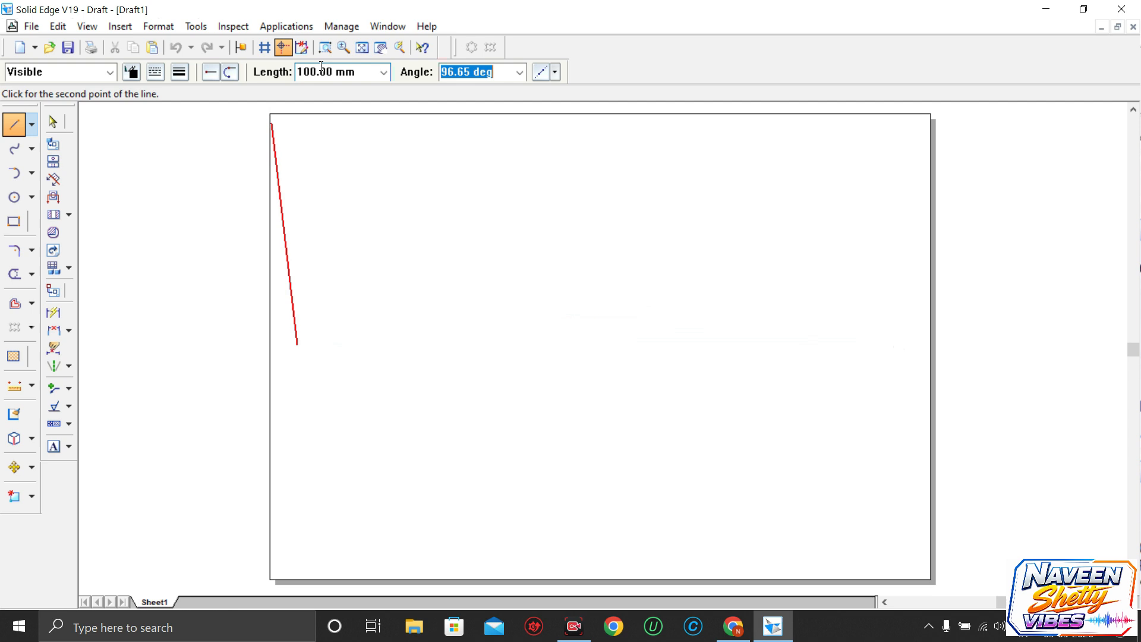
pyautogui.write('0')
pyautogui.press('Return')
pyautogui.press('Escape')
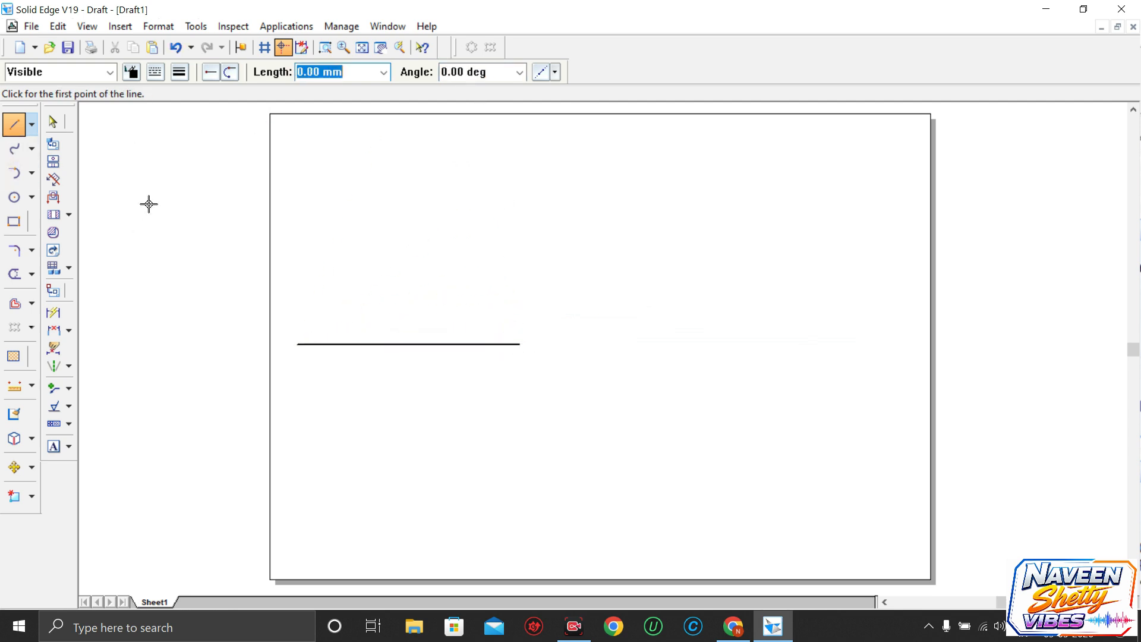
# Draw a horizontal line across almost the full sheet width, just above the 100 mm line
pyautogui.click(15, 121)
pyautogui.click(296, 301)
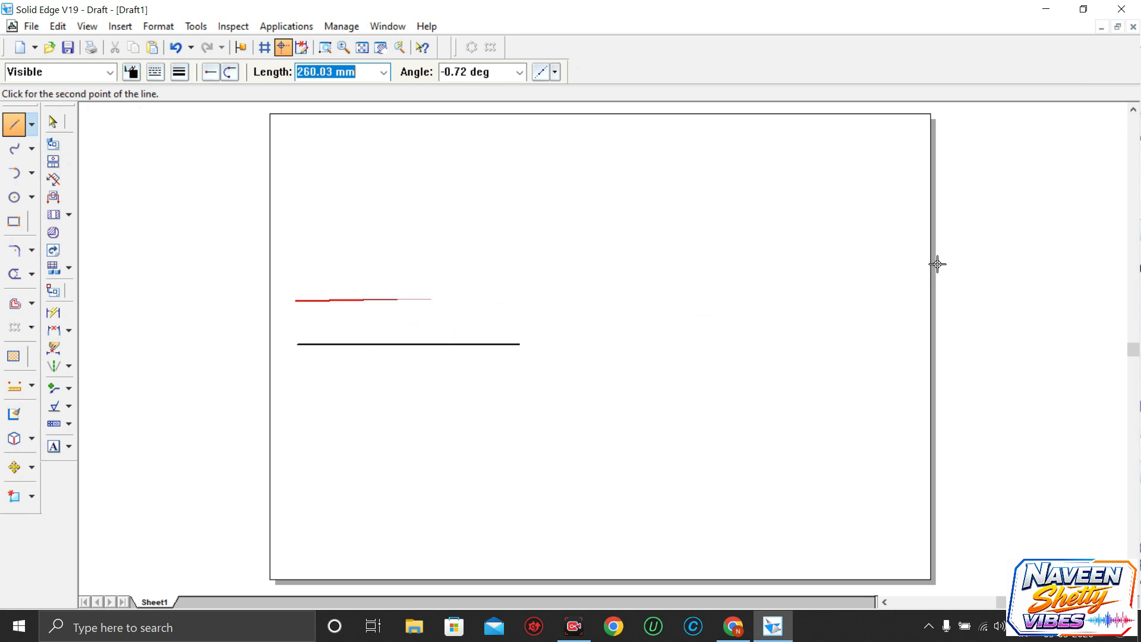
pyautogui.click(915, 300)
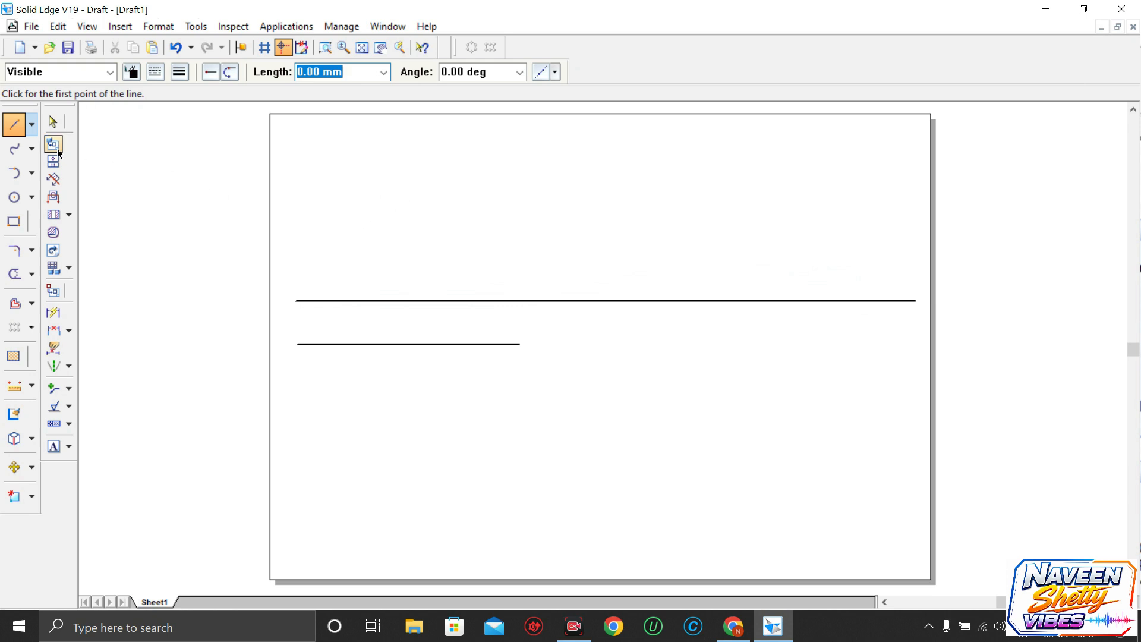
# Draw a thin horizontal line with a 0.13 mm line width across the sheet, above the two existing lines
pyautogui.click(15, 127)
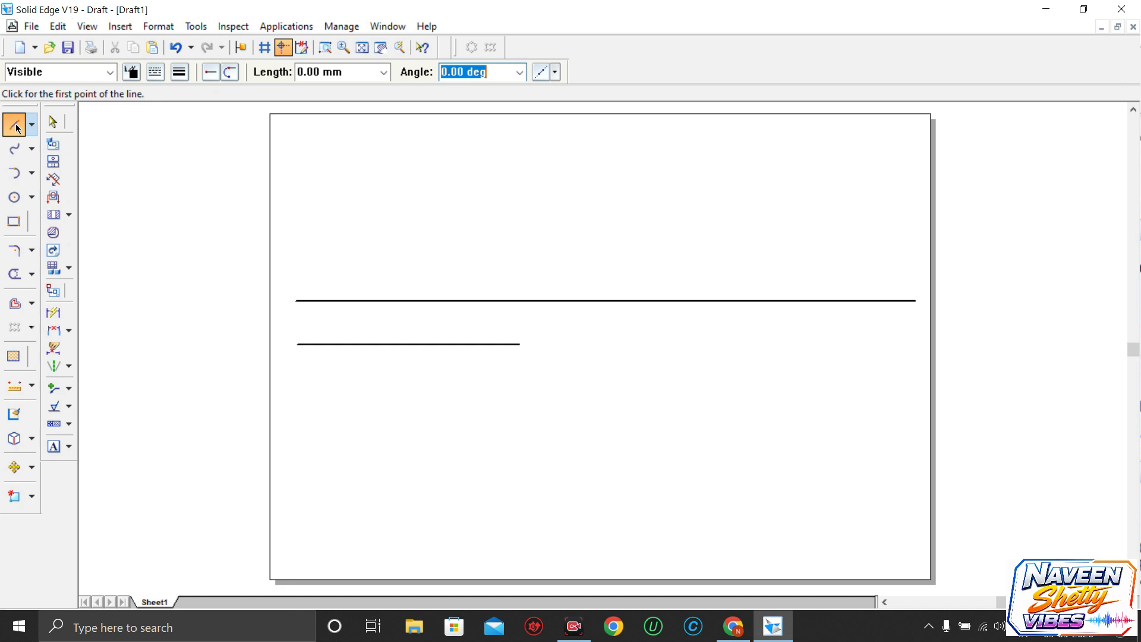
pyautogui.click(17, 128)
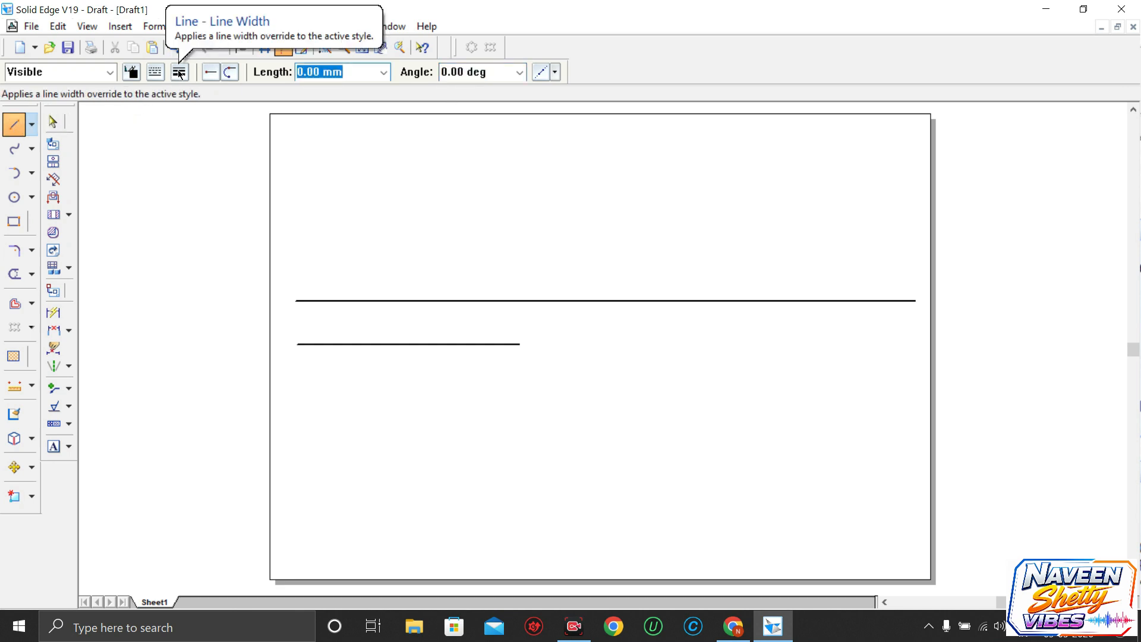
pyautogui.click(14, 125)
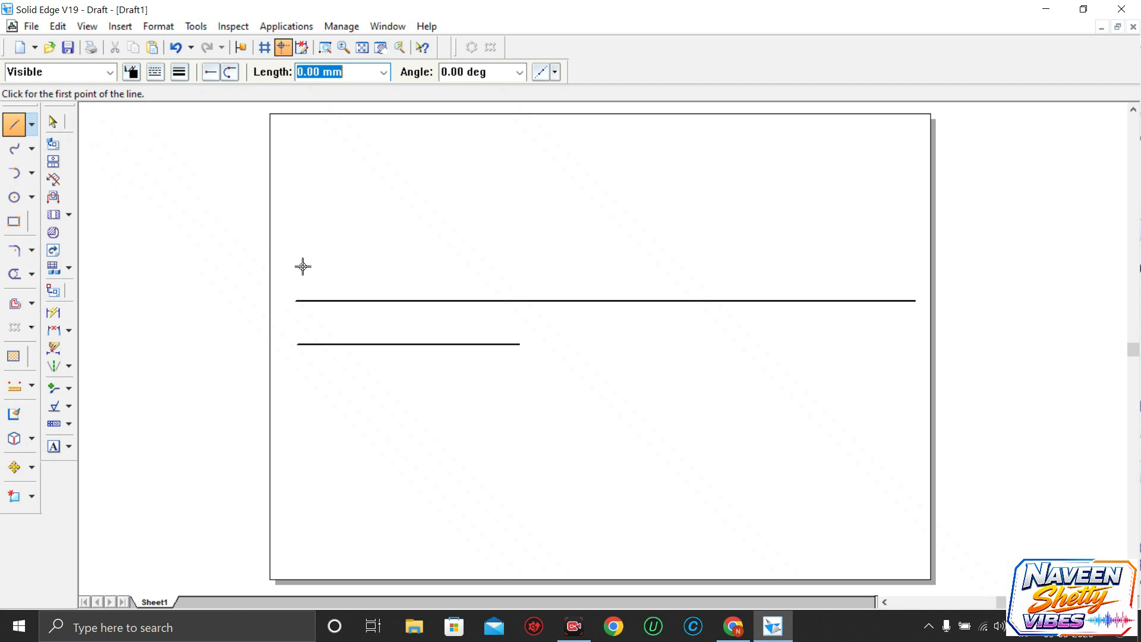
pyautogui.click(179, 72)
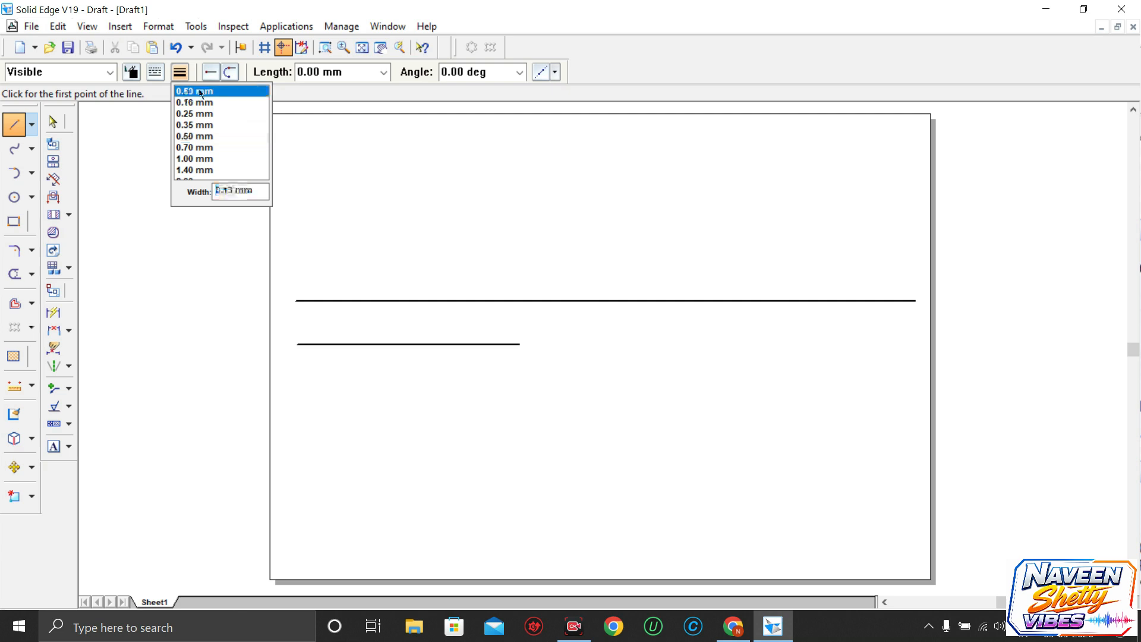
pyautogui.click(199, 91)
pyautogui.click(294, 261)
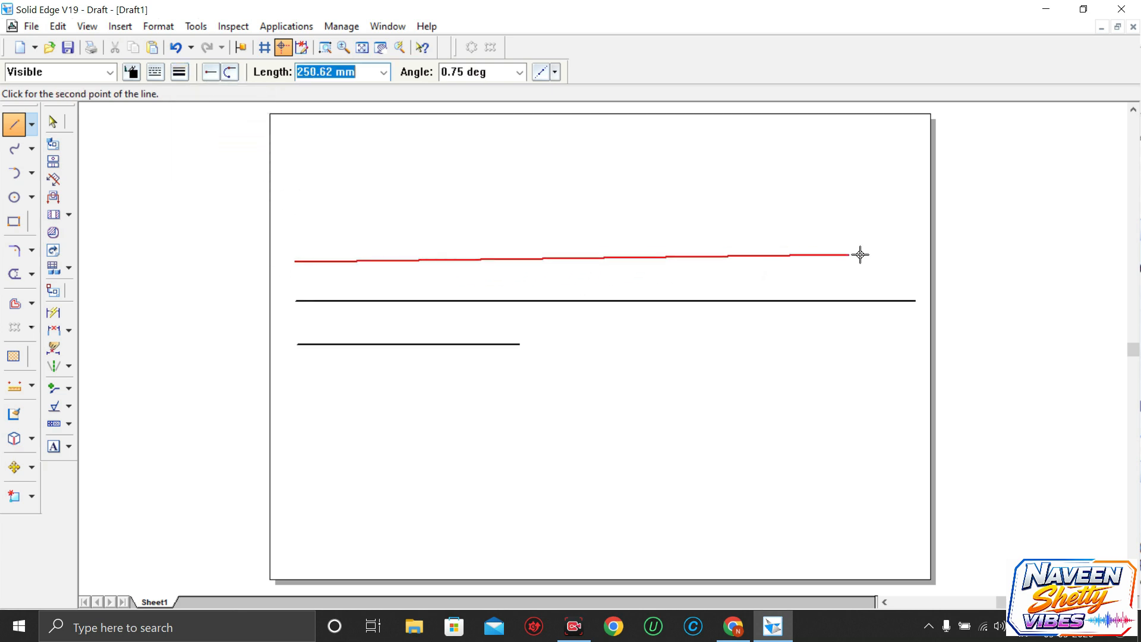
pyautogui.click(903, 261)
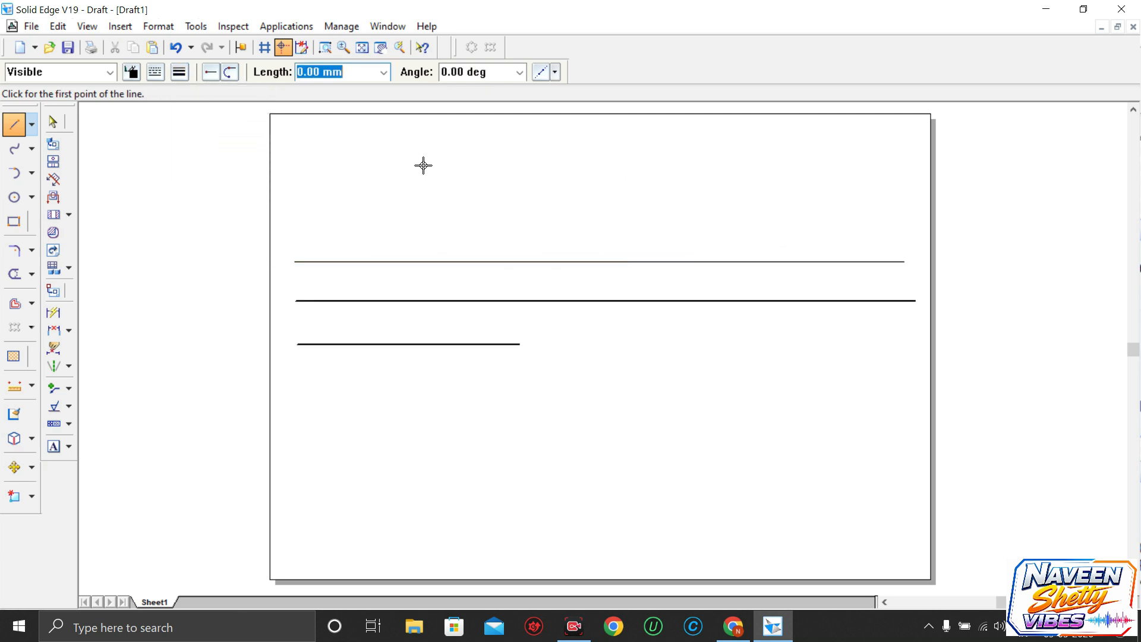
# Draw a horizontal line with the short-dashed line type across the sheet, below the 100 mm line
pyautogui.click(15, 127)
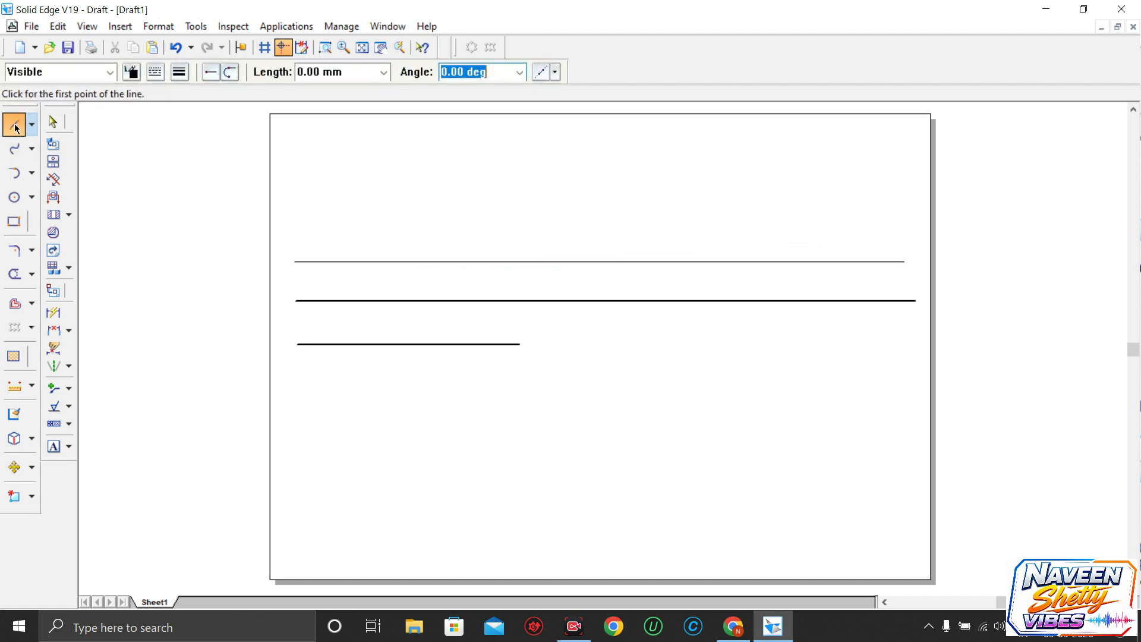
pyautogui.click(156, 72)
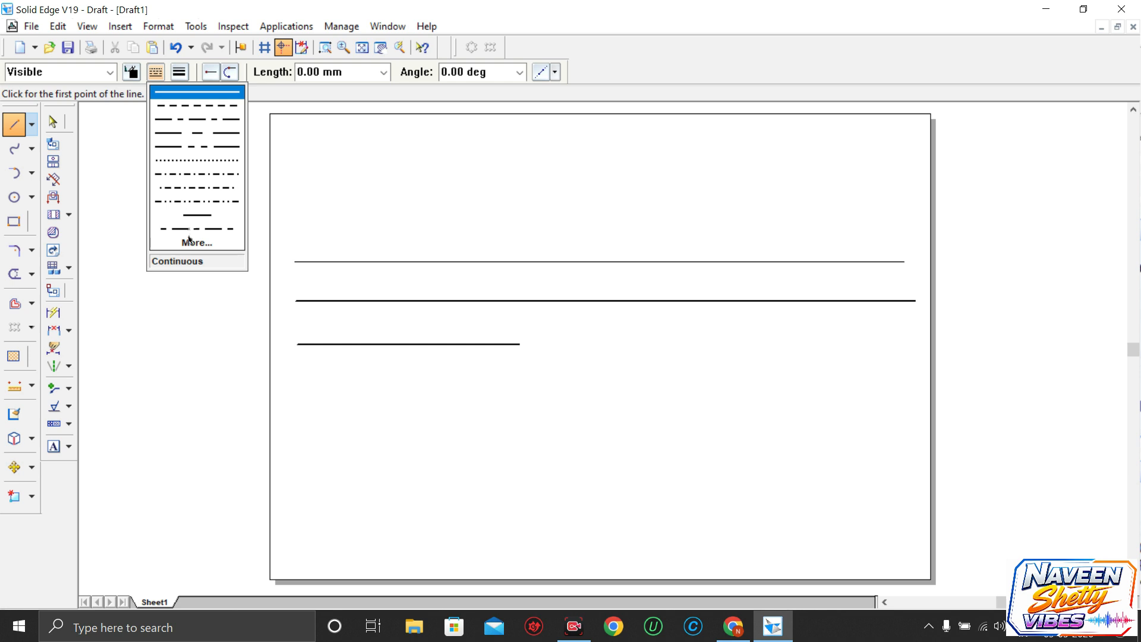
pyautogui.click(197, 109)
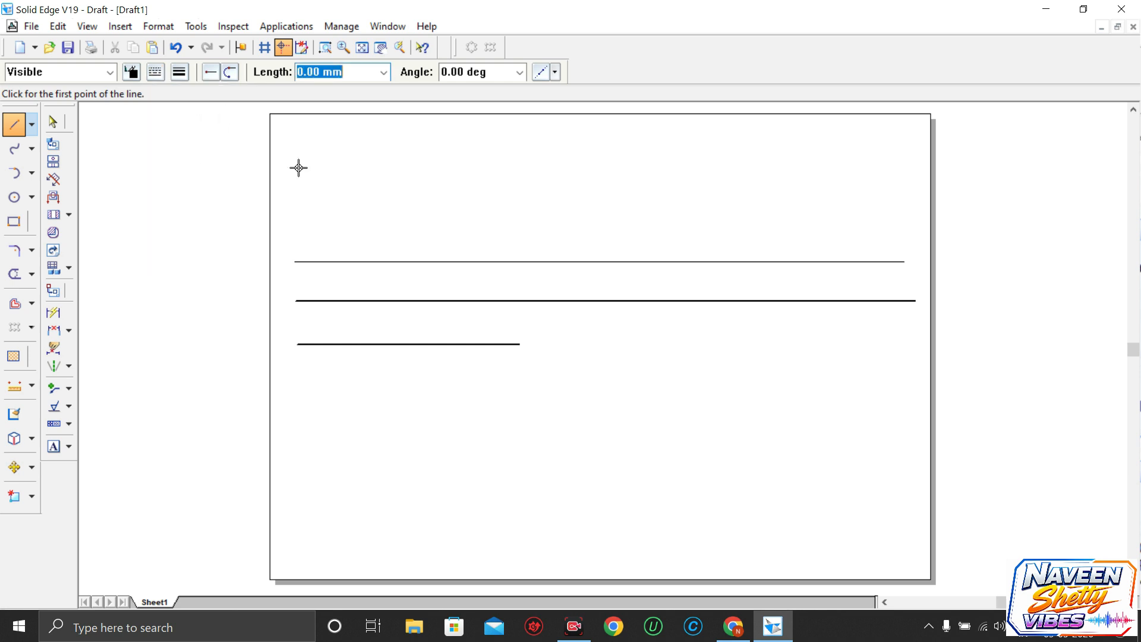
pyautogui.click(297, 379)
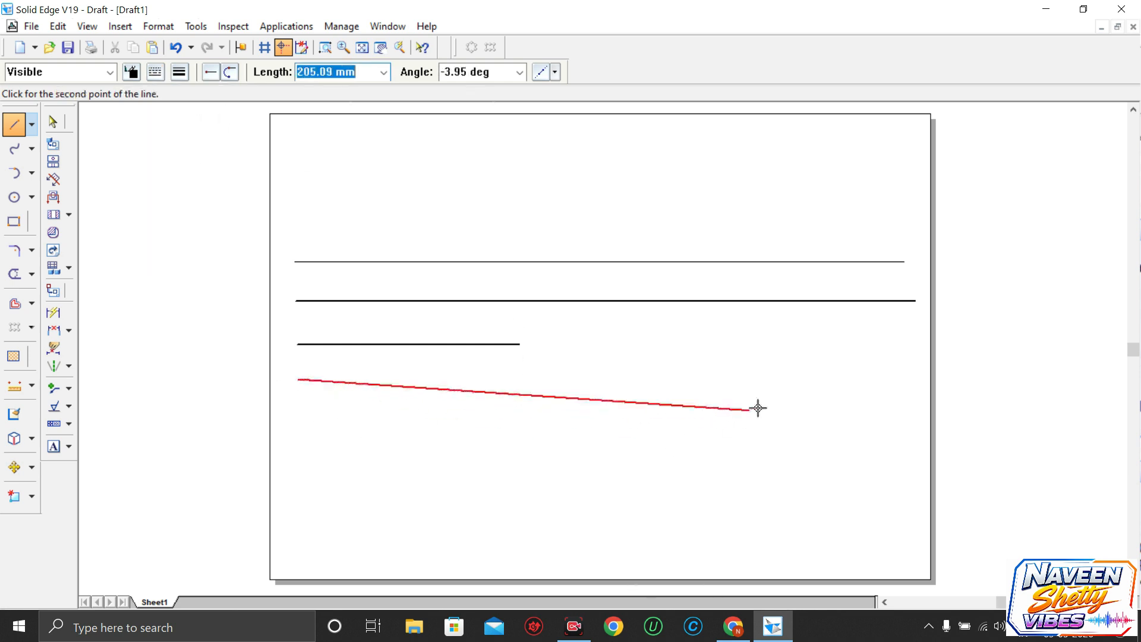
pyautogui.click(911, 379)
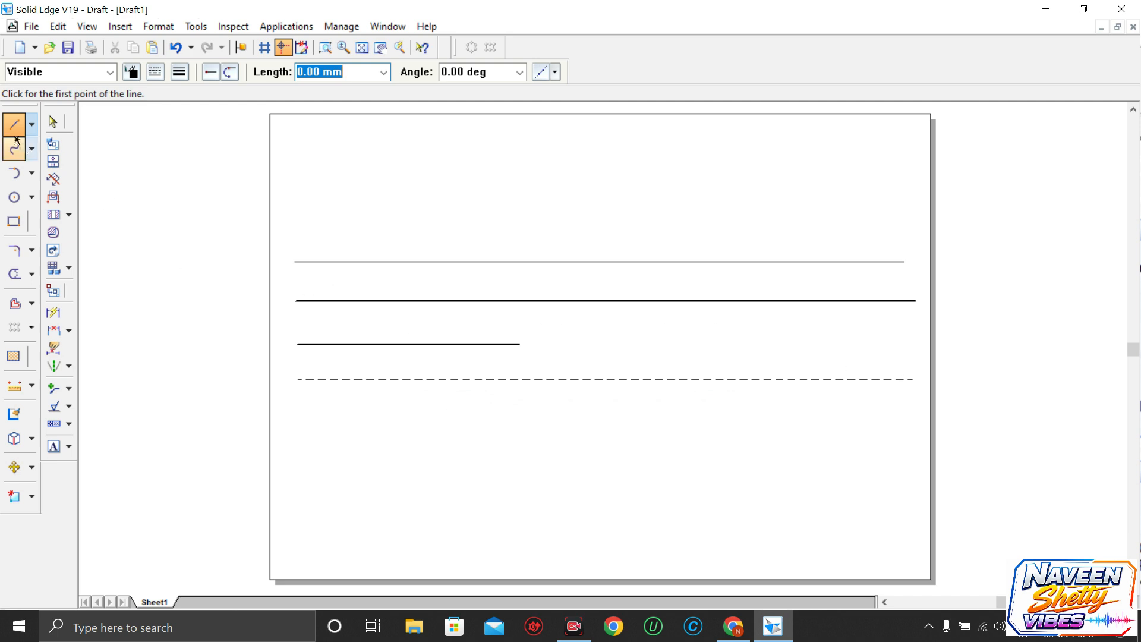
# Draw a horizontal line with the dash-dot line type across the sheet, below the short-dashed line
pyautogui.click(157, 71)
pyautogui.click(177, 119)
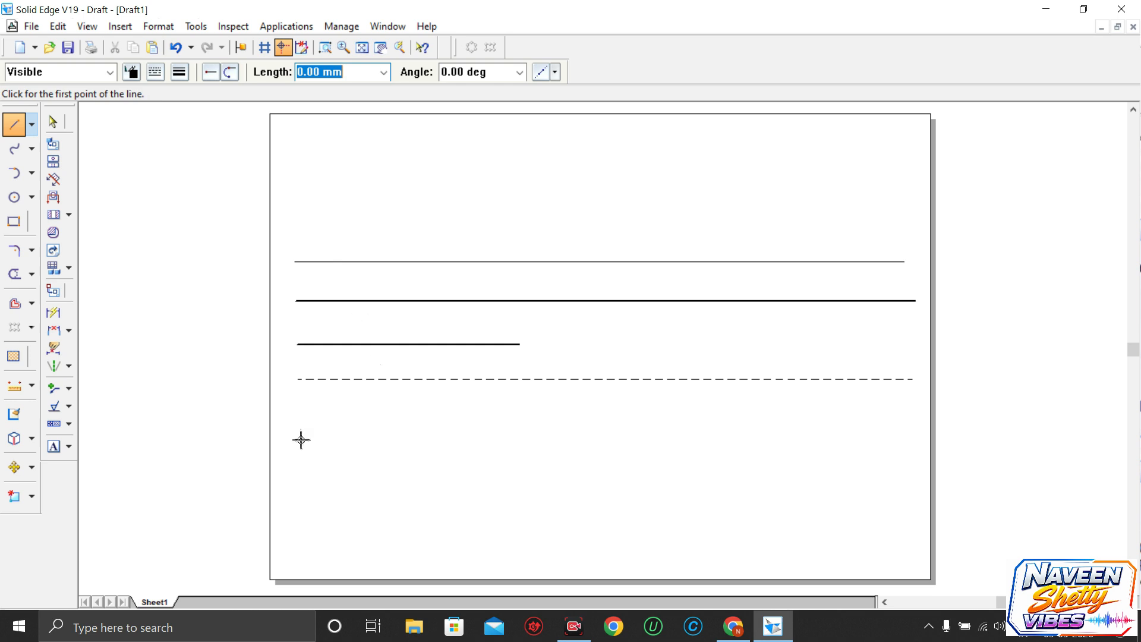
pyautogui.click(299, 407)
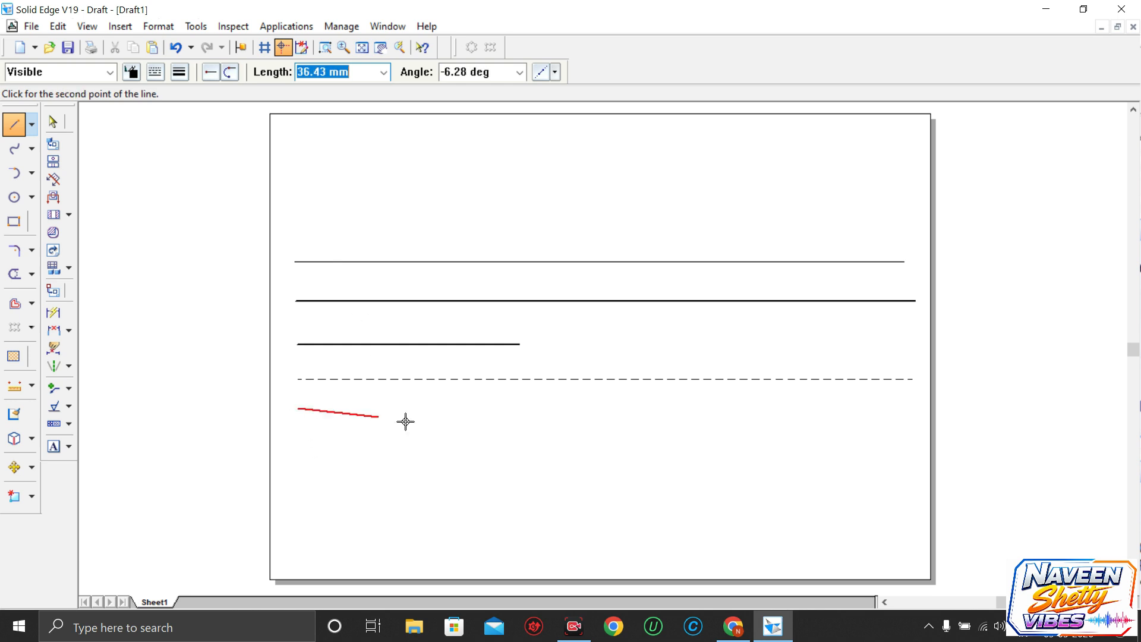
pyautogui.click(907, 407)
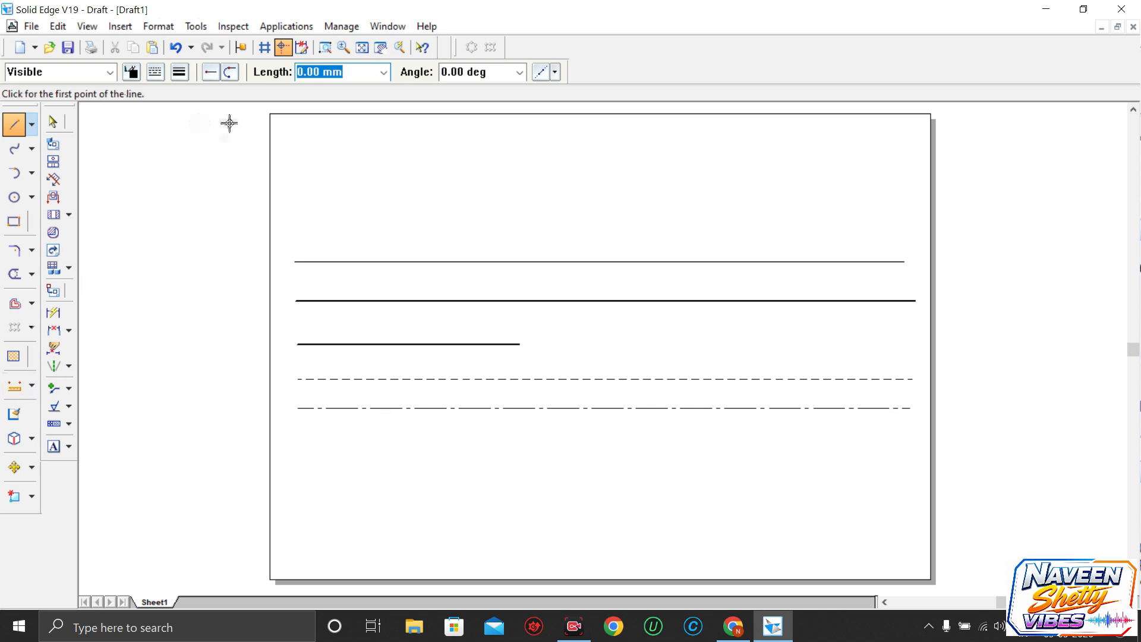
pyautogui.press('Escape')
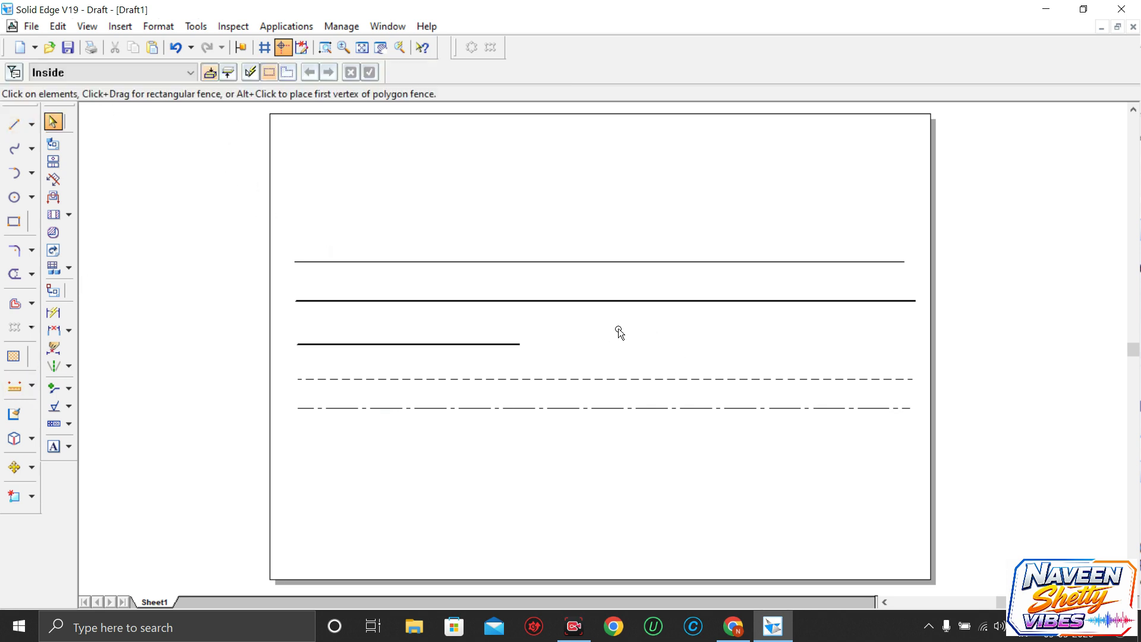
# Delete all the lines on the sheet at once
pyautogui.hotkey('ctrl', 'a')
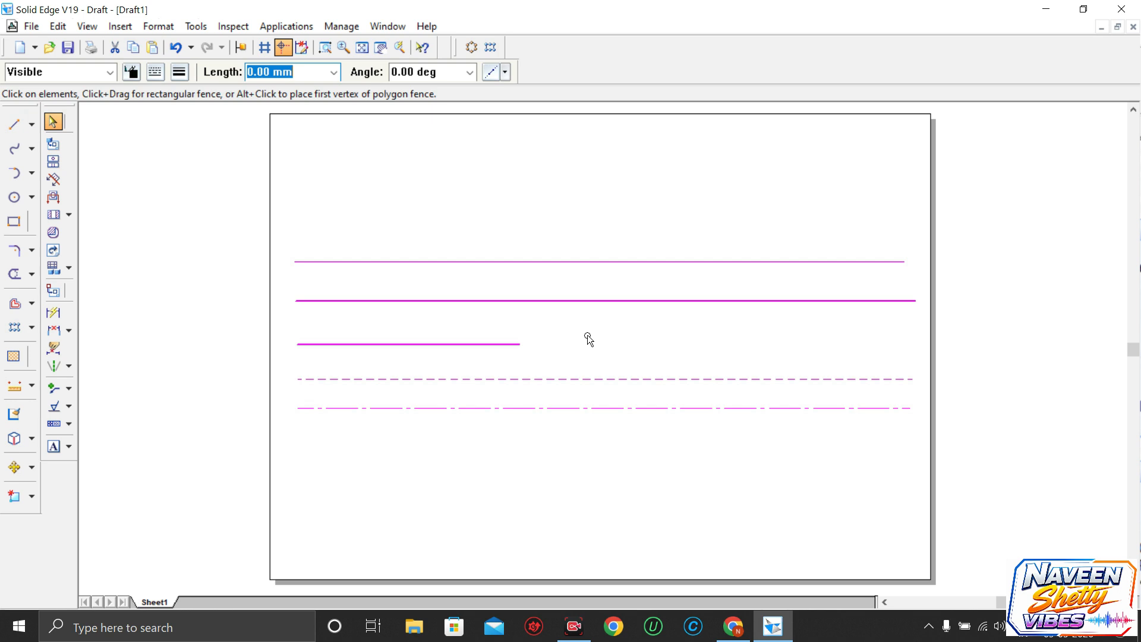
pyautogui.press('Delete')
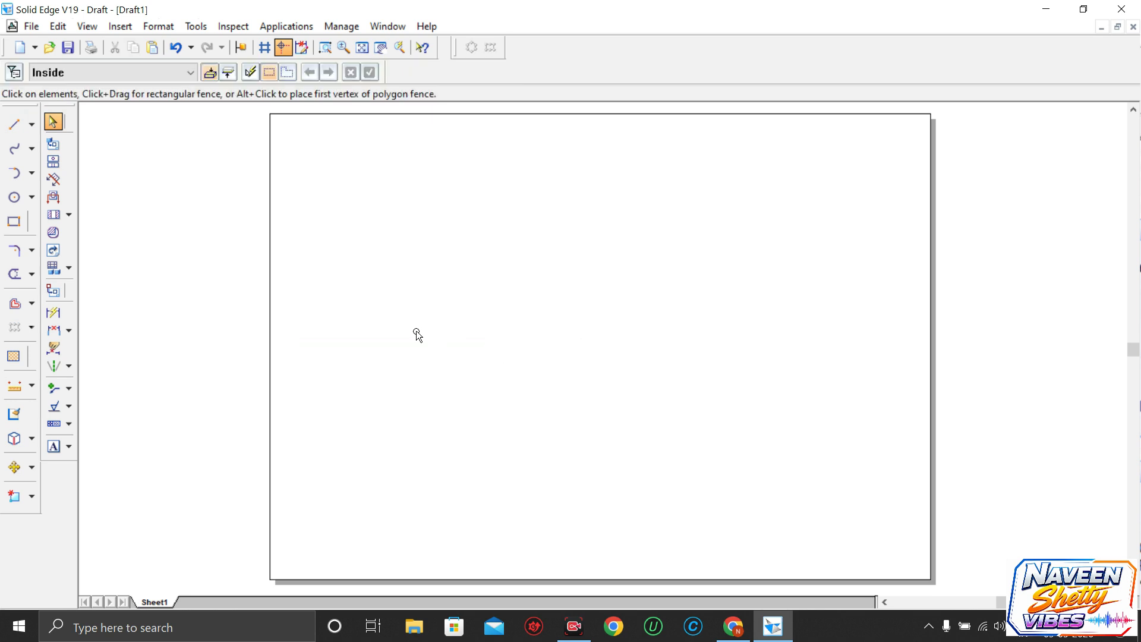
# Draw a looping freeform dash-dot curve through several points in the upper half of the sheet
pyautogui.click(32, 149)
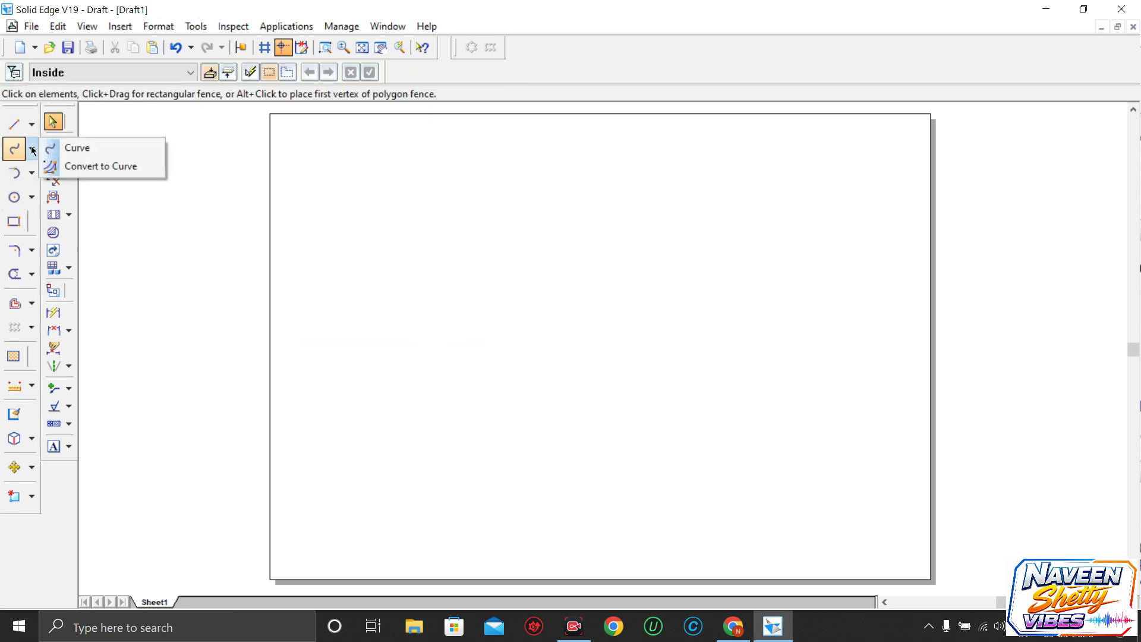
pyautogui.click(76, 147)
pyautogui.click(327, 250)
pyautogui.click(508, 252)
pyautogui.moveTo(680, 339)
pyautogui.mouseDown()
pyautogui.moveTo(616, 371)
pyautogui.moveTo(428, 351)
pyautogui.moveTo(351, 311)
pyautogui.moveTo(286, 236)
pyautogui.moveTo(316, 181)
pyautogui.moveTo(515, 176)
pyautogui.moveTo(682, 250)
pyautogui.mouseUp()
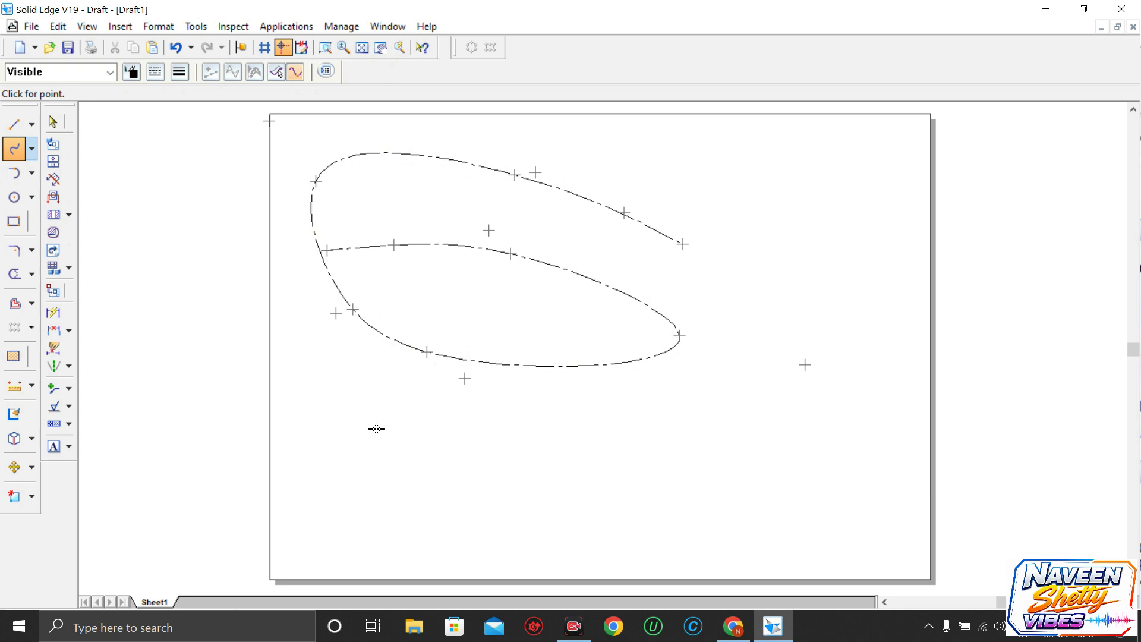
pyautogui.press('Escape')
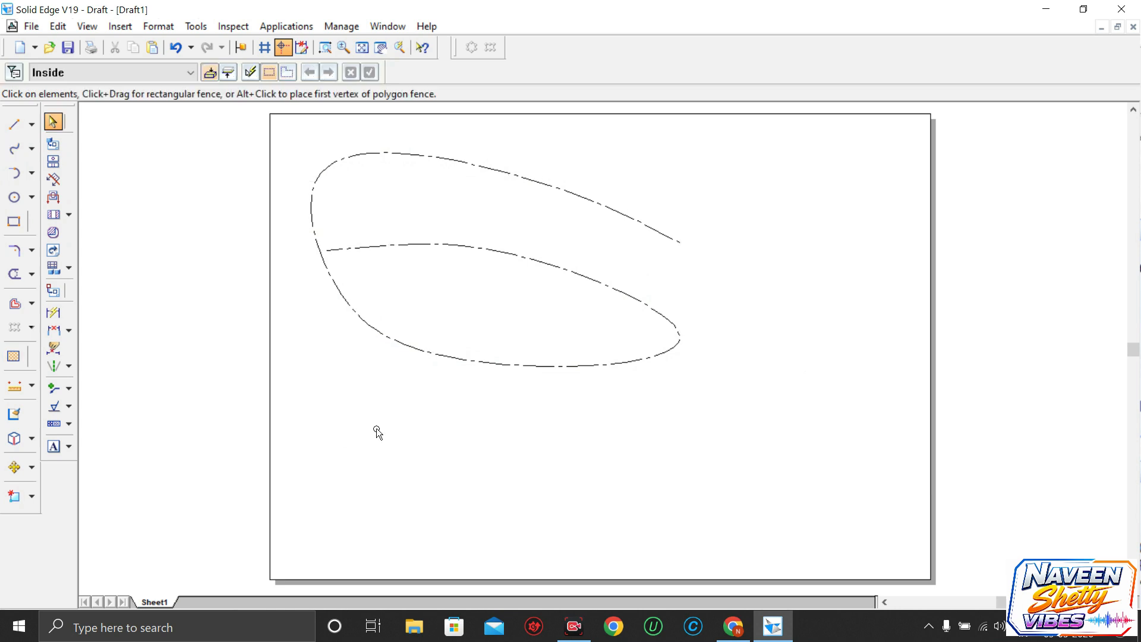
# Delete the freeform curve from the sheet
pyautogui.click(352, 305)
pyautogui.press('Delete')
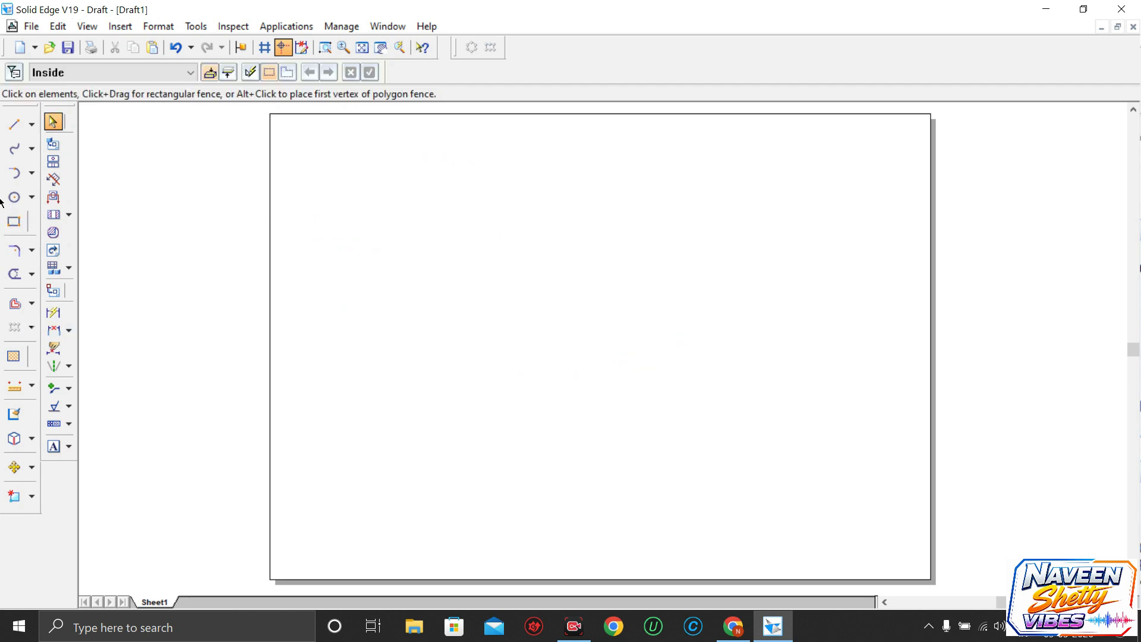
# Place ten scattered points with a 2.00 mm line width across the upper half of the sheet
pyautogui.click(32, 127)
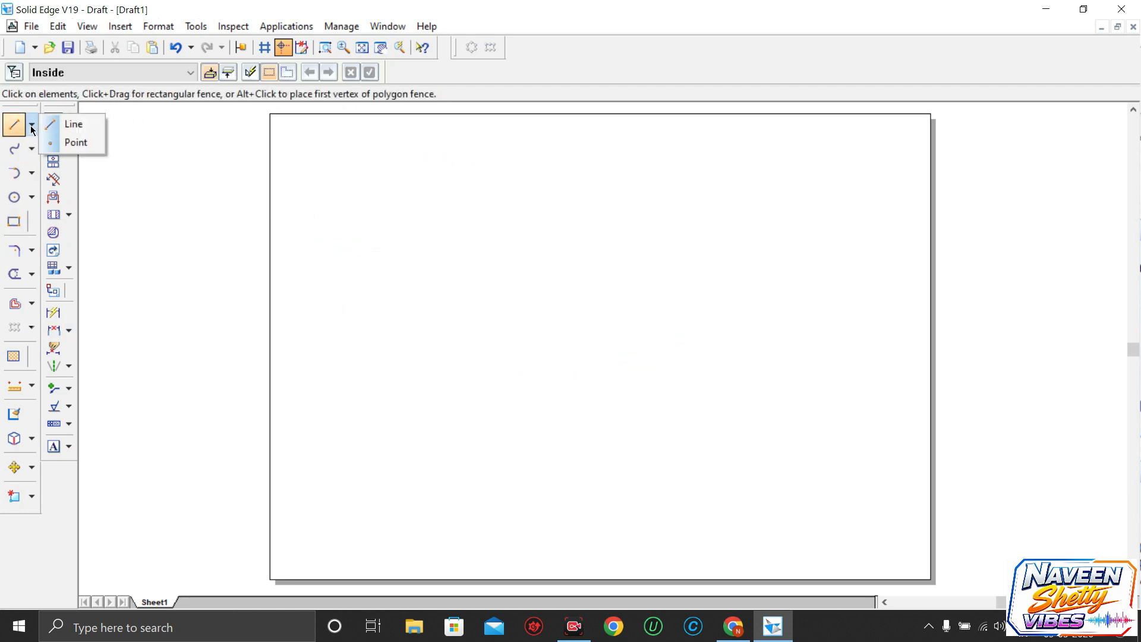
pyautogui.click(76, 144)
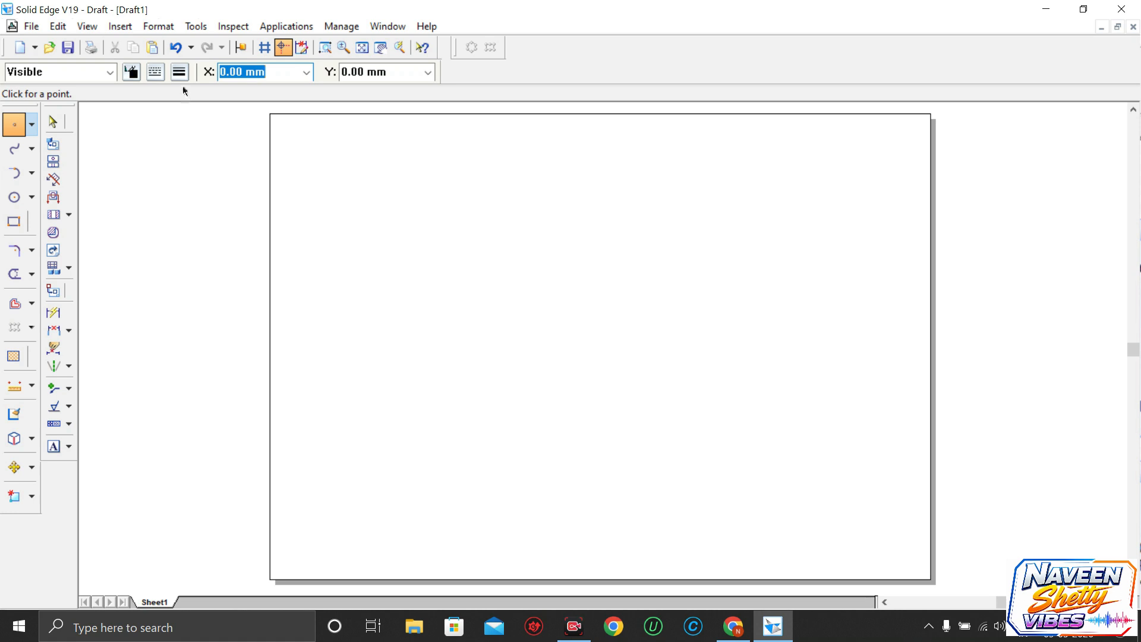
pyautogui.click(179, 71)
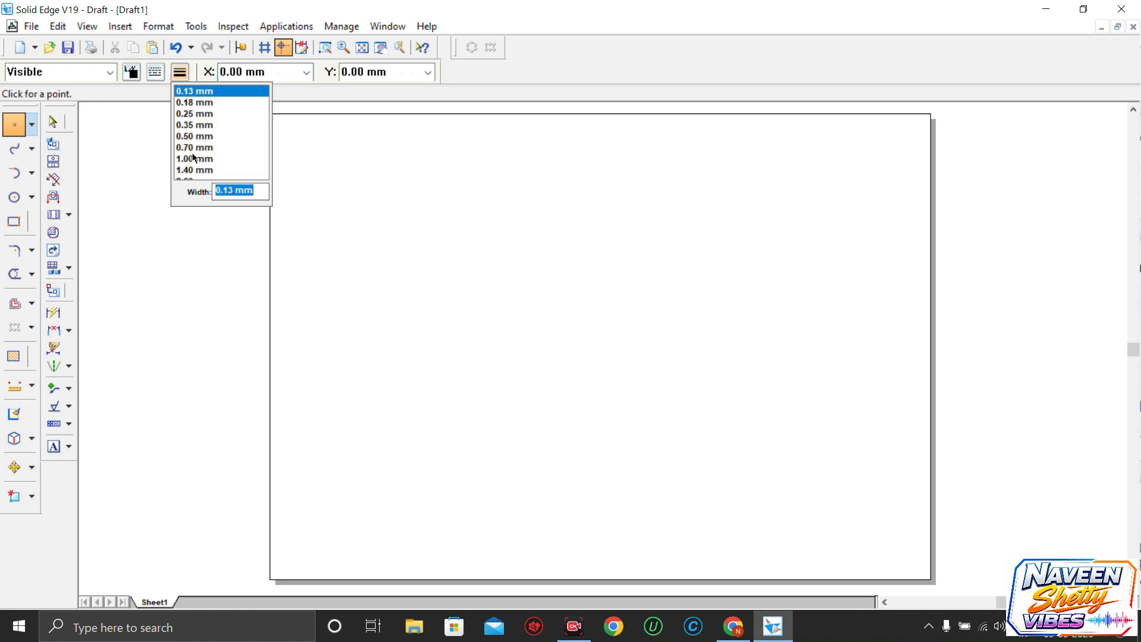
pyautogui.click(191, 159)
pyautogui.click(178, 72)
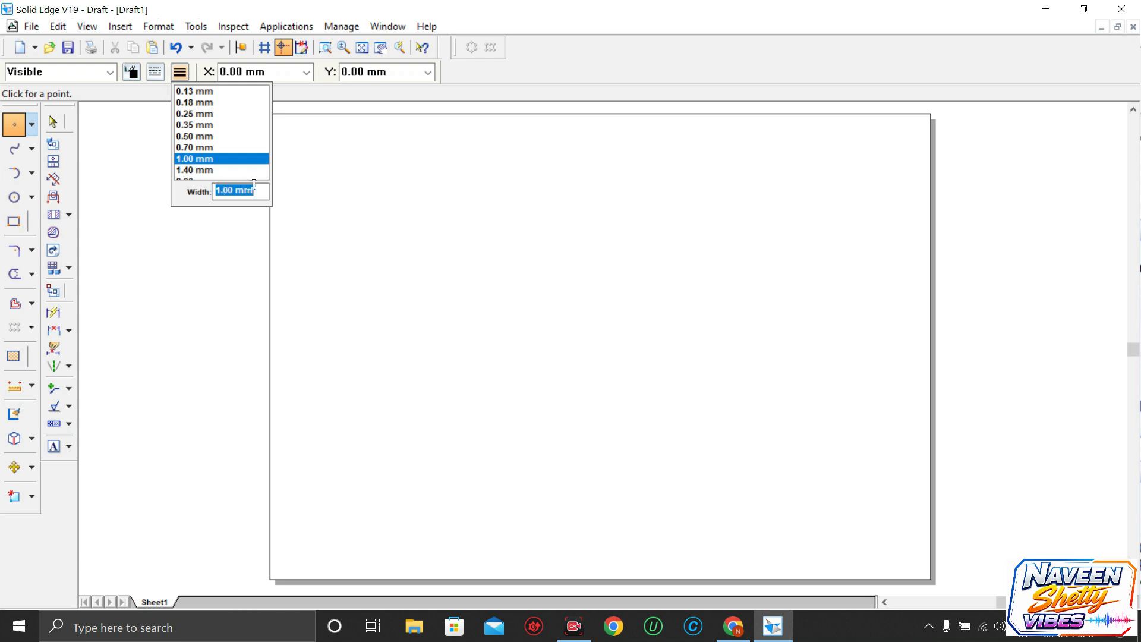
pyautogui.press('Down')
pyautogui.press('Down')
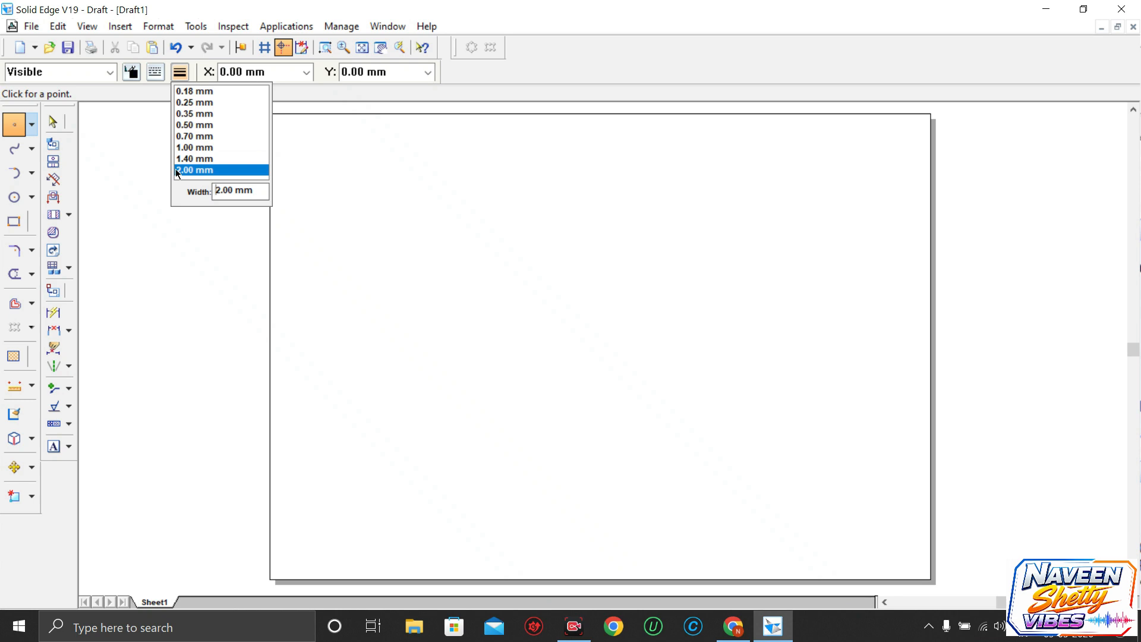
pyautogui.click(176, 170)
pyautogui.click(383, 197)
pyautogui.click(496, 228)
pyautogui.click(571, 173)
pyautogui.click(631, 271)
pyautogui.click(589, 229)
pyautogui.click(529, 184)
pyautogui.click(715, 167)
pyautogui.click(757, 276)
pyautogui.click(848, 184)
pyautogui.click(749, 212)
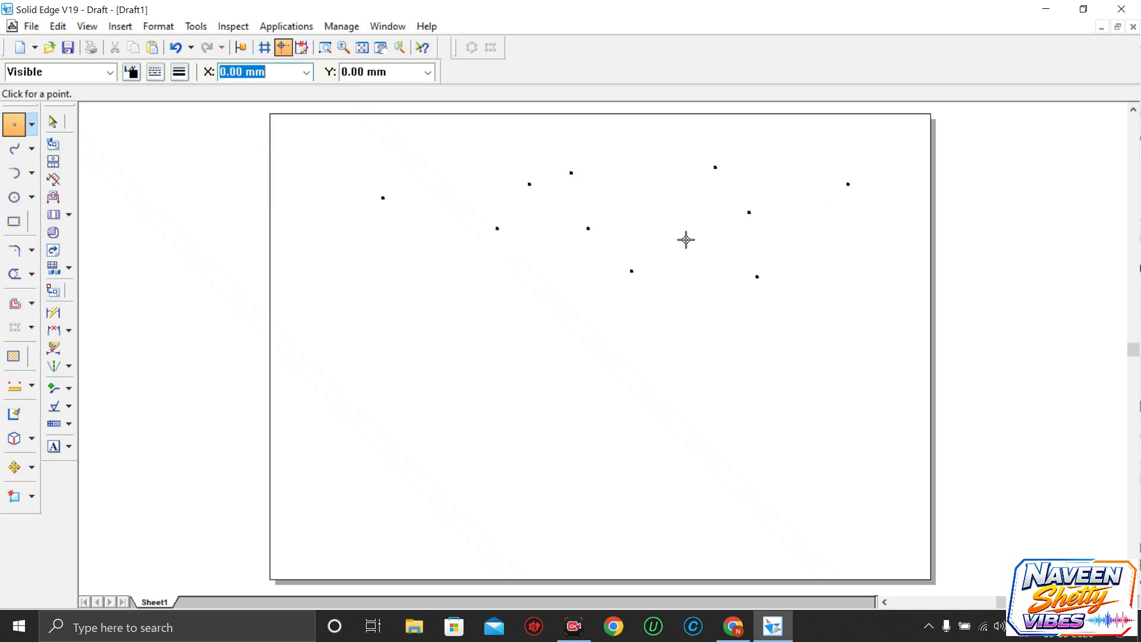
# Draw an arc by center point with a radius of about 133 mm, centered low on the sheet and passing between the points
pyautogui.click(32, 174)
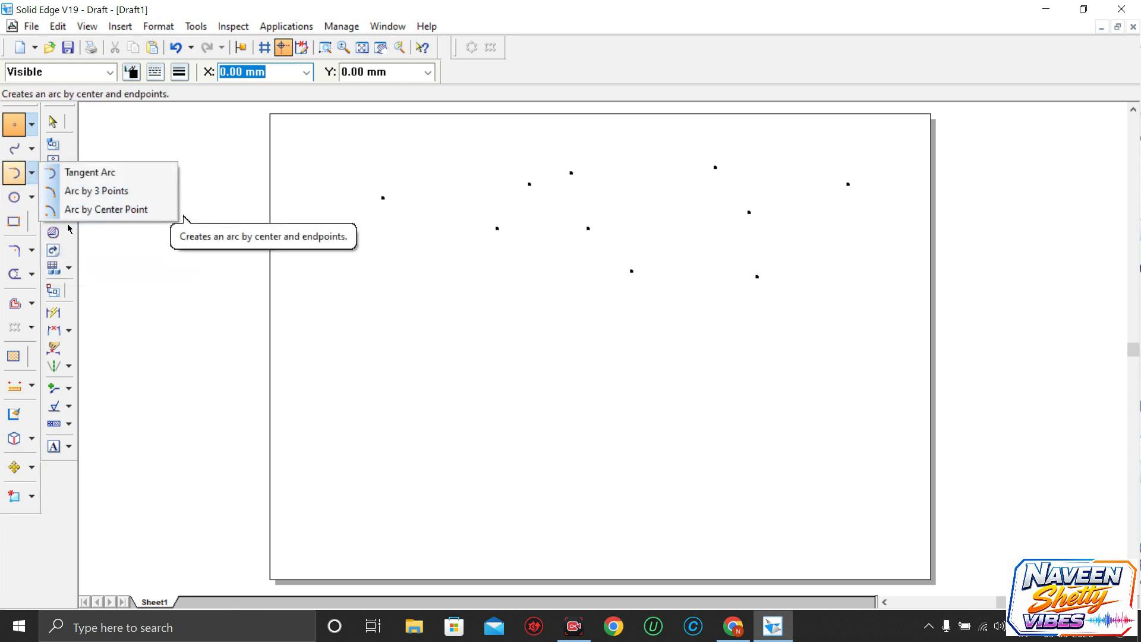
pyautogui.moveTo(34, 196)
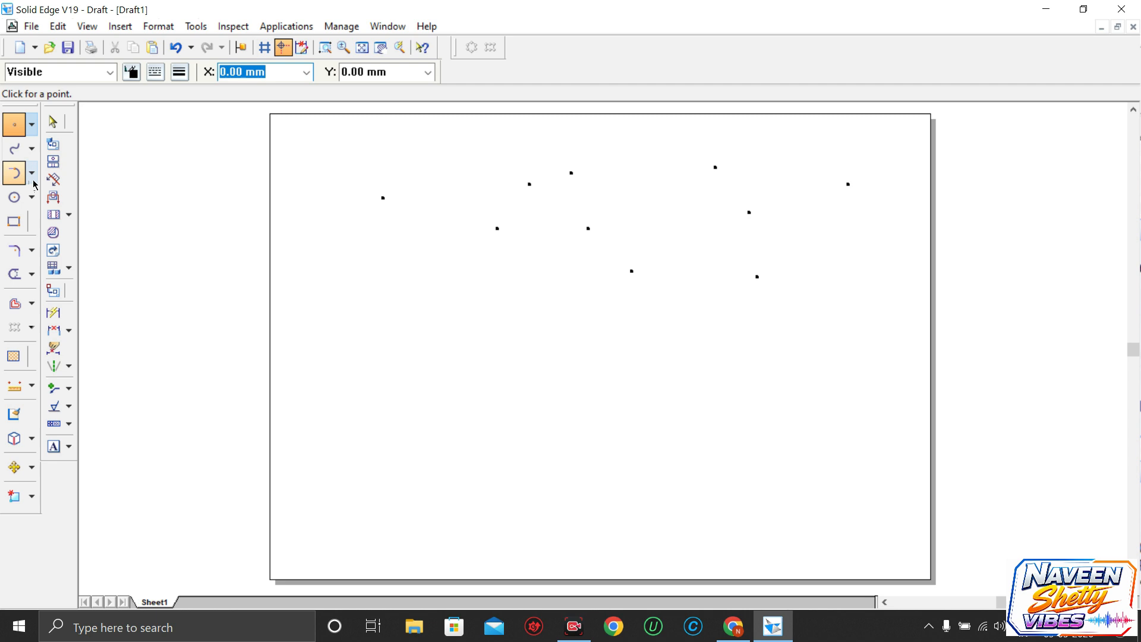
pyautogui.click(98, 208)
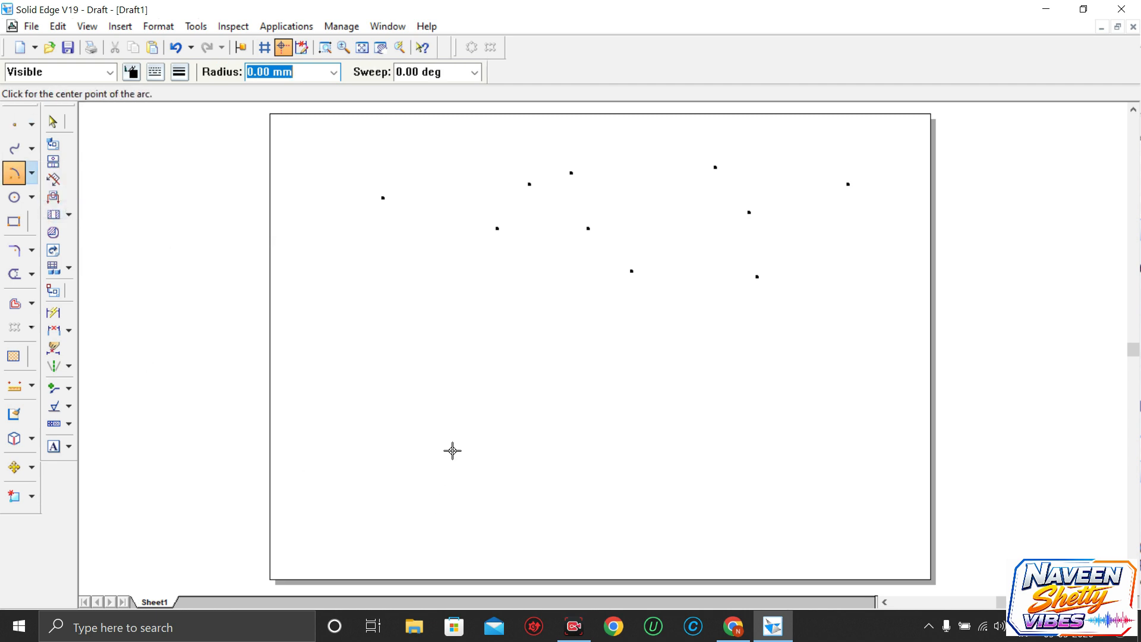
pyautogui.click(399, 443)
pyautogui.click(553, 190)
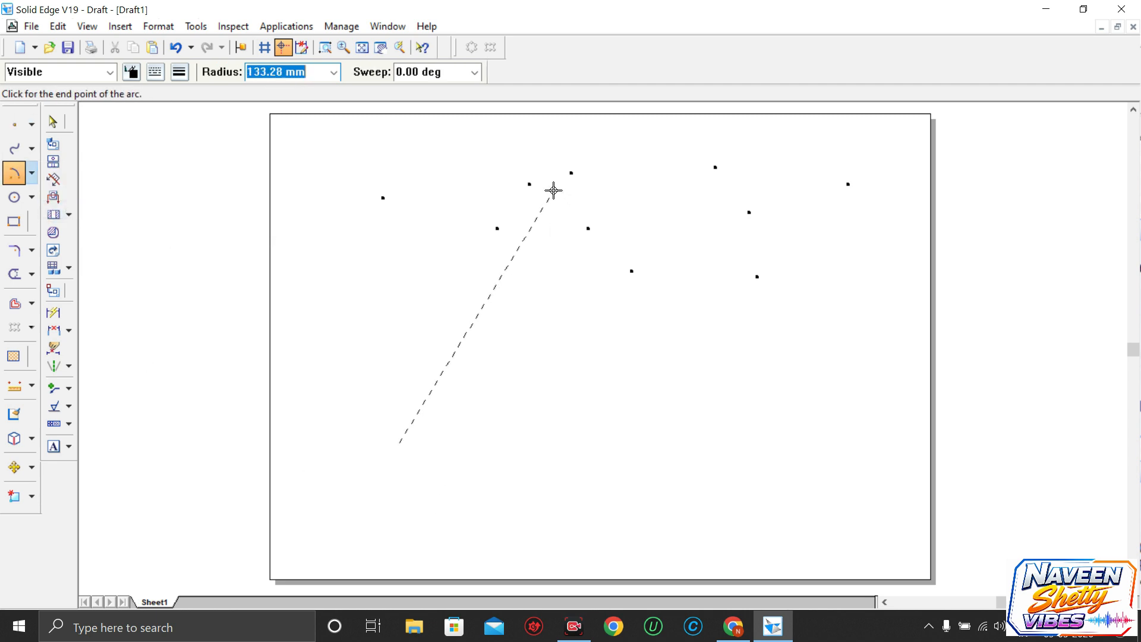
pyautogui.click(656, 295)
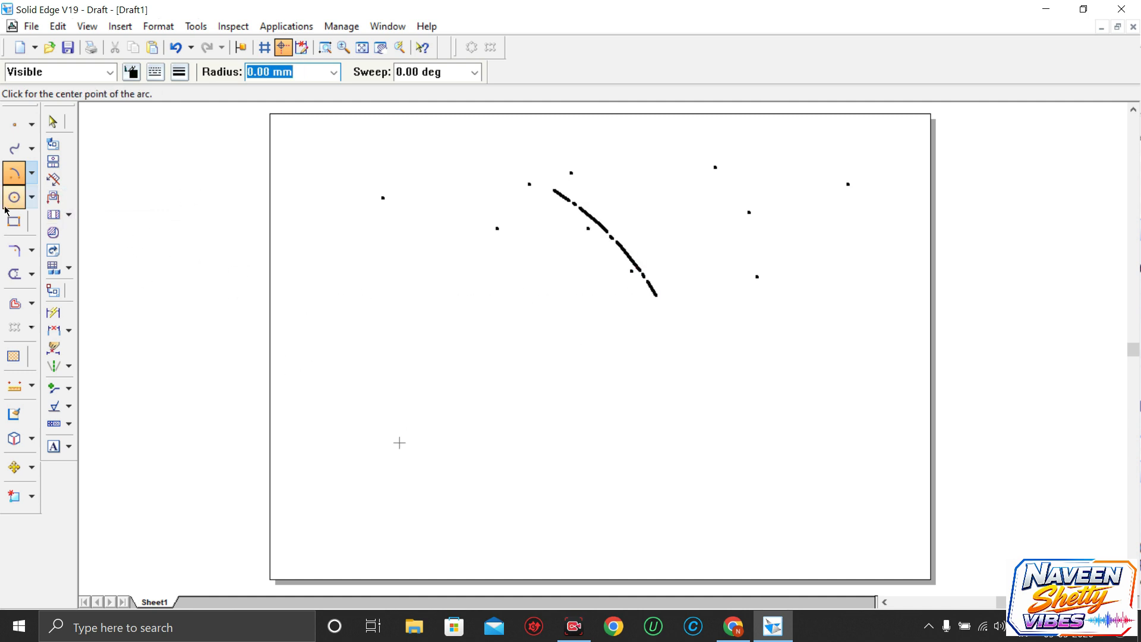
# Draw a solid horizontal line with a 0.50 mm line width across the sheet, below the points and the arc
pyautogui.click(31, 124)
pyautogui.click(62, 126)
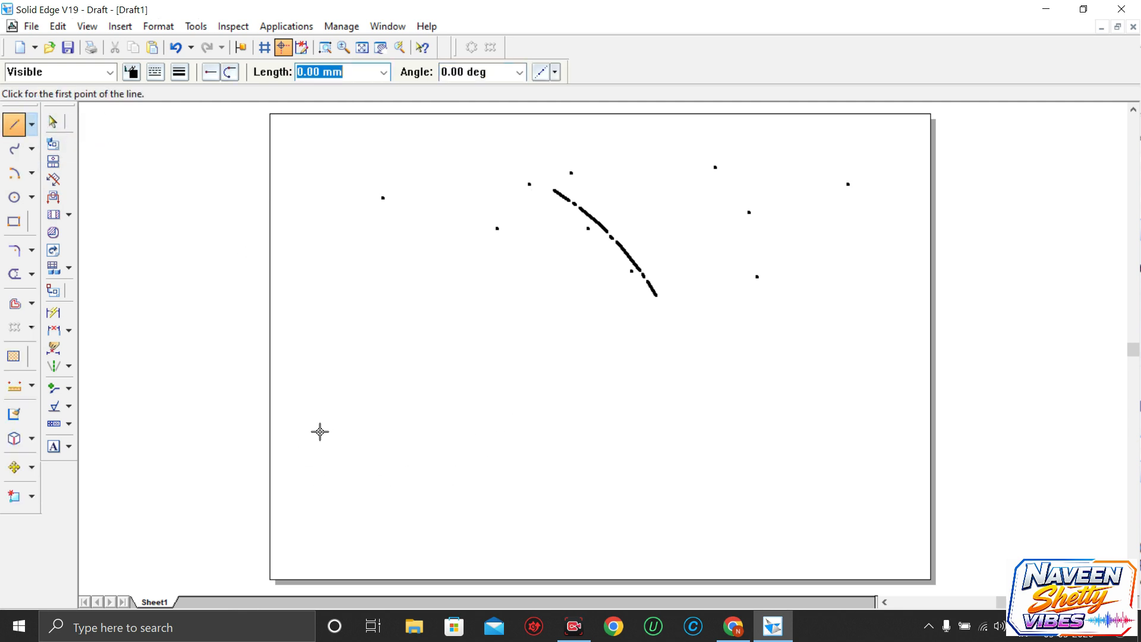
pyautogui.click(156, 72)
pyautogui.click(178, 72)
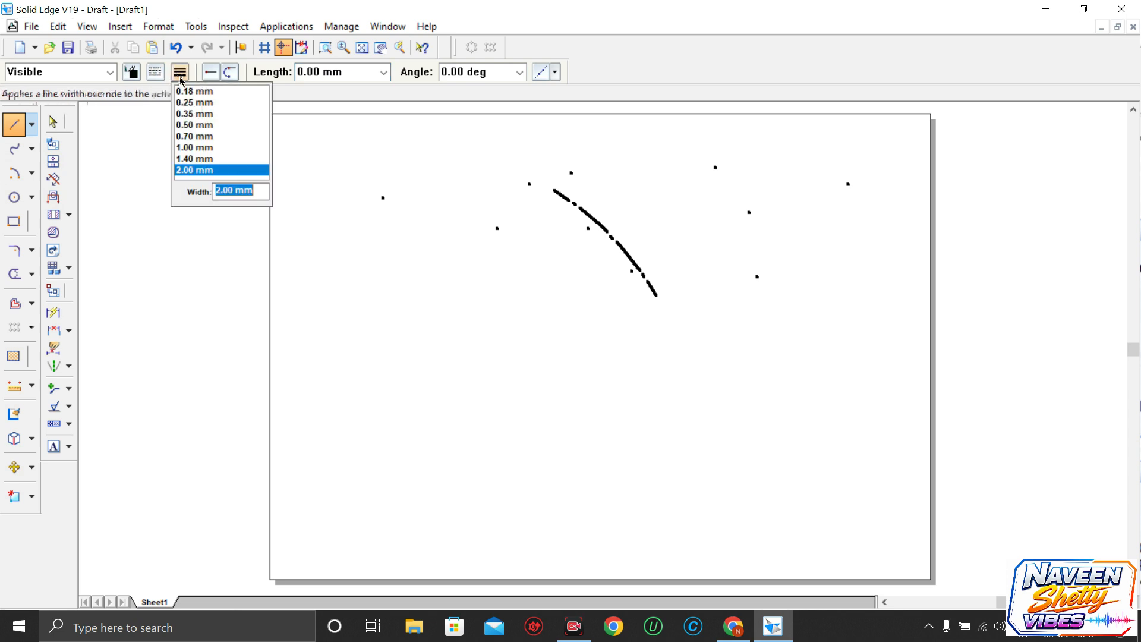
pyautogui.click(193, 121)
pyautogui.click(331, 406)
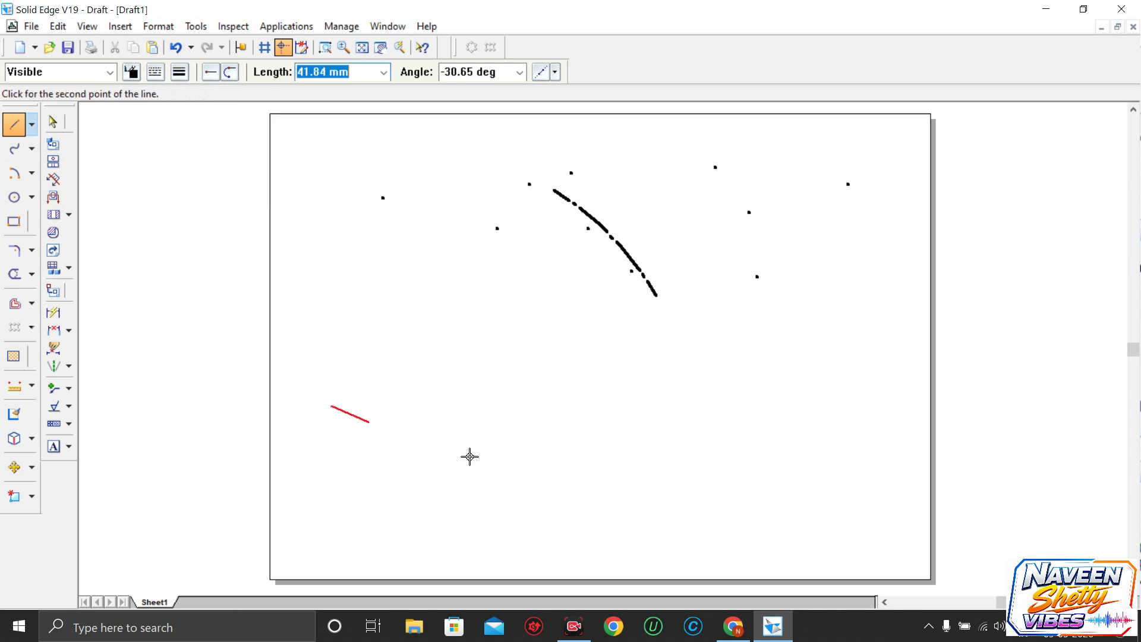
pyautogui.click(908, 406)
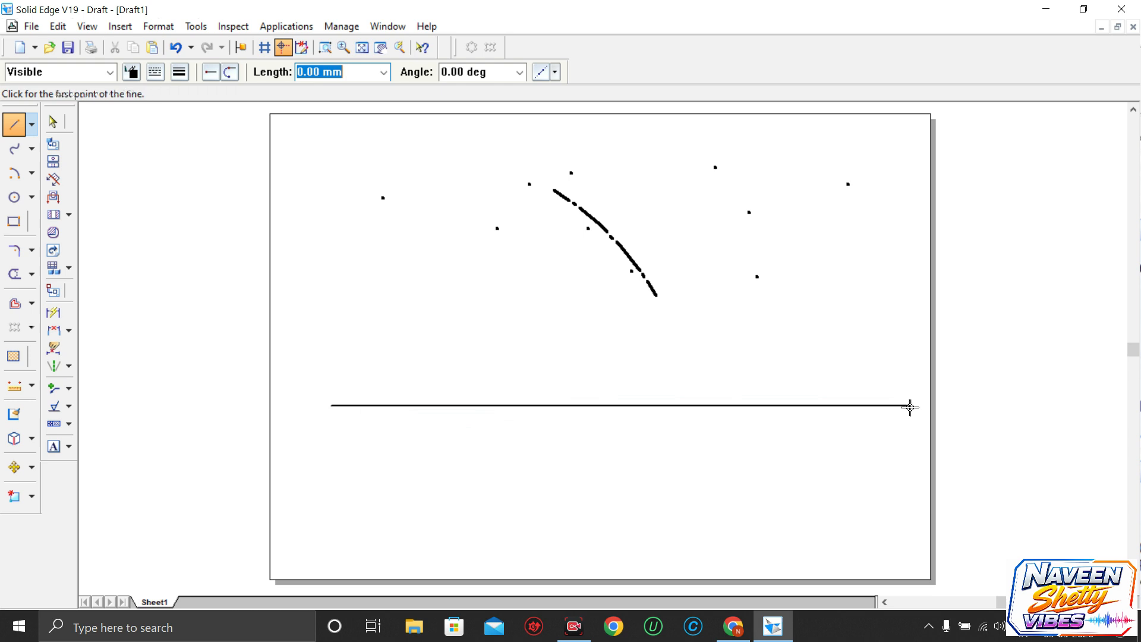
# Draw a second arc by center point, centered near the middle of the horizontal line, with a radius of about 94 mm
pyautogui.click(14, 172)
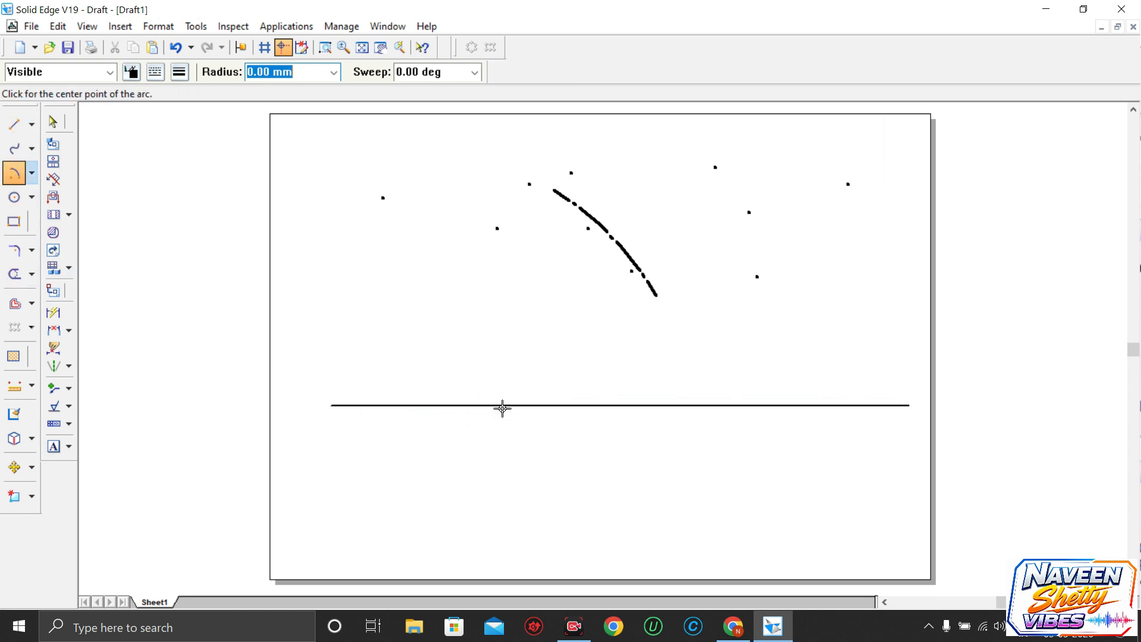
pyautogui.click(610, 404)
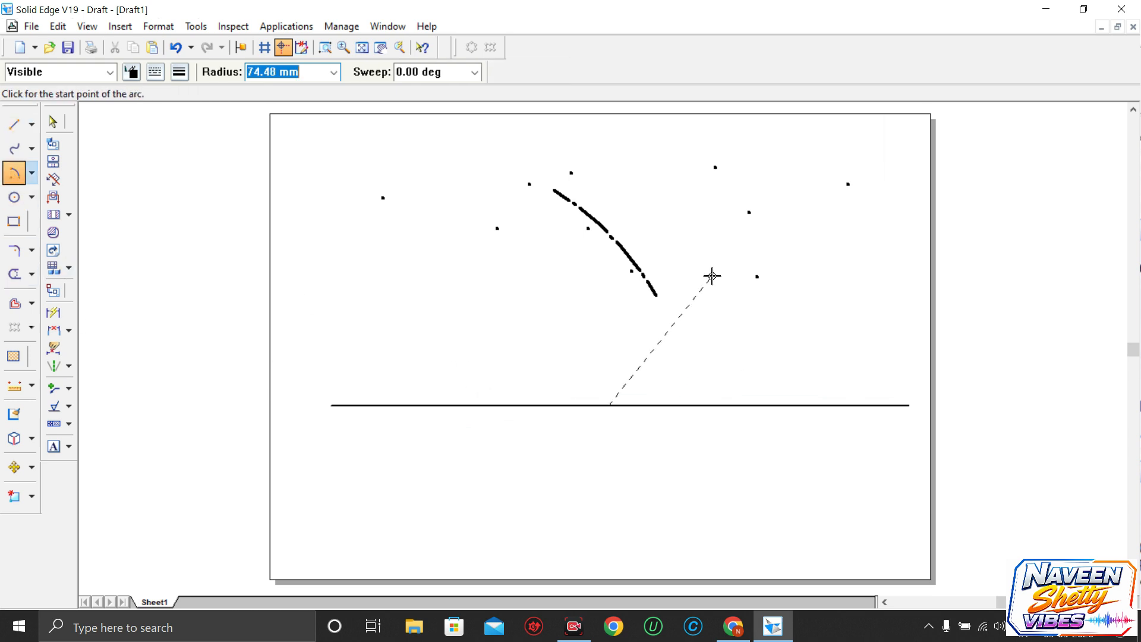
pyautogui.click(704, 222)
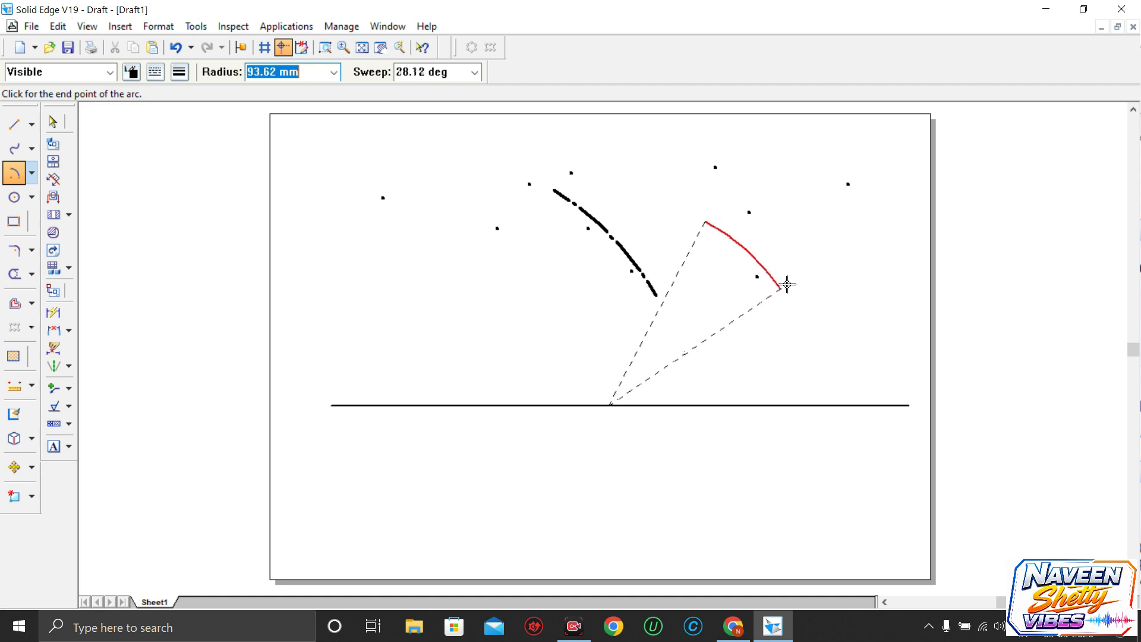
pyautogui.click(798, 318)
# Draw a sloped line about 93 mm long at about 44° from the second arc's center on the horizontal line to that arc
pyautogui.click(15, 124)
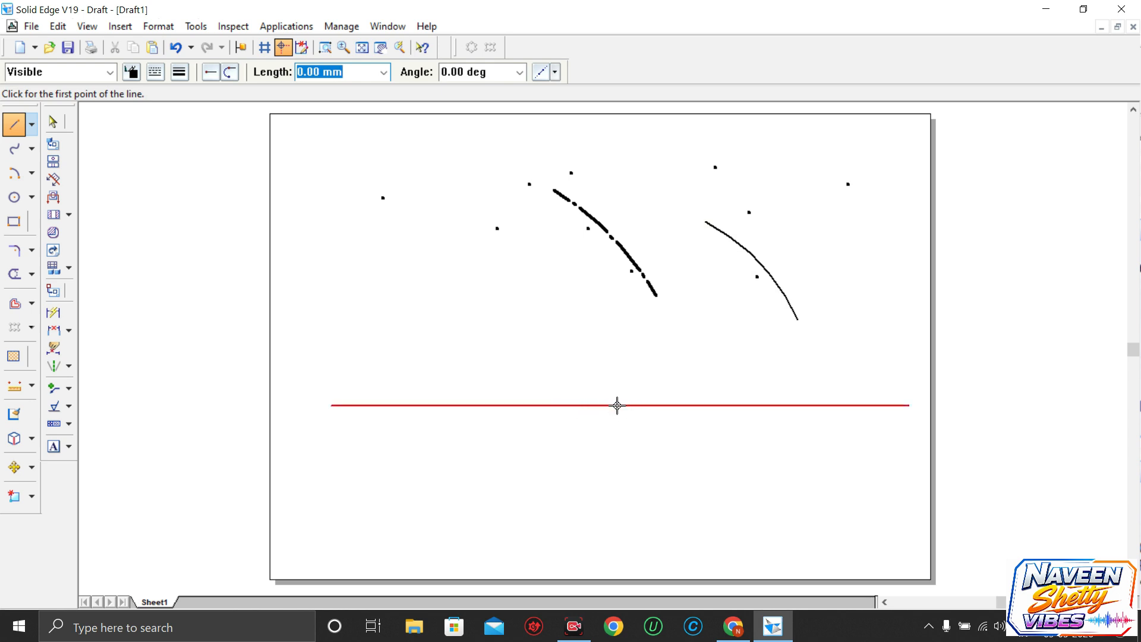
pyautogui.click(610, 405)
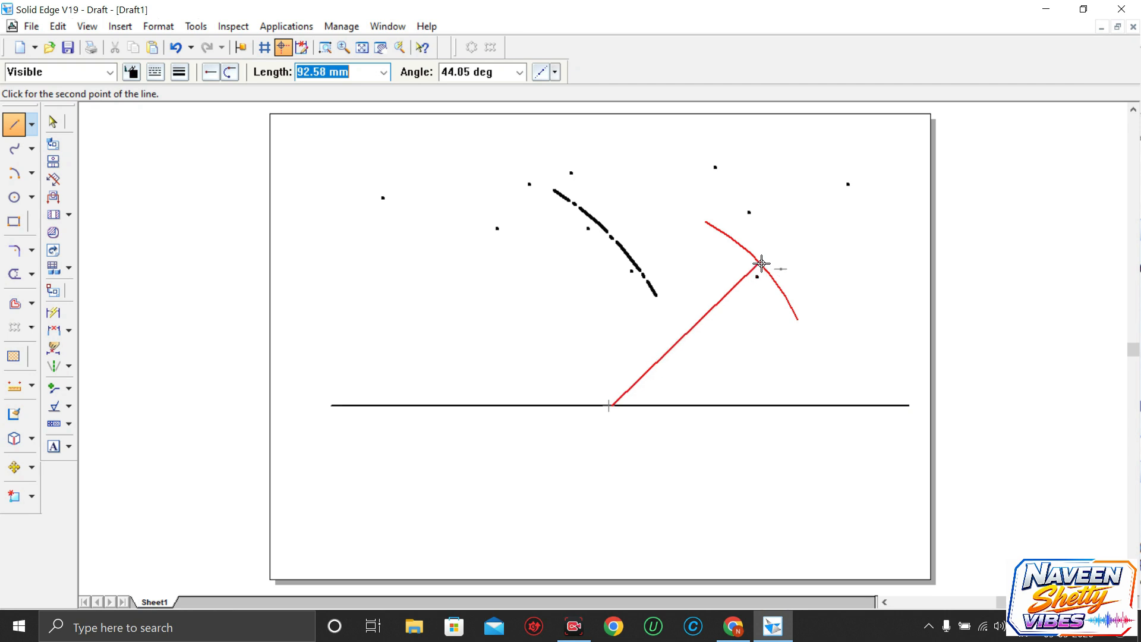
pyautogui.click(759, 262)
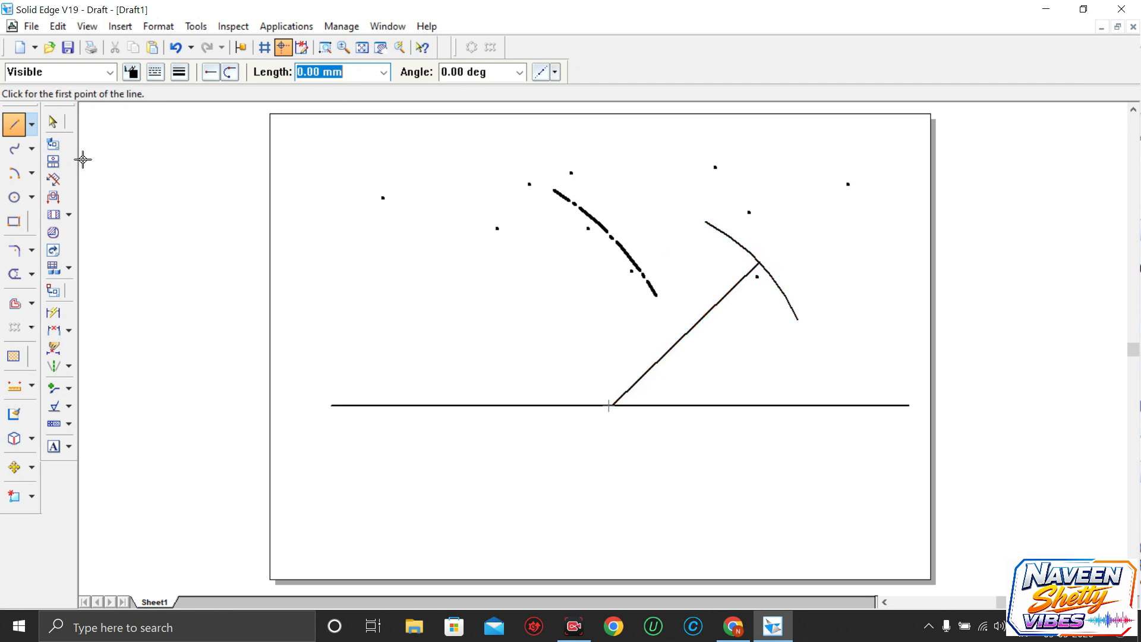
pyautogui.press('Escape')
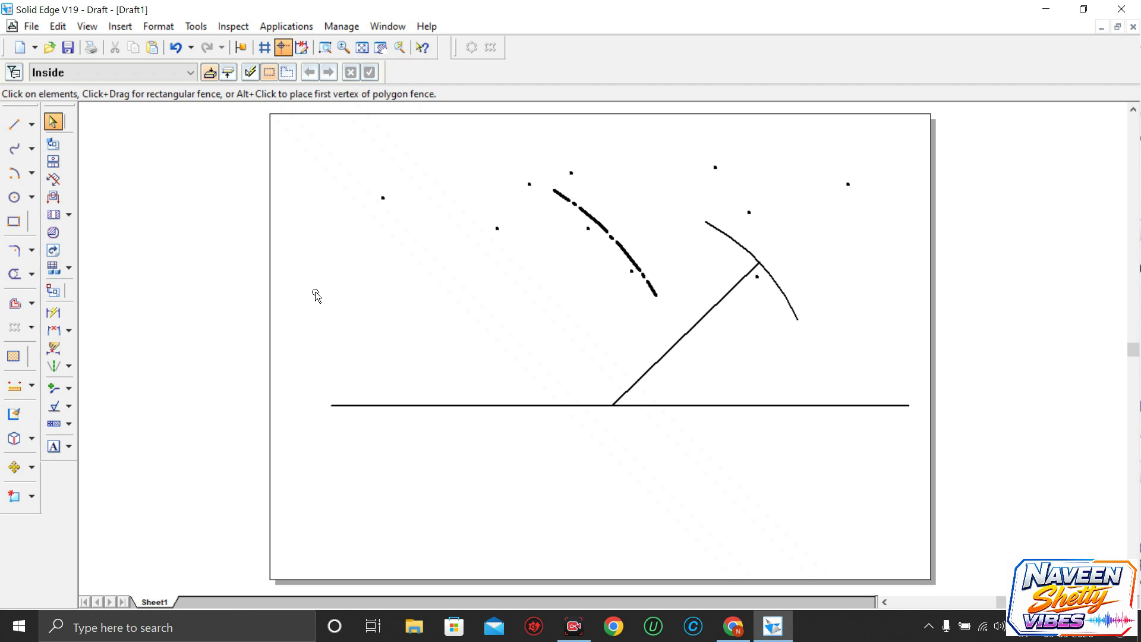
# Trim away both arcs, the sloped line and the horizontal line, leaving only the points
pyautogui.click(31, 274)
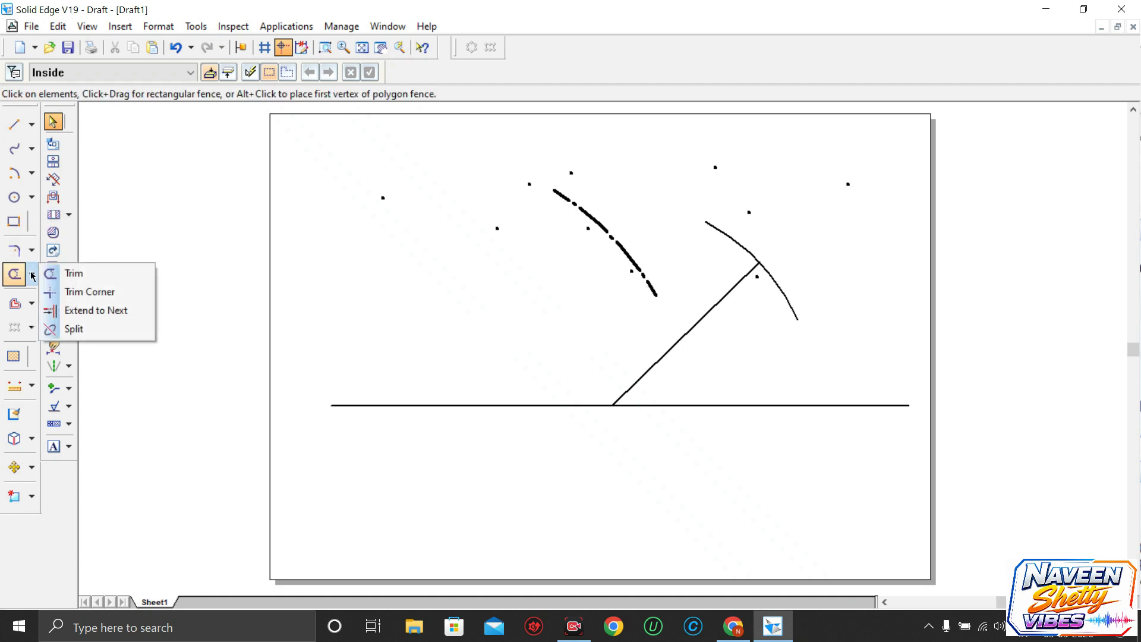
pyautogui.click(67, 274)
pyautogui.moveTo(623, 275); pyautogui.dragTo(631, 250)
pyautogui.click(718, 239)
pyautogui.click(750, 270)
pyautogui.click(762, 272)
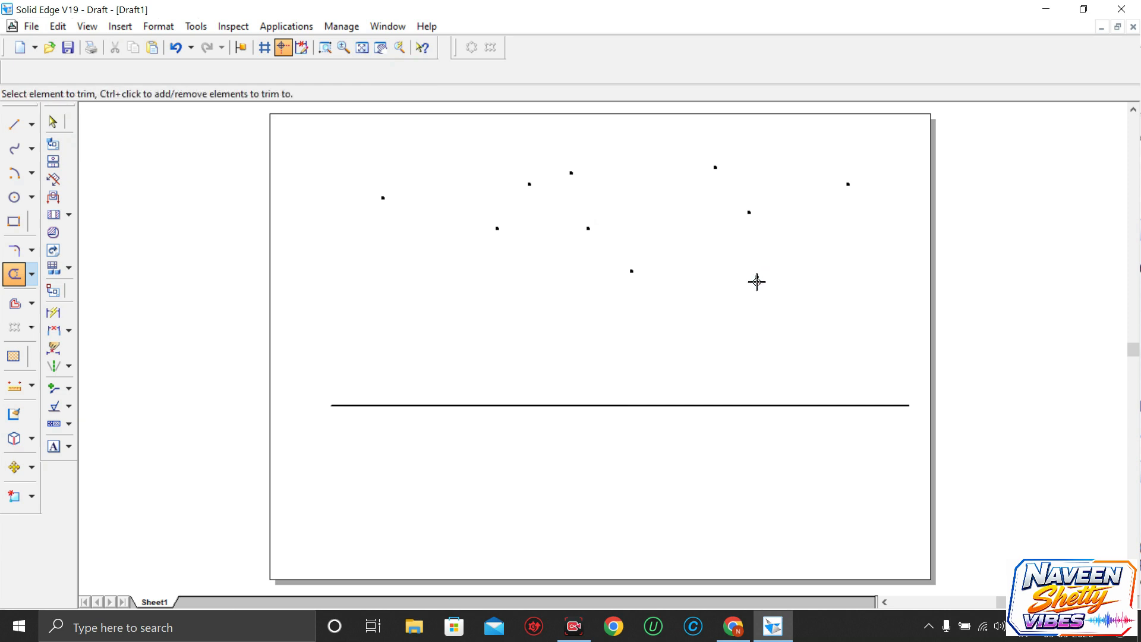
pyautogui.click(574, 405)
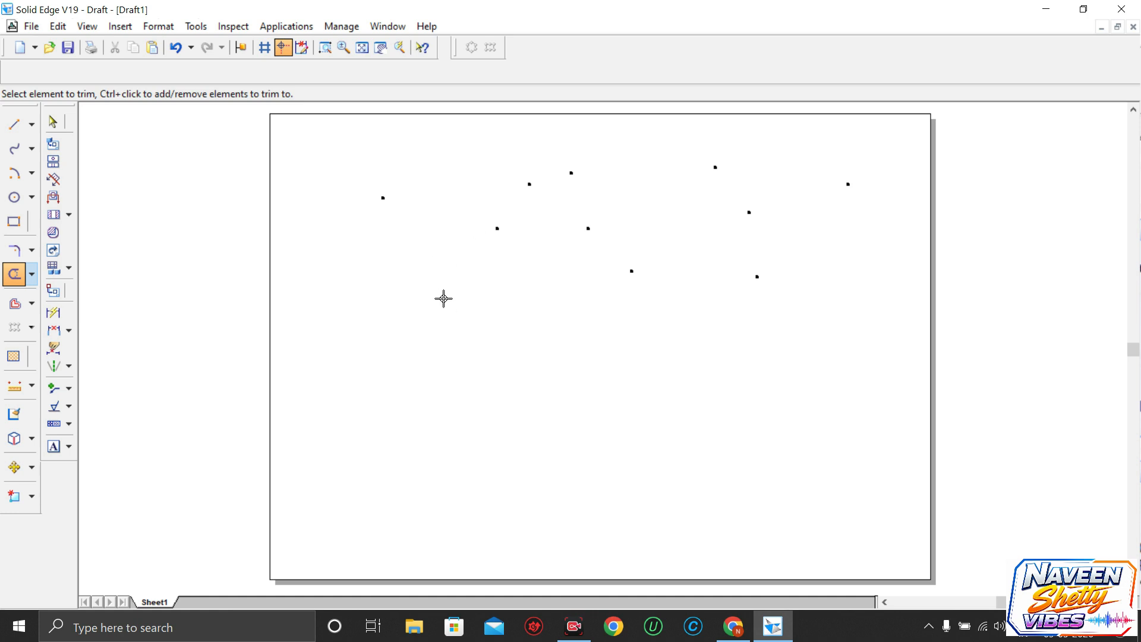
# Delete all the points and draw a 50 mm diameter circle by center point slightly above the middle of the sheet
pyautogui.hotkey('ctrl', 'a')
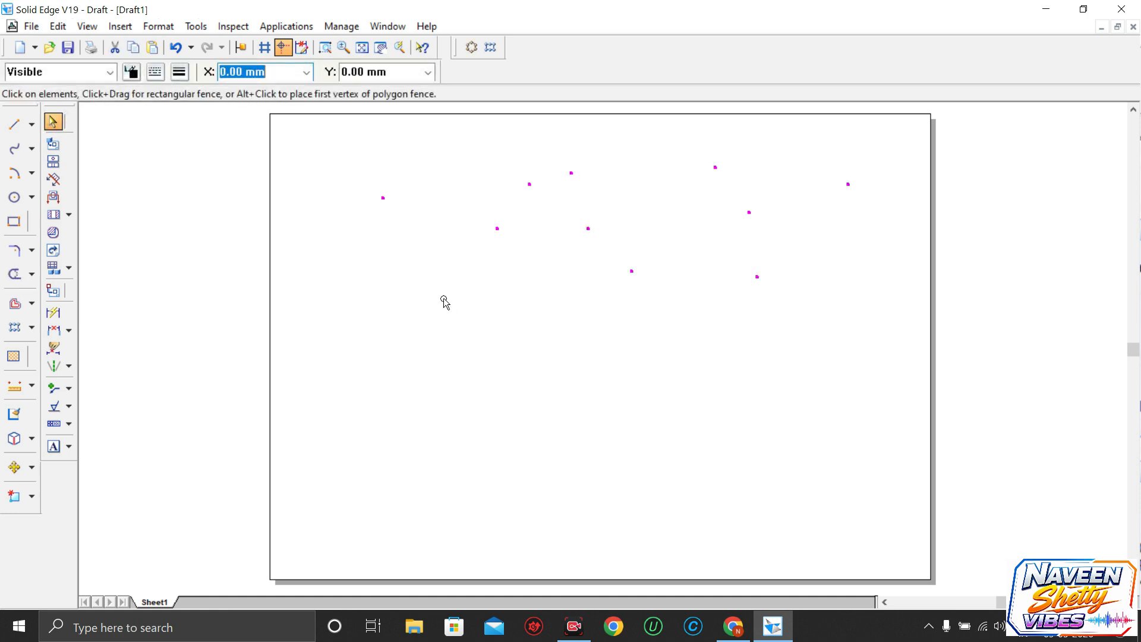
pyautogui.press('Delete')
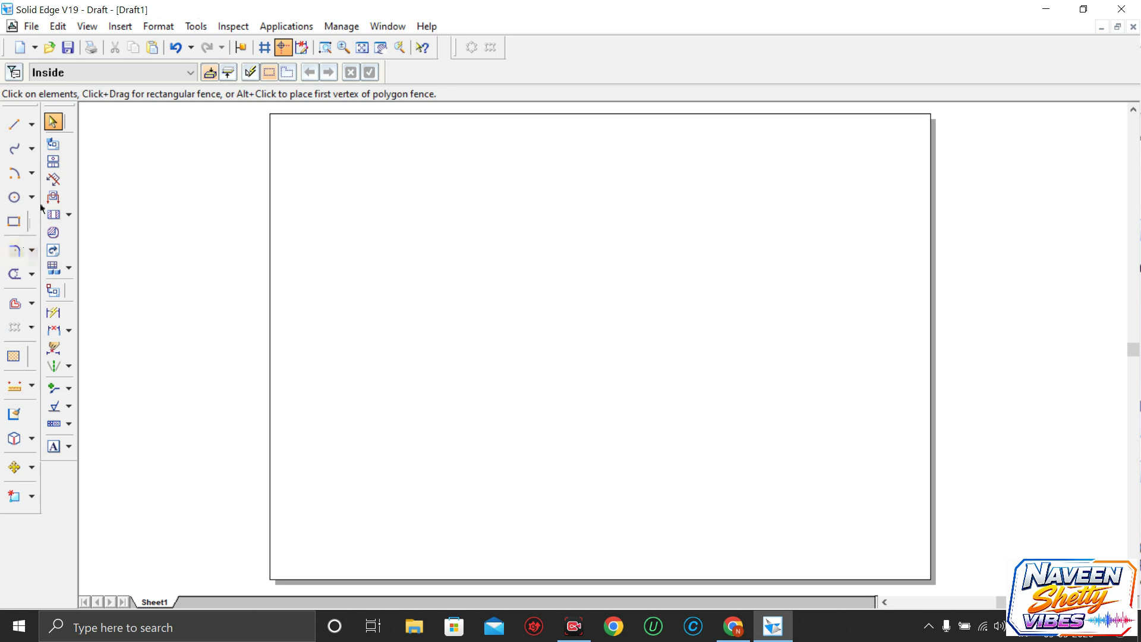
pyautogui.click(31, 197)
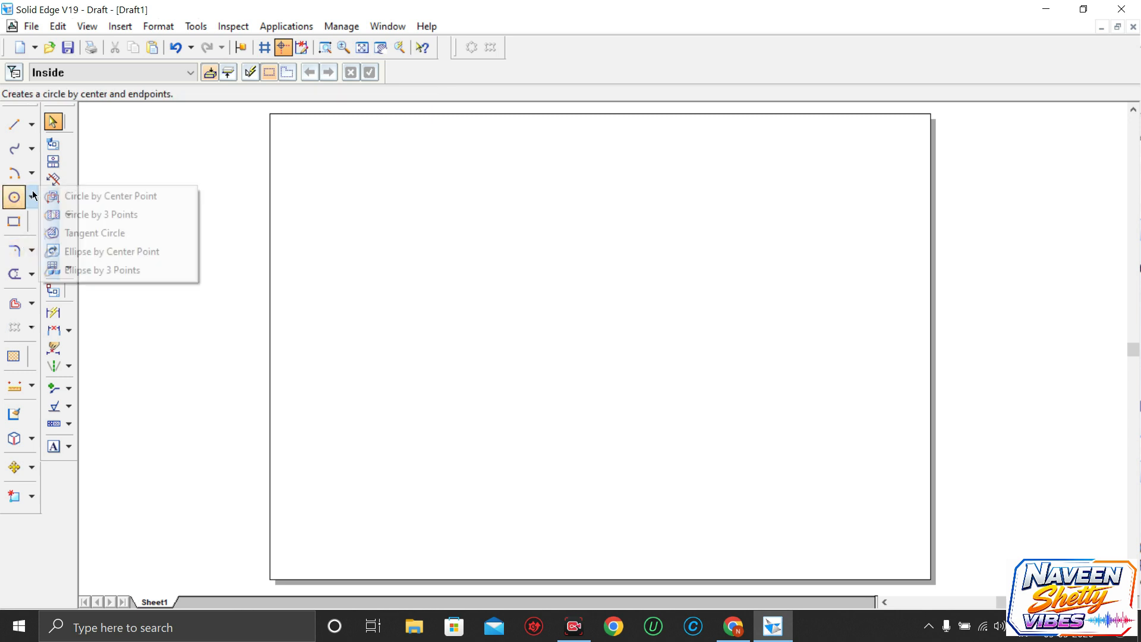
pyautogui.click(95, 196)
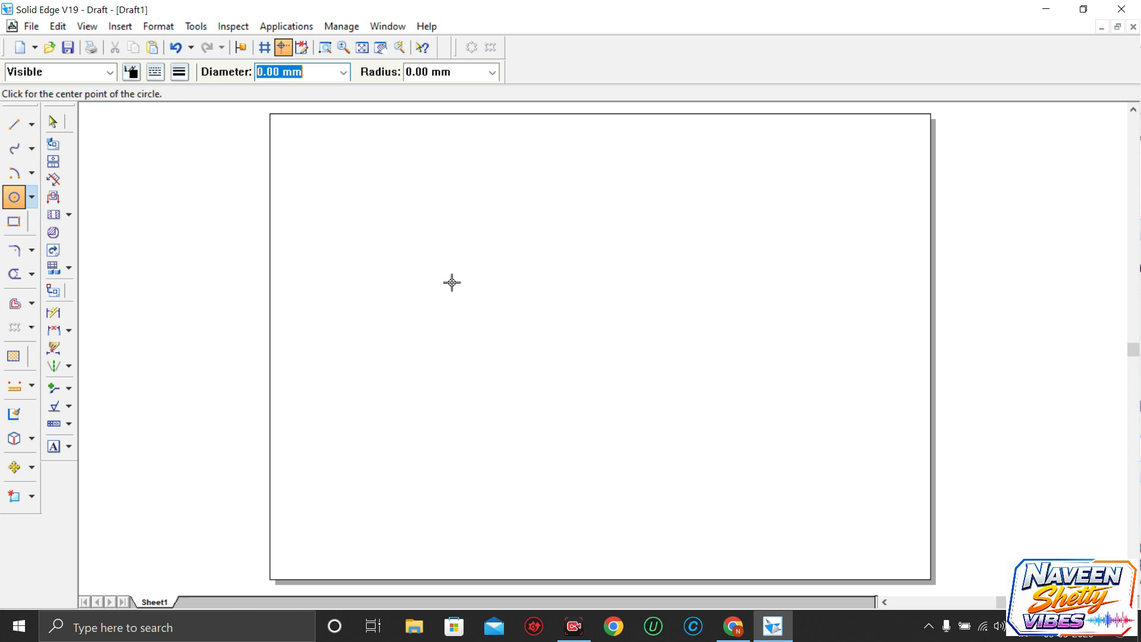
pyautogui.click(568, 296)
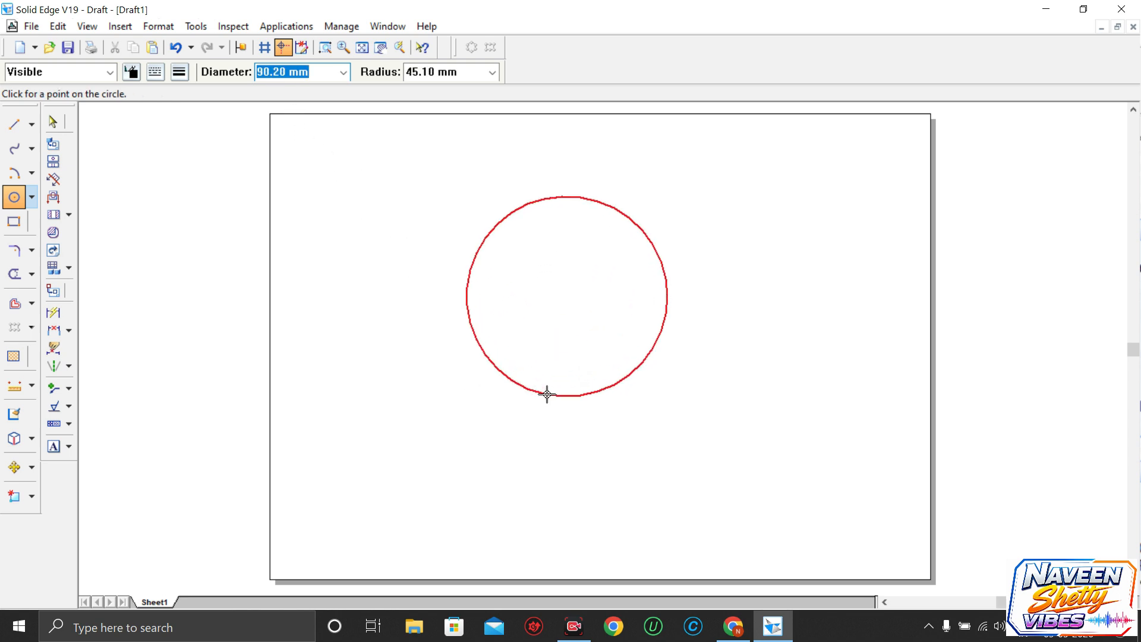
pyautogui.write('50')
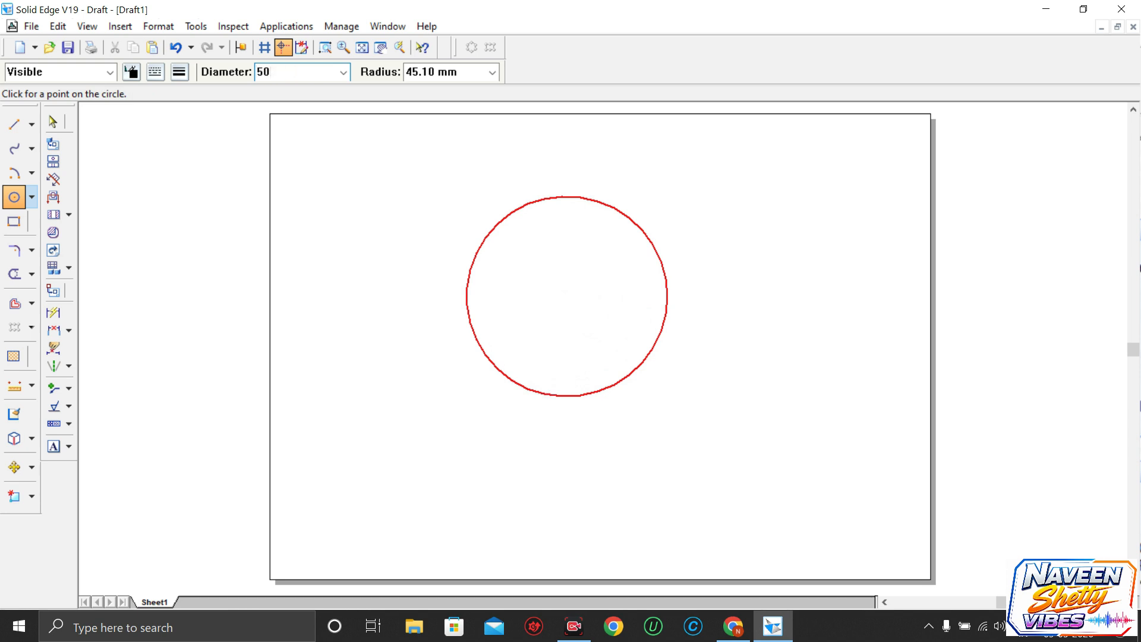
pyautogui.press('Return')
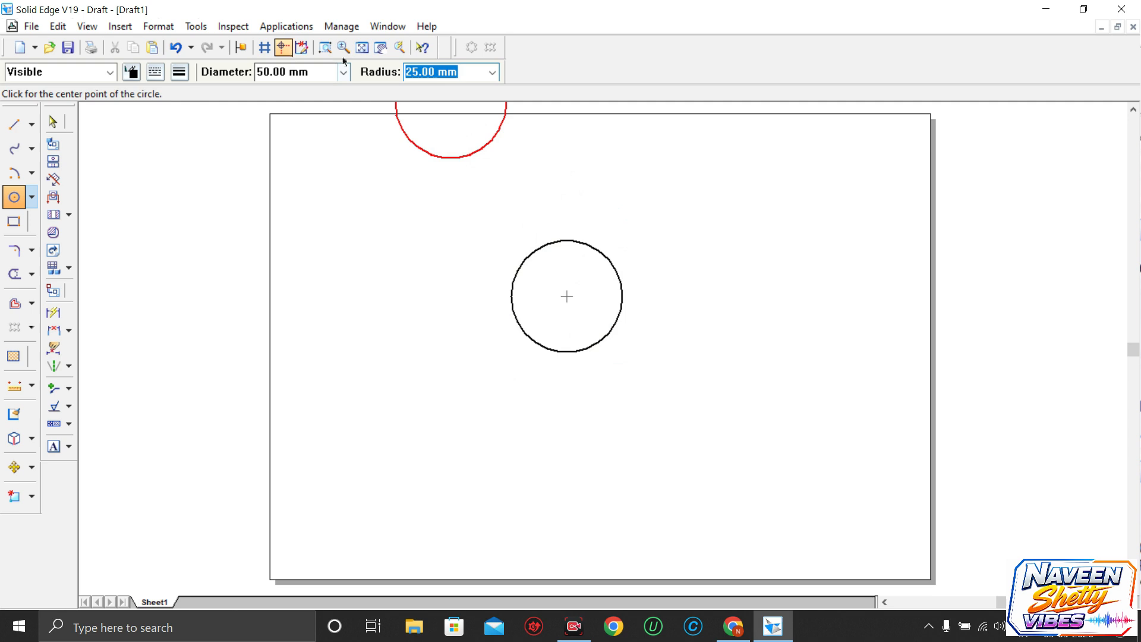
pyautogui.rightClick(409, 282)
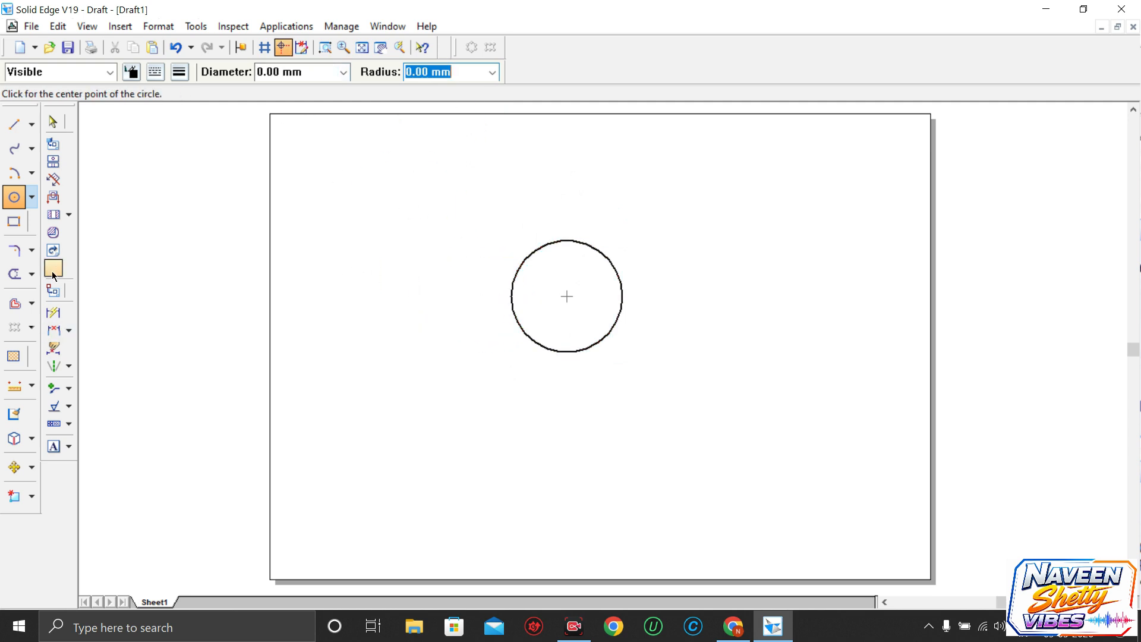
# Draw a long horizontal line below the circle, near the lower edge of the sheet
pyautogui.click(33, 196)
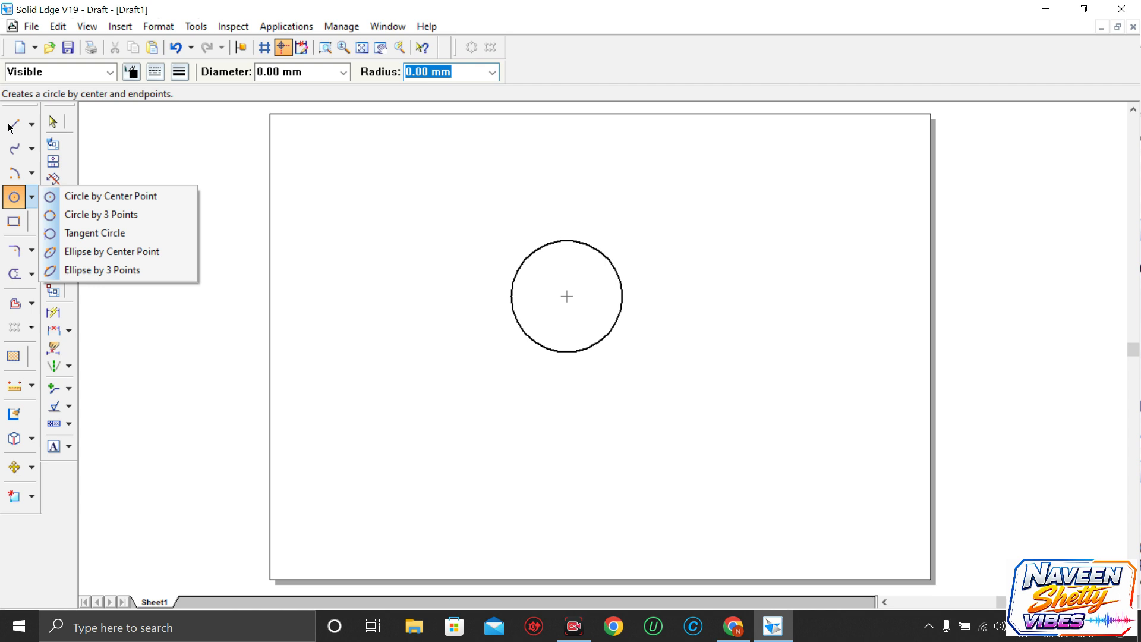
pyautogui.click(101, 196)
pyautogui.click(12, 125)
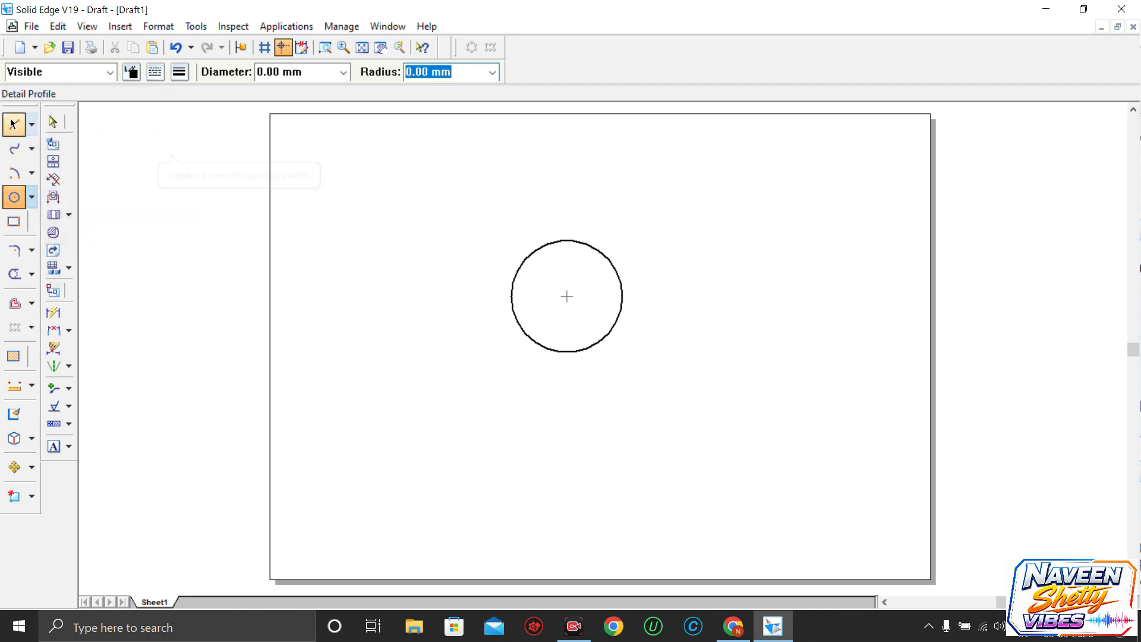
pyautogui.click(438, 503)
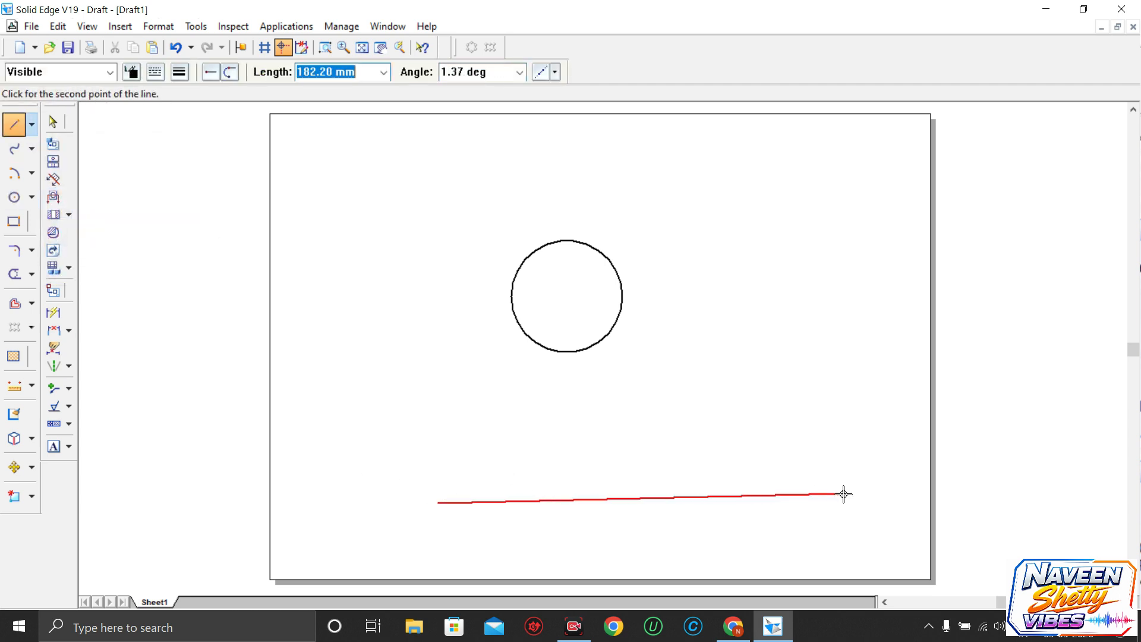
pyautogui.click(853, 504)
pyautogui.rightClick(852, 506)
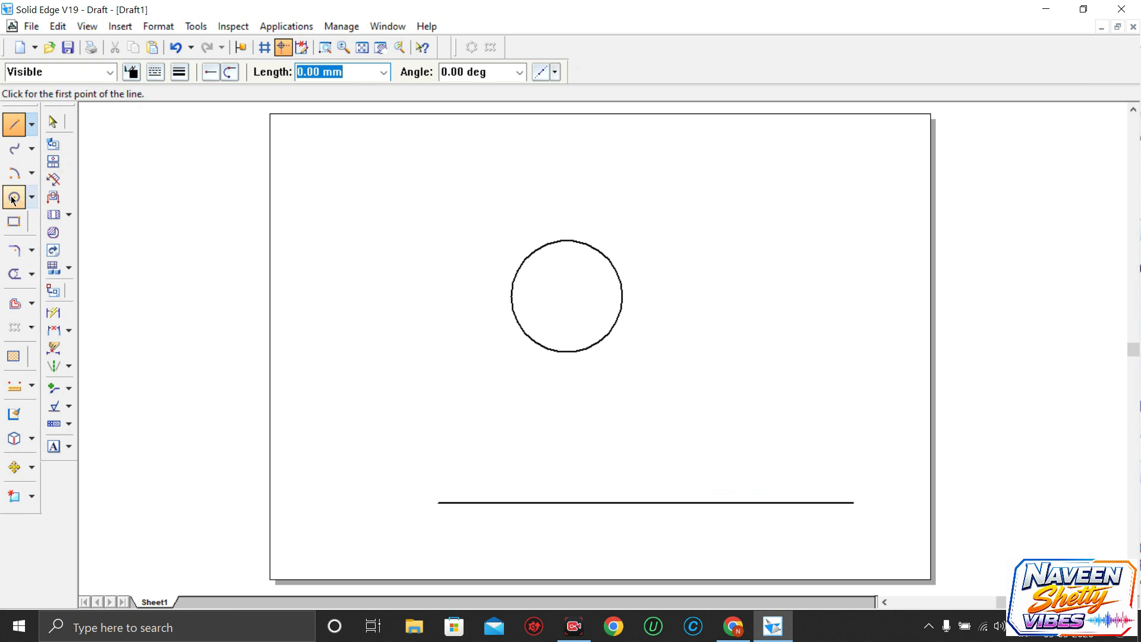
# Draw a circle about 59 mm in diameter, centered on the horizontal line near its middle
pyautogui.click(14, 197)
pyautogui.click(645, 503)
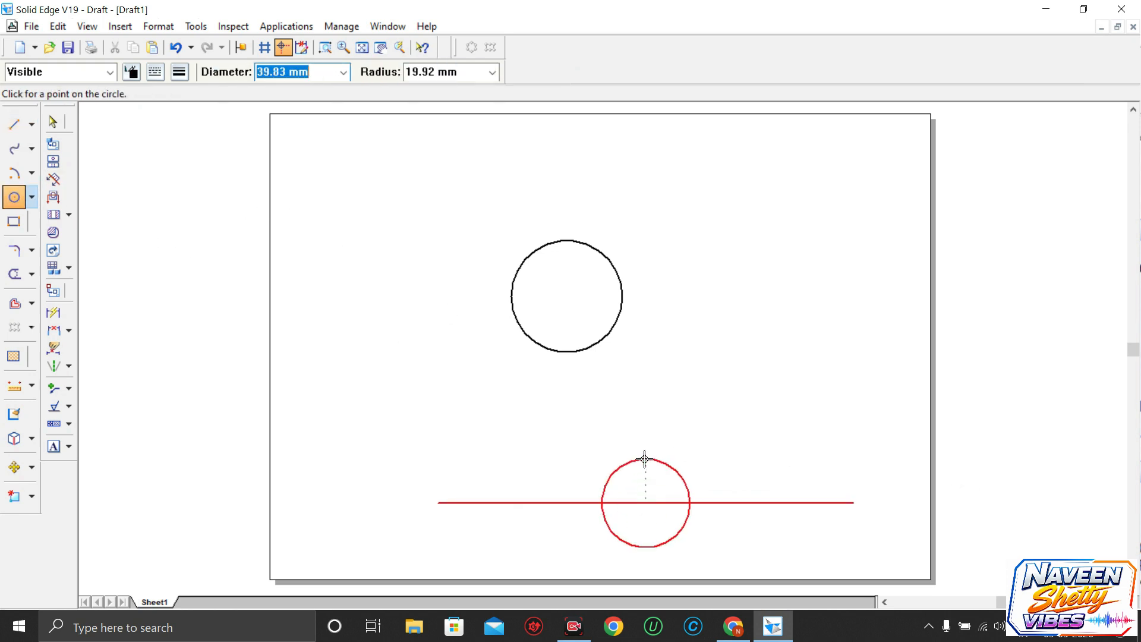
pyautogui.rightClick(634, 455)
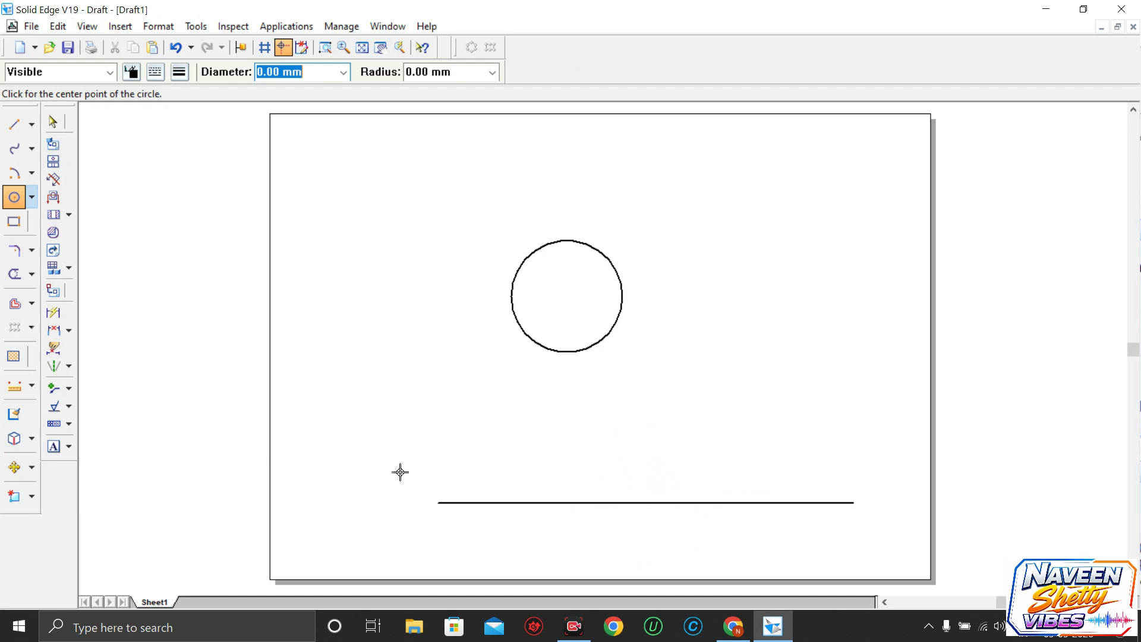
pyautogui.click(632, 503)
pyautogui.click(611, 565)
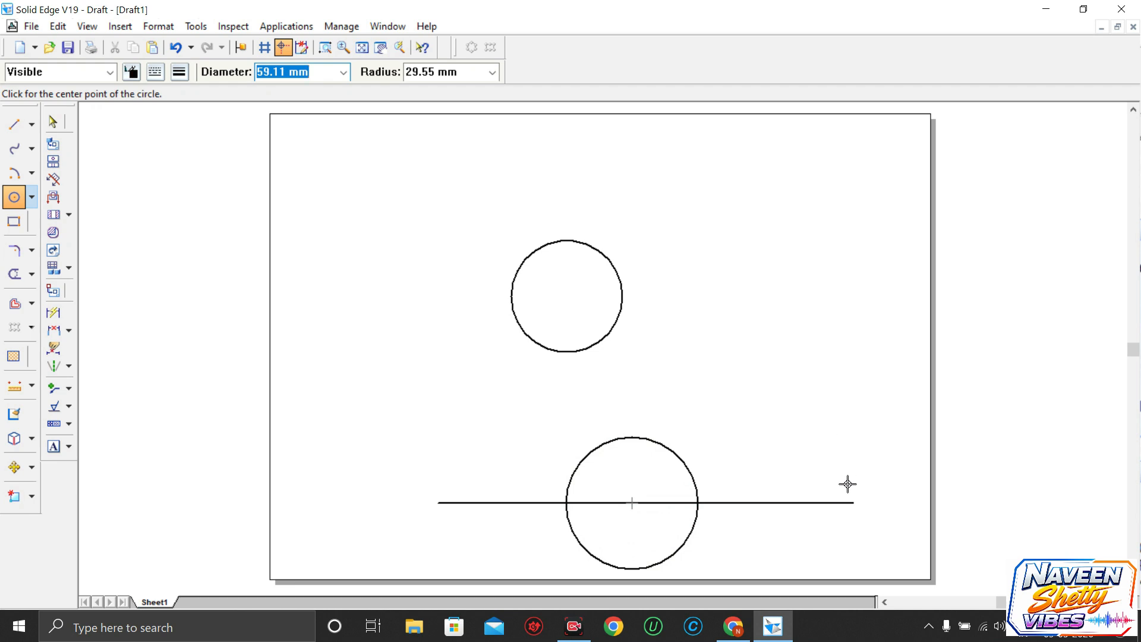
# Draw two larger circles above the horizontal line, one near each end, each tangent to the line
pyautogui.click(803, 413)
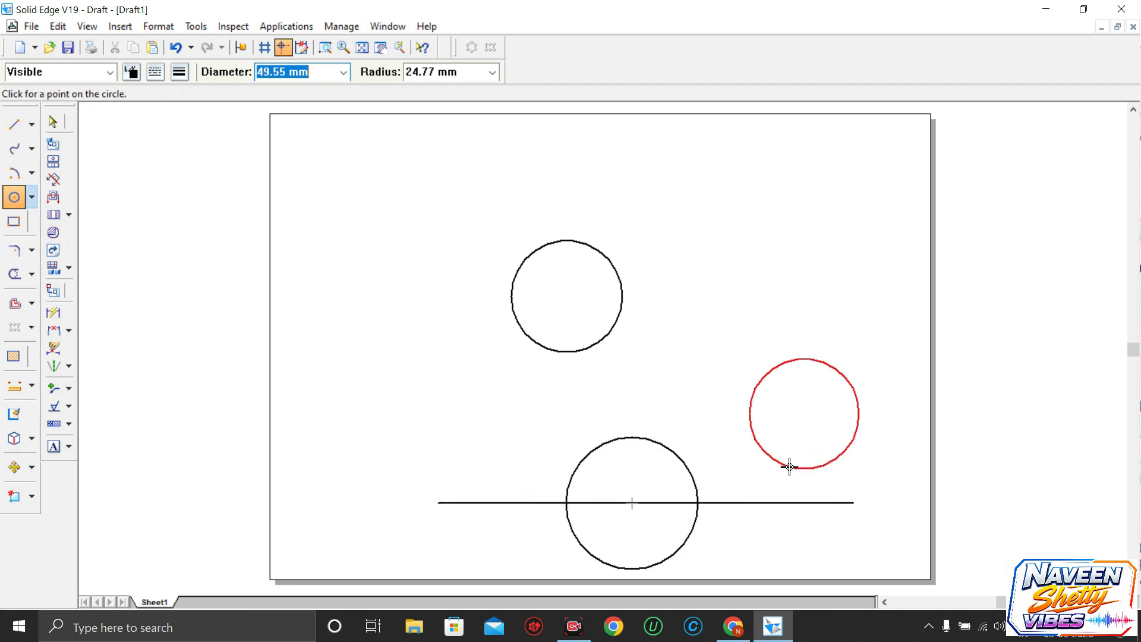
pyautogui.click(784, 502)
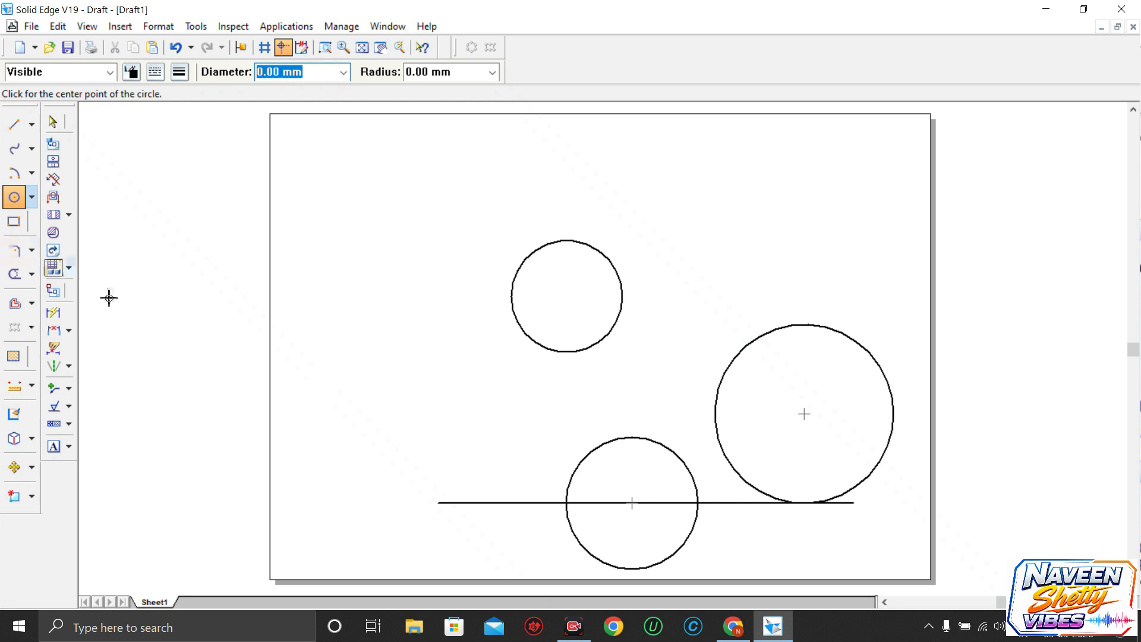
pyautogui.click(457, 405)
pyautogui.click(466, 502)
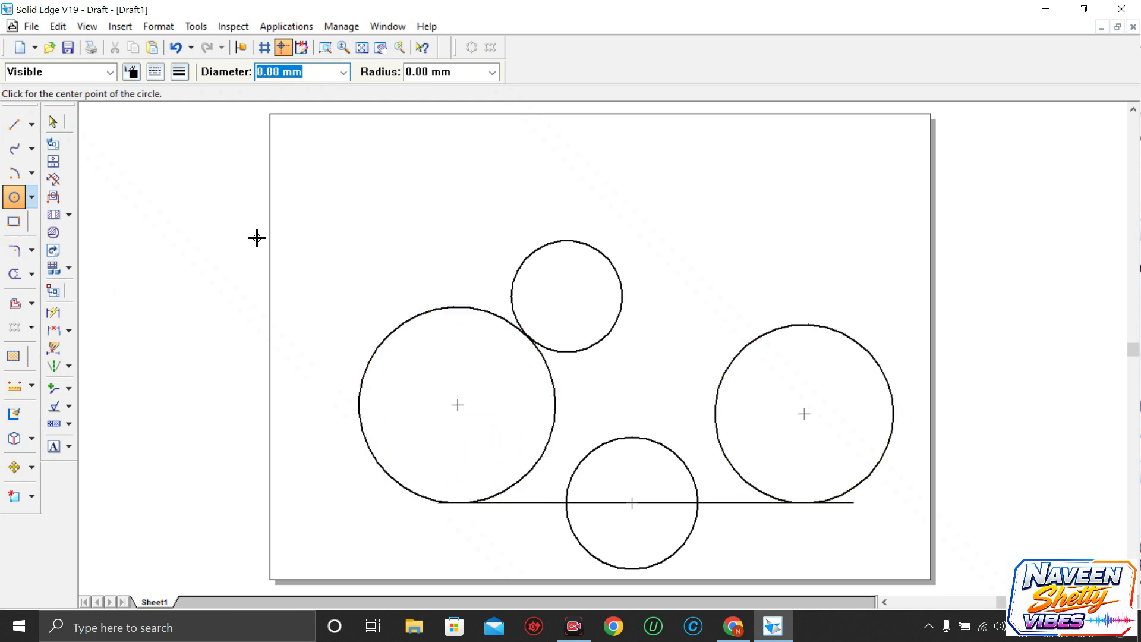
# Draw a nearly horizontal ellipse by center point above the 50 mm circle, with a 40 mm primary and a 20 mm secondary axis
pyautogui.click(32, 197)
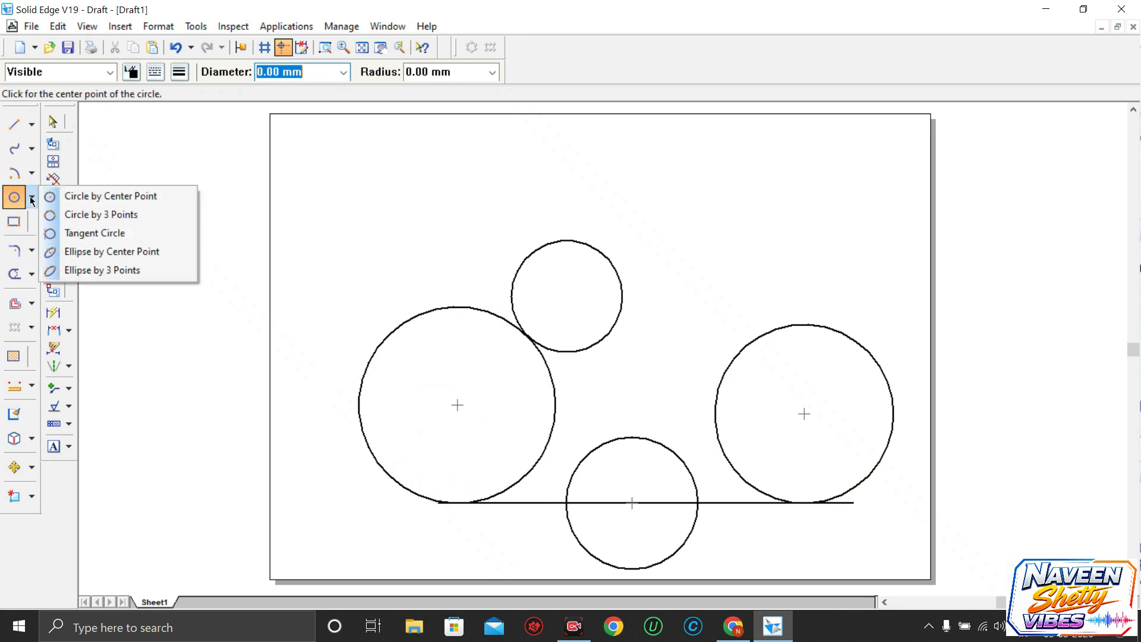
pyautogui.click(112, 252)
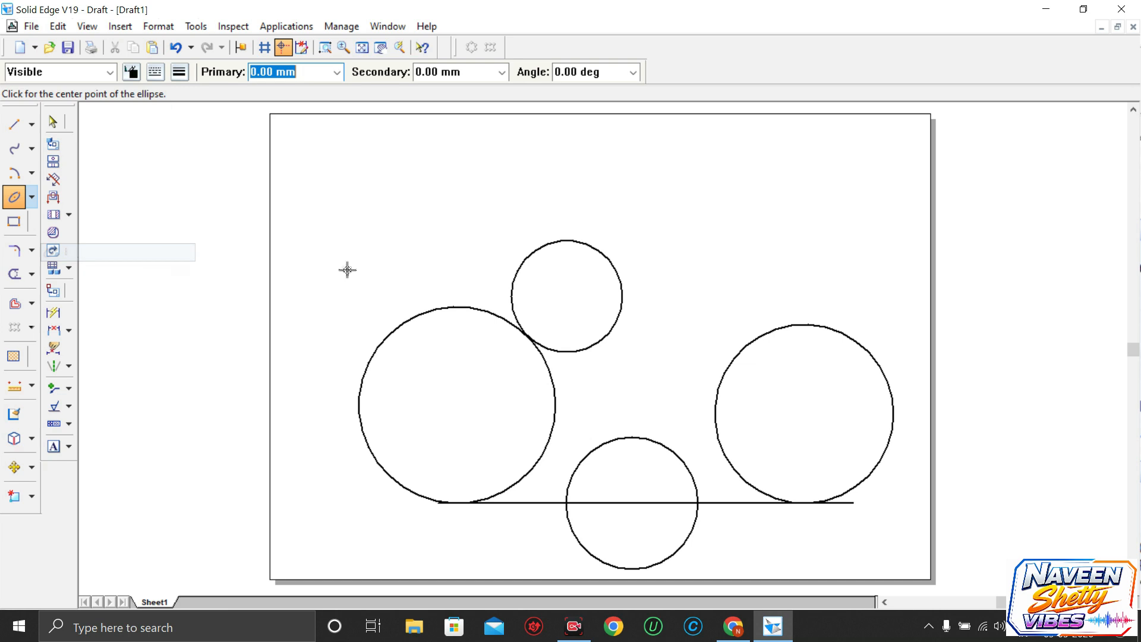
pyautogui.click(492, 190)
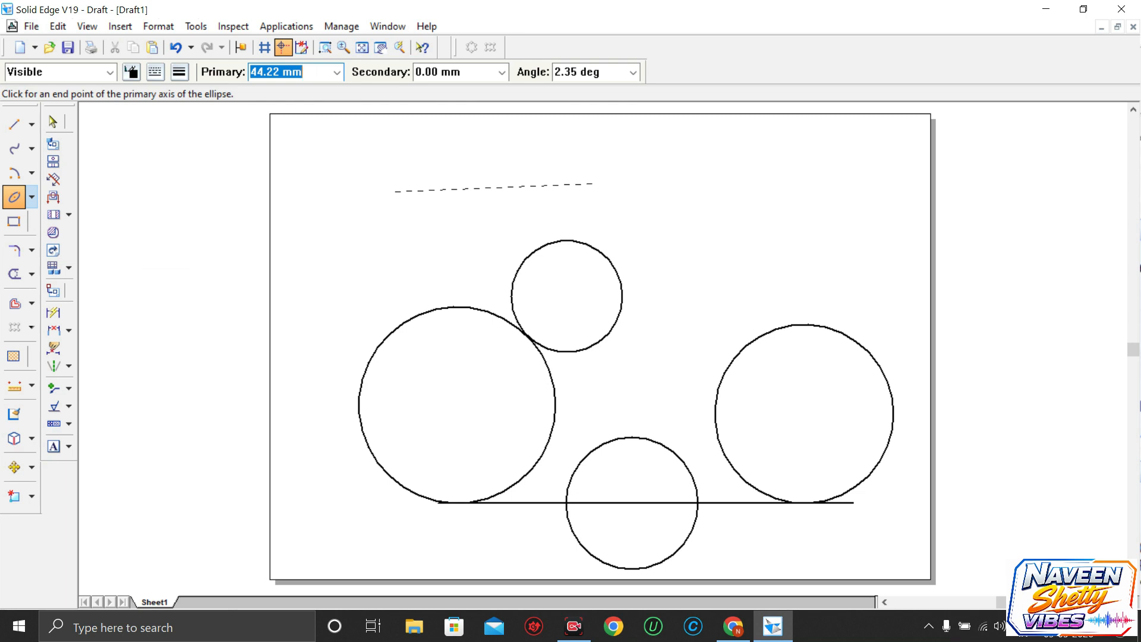
pyautogui.write('40')
pyautogui.press('Tab')
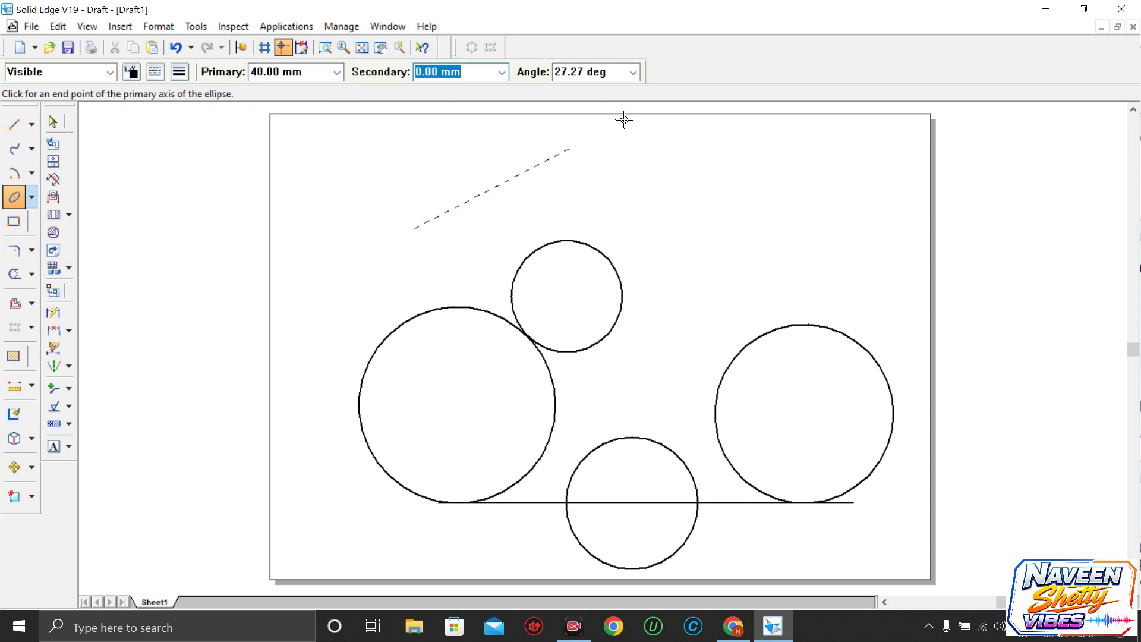
pyautogui.write('4')
pyautogui.write('4')
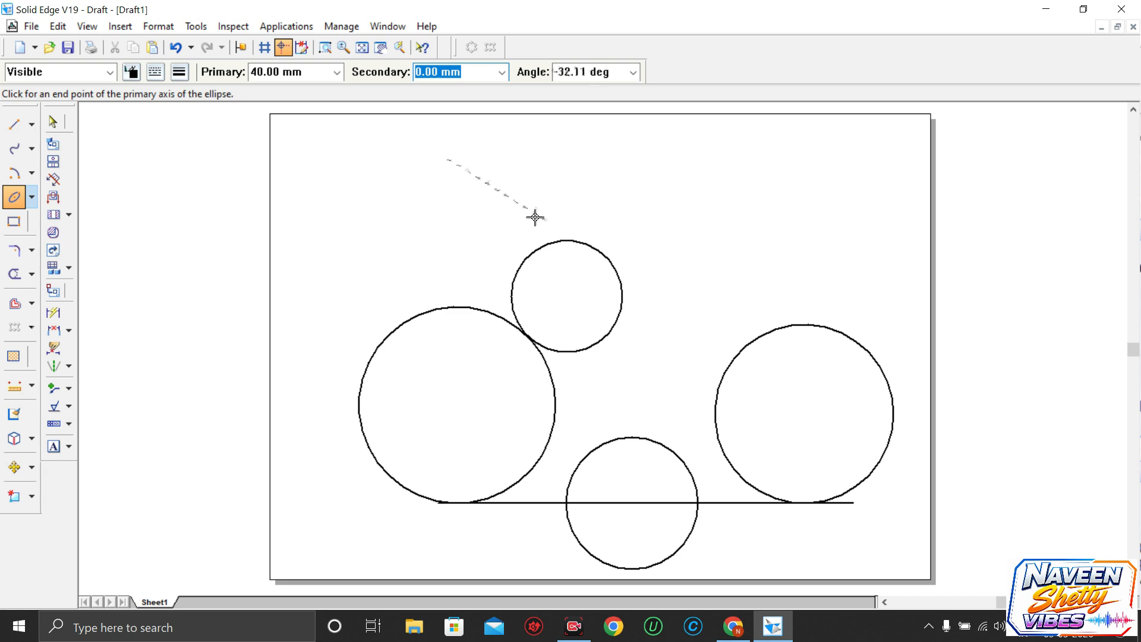
pyautogui.click(539, 189)
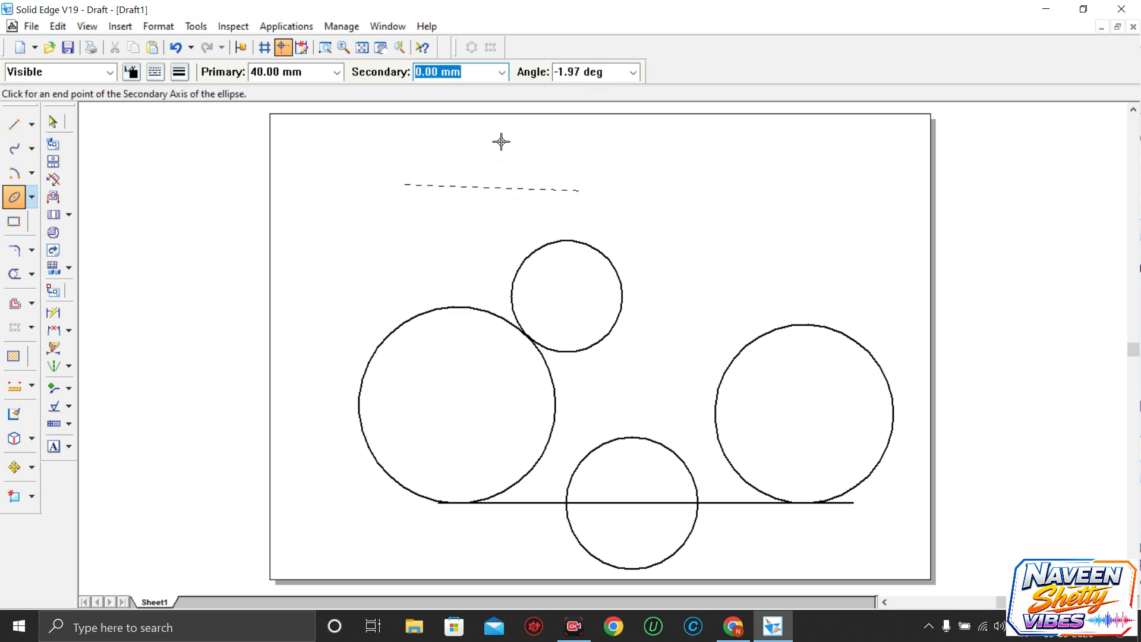
pyautogui.scroll(-2, 509, 262)
pyautogui.scroll(3, 499, 205)
pyautogui.scroll(1, 499, 206)
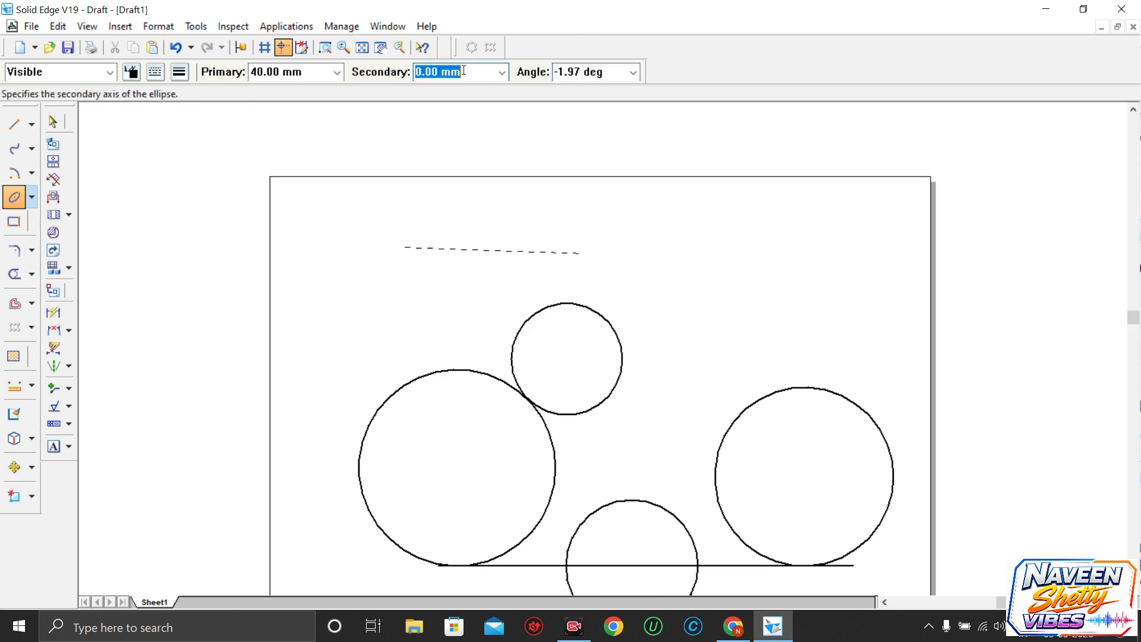
pyautogui.write('20')
pyautogui.press('Return')
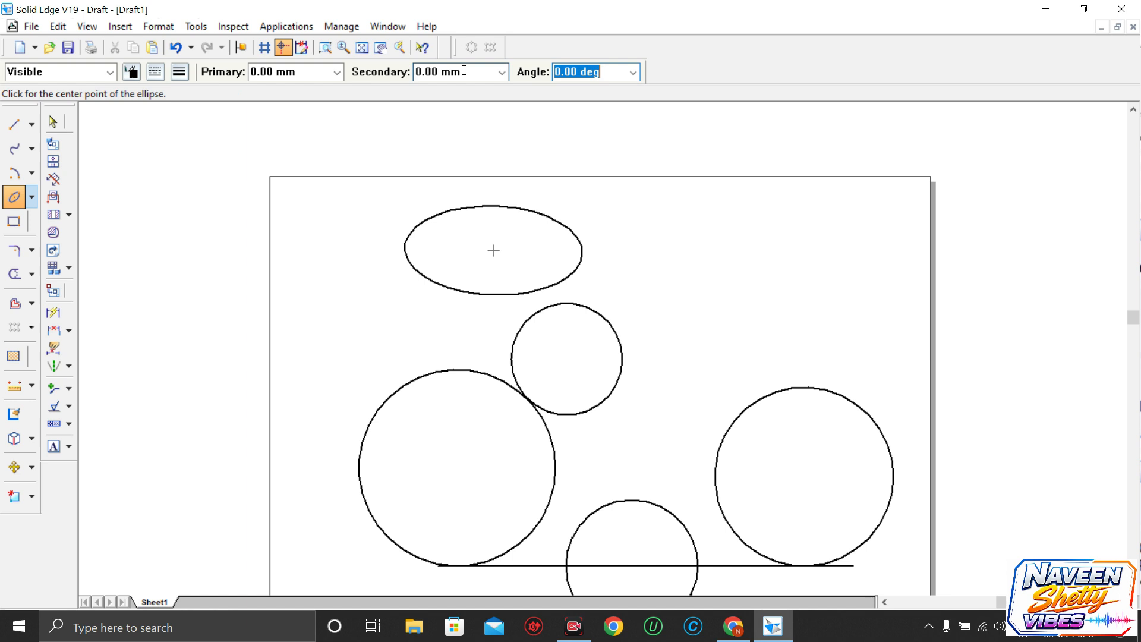
# Draw two more ellipses right of the first: a steep one with a primary axis of about 36 mm and a narrow slanted one below it
pyautogui.scroll(-4, 505, 267)
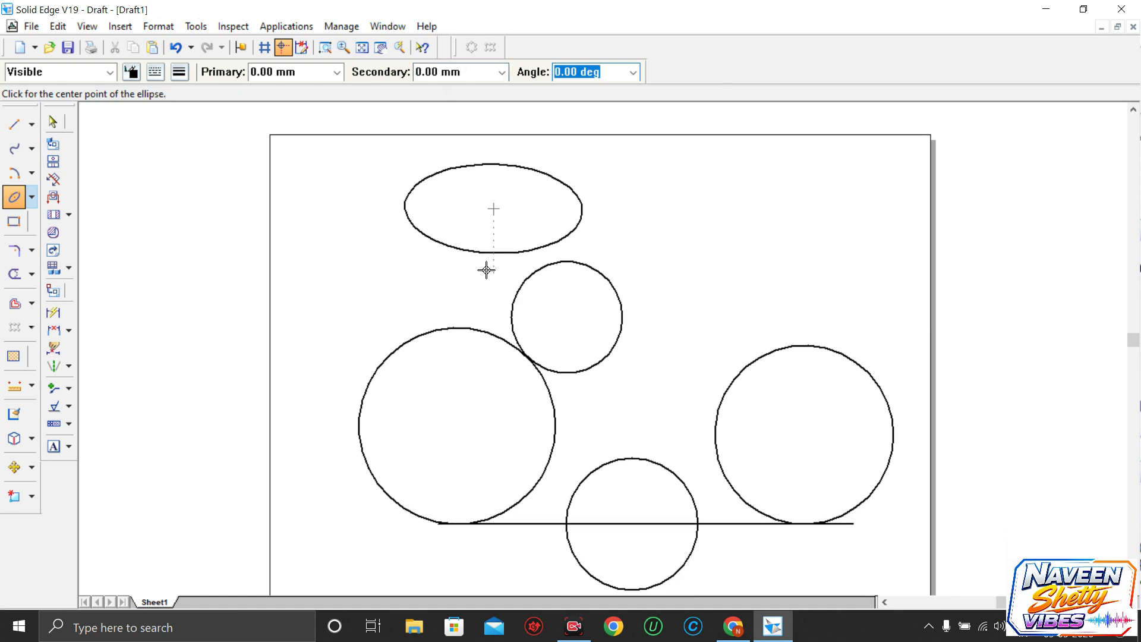
pyautogui.scroll(5, 478, 266)
pyautogui.click(14, 196)
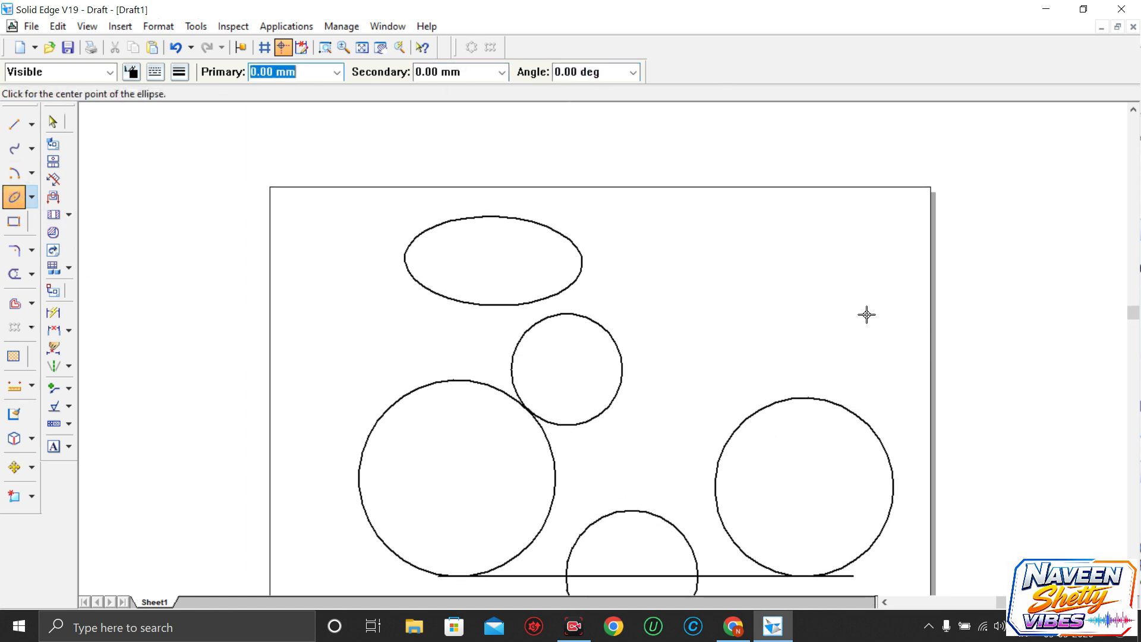
pyautogui.click(711, 256)
pyautogui.click(690, 329)
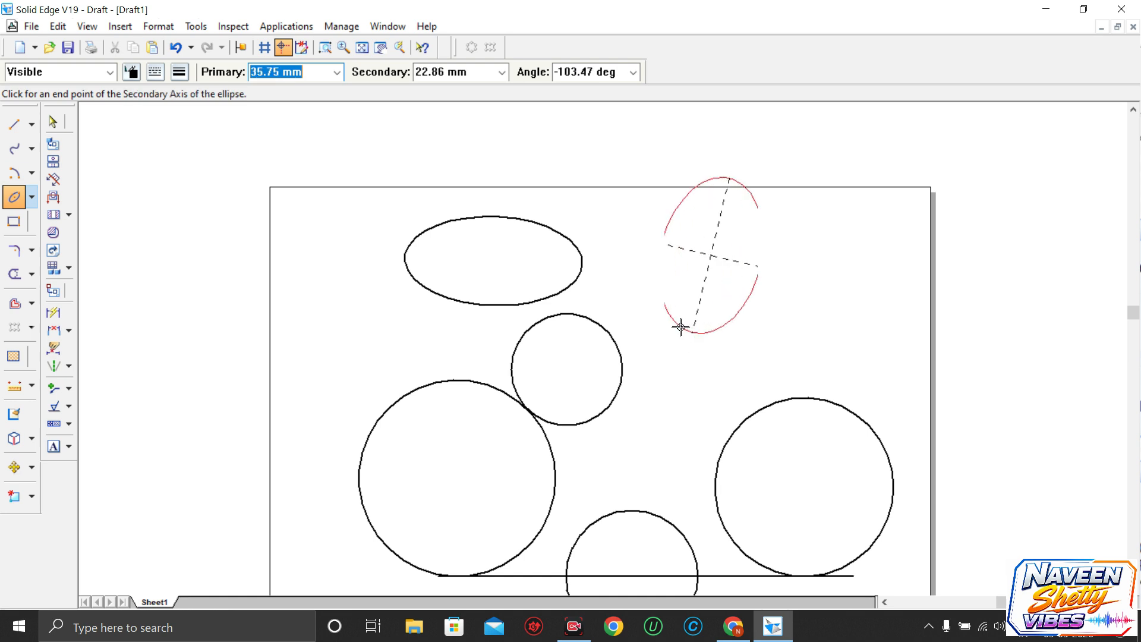
pyautogui.click(680, 323)
pyautogui.click(792, 310)
pyautogui.click(751, 354)
pyautogui.click(752, 350)
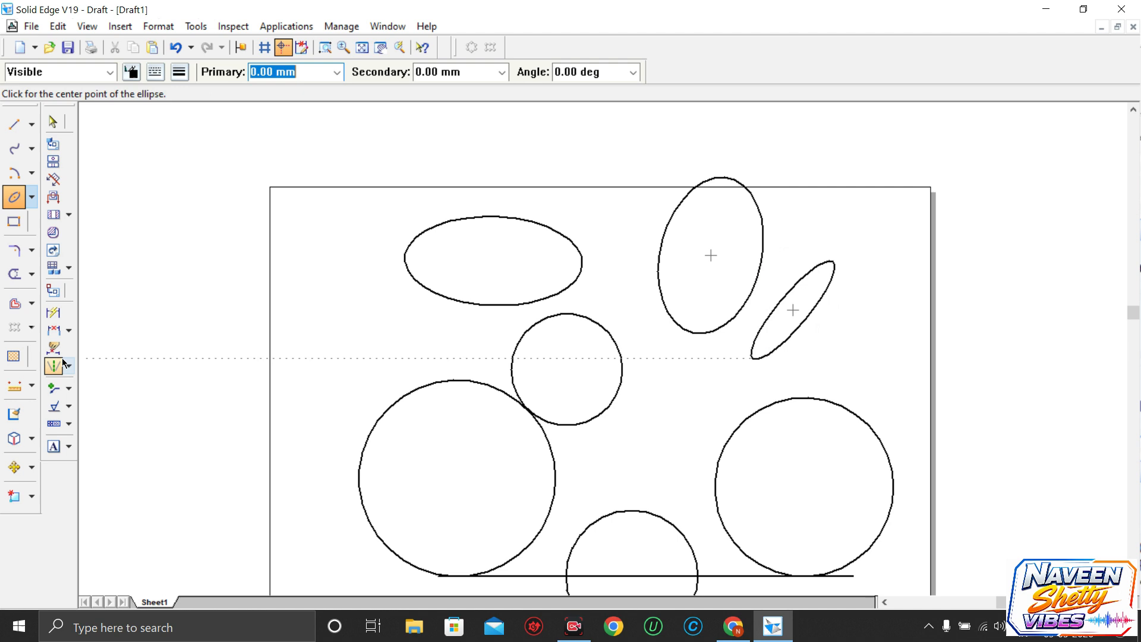
pyautogui.scroll(-1, 84, 356)
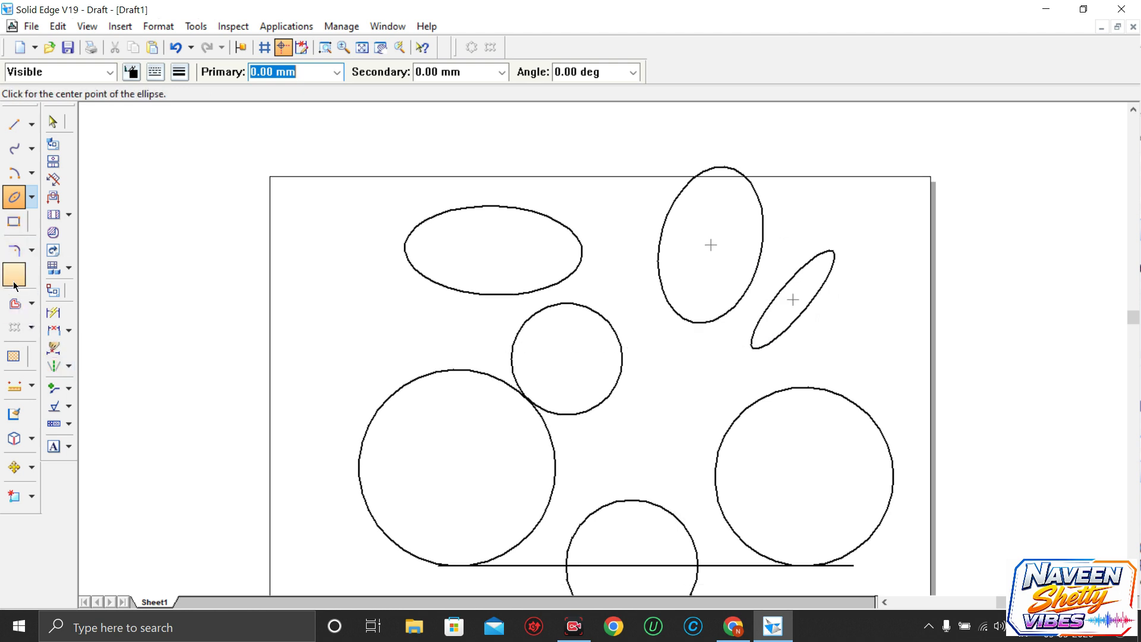
# Clear all geometry from the sheet and draw a 40 by 40 mm square in the sheet's upper area
pyautogui.hotkey('ctrl', 'a')
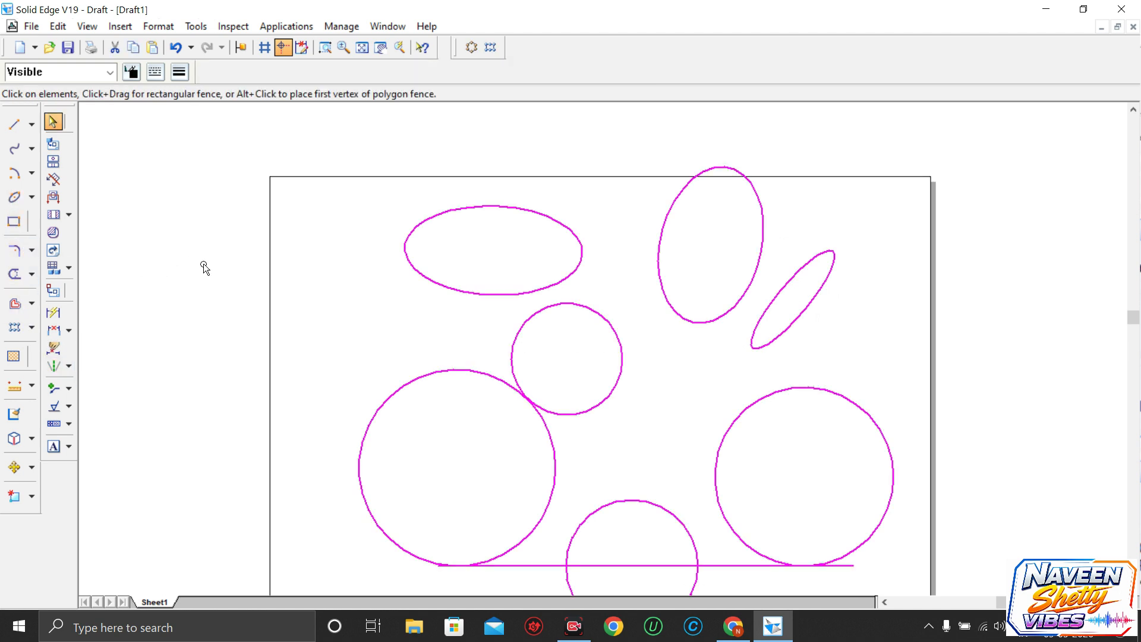
pyautogui.press('Delete')
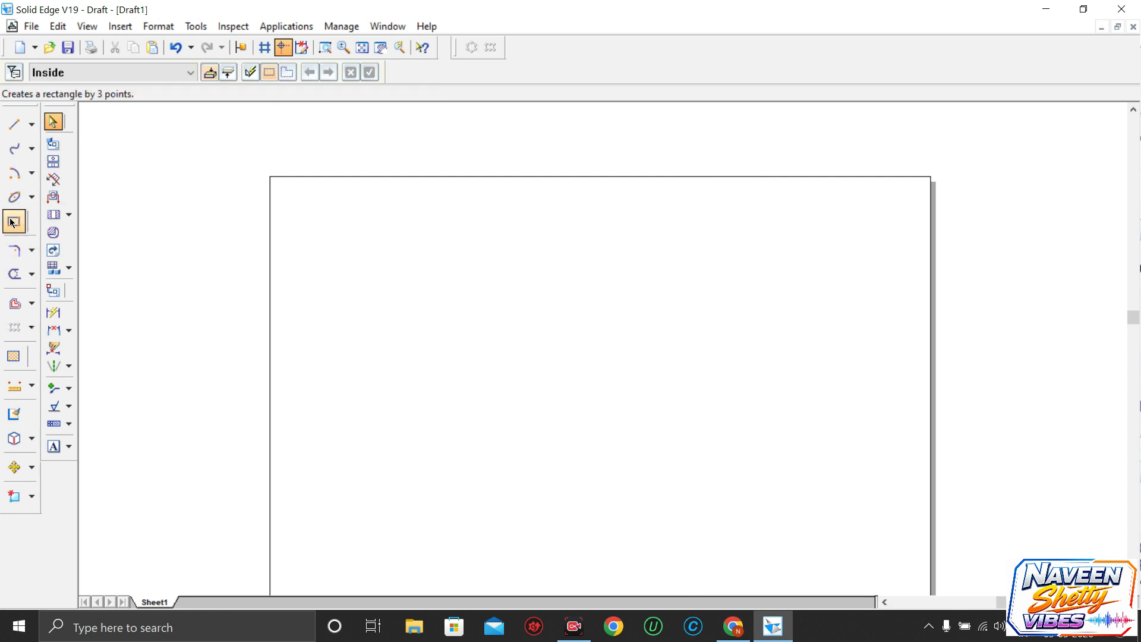
pyautogui.click(12, 224)
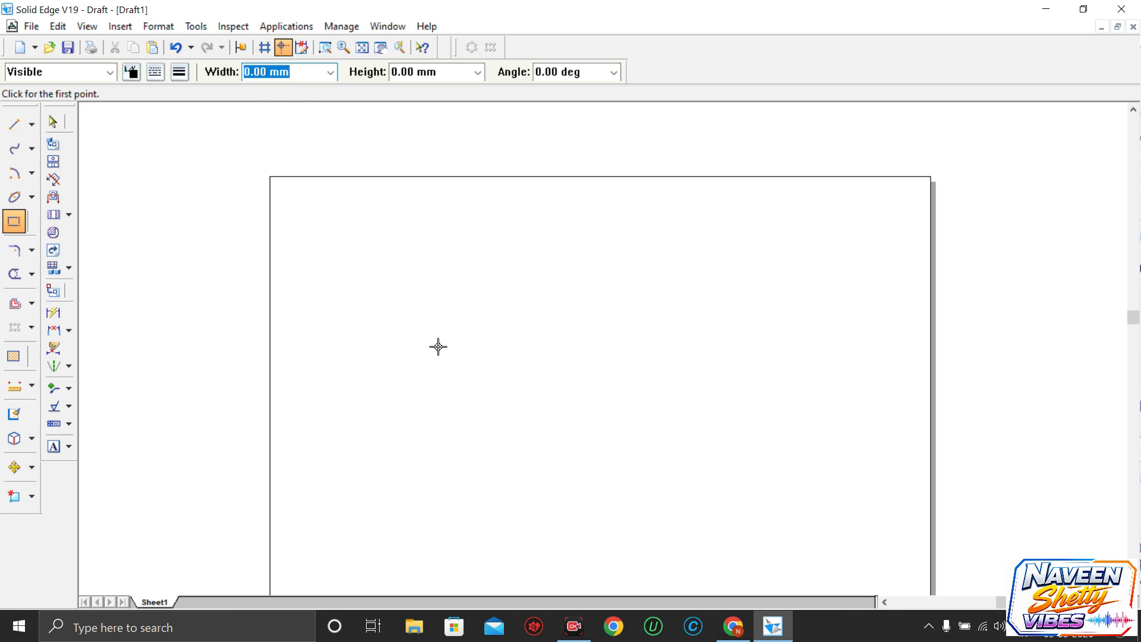
pyautogui.write('40')
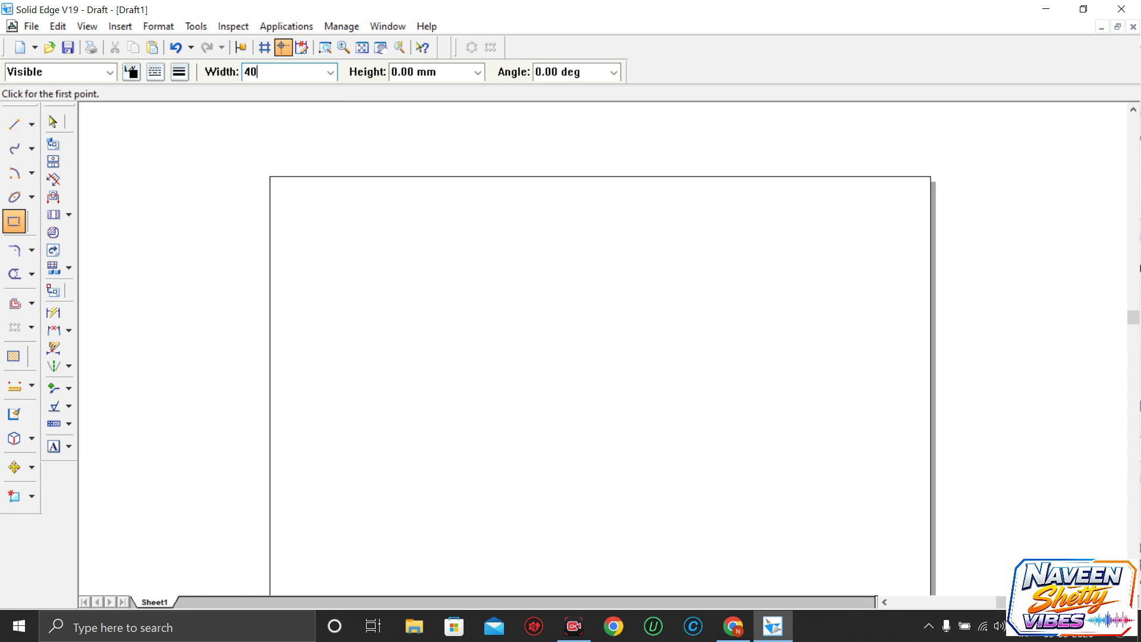
pyautogui.press('Tab')
pyautogui.write('4')
pyautogui.click(455, 296)
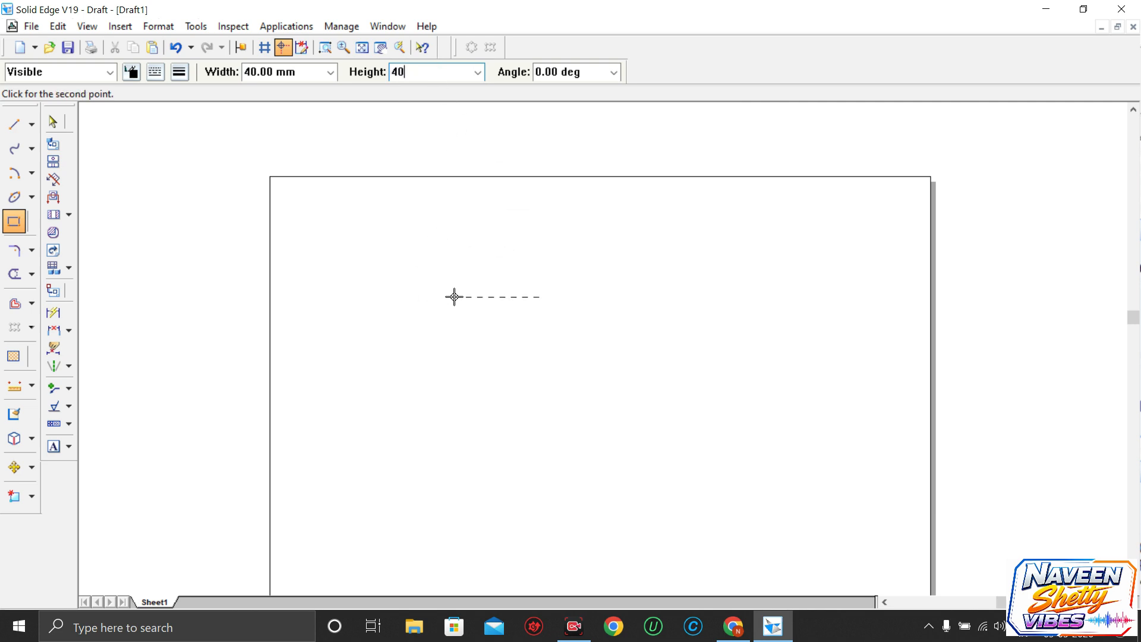
pyautogui.click(455, 385)
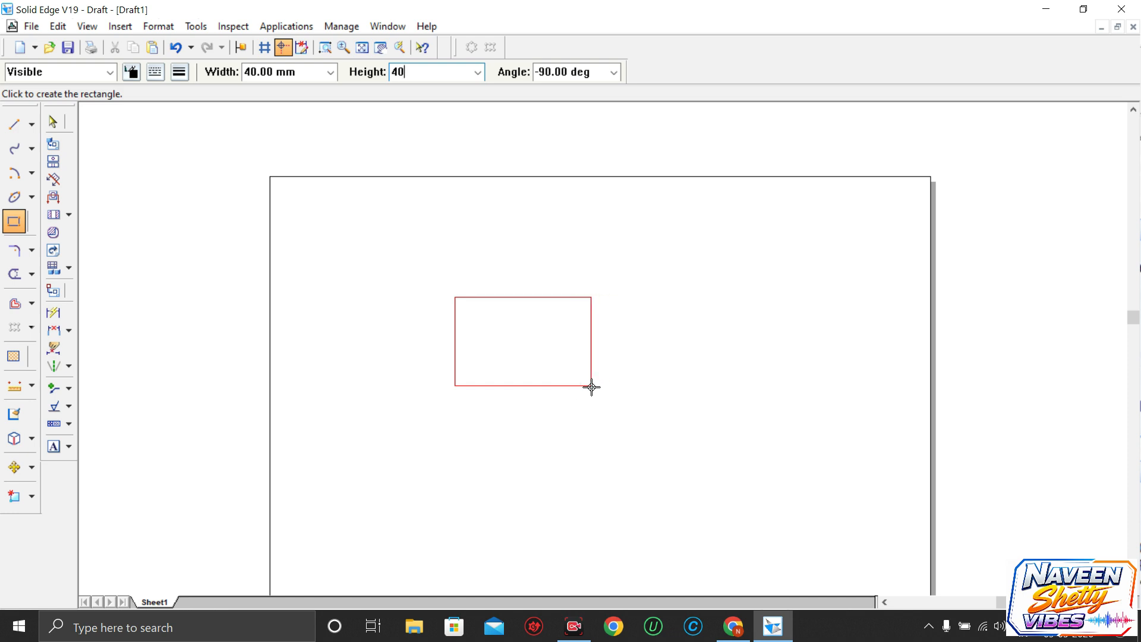
pyautogui.press('Return')
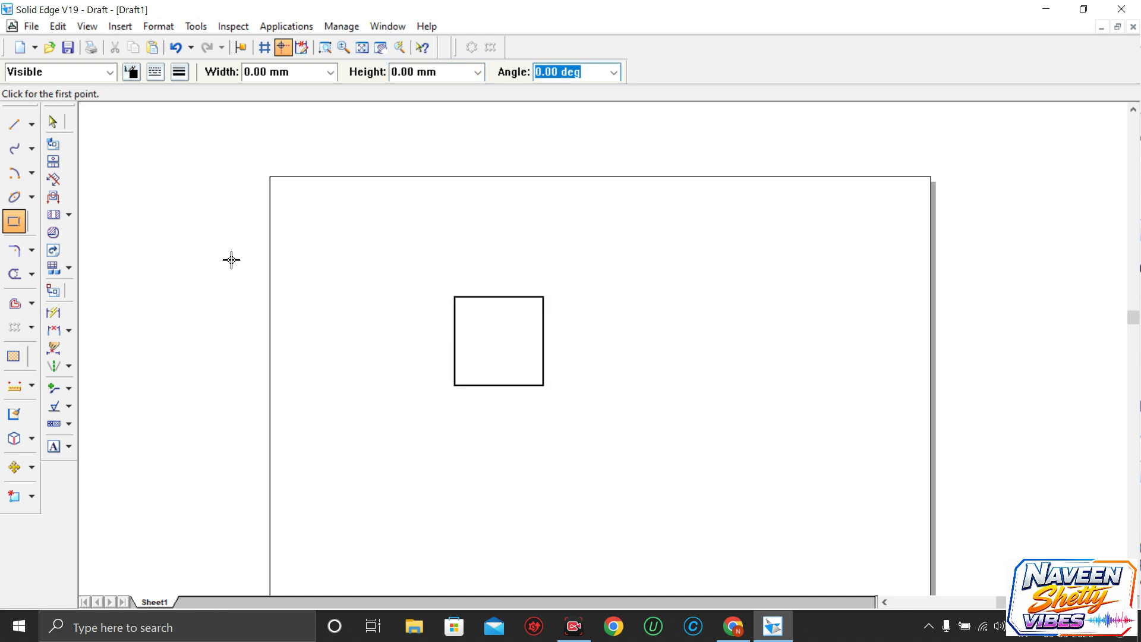
# Draw an upright 50 by 50 mm square to the right of the 40 mm square
pyautogui.click(14, 221)
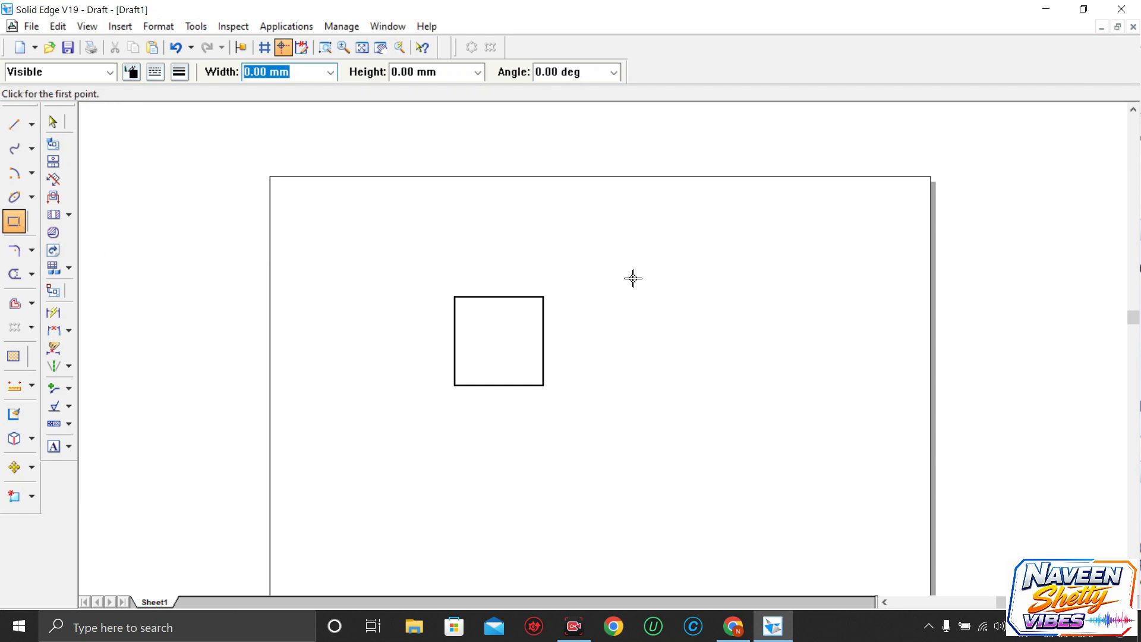
pyautogui.click(642, 316)
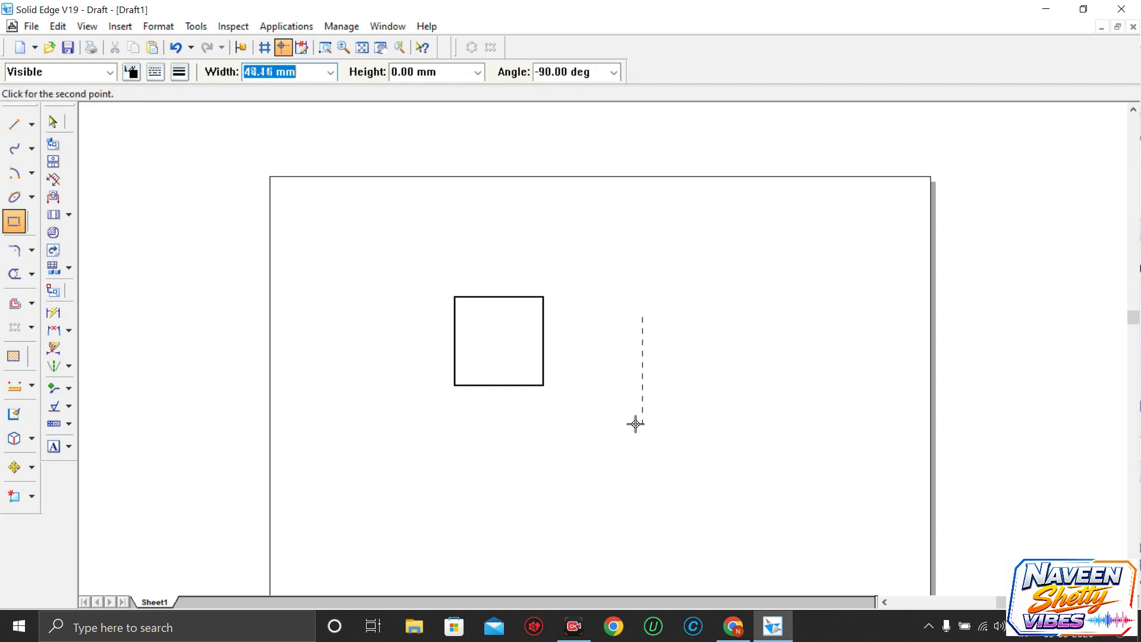
pyautogui.write('50')
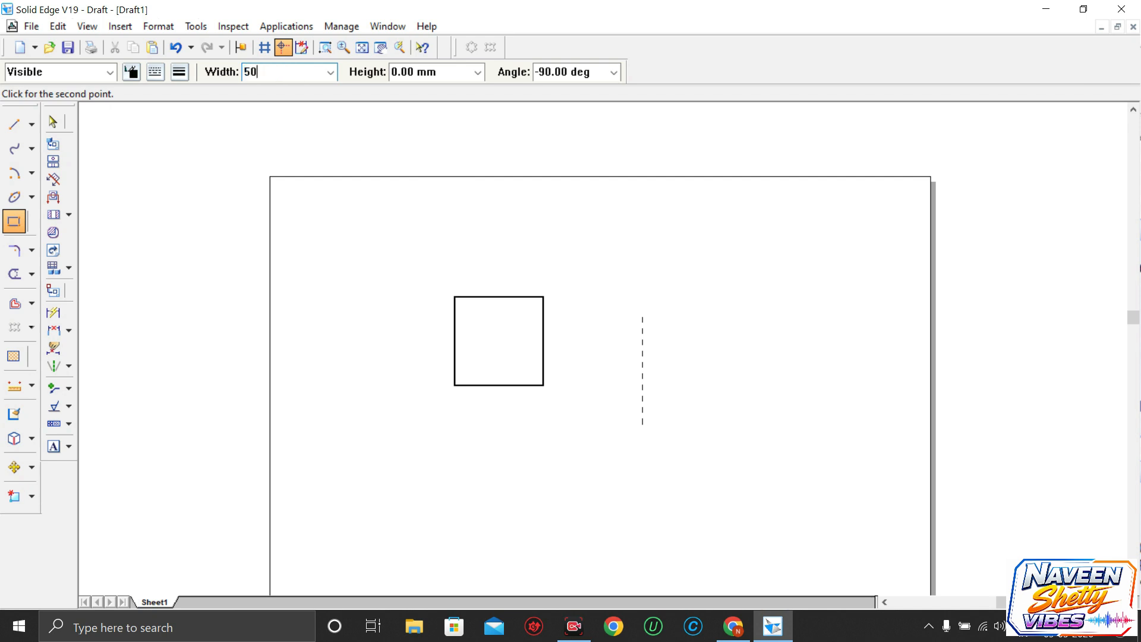
pyautogui.press('Tab')
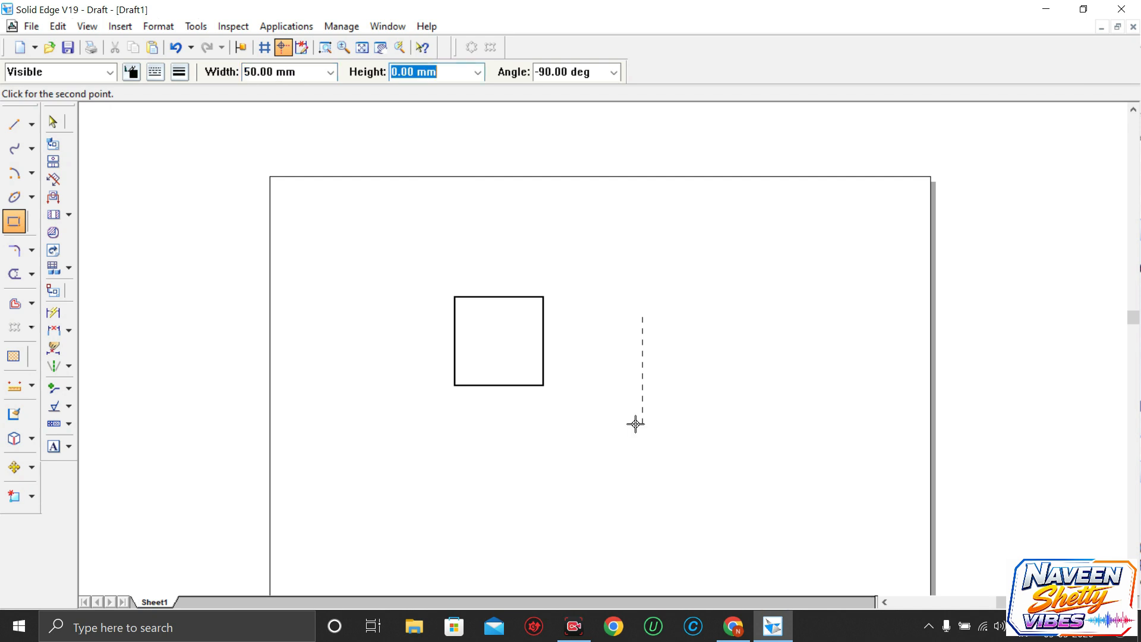
pyautogui.write('50')
pyautogui.press('Tab')
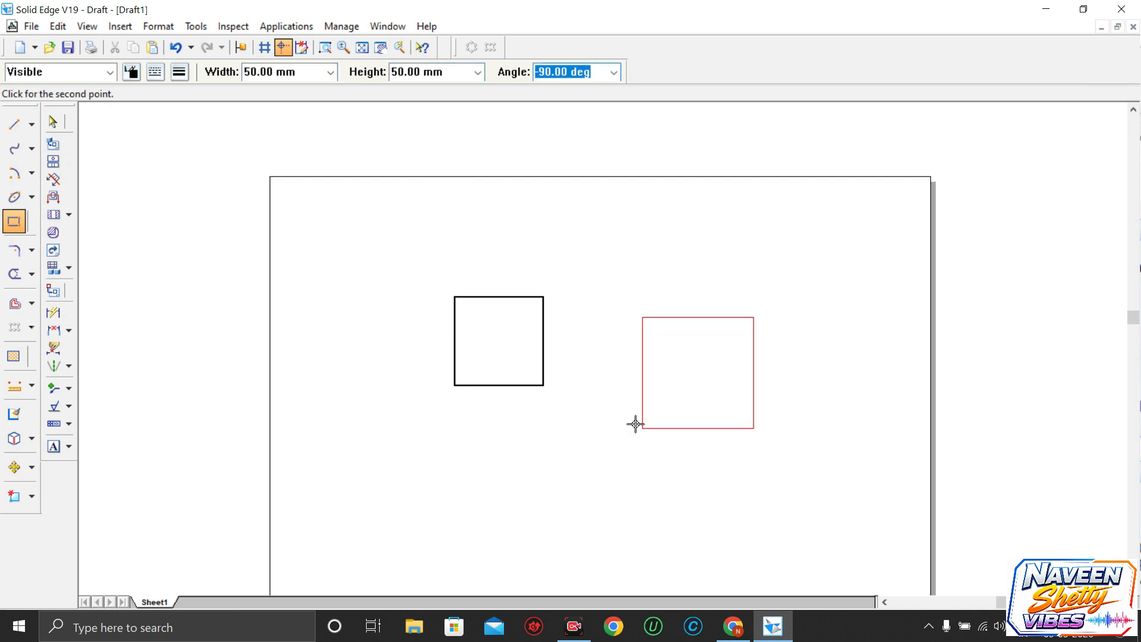
pyautogui.click(635, 414)
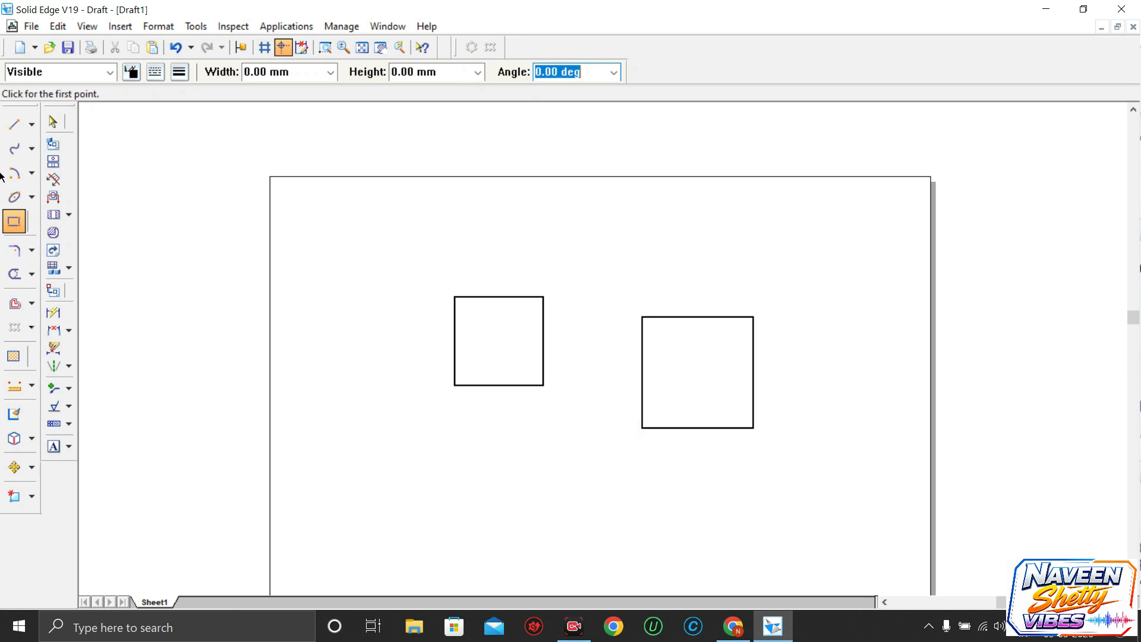
# Draw a slightly tilted rectangle, 50 mm wide and 70 mm high, overlapping the top of the 40 mm square
pyautogui.click(459, 228)
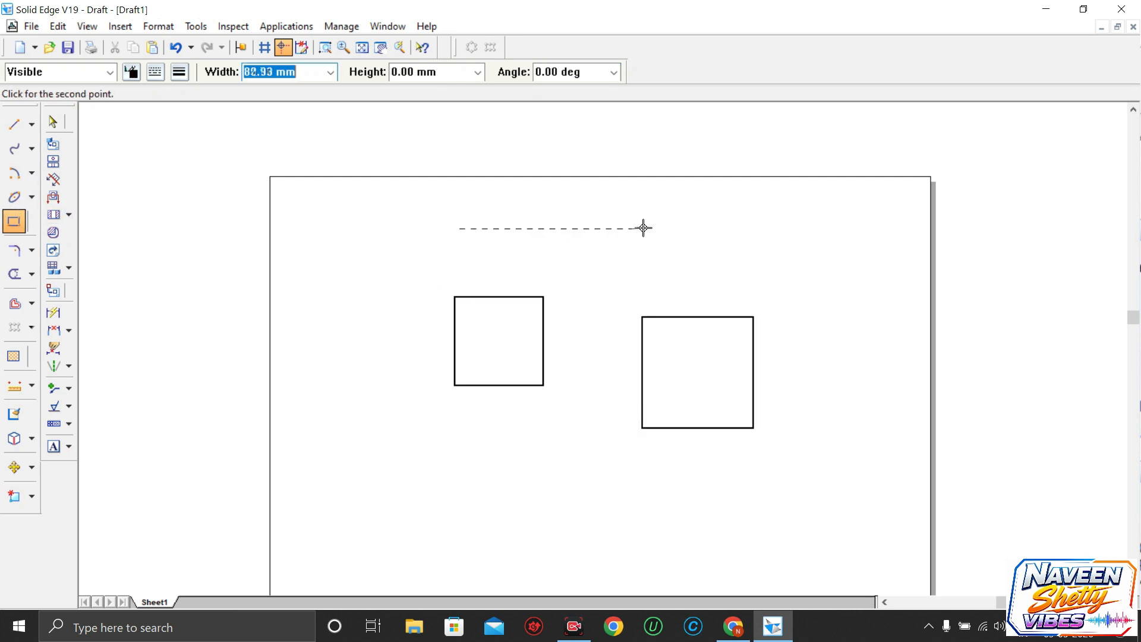
pyautogui.write('50')
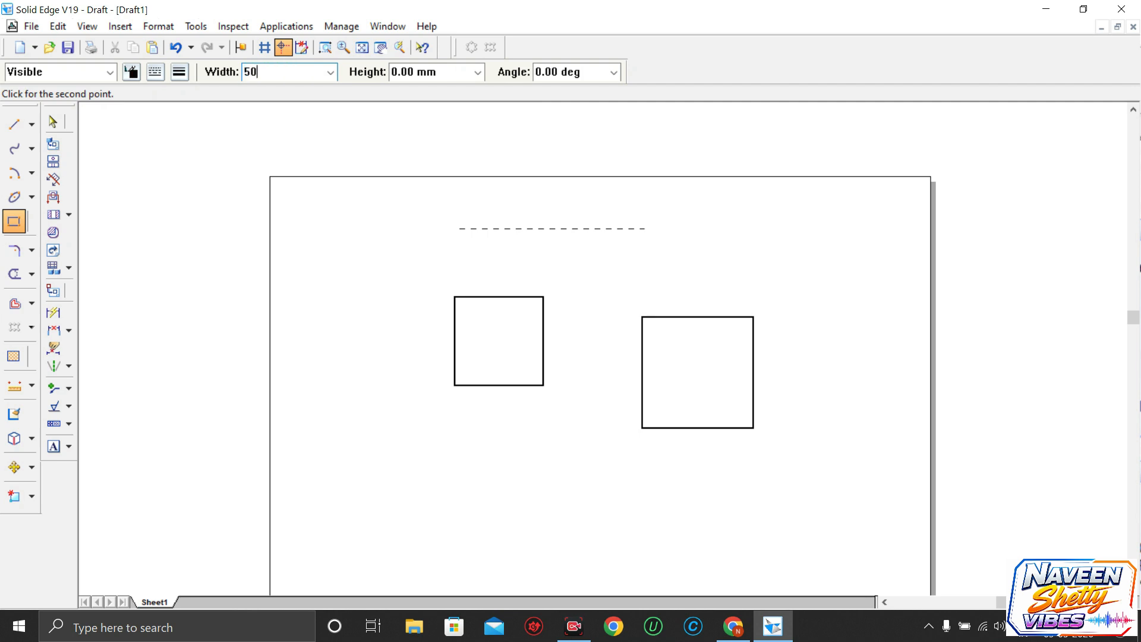
pyautogui.press('Tab')
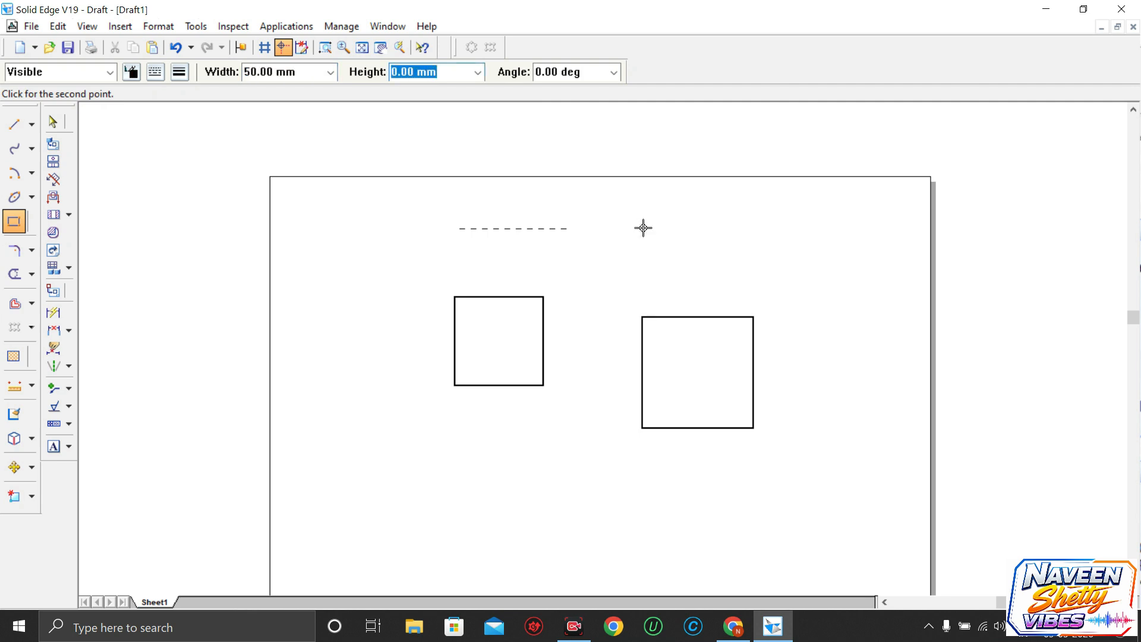
pyautogui.write('70')
pyautogui.press('Tab')
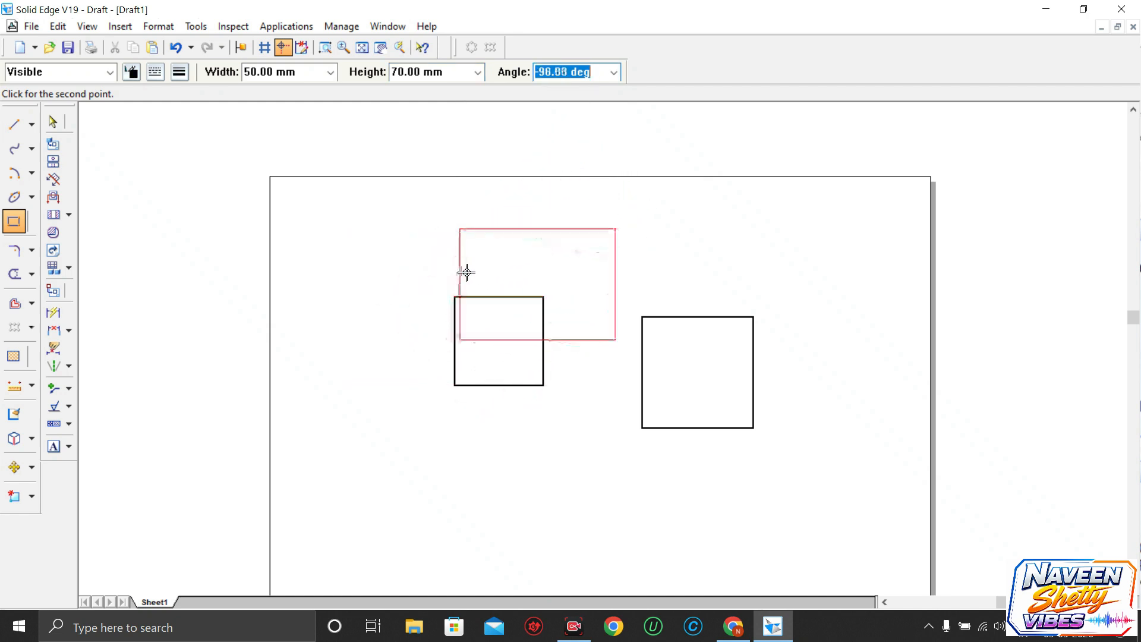
pyautogui.click(453, 287)
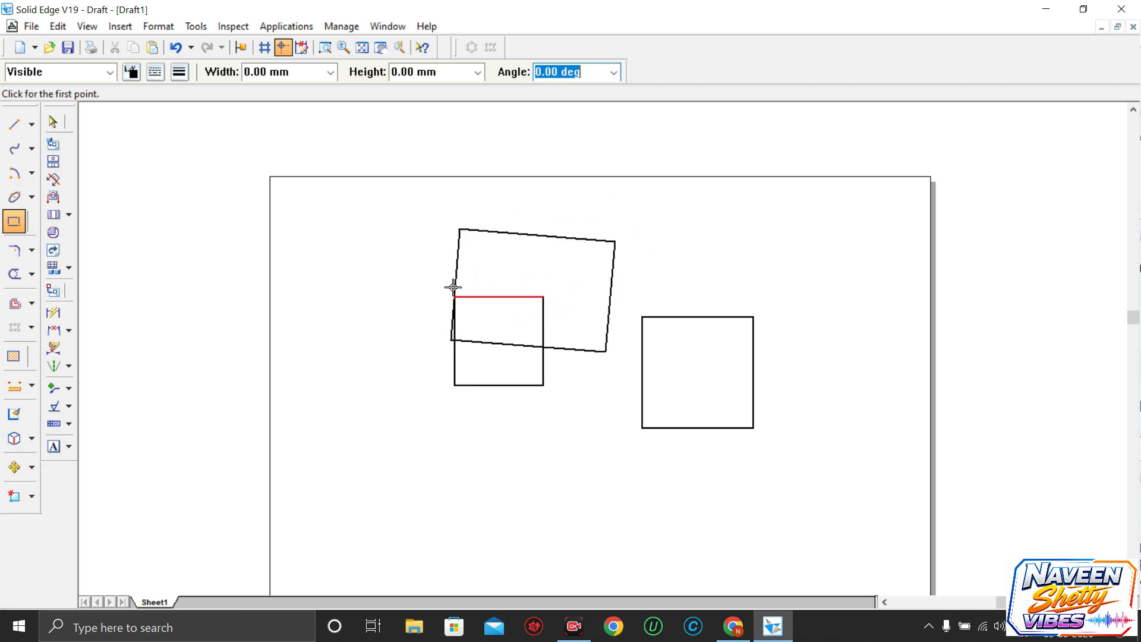
pyautogui.click(416, 393)
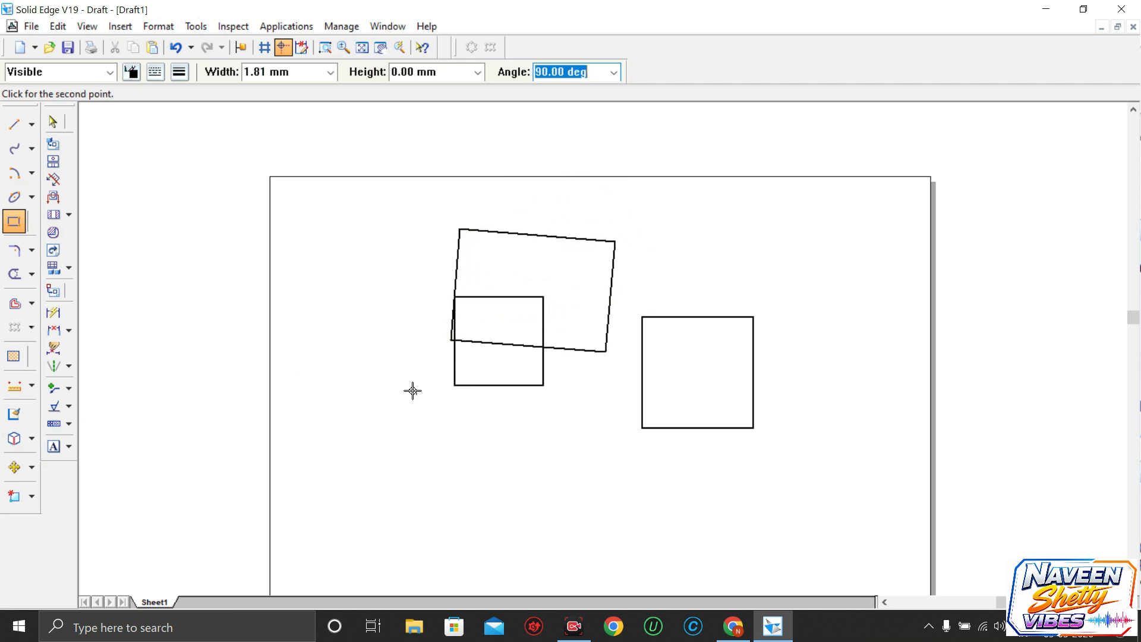
# Trim away the edges of both squares and the tilted rectangle, leaving only a tiny line segment
pyautogui.click(13, 275)
pyautogui.click(591, 241)
pyautogui.click(610, 281)
pyautogui.click(541, 331)
pyautogui.click(523, 344)
pyautogui.click(453, 356)
pyautogui.click(456, 278)
pyautogui.click(473, 297)
pyautogui.click(453, 315)
pyautogui.click(493, 385)
pyautogui.click(543, 369)
pyautogui.click(671, 316)
pyautogui.moveTo(683, 321); pyautogui.dragTo(820, 424)
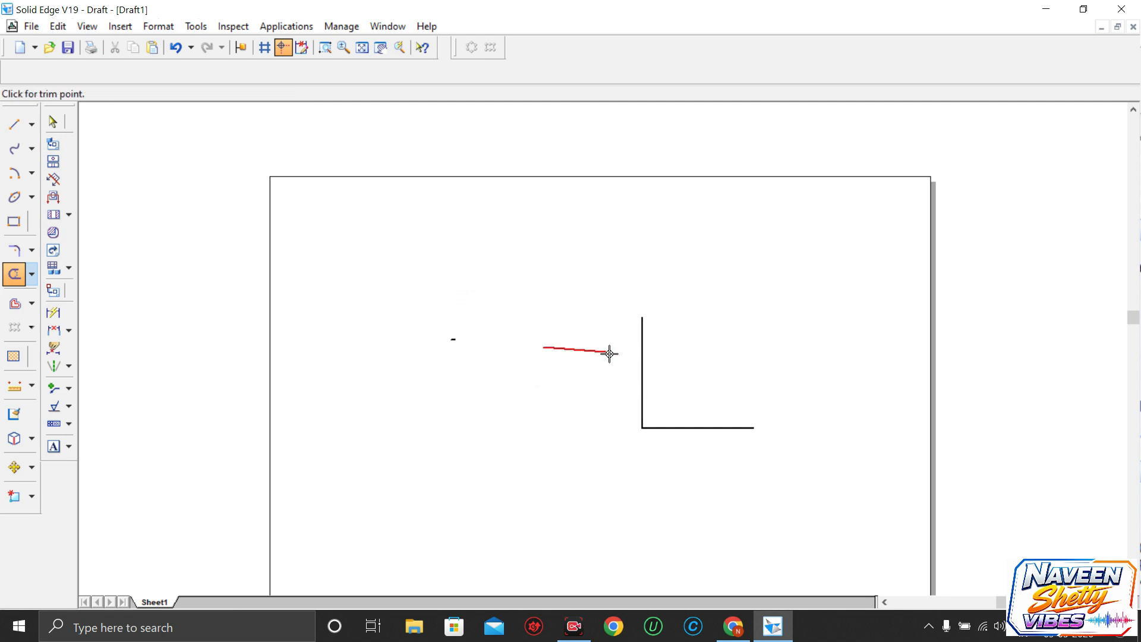
pyautogui.moveTo(609, 354); pyautogui.dragTo(701, 449)
pyautogui.moveTo(550, 339); pyautogui.dragTo(552, 363)
pyautogui.moveTo(458, 332)
pyautogui.mouseDown()
pyautogui.moveTo(458, 363)
pyautogui.moveTo(451, 338)
pyautogui.moveTo(379, 387)
pyautogui.mouseUp()
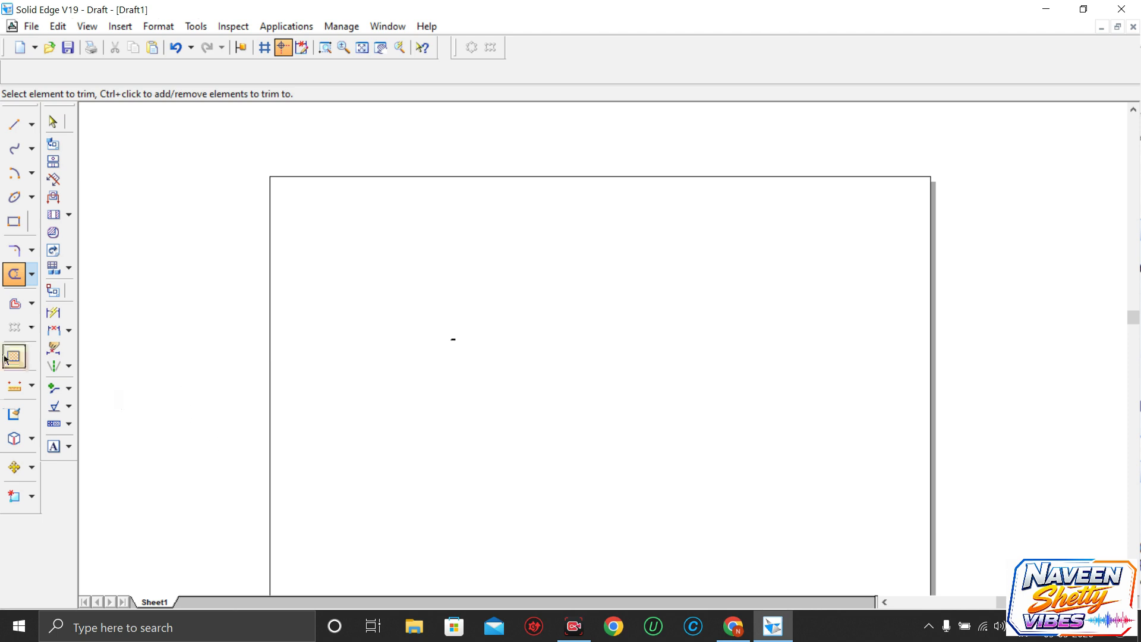
# Draw a rectangle about 77 mm wide around the leftover line segment
pyautogui.click(16, 220)
pyautogui.click(414, 326)
pyautogui.click(584, 327)
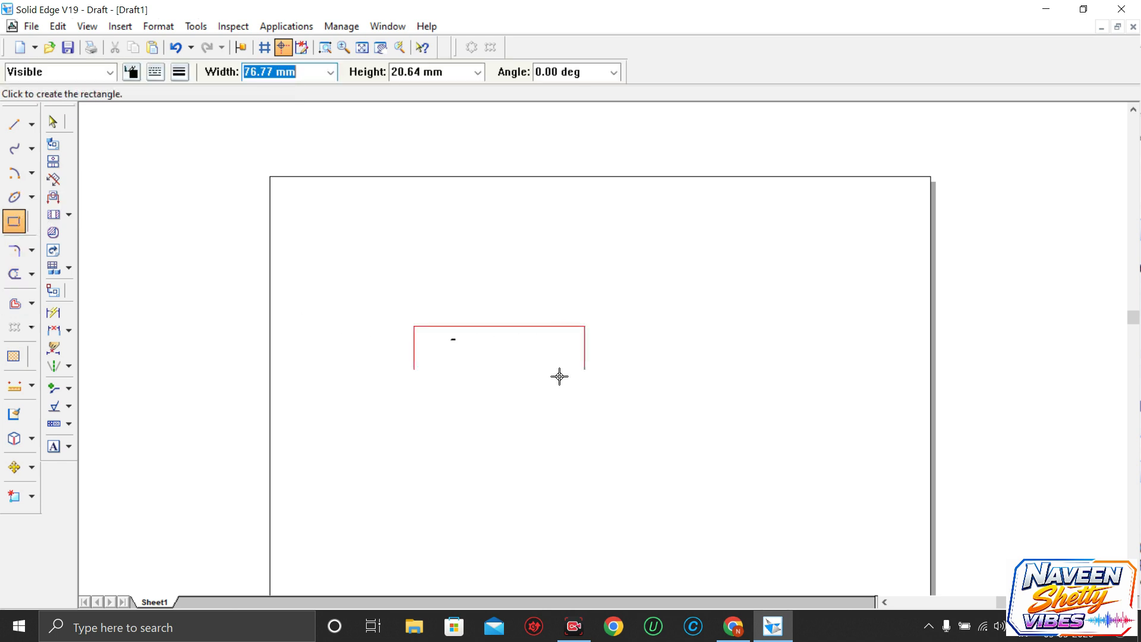
pyautogui.click(556, 442)
# Fillet the rectangle's upper-right corner with a 10 mm radius
pyautogui.click(28, 253)
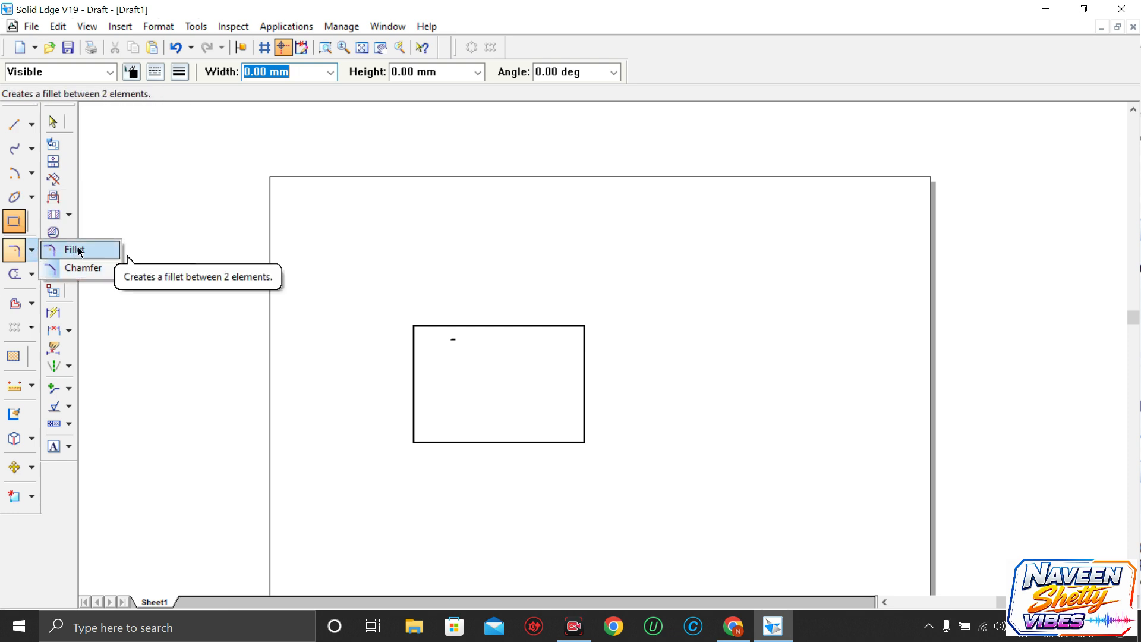
pyautogui.click(82, 252)
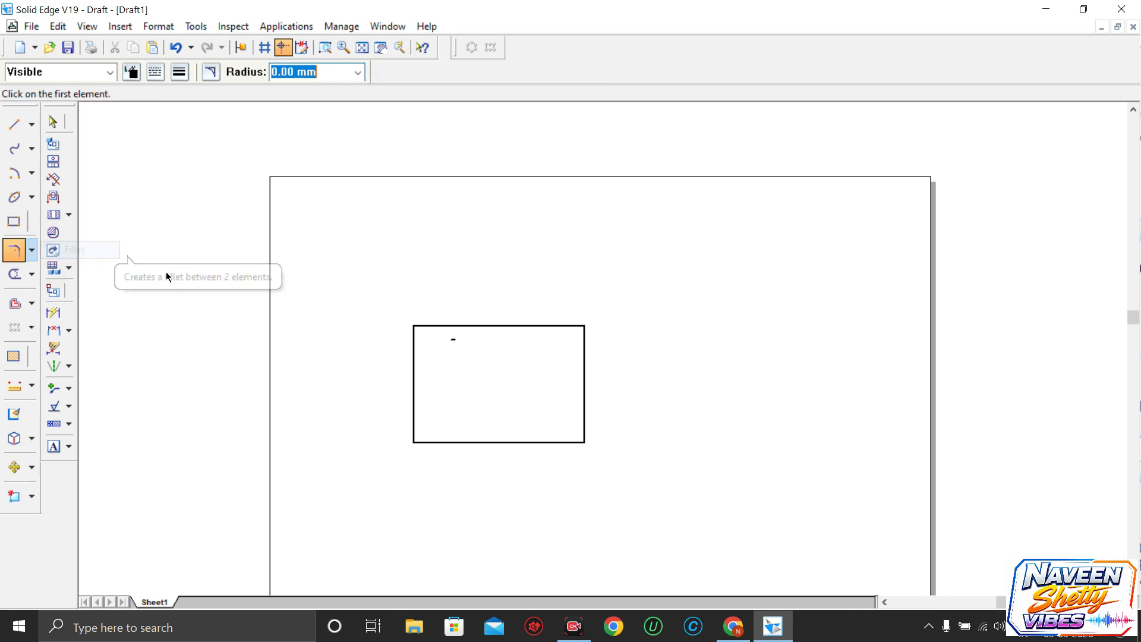
pyautogui.click(527, 325)
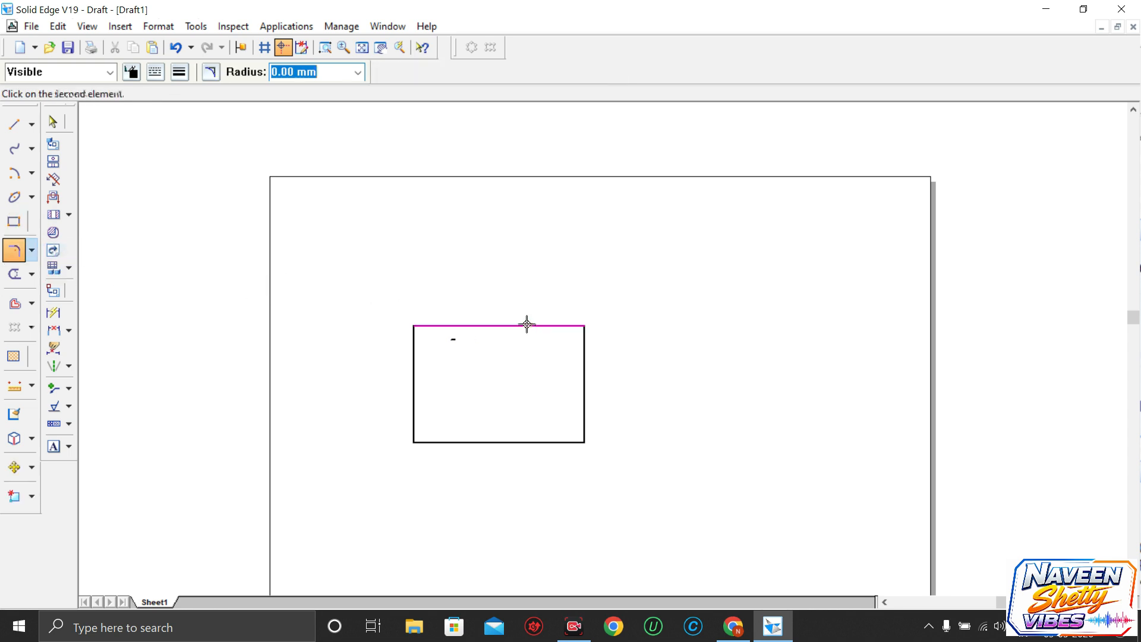
pyautogui.click(584, 355)
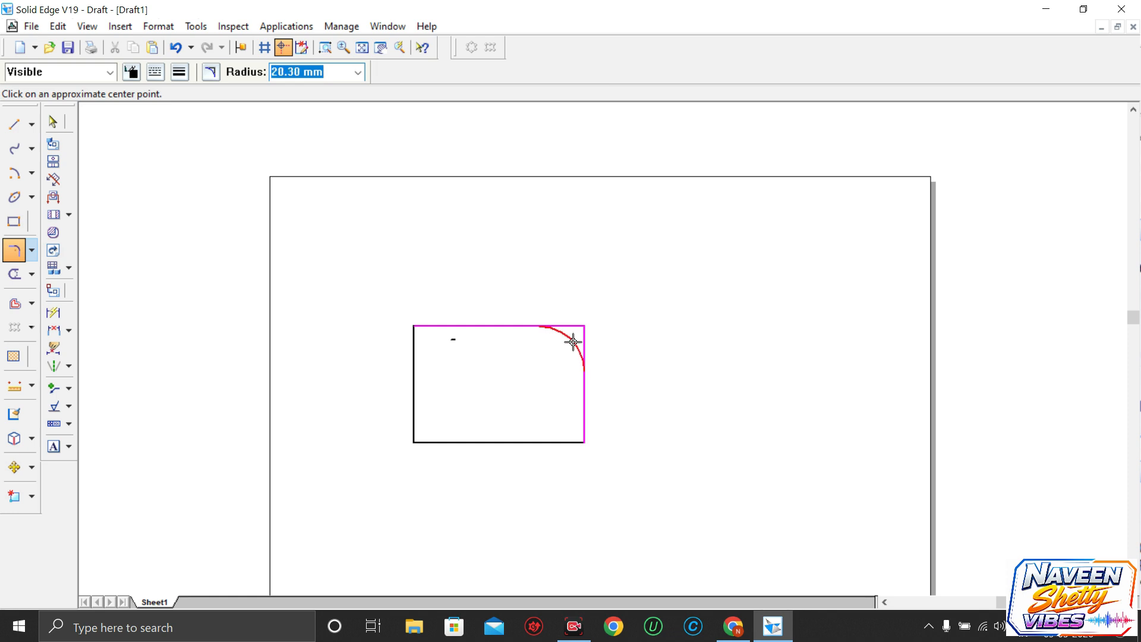
pyautogui.write('10')
pyautogui.click(573, 342)
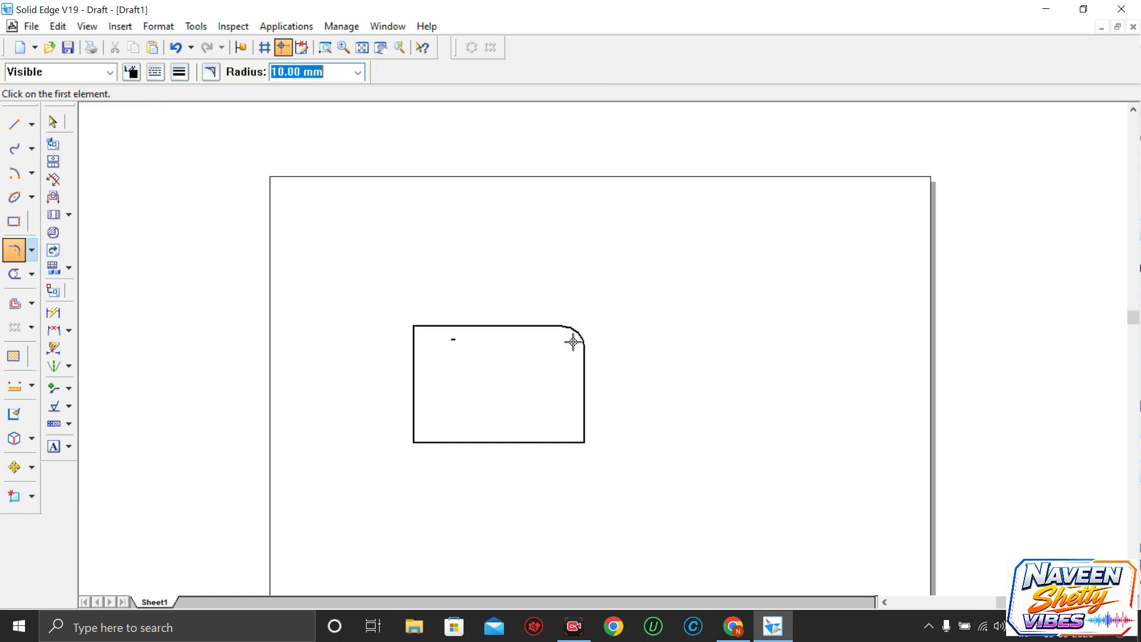
# Fillet the rectangle's remaining three corners with the same 10 mm radius
pyautogui.click(413, 349)
pyautogui.click(439, 327)
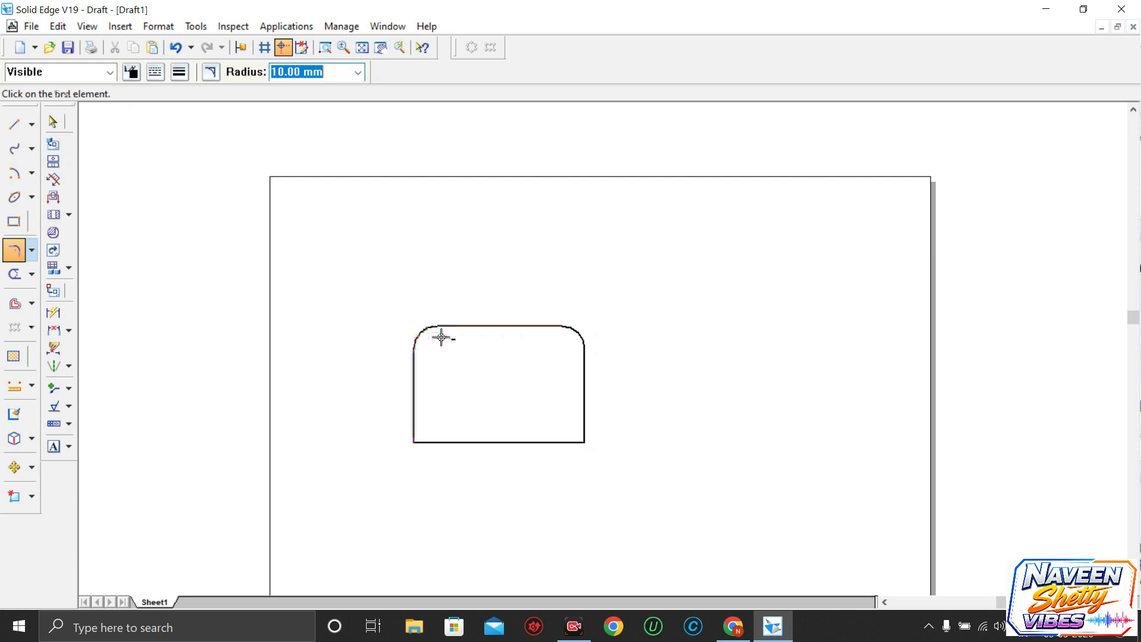
pyautogui.click(412, 409)
pyautogui.click(440, 442)
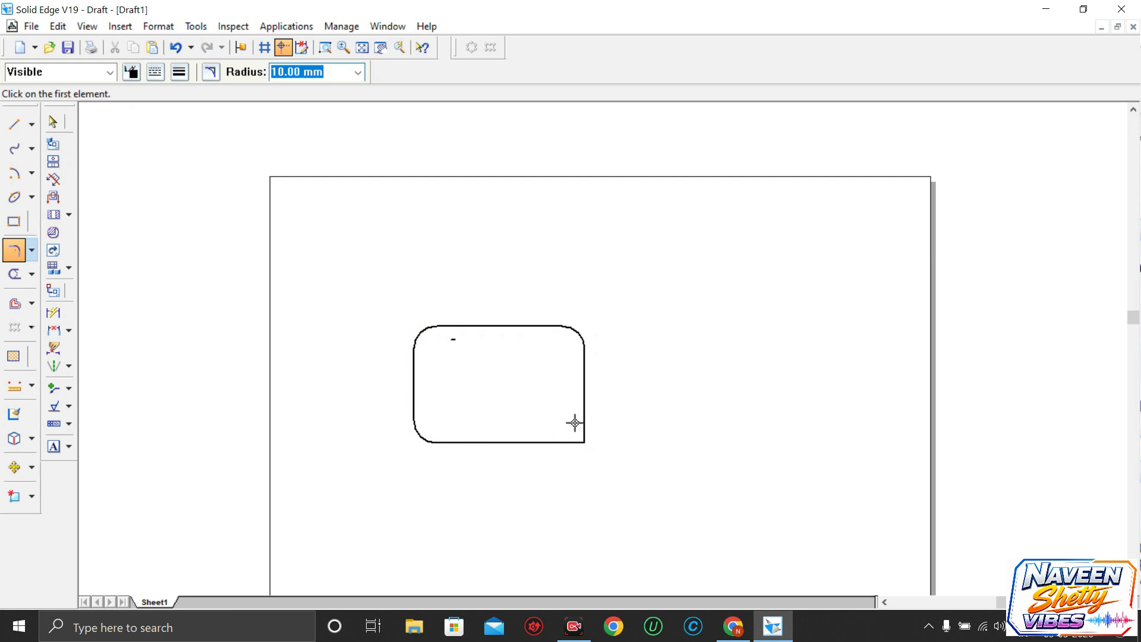
pyautogui.click(583, 420)
pyautogui.click(559, 442)
# Draw a second, slightly smaller upright rectangle to the upper right of the filleted one
pyautogui.click(14, 221)
pyautogui.click(670, 288)
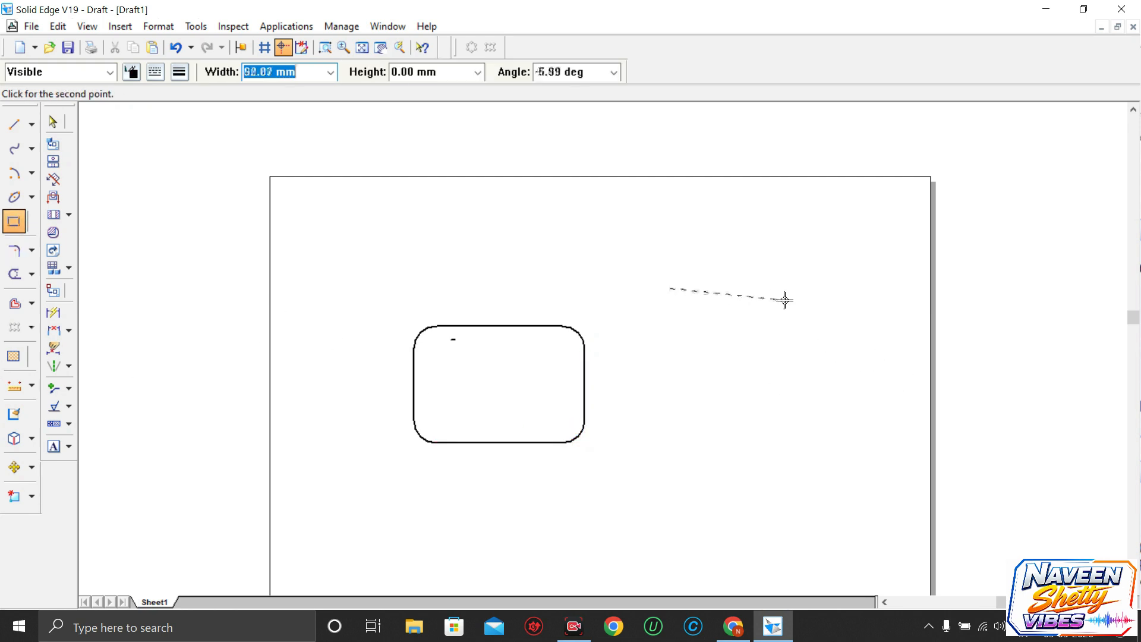
pyautogui.click(807, 288)
pyautogui.click(773, 389)
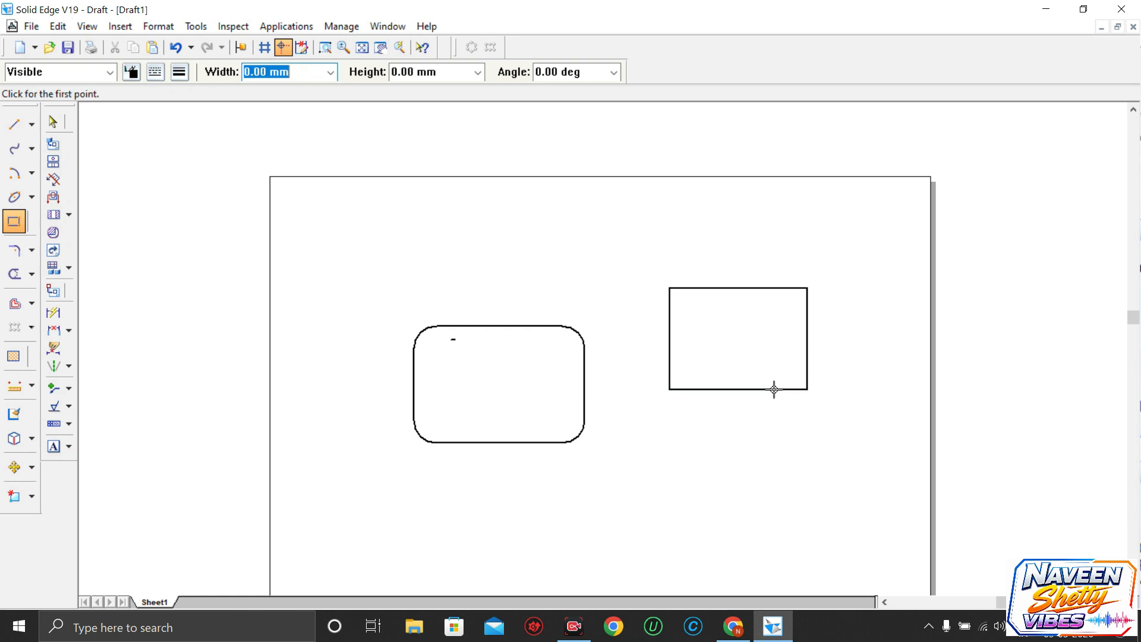
# Chamfer the upper-right and lower-right corners of the second rectangle at about 45 degrees
pyautogui.click(31, 252)
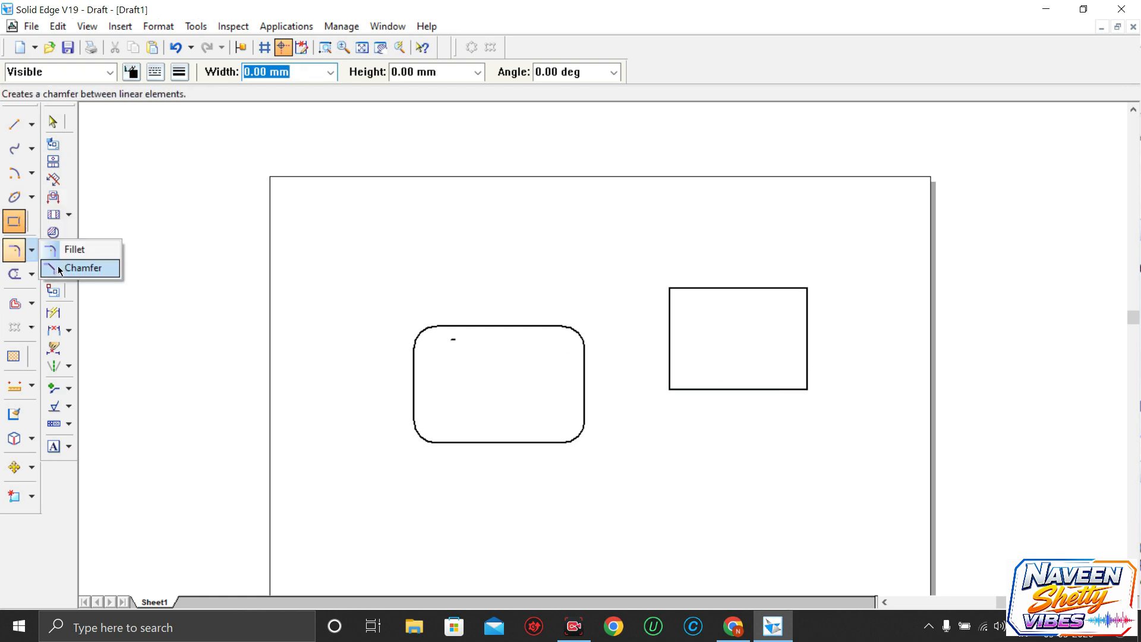
pyautogui.click(53, 268)
pyautogui.click(807, 305)
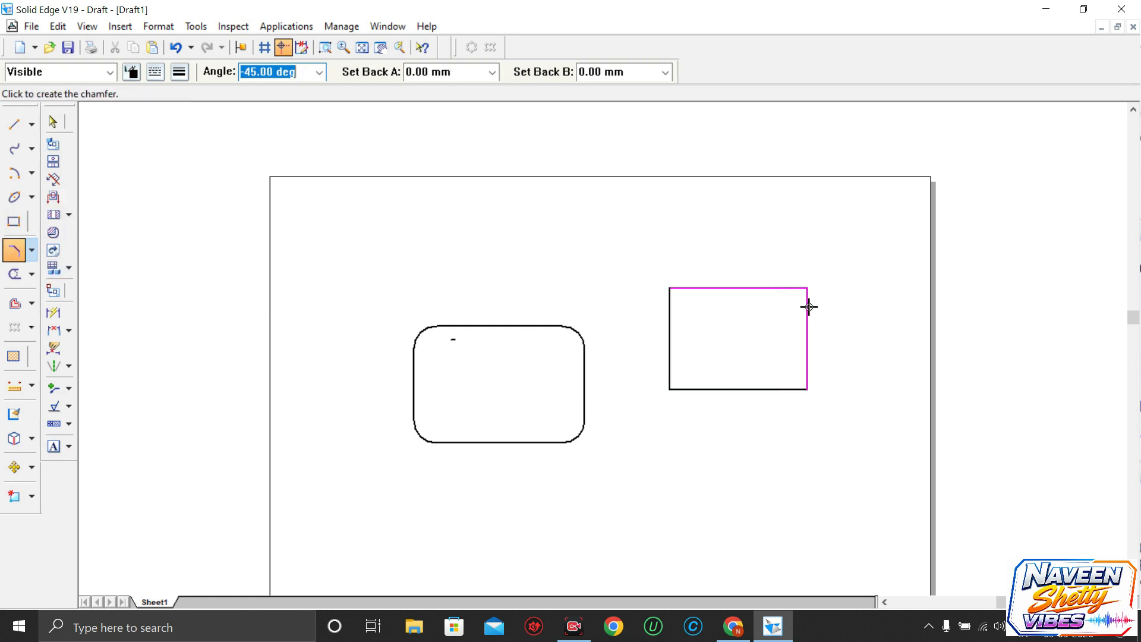
pyautogui.click(794, 300)
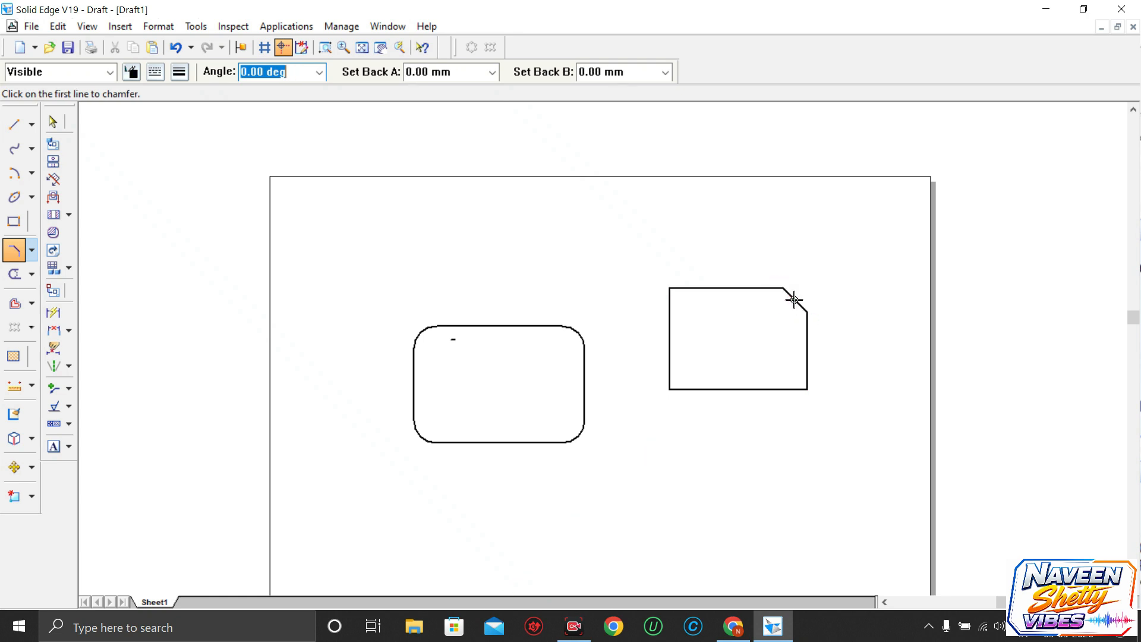
pyautogui.click(772, 389)
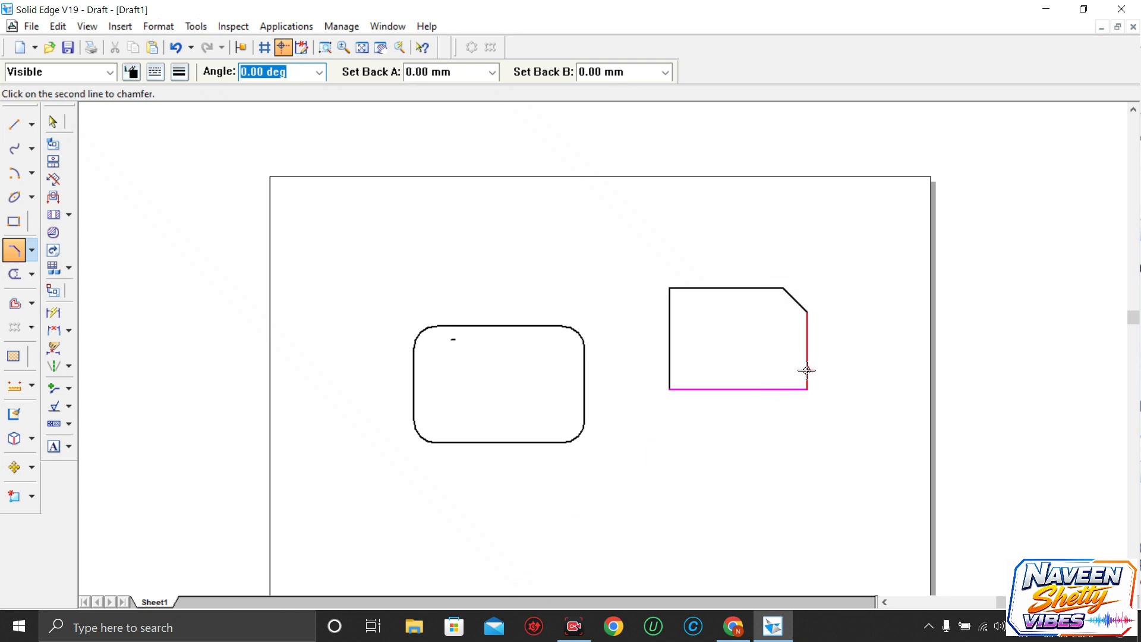
pyautogui.click(805, 373)
pyautogui.click(802, 366)
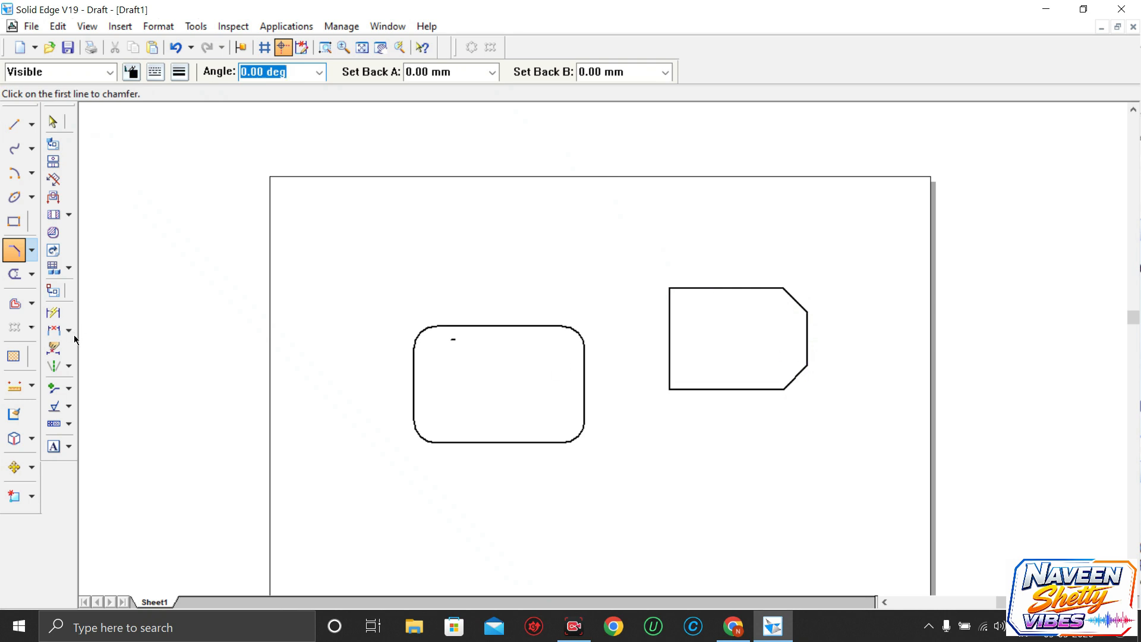
# Draw a long horizontal line below both rectangles and an inclined line between them that stops short of it
pyautogui.click(34, 276)
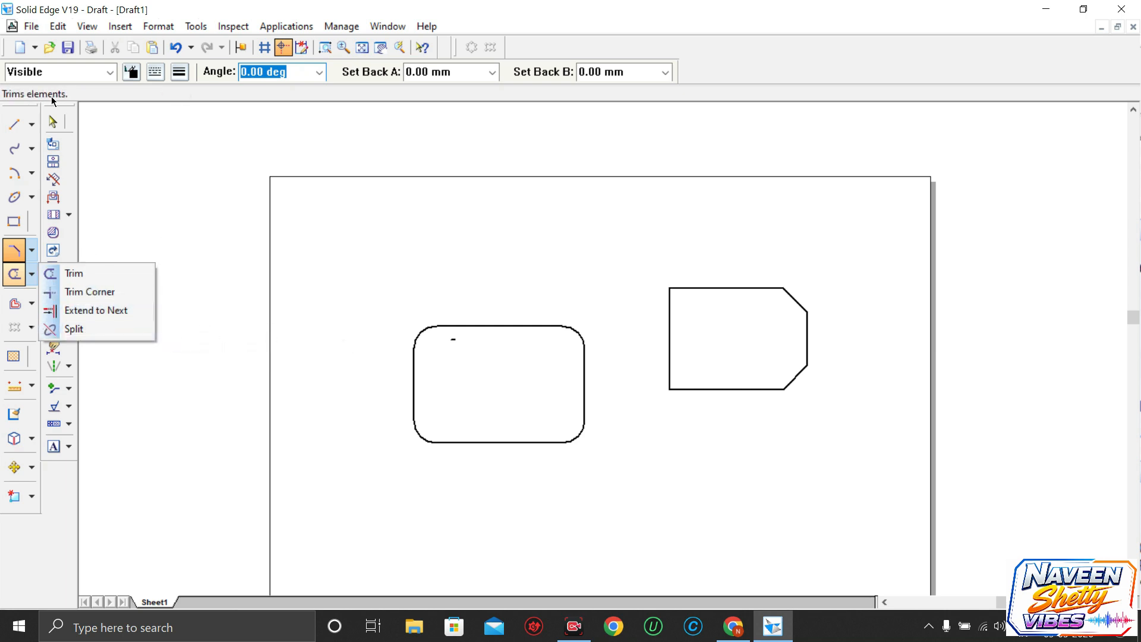
pyautogui.moveTo(23, 129)
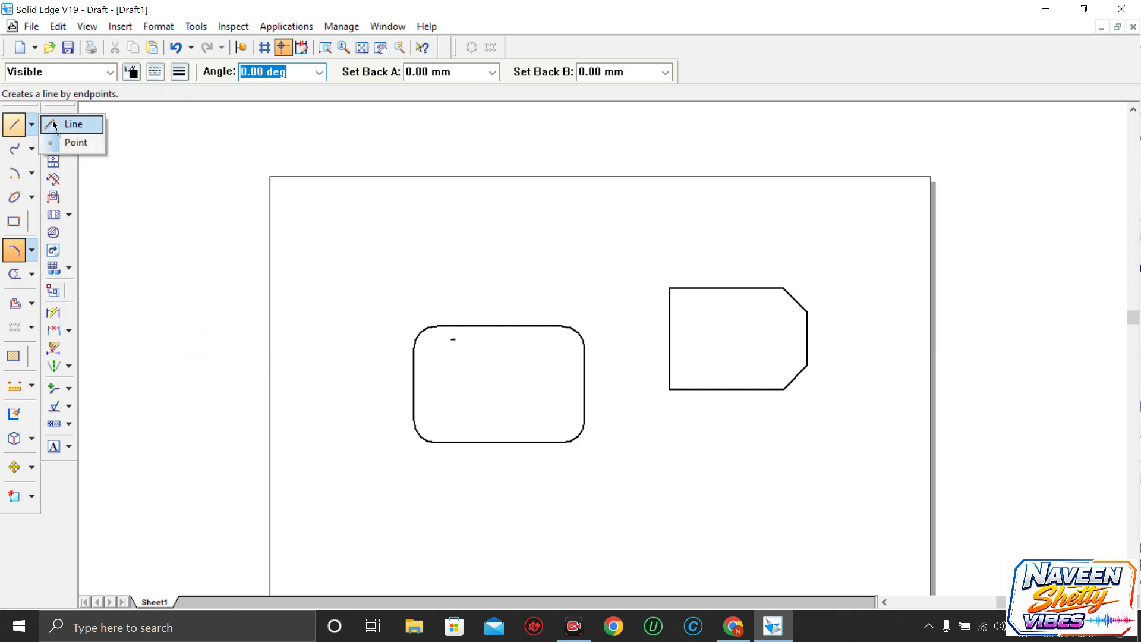
pyautogui.click(53, 124)
pyautogui.click(516, 534)
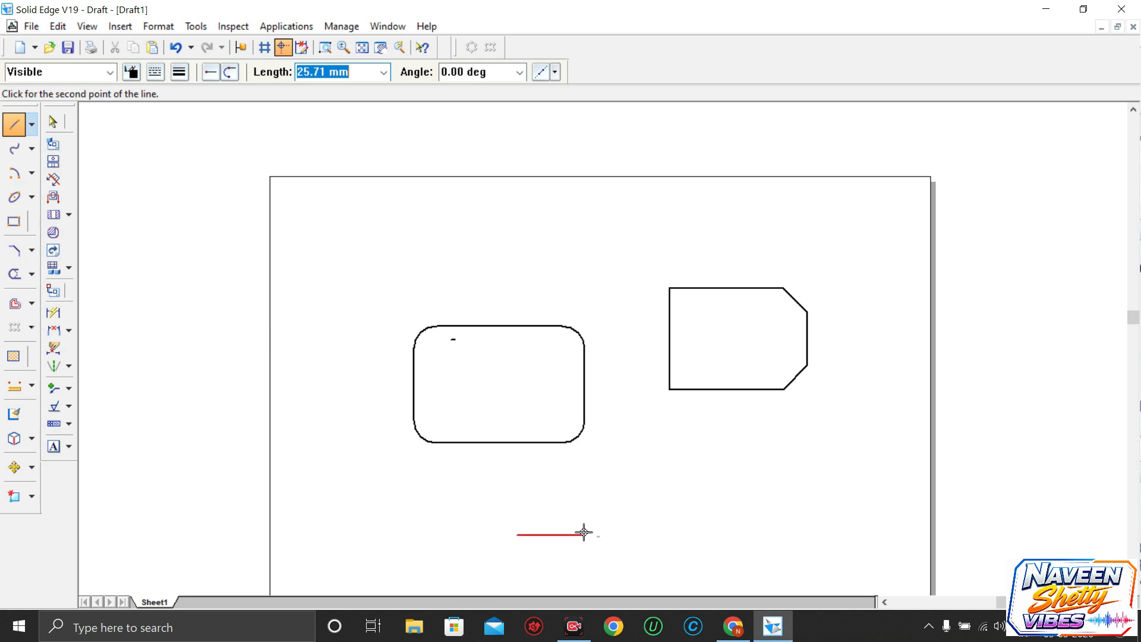
pyautogui.click(813, 535)
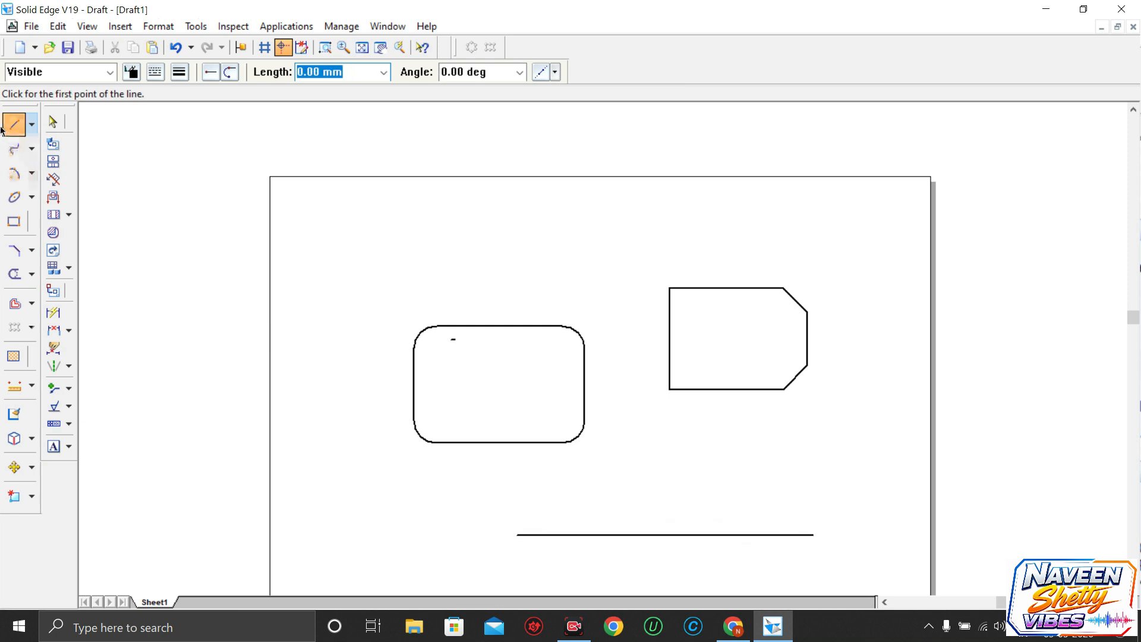
pyautogui.click(610, 373)
pyautogui.click(703, 496)
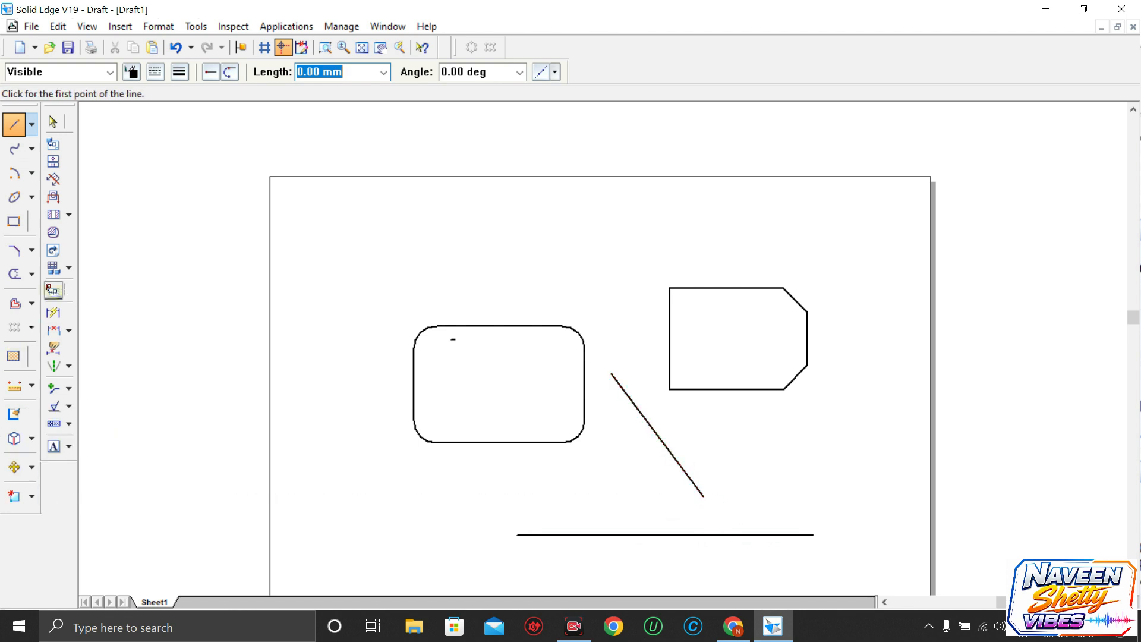
# Extend the inclined line's lower end to the horizontal line with Extend to Next
pyautogui.click(31, 274)
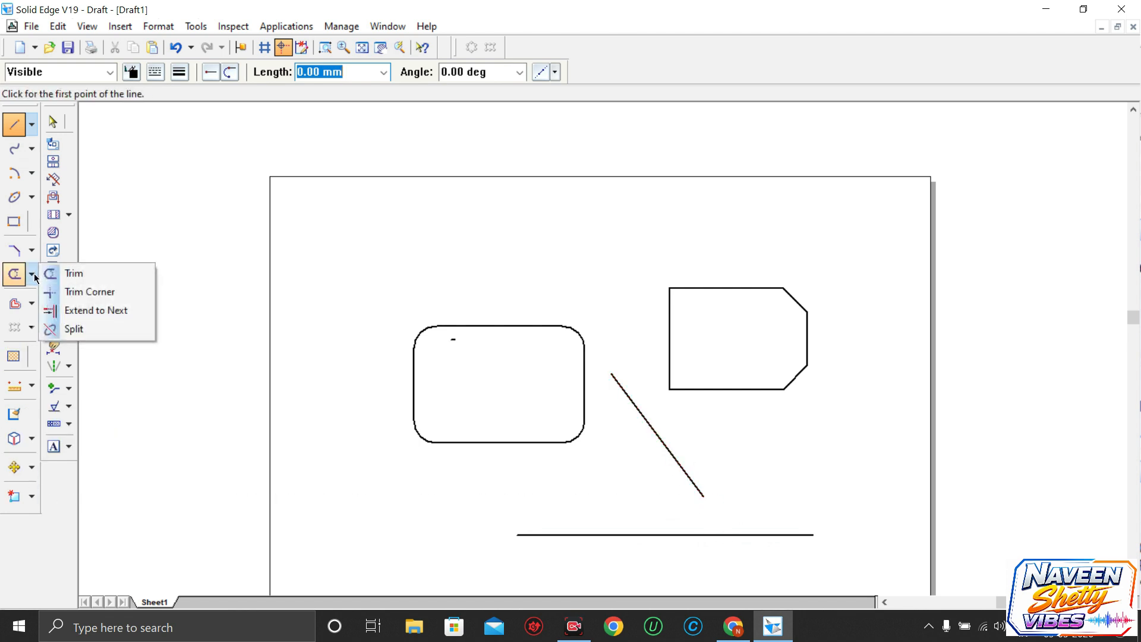
pyautogui.click(83, 312)
pyautogui.click(702, 501)
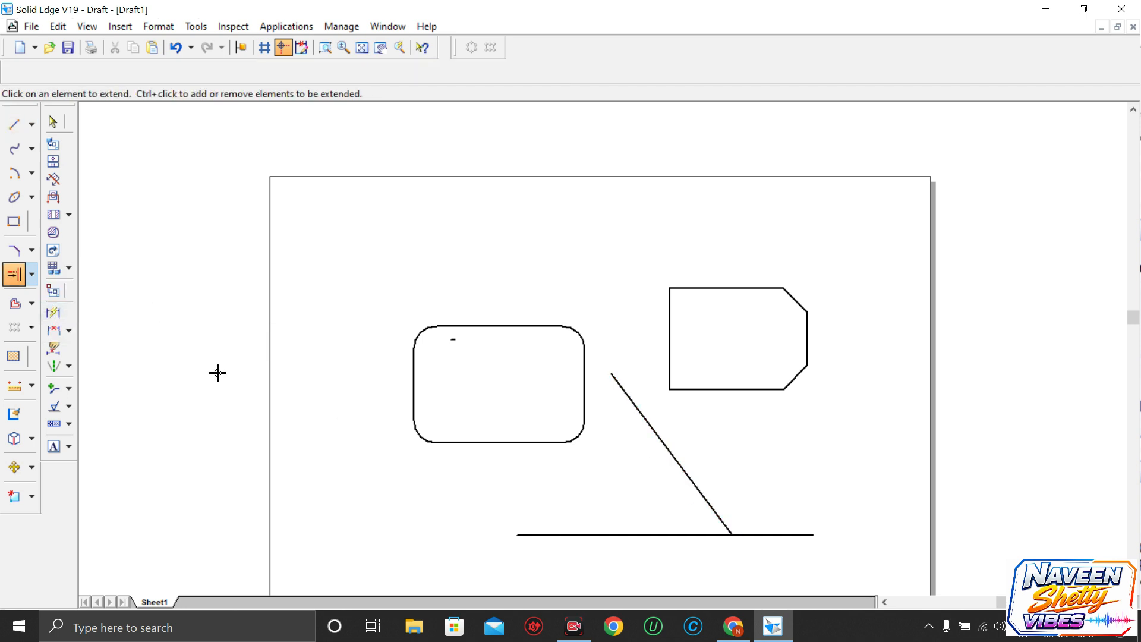
pyautogui.scroll(-1, 166, 357)
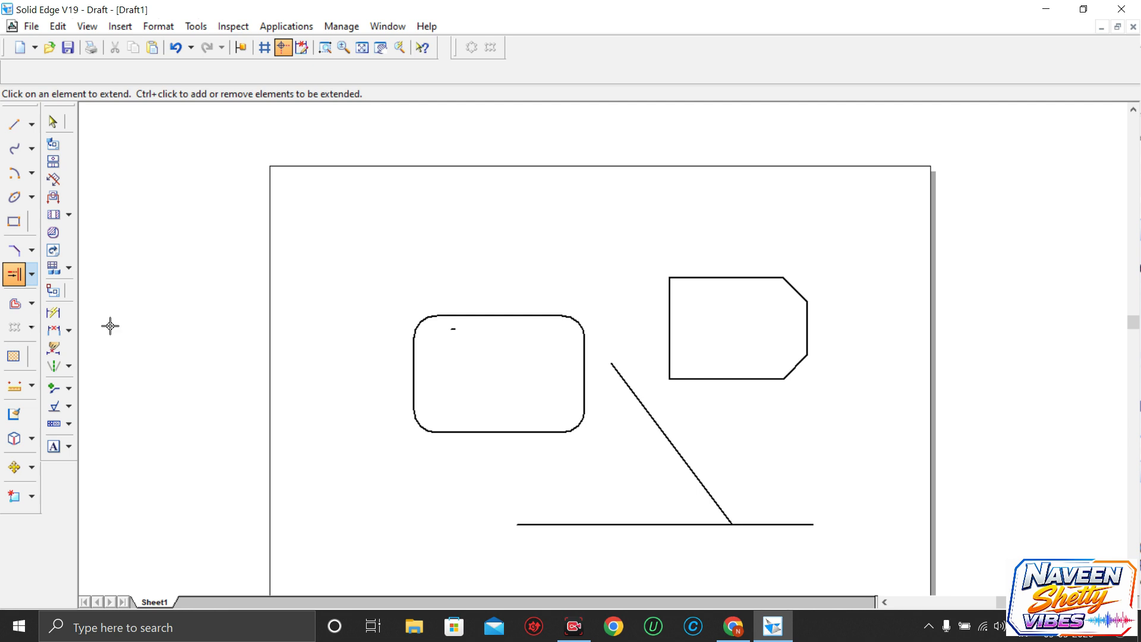
pyautogui.scroll(-2, 168, 372)
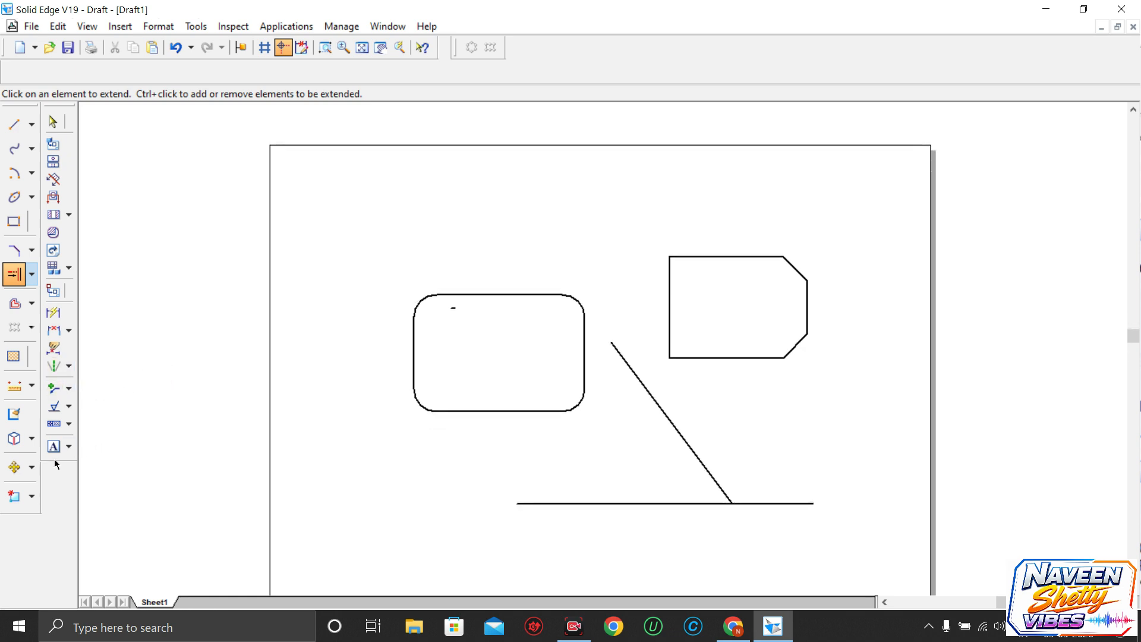
pyautogui.scroll(-1, 115, 449)
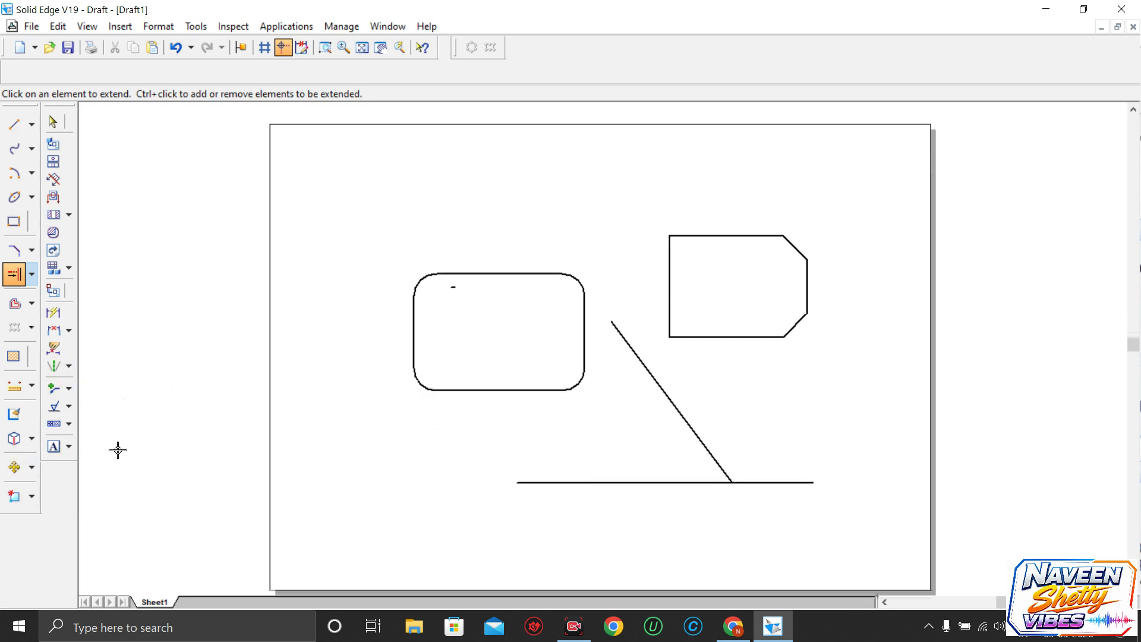
pyautogui.scroll(2, 234, 459)
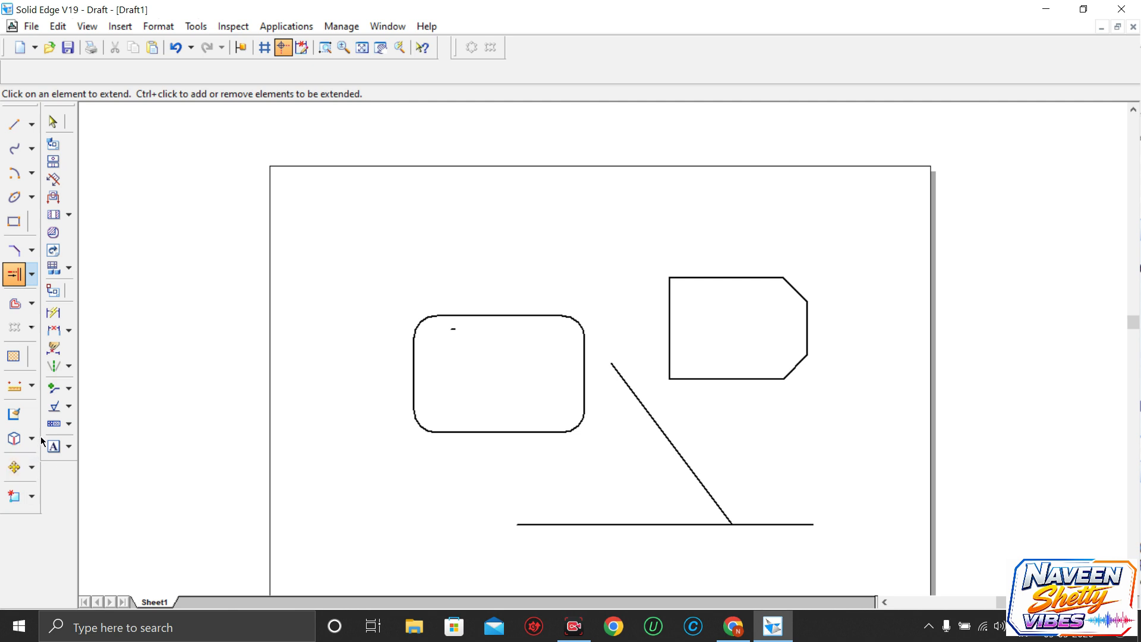
pyautogui.click(32, 467)
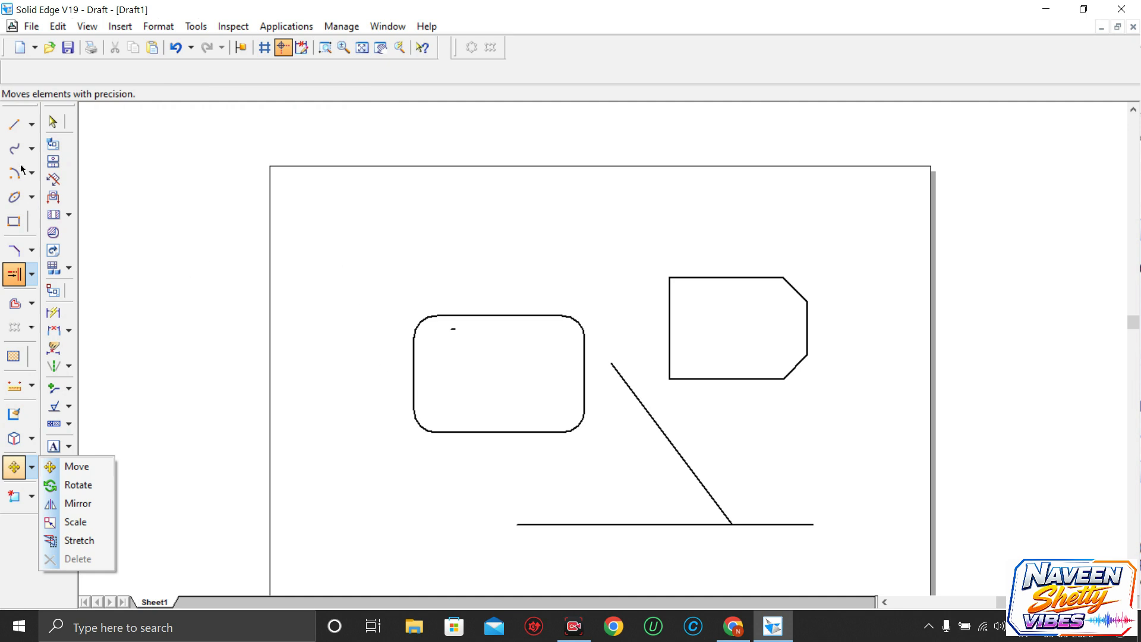
pyautogui.click(31, 274)
pyautogui.click(77, 304)
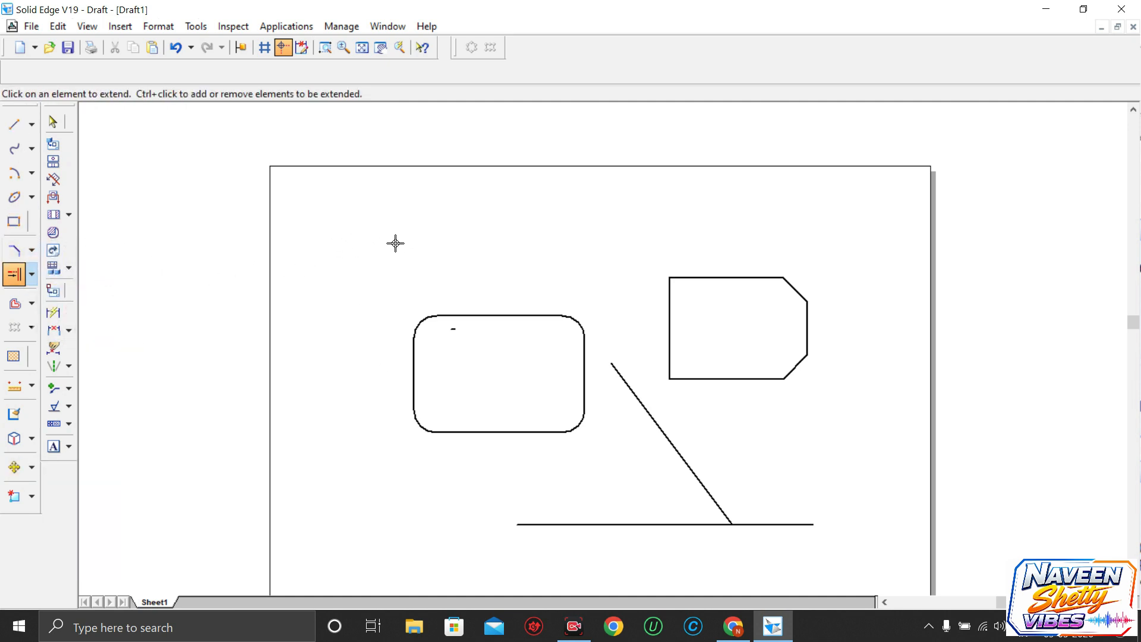
# Draw a small, nearly square rectangle to the upper left of the filleted rectangle
pyautogui.click(13, 222)
pyautogui.click(323, 239)
pyautogui.click(410, 240)
pyautogui.click(385, 324)
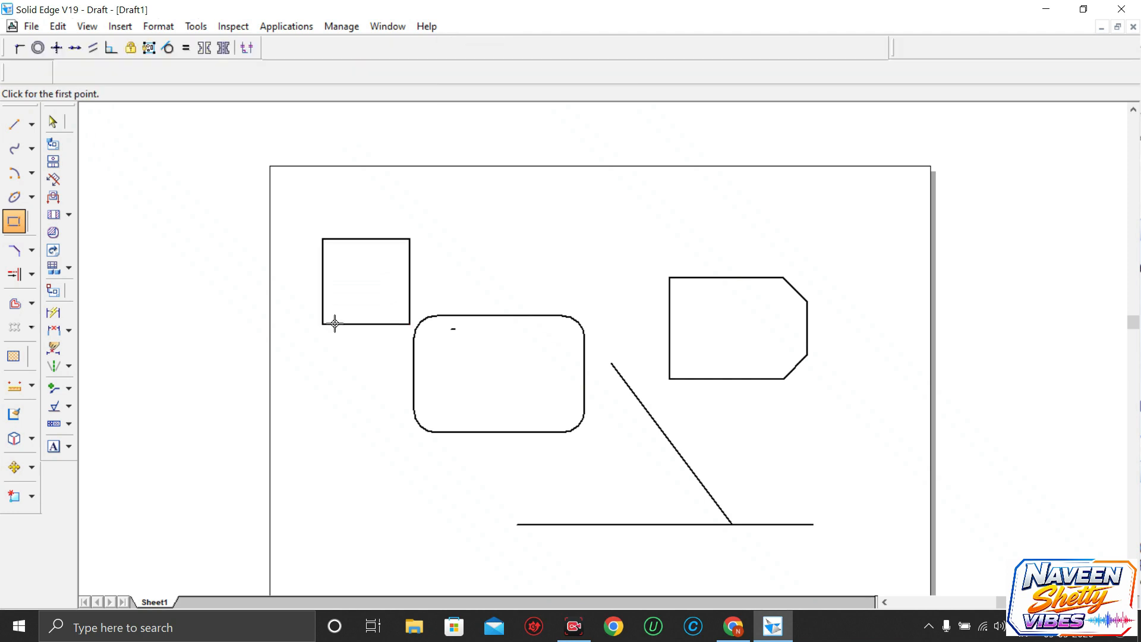
pyautogui.click(32, 469)
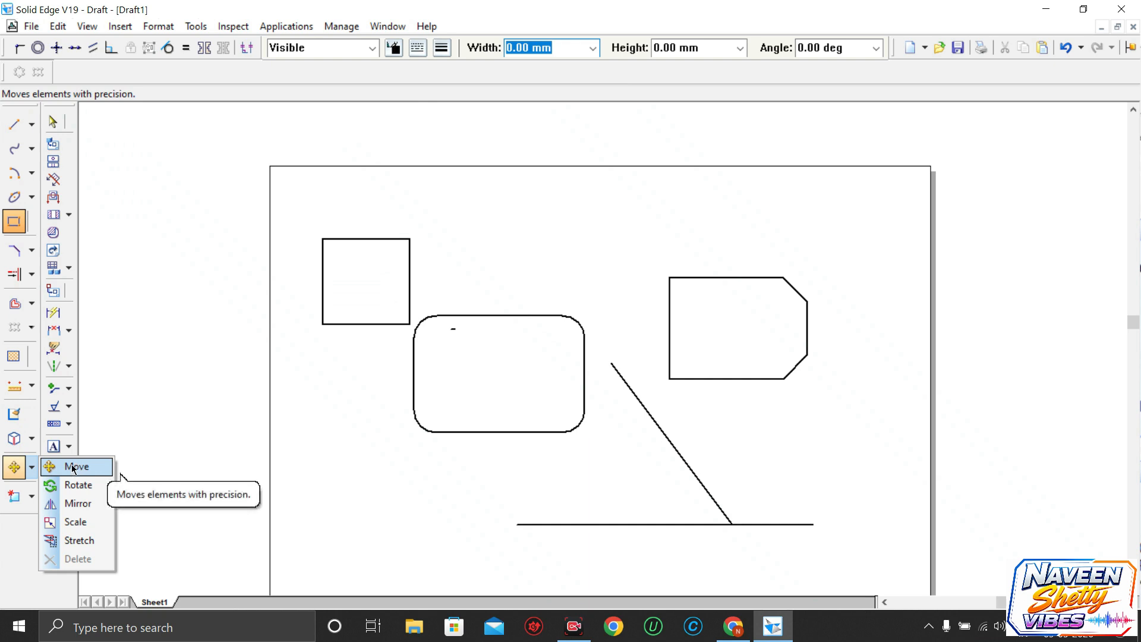
pyautogui.click(73, 467)
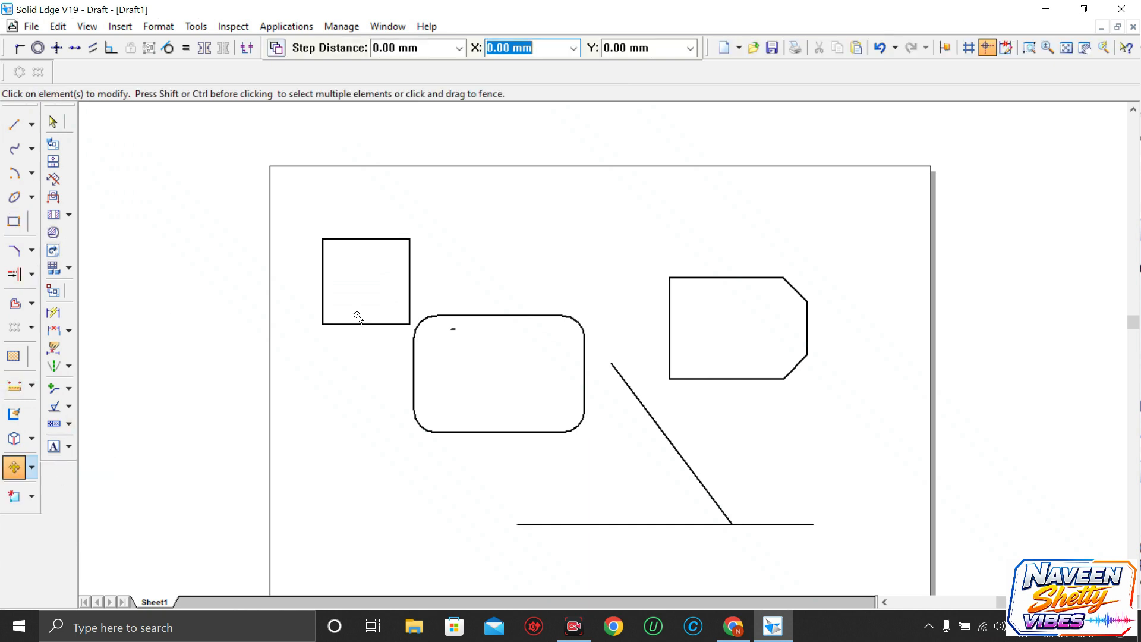
pyautogui.moveTo(301, 209); pyautogui.dragTo(418, 333)
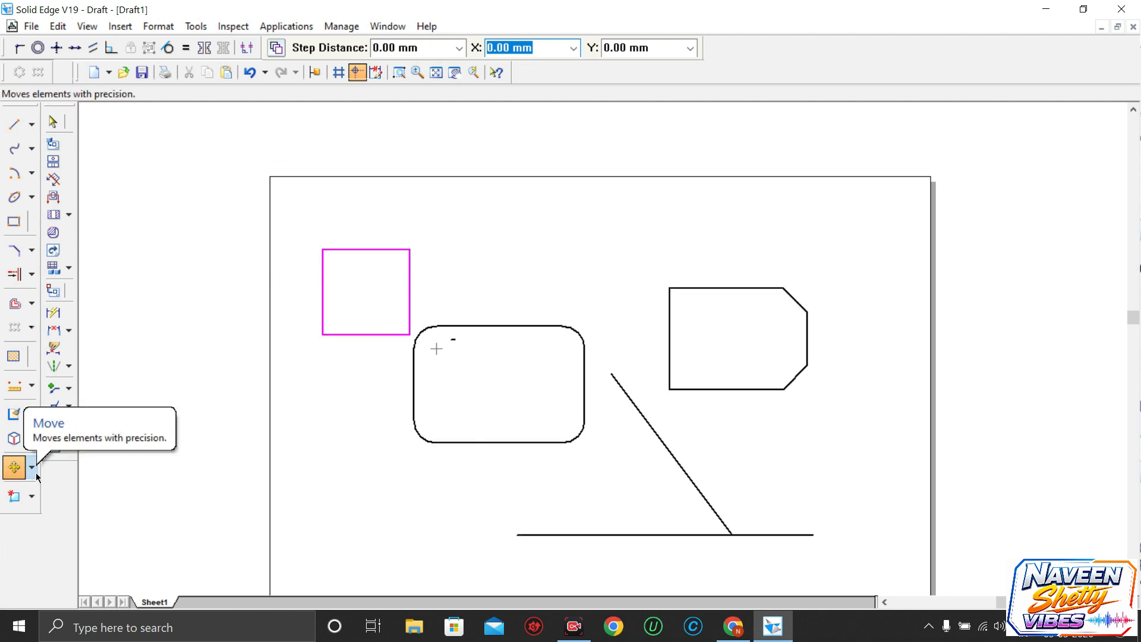
pyautogui.press('Escape')
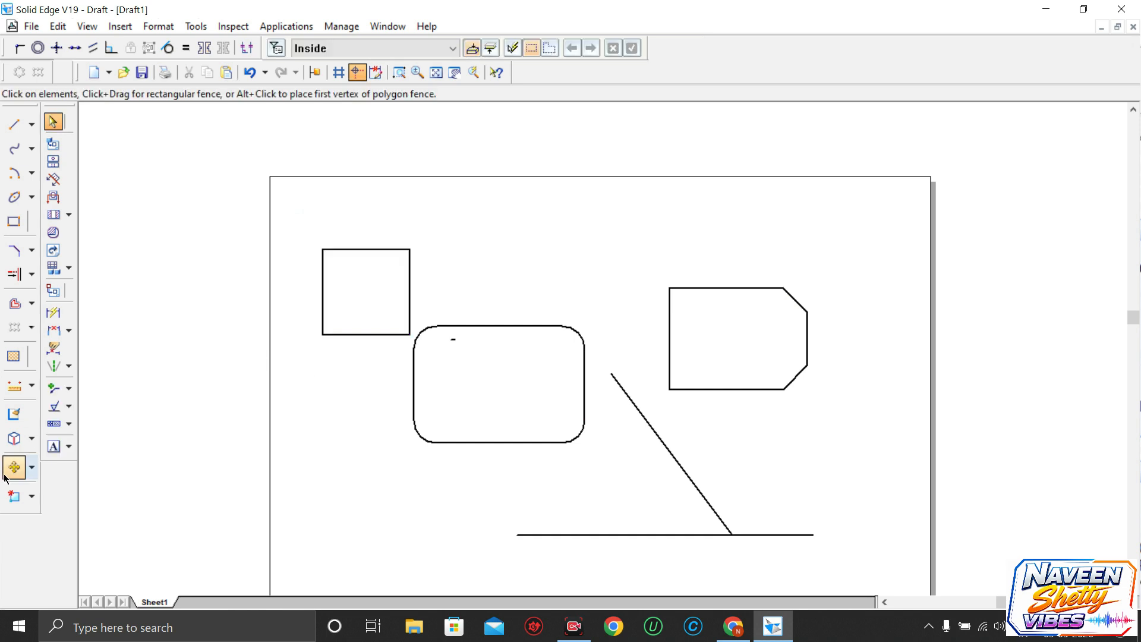
# Rearrange the docked toolbars so that the Move command's options occupy their own row beneath the standard tools
pyautogui.click(14, 468)
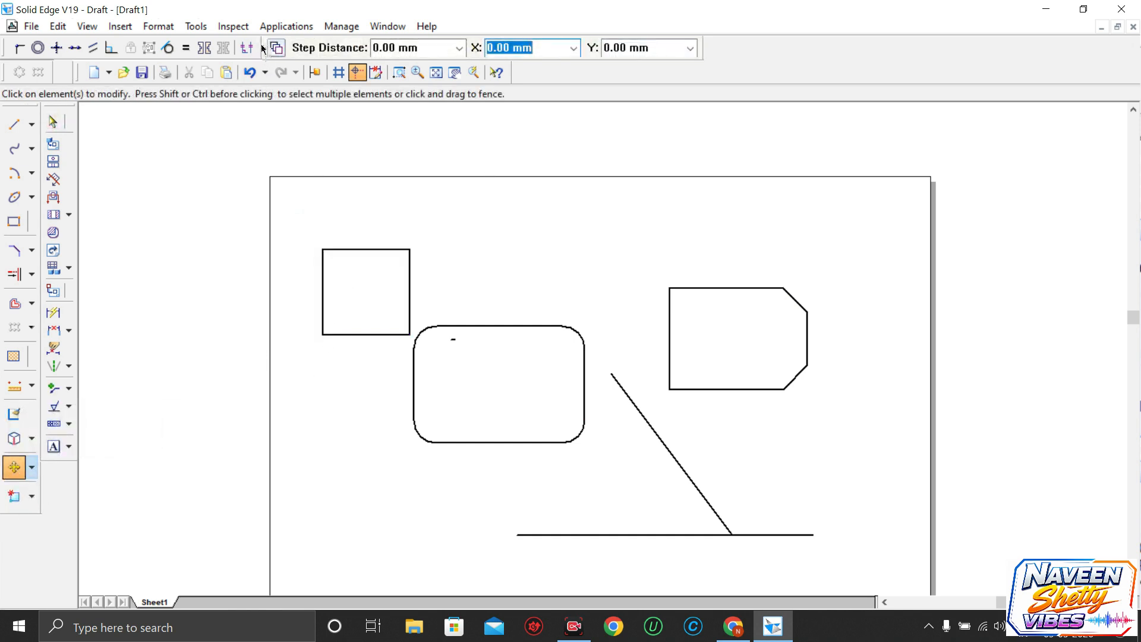
pyautogui.moveTo(259, 65); pyautogui.dragTo(266, 47)
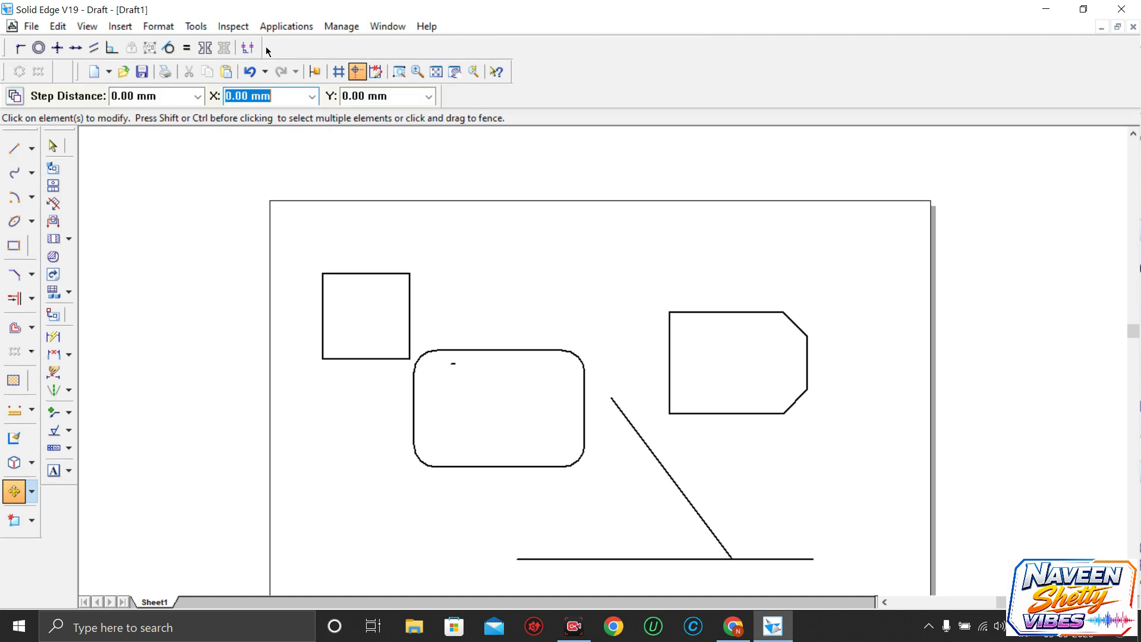
pyautogui.moveTo(6, 71); pyautogui.dragTo(272, 62)
pyautogui.moveTo(6, 81); pyautogui.dragTo(2, 82)
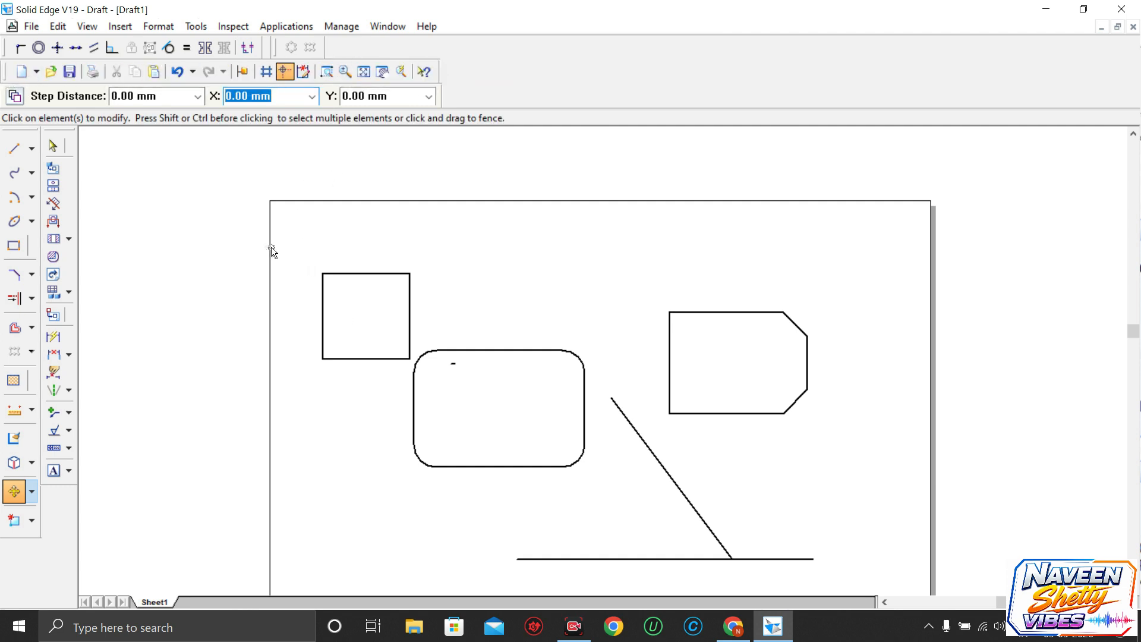
pyautogui.press('Escape')
pyautogui.moveTo(311, 267); pyautogui.dragTo(421, 377)
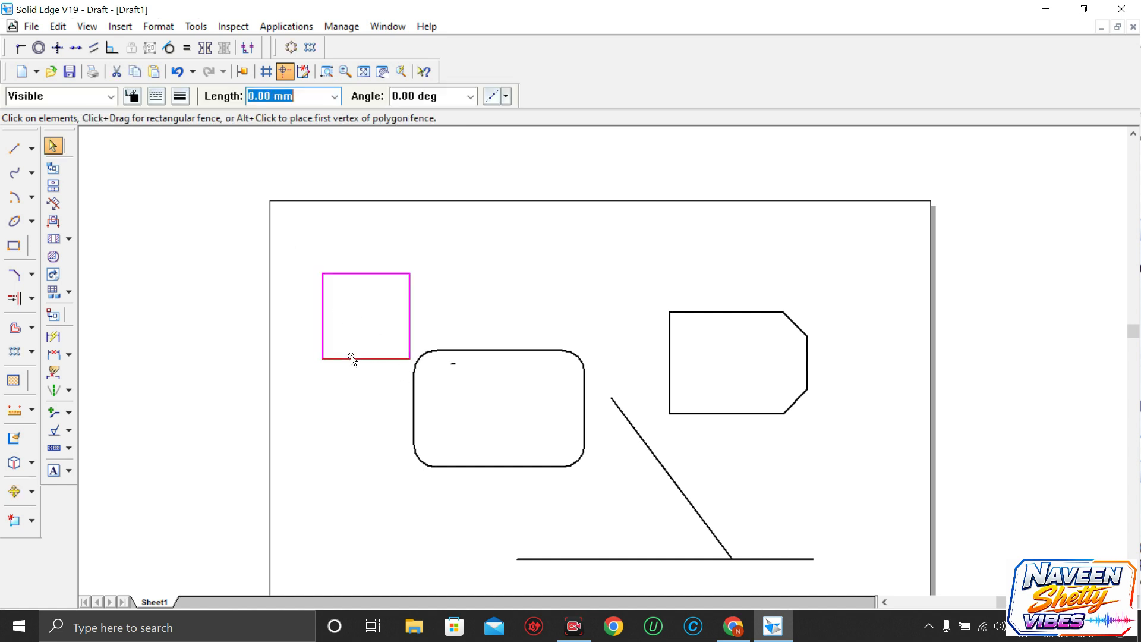
pyautogui.click(290, 362)
# Move the small square by its upper-right corner to a spot just above the chamfered rectangle
pyautogui.click(15, 492)
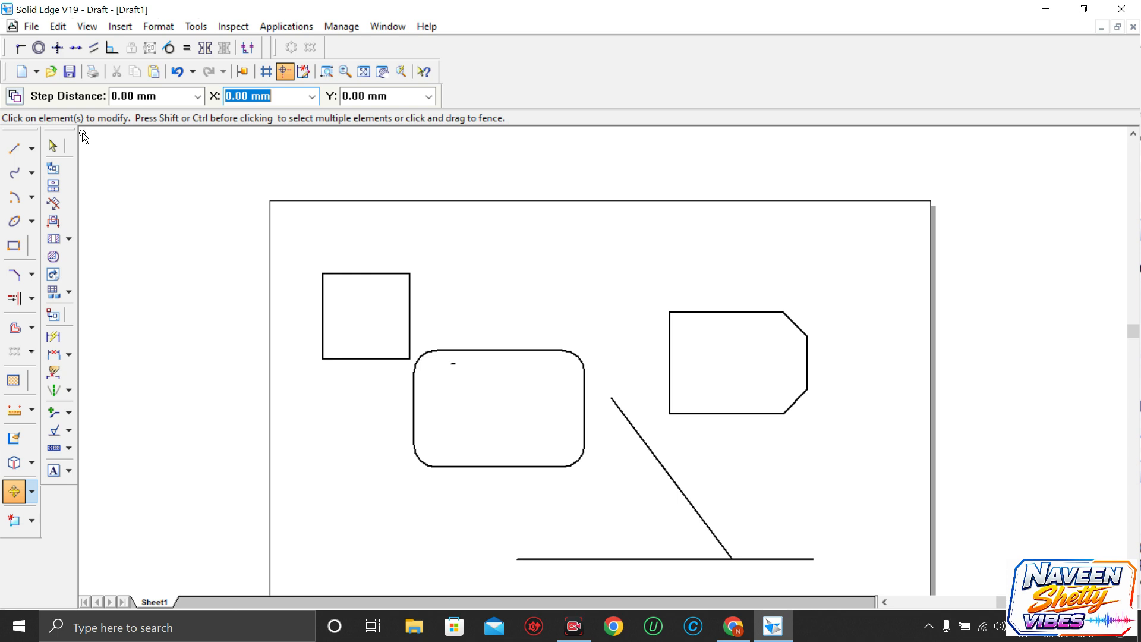
pyautogui.click(12, 94)
pyautogui.moveTo(293, 252); pyautogui.dragTo(423, 379)
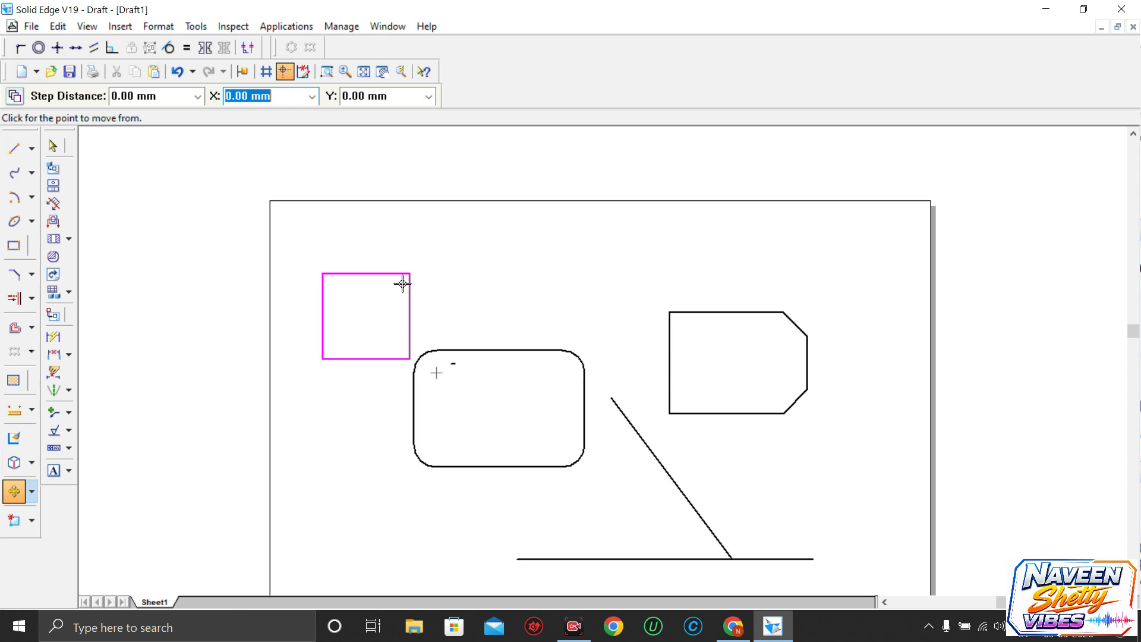
pyautogui.click(16, 97)
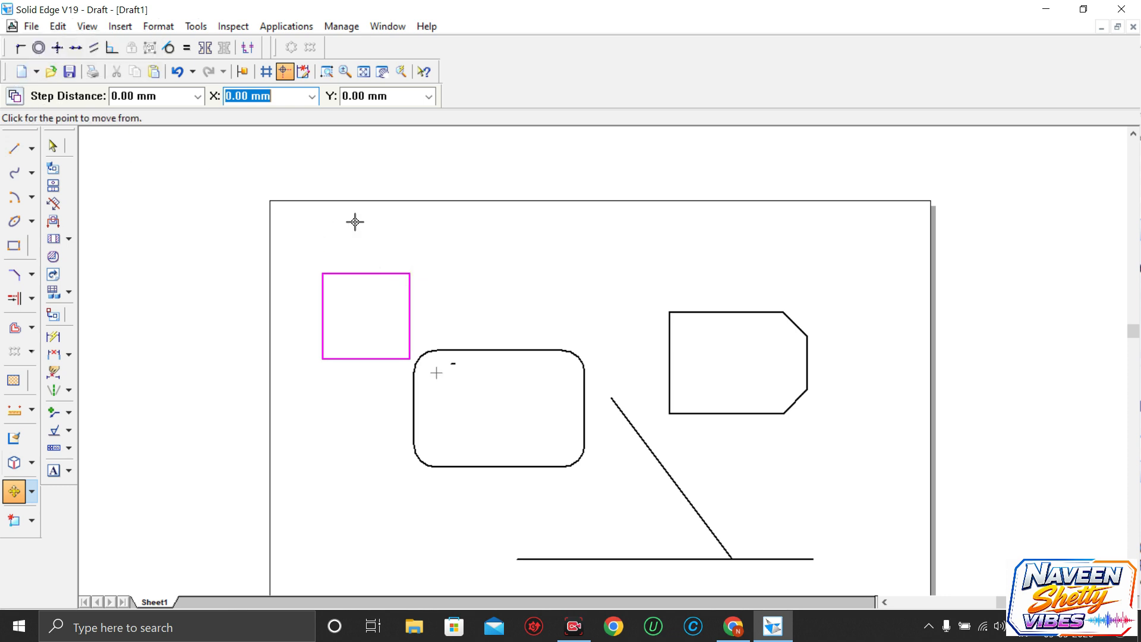
pyautogui.click(409, 273)
pyautogui.click(735, 212)
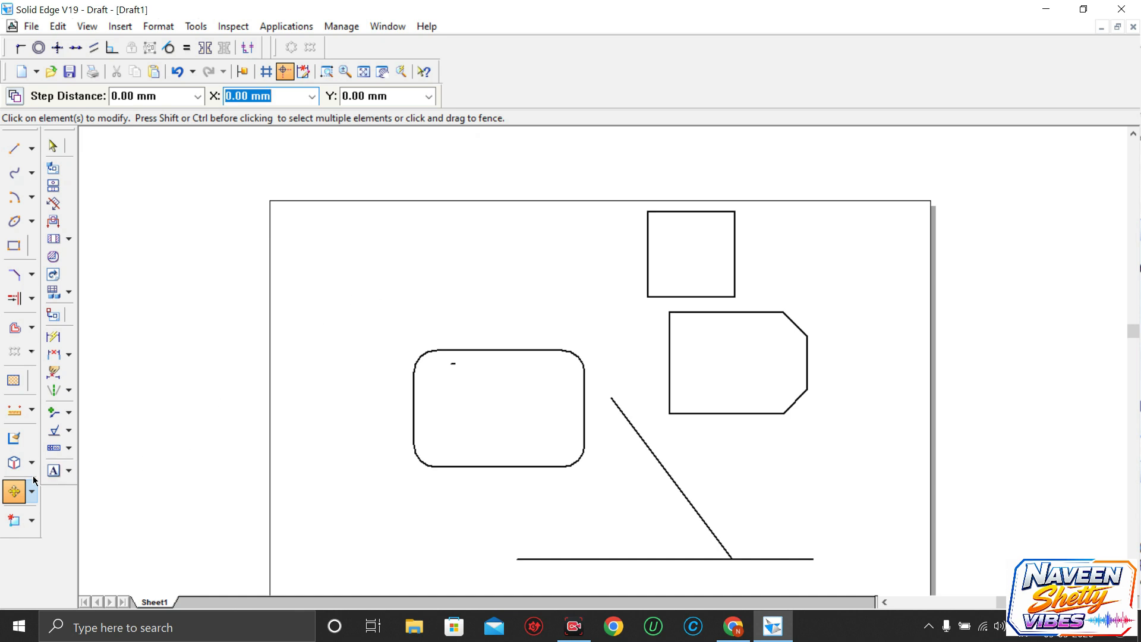
# Copy the small square four times from its upper-left corner: two along its row and two stacked near the sheet's left edge
pyautogui.click(14, 490)
pyautogui.click(13, 98)
pyautogui.moveTo(654, 240); pyautogui.dragTo(765, 313)
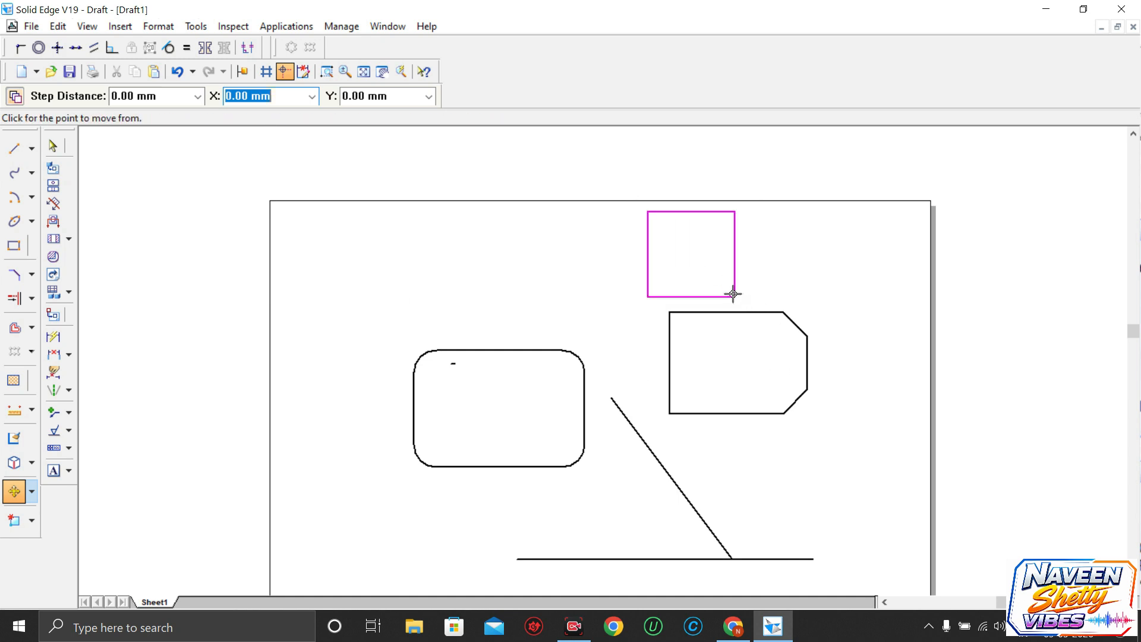
pyautogui.click(647, 213)
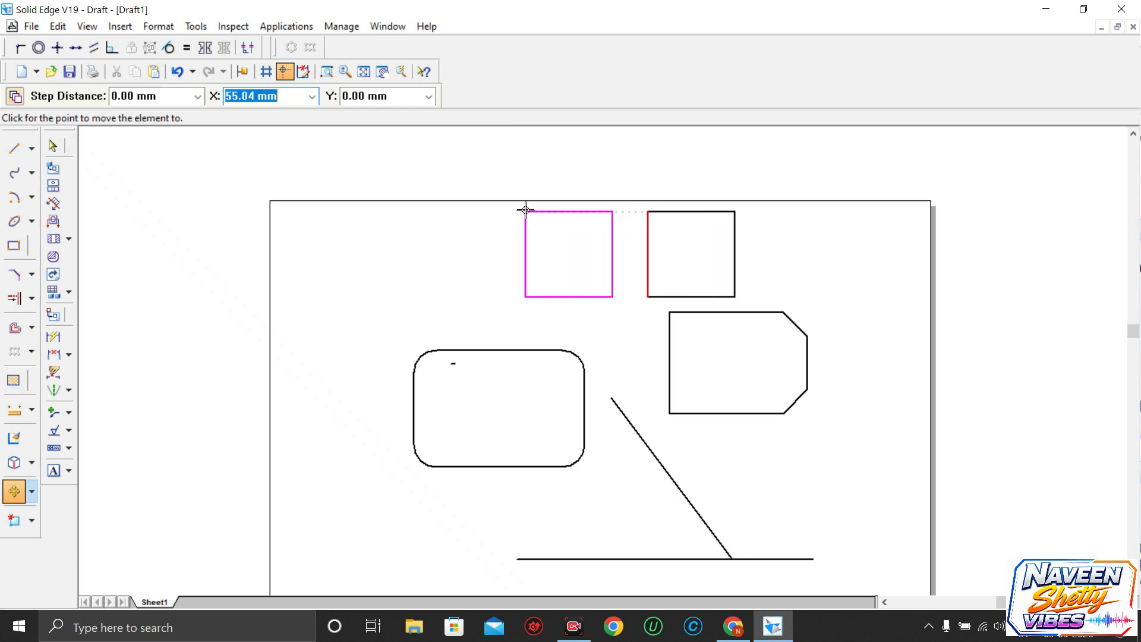
pyautogui.click(406, 212)
pyautogui.click(298, 240)
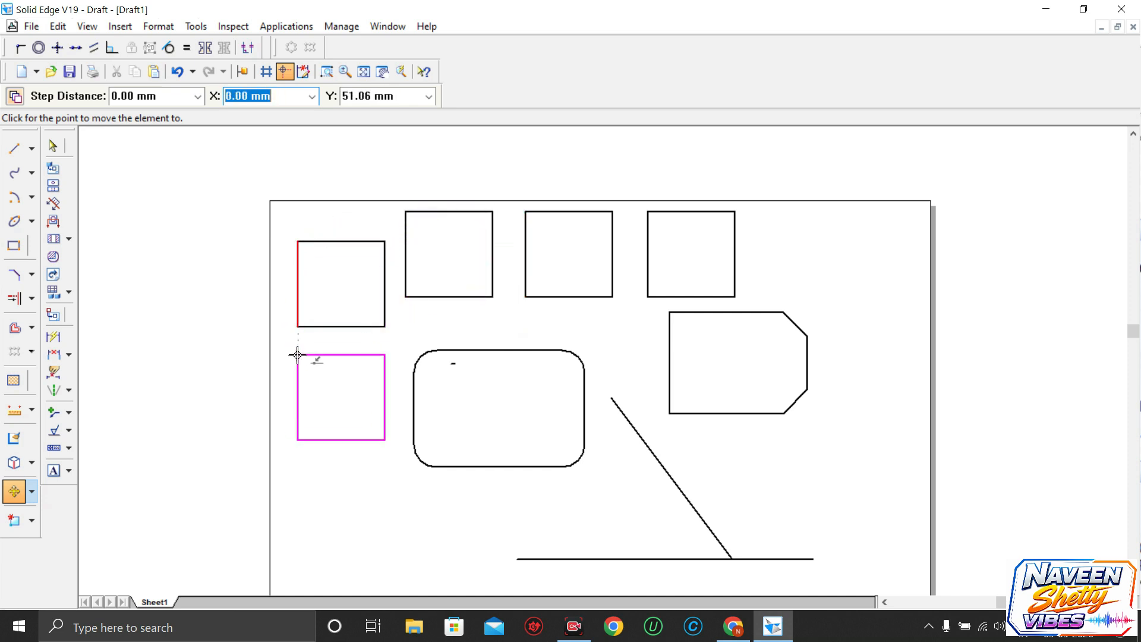
pyautogui.click(298, 353)
pyautogui.press('Escape')
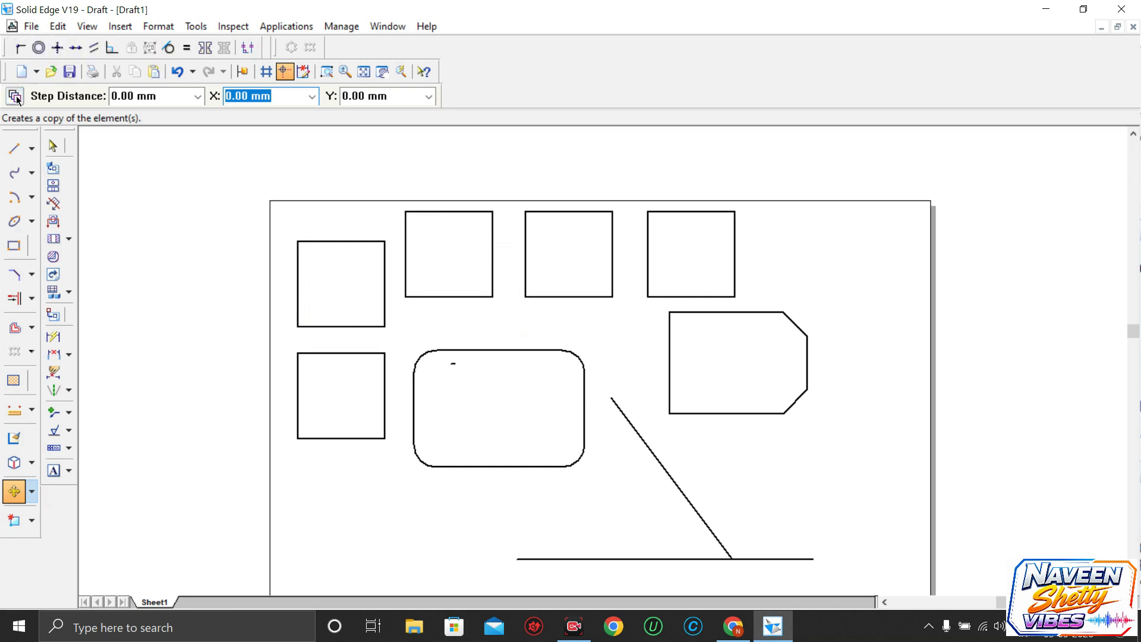
# Rotate the lower square at the sheet's left edge clockwise about its lower-left corner into a diamond, without keeping the original
pyautogui.click(14, 97)
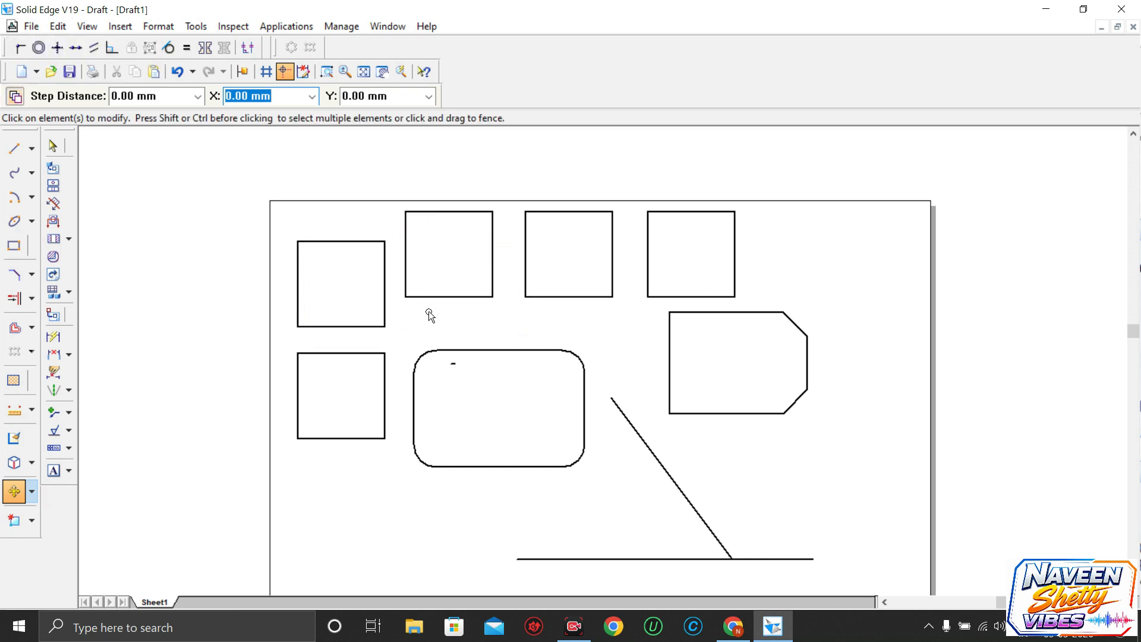
pyautogui.scroll(-1, 205, 386)
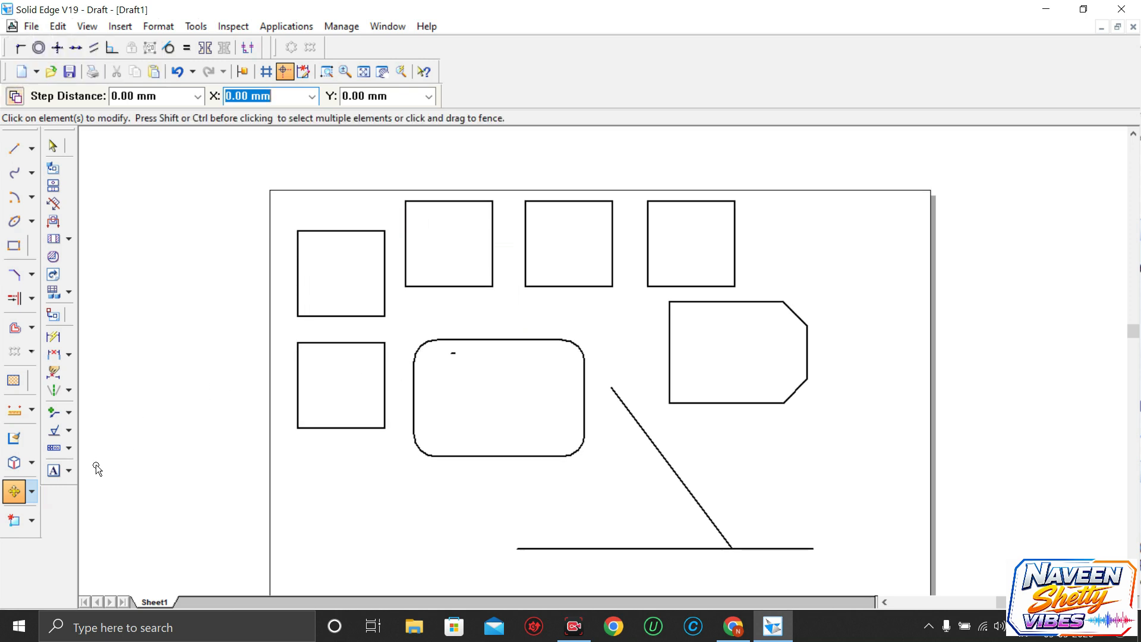
pyautogui.click(33, 492)
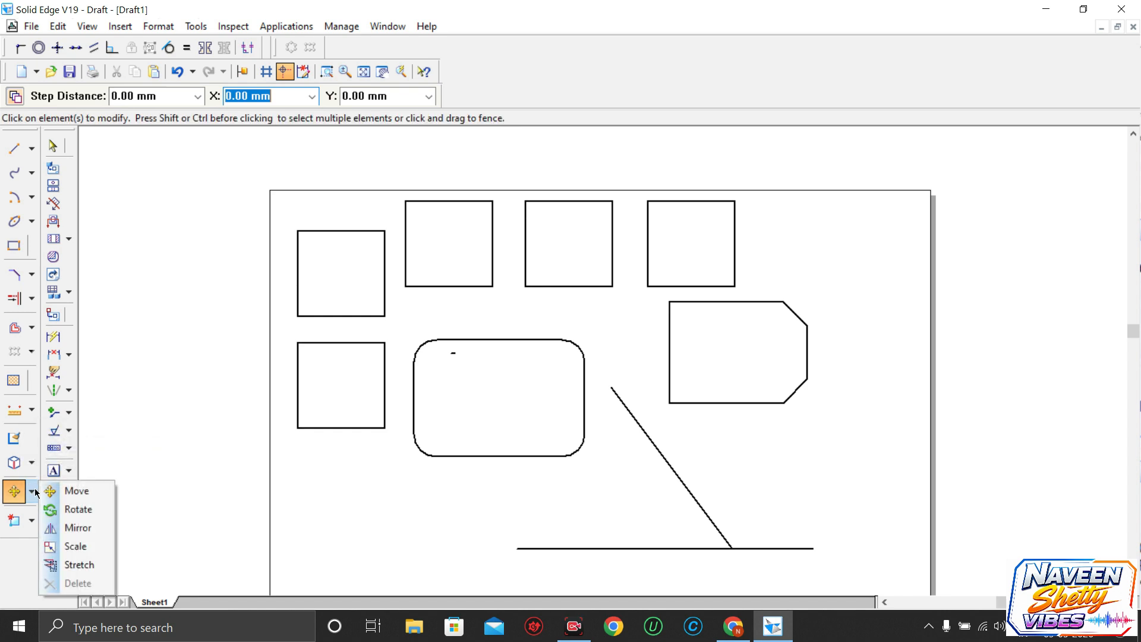
pyautogui.click(72, 510)
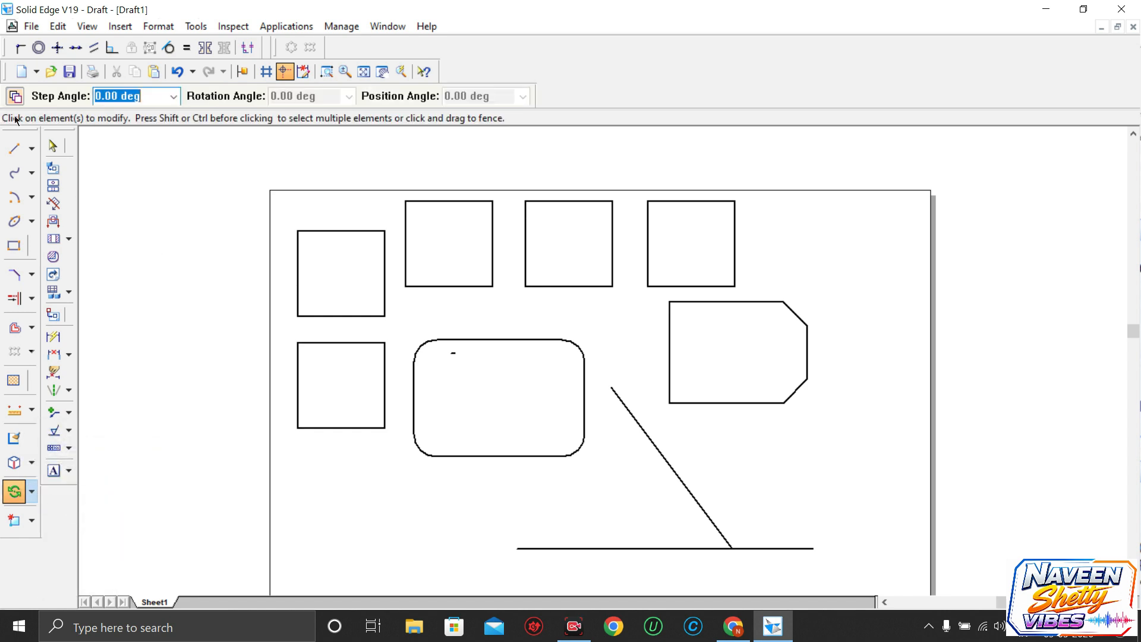
pyautogui.moveTo(284, 330); pyautogui.dragTo(401, 447)
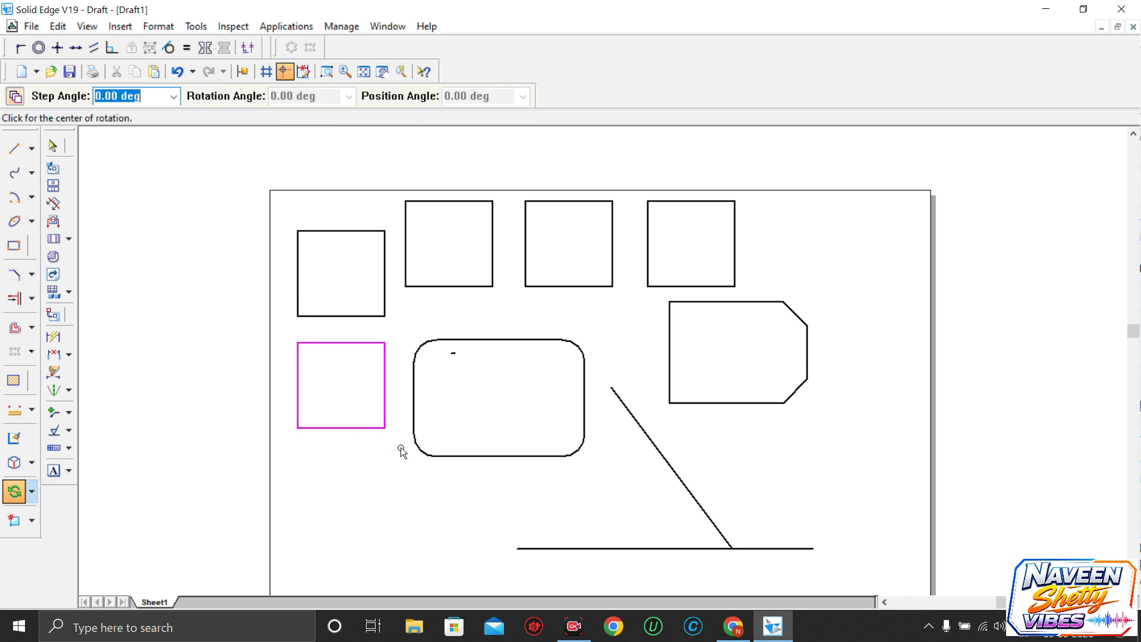
pyautogui.click(18, 99)
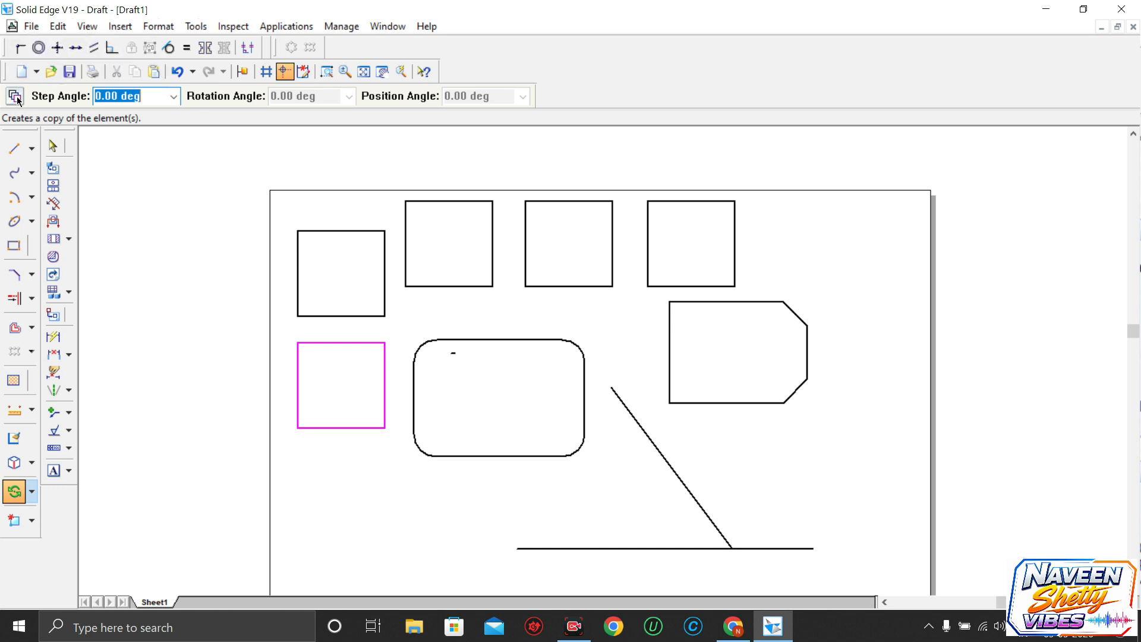
pyautogui.click(298, 428)
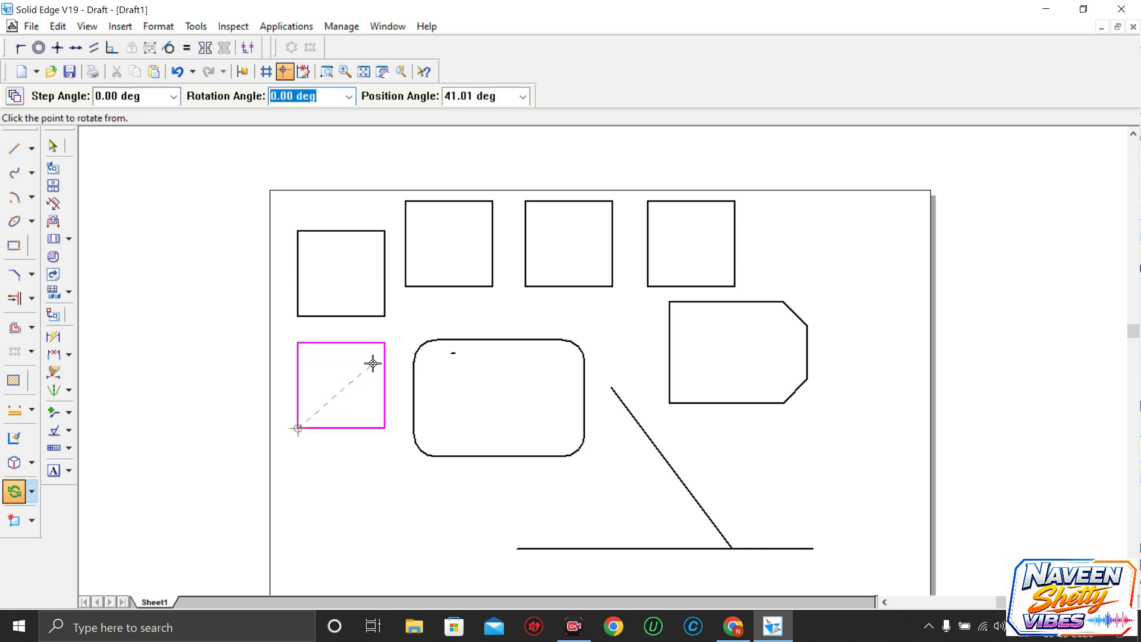
pyautogui.click(385, 343)
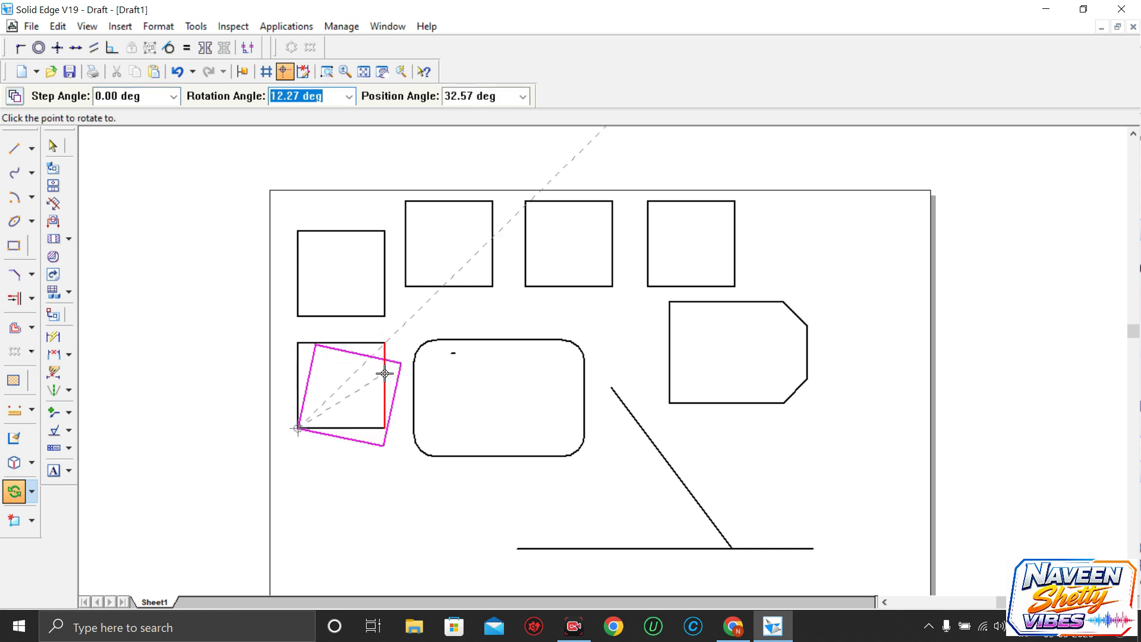
pyautogui.click(350, 427)
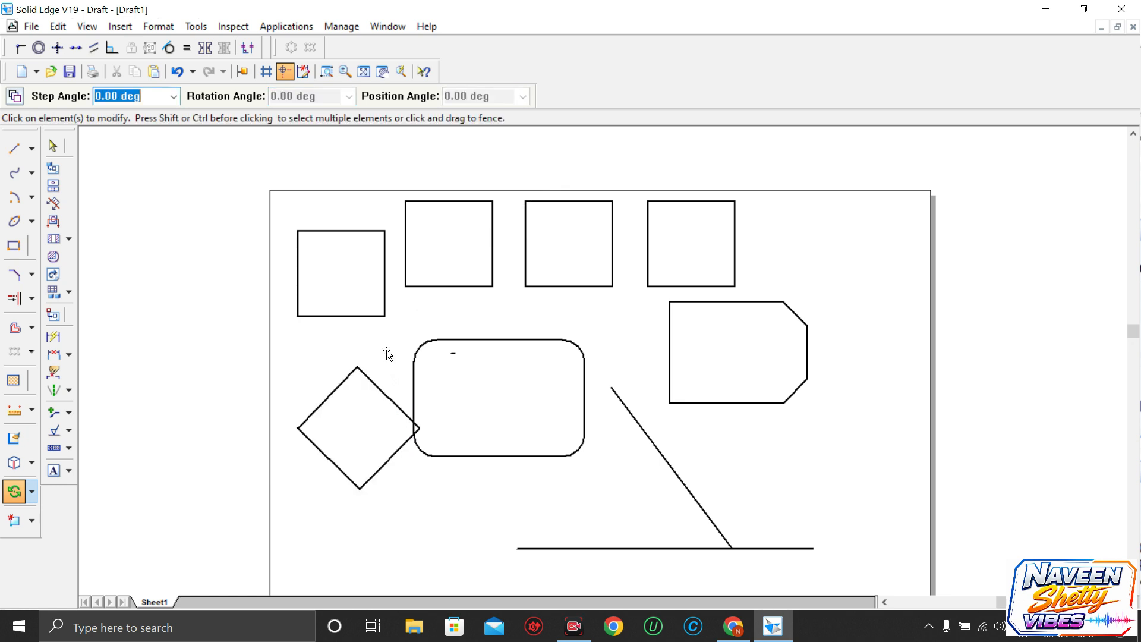
pyautogui.moveTo(286, 344); pyautogui.dragTo(422, 504)
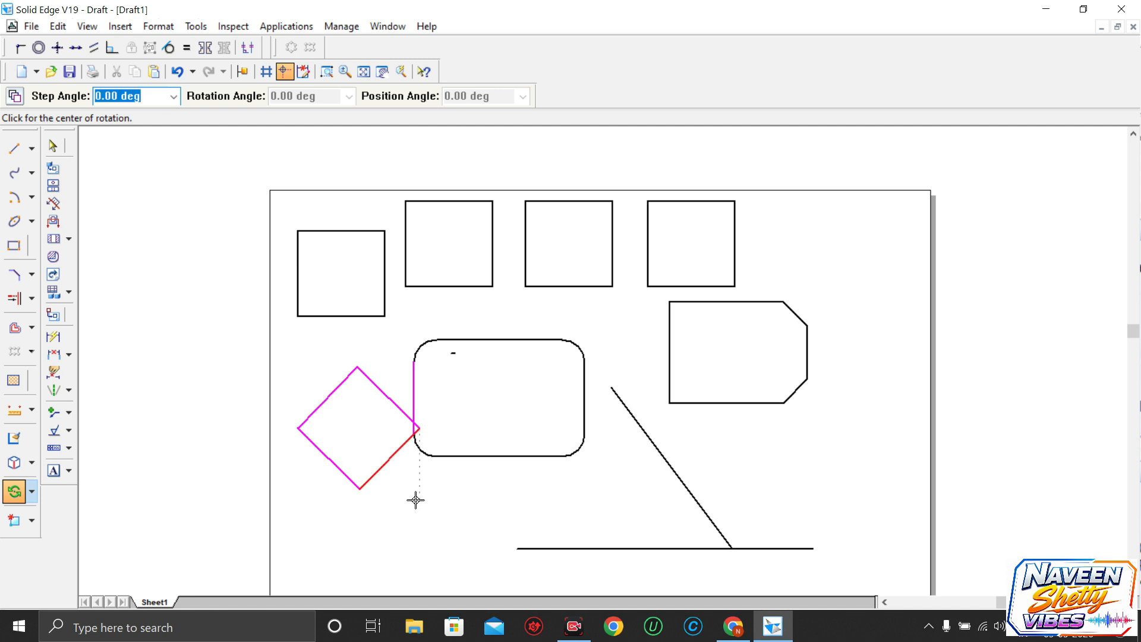
pyautogui.click(416, 496)
pyautogui.press('Escape')
# Move the diamond down and left, clear of the filleted rectangle, and delete the vertical side dragged along with it
pyautogui.moveTo(291, 352); pyautogui.dragTo(429, 517)
pyautogui.moveTo(344, 478); pyautogui.dragTo(325, 533)
pyautogui.click(416, 454)
pyautogui.click(392, 449)
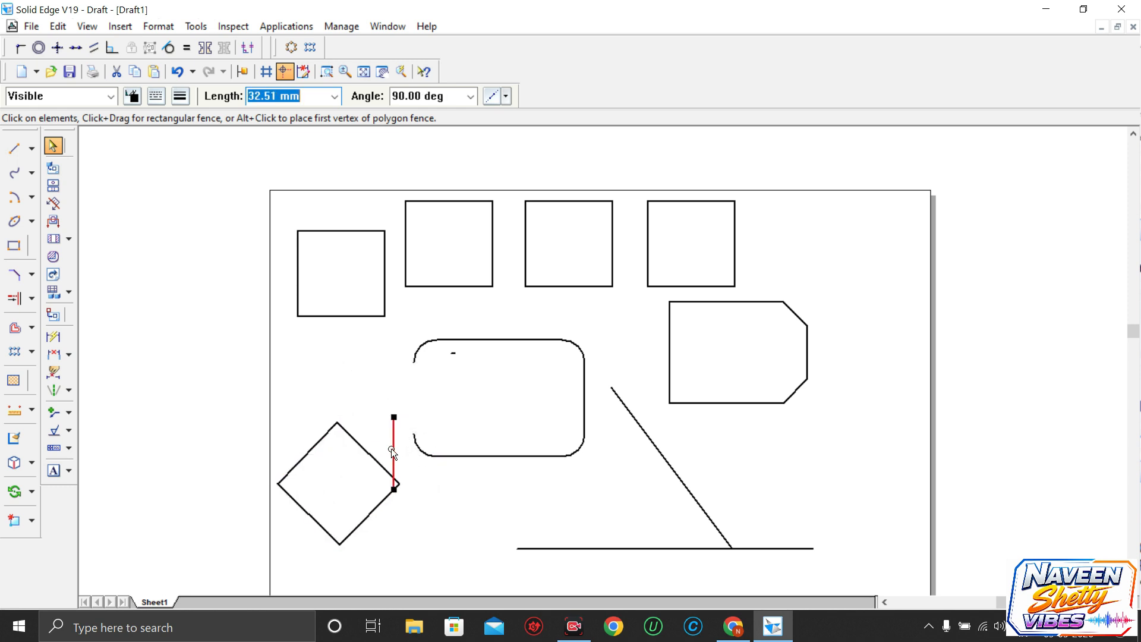
pyautogui.press('Delete')
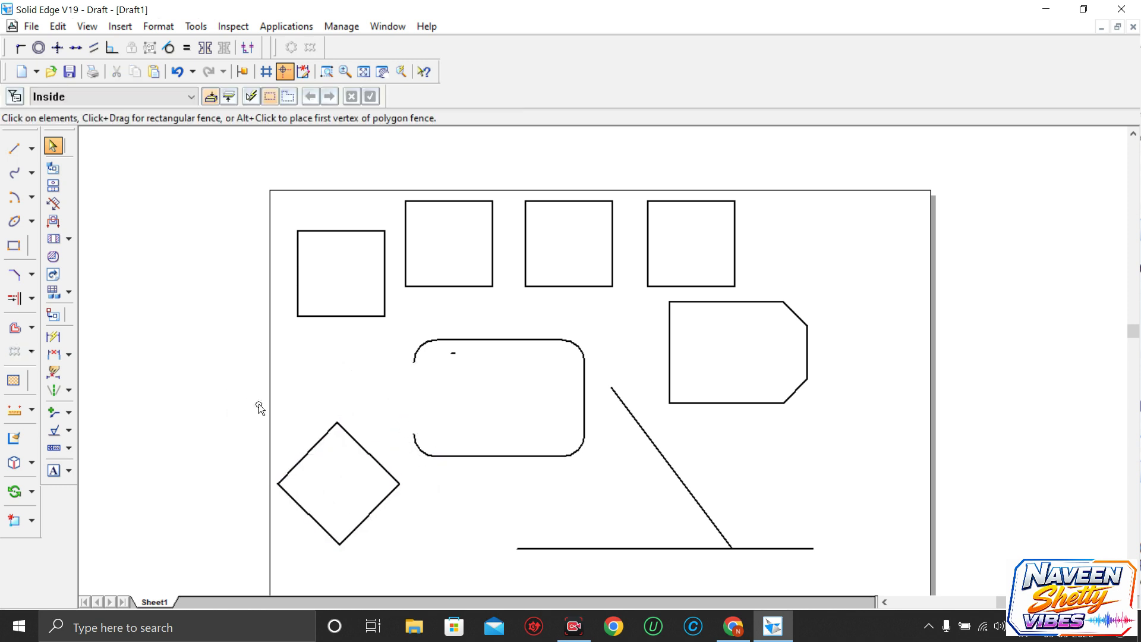
# Create six rotated copies of the diamond around its left corner, fanned out over a full turn
pyautogui.click(32, 491)
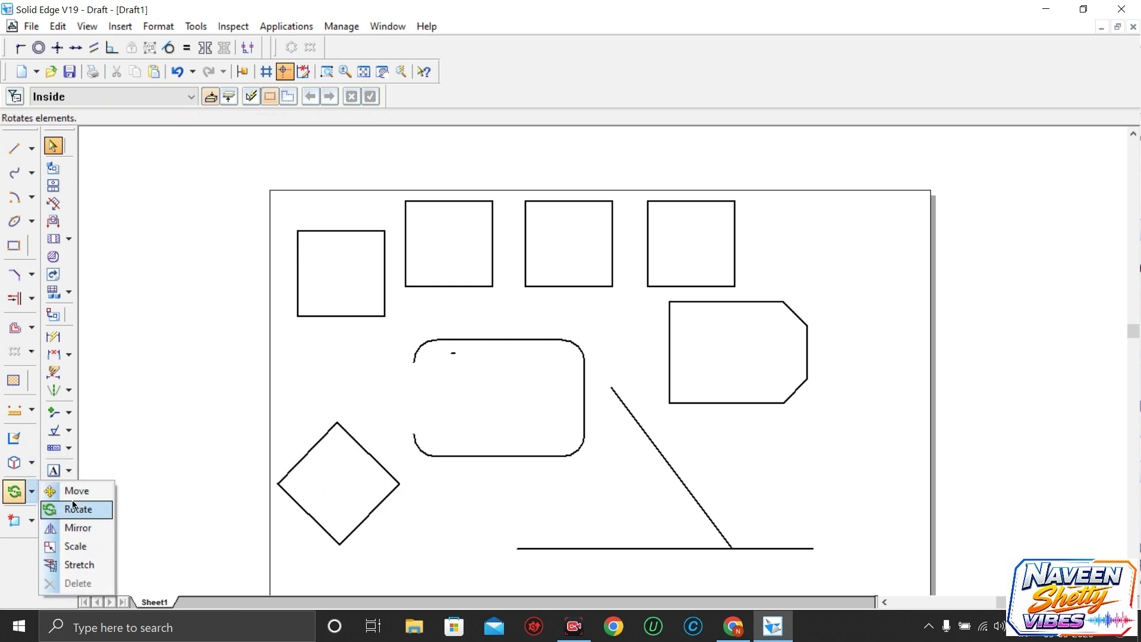
pyautogui.click(76, 510)
pyautogui.moveTo(254, 397); pyautogui.dragTo(407, 572)
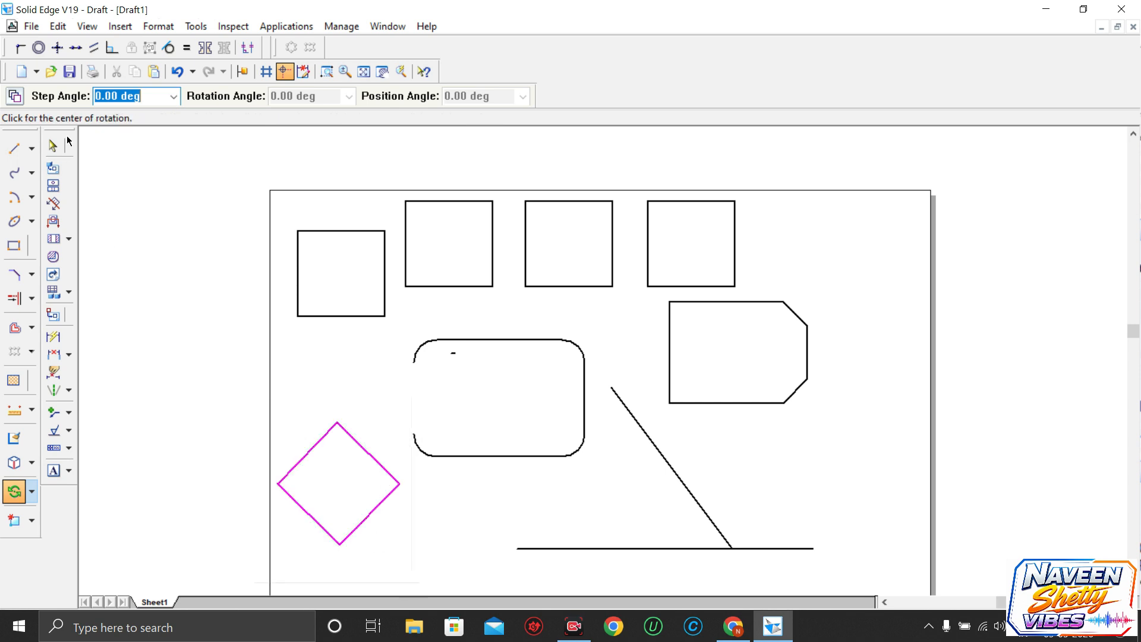
pyautogui.click(15, 96)
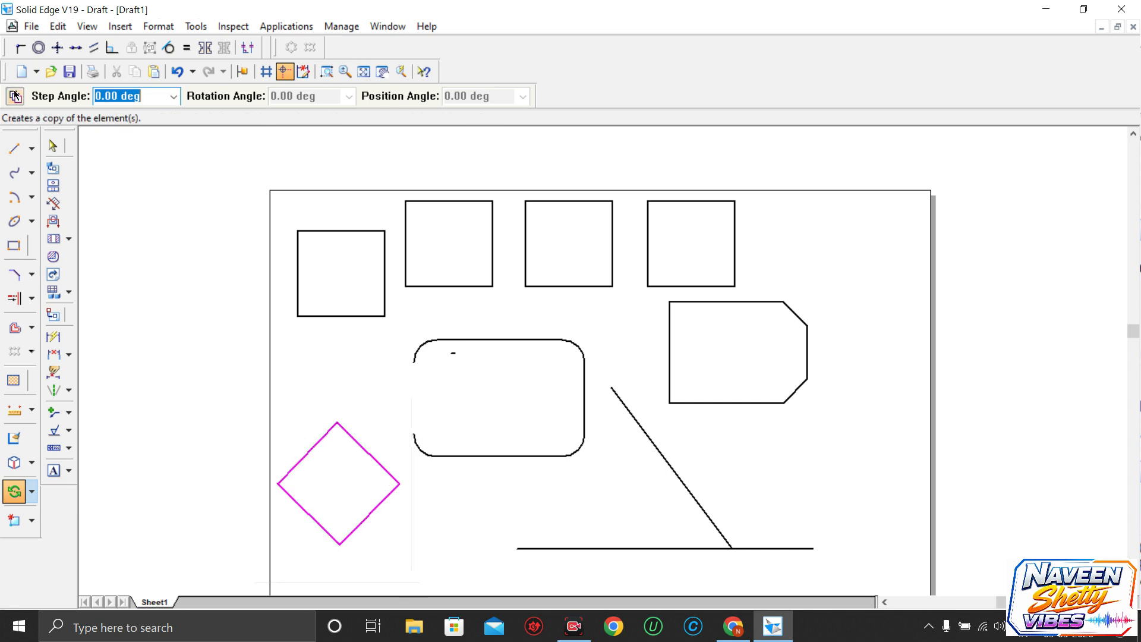
pyautogui.click(276, 486)
pyautogui.click(399, 483)
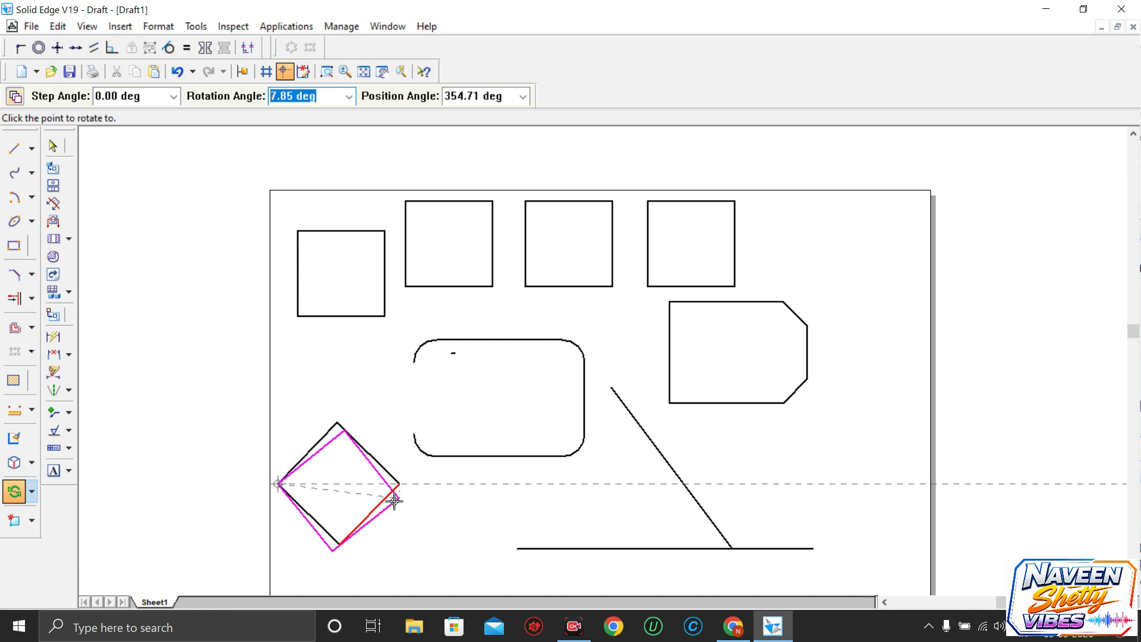
pyautogui.click(348, 540)
pyautogui.click(267, 530)
pyautogui.click(247, 491)
pyautogui.click(247, 460)
pyautogui.click(277, 446)
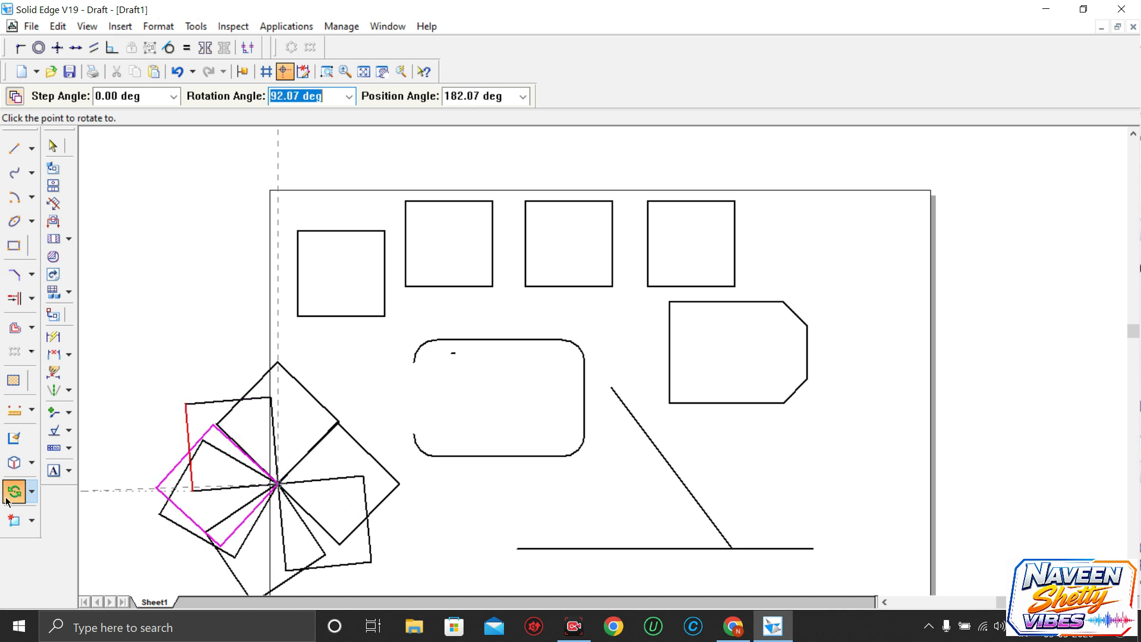
pyautogui.click(497, 492)
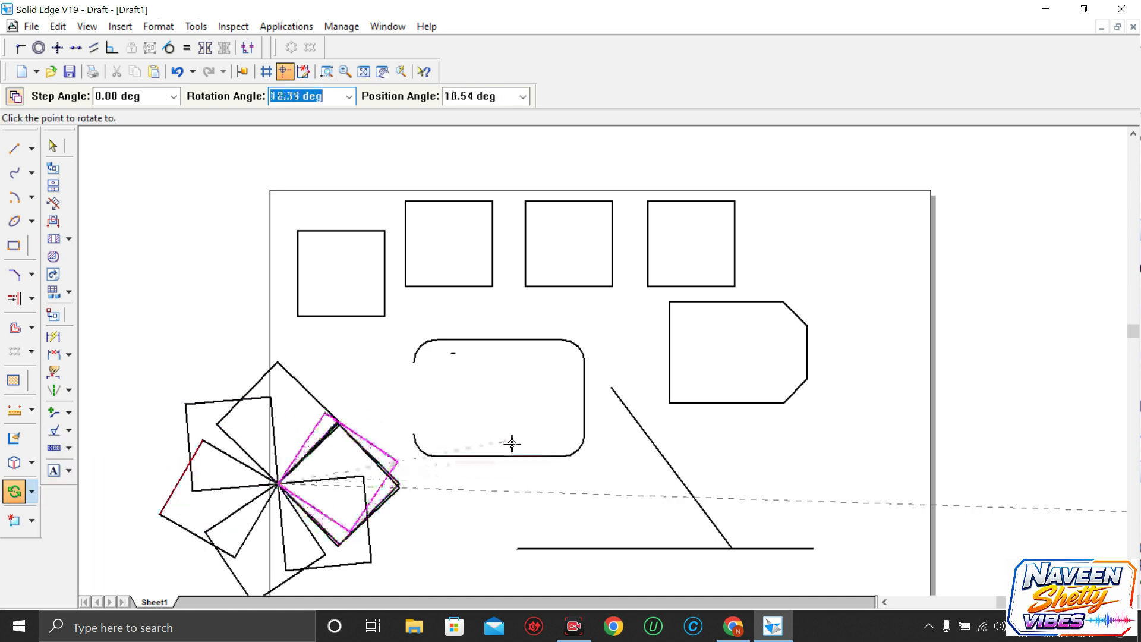
pyautogui.press('Escape')
# Delete all elements on the sheet
pyautogui.hotkey('ctrl', 'a')
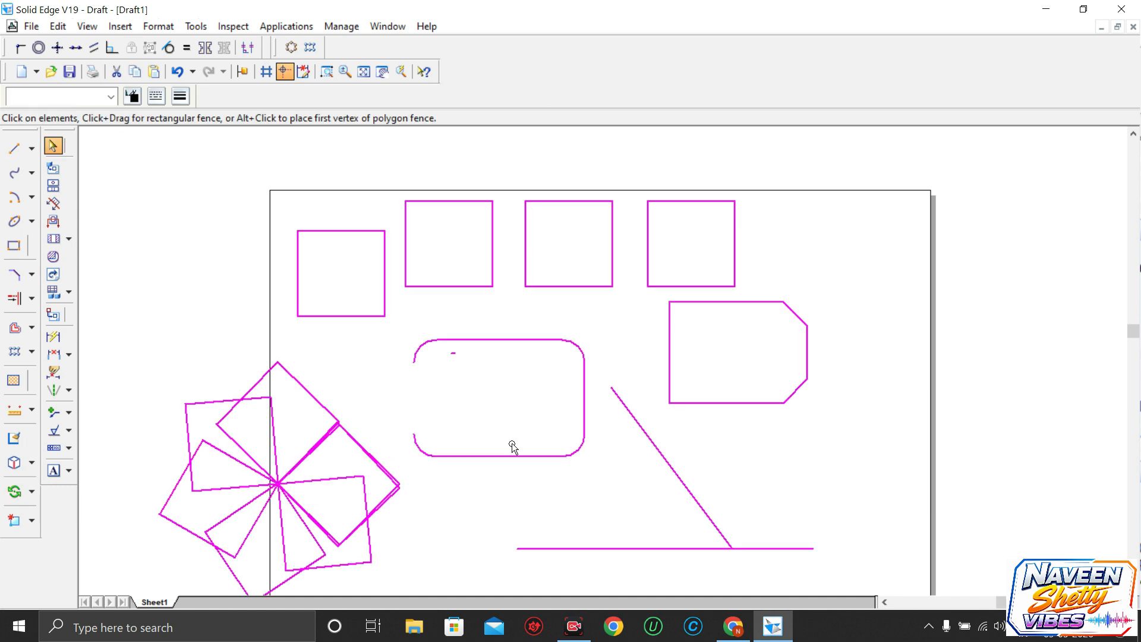
pyautogui.press('Delete')
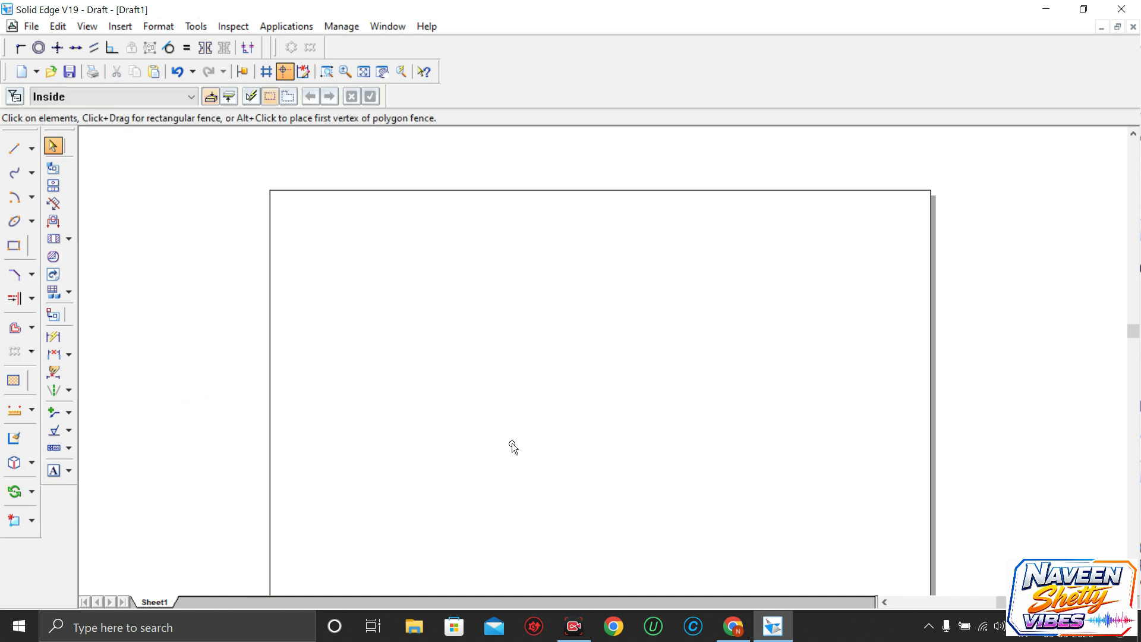
pyautogui.click(32, 492)
pyautogui.click(358, 363)
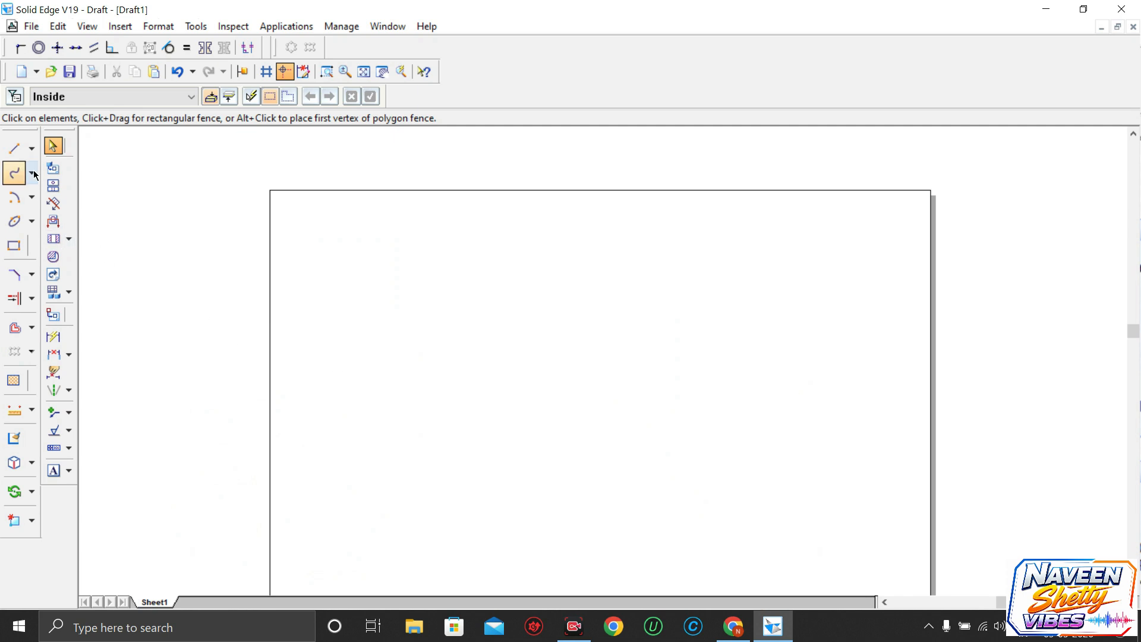
# Draw a small triangle from three connected lines, with a vertical left side and its apex pointing right
pyautogui.click(14, 148)
pyautogui.click(482, 302)
pyautogui.click(484, 380)
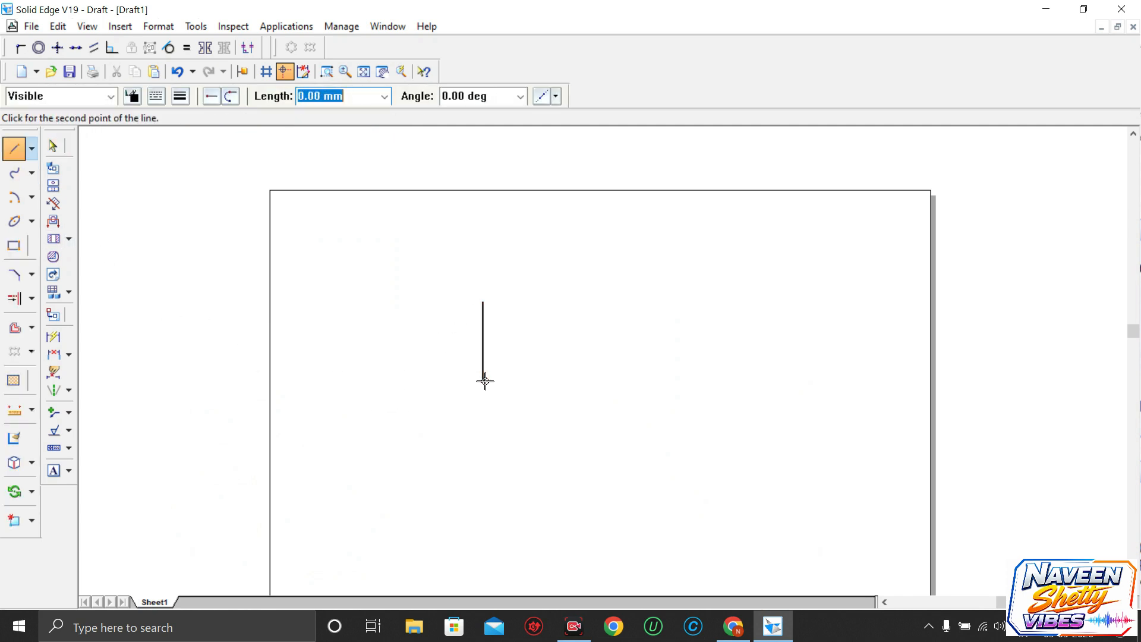
pyautogui.click(552, 333)
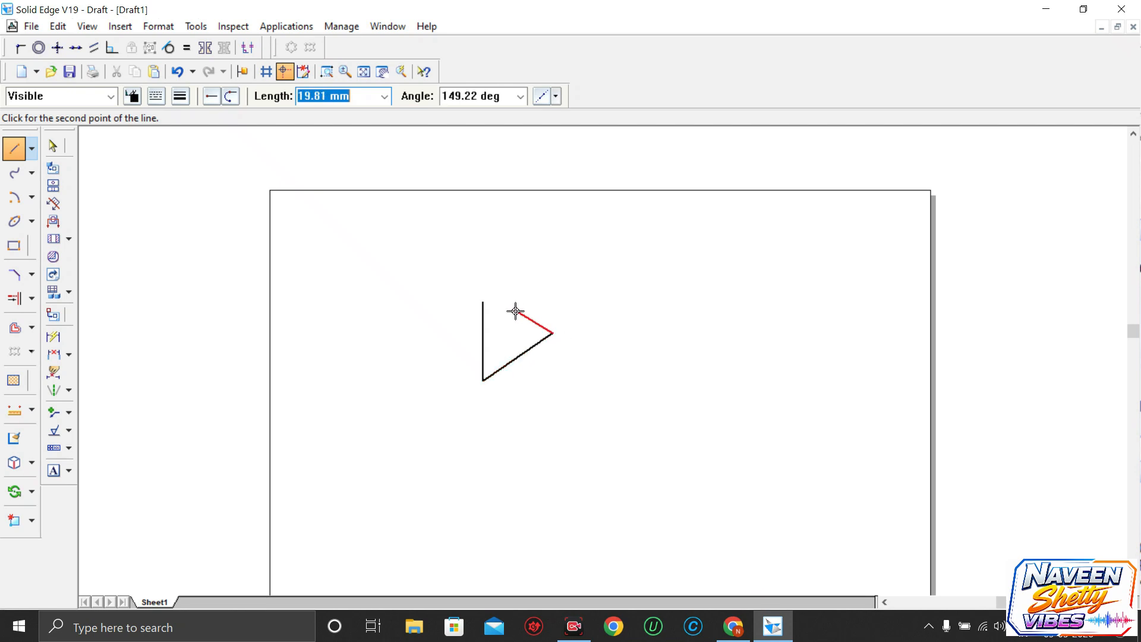
pyautogui.click(483, 303)
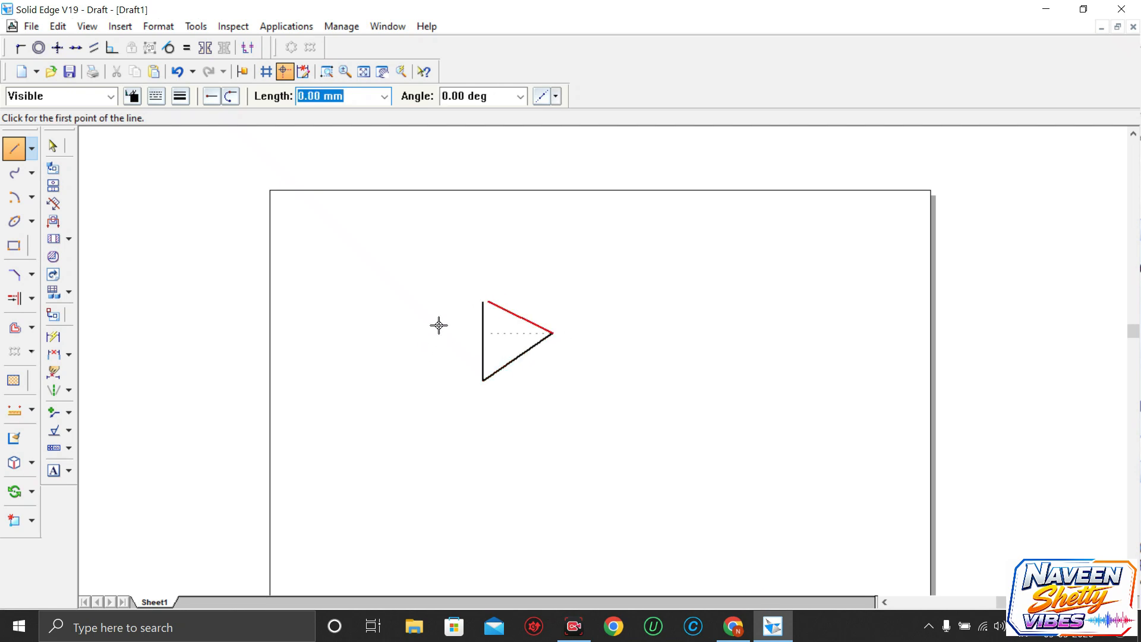
# Mirror a copy of the triangle about its vertical left side
pyautogui.click(32, 491)
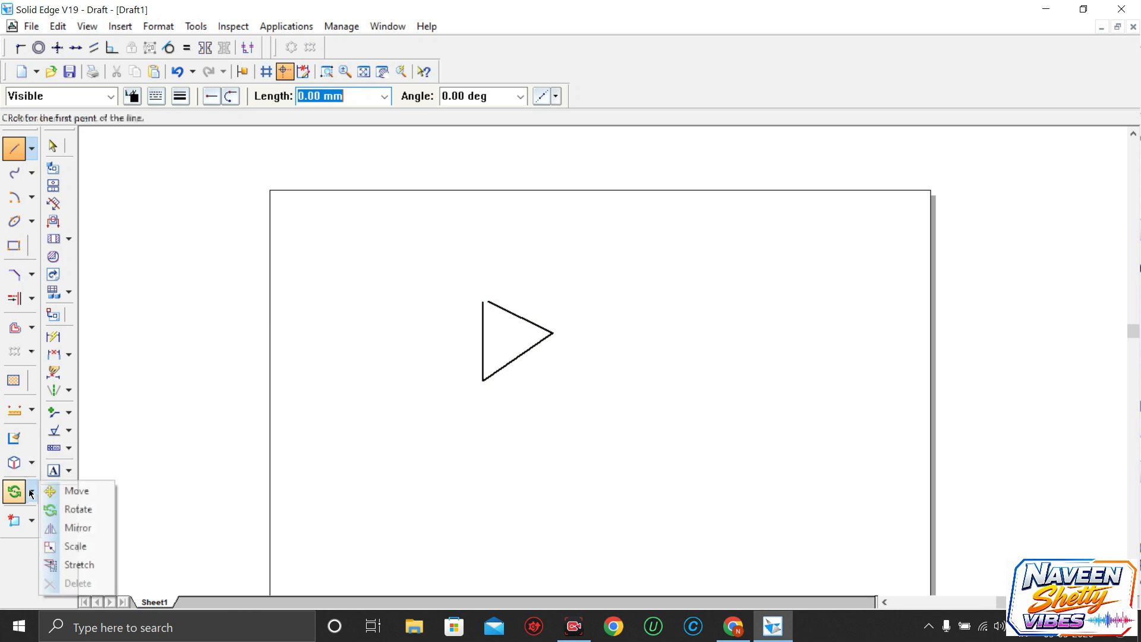
pyautogui.click(65, 527)
pyautogui.moveTo(437, 257); pyautogui.dragTo(575, 391)
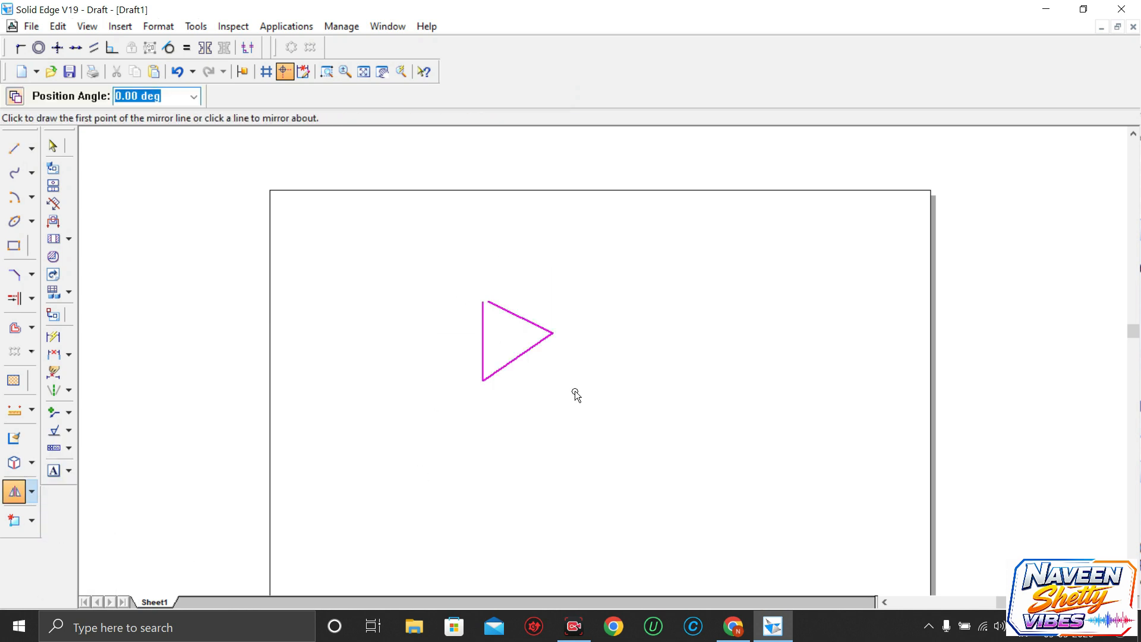
pyautogui.click(480, 355)
pyautogui.press('Escape')
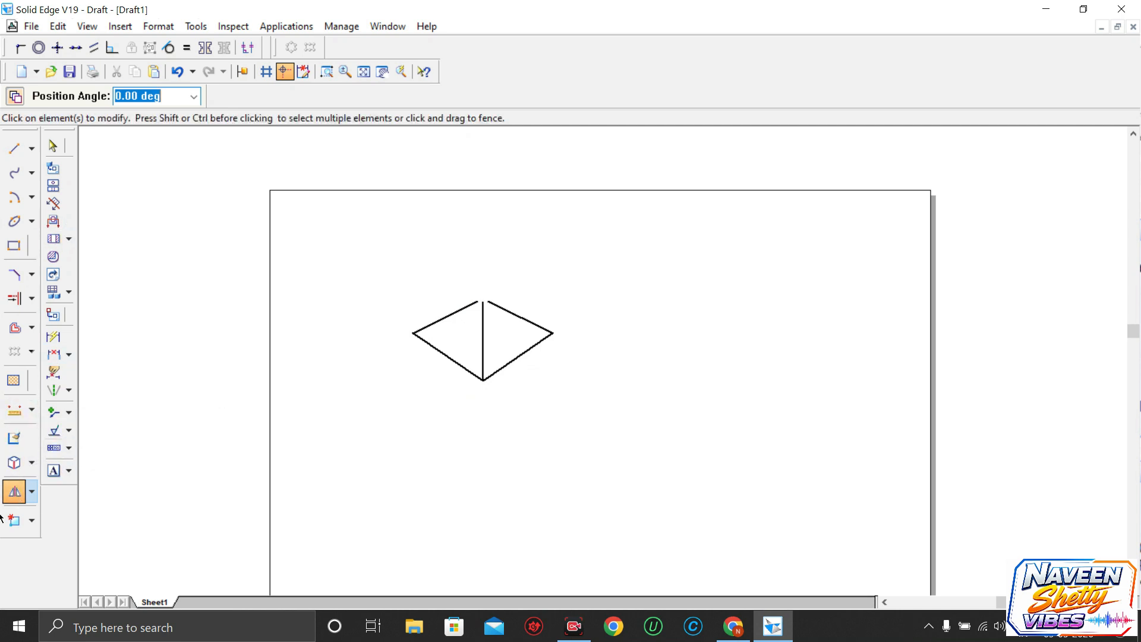
# Draw a small closed rectangle from four connected lines to the right of the mirrored triangles
pyautogui.click(14, 148)
pyautogui.click(735, 349)
pyautogui.click(830, 349)
pyautogui.click(830, 410)
pyautogui.click(736, 410)
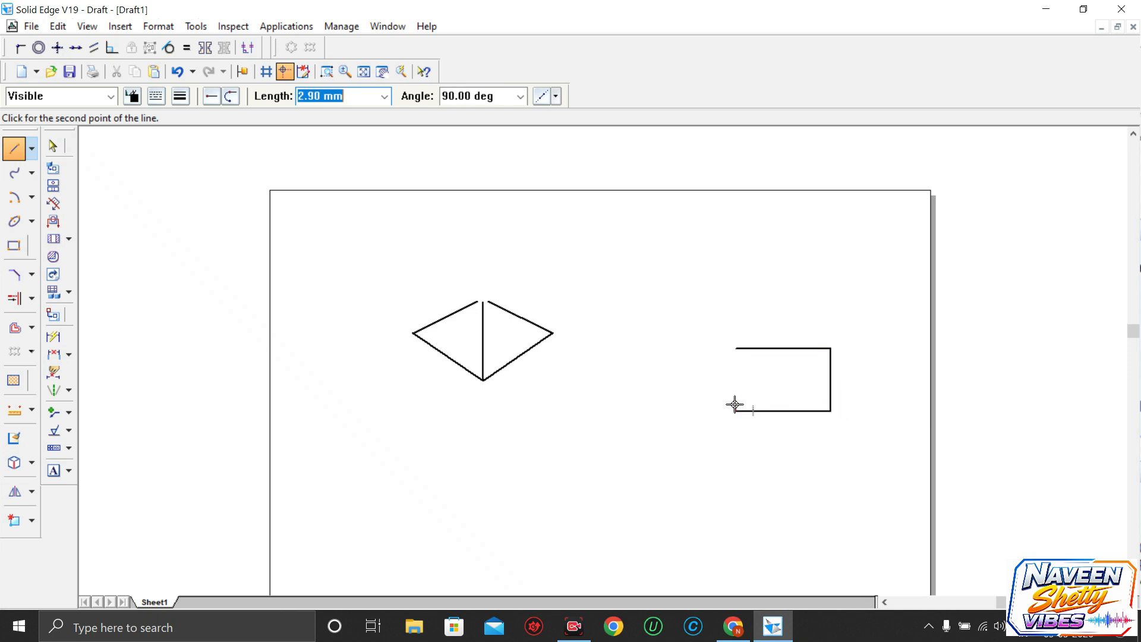
pyautogui.click(736, 348)
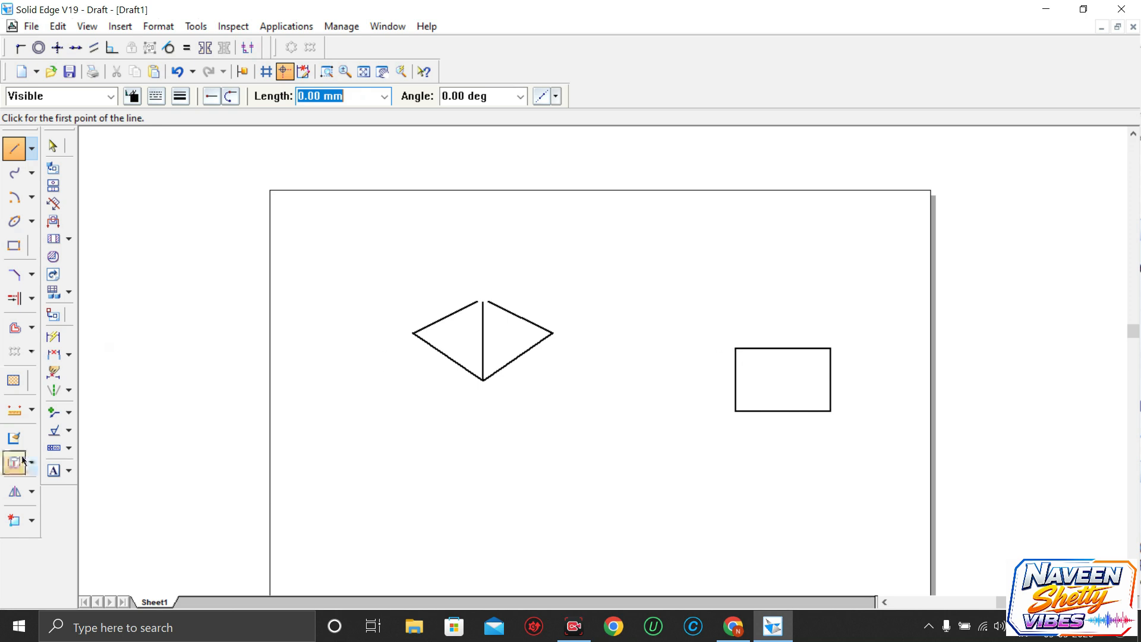
# Mirror a copy of the rectangle about its left side, and mirror that copy upward about its top side
pyautogui.click(14, 490)
pyautogui.moveTo(713, 329); pyautogui.dragTo(849, 427)
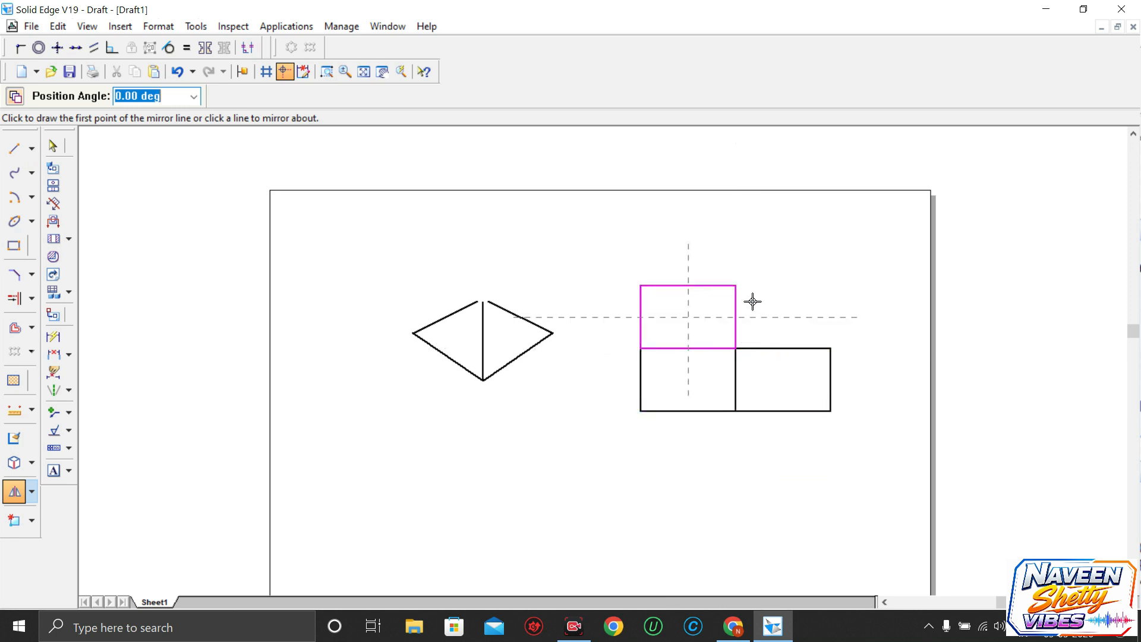
pyautogui.click(373, 461)
pyautogui.rightClick(382, 348)
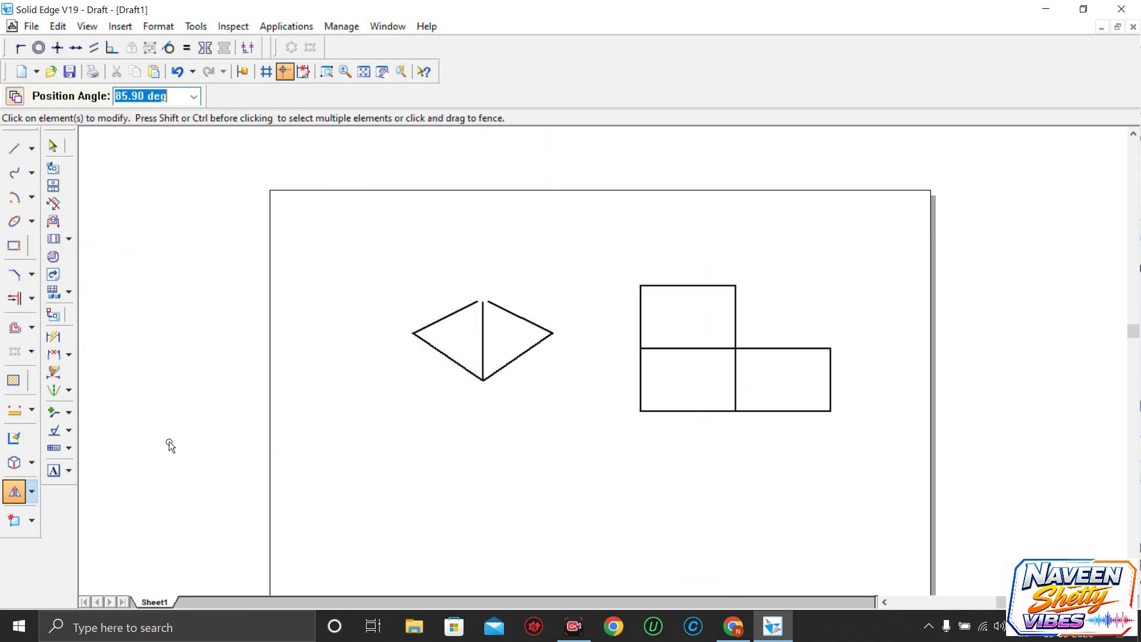
# Draw a rectangle 50 mm wide and 50 mm high below and left of the mirrored triangles
pyautogui.click(32, 493)
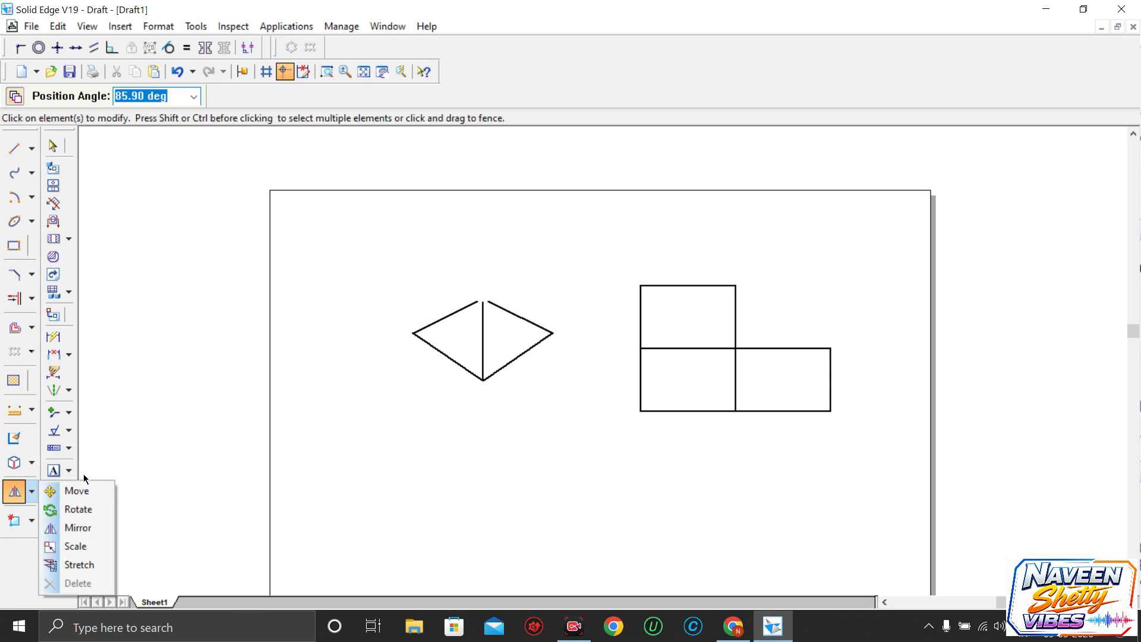
pyautogui.click(10, 149)
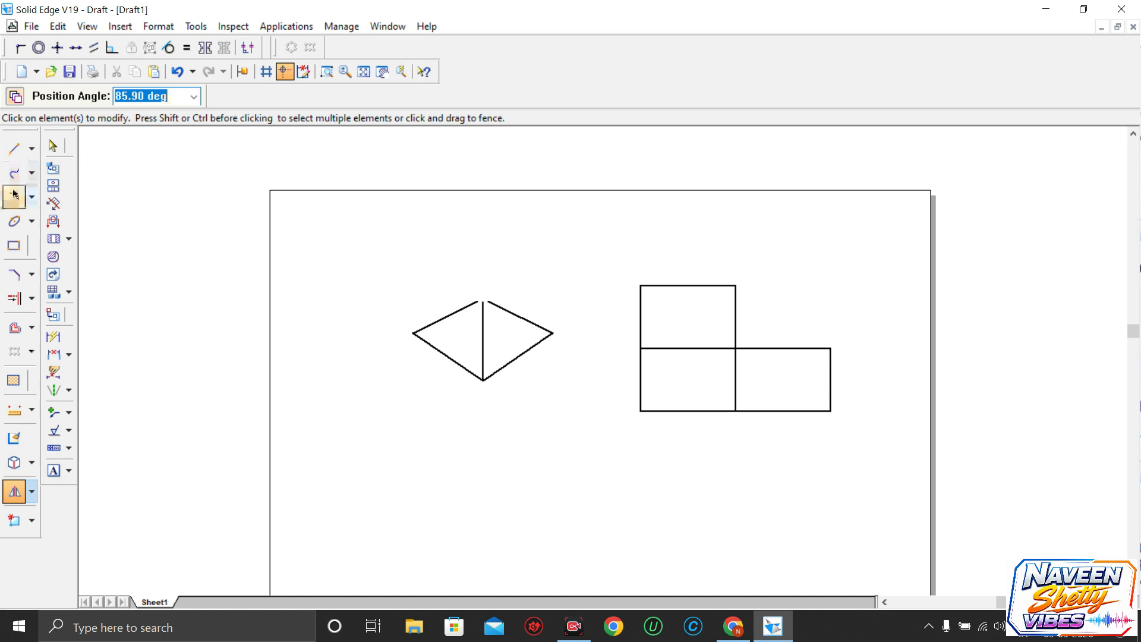
pyautogui.click(14, 250)
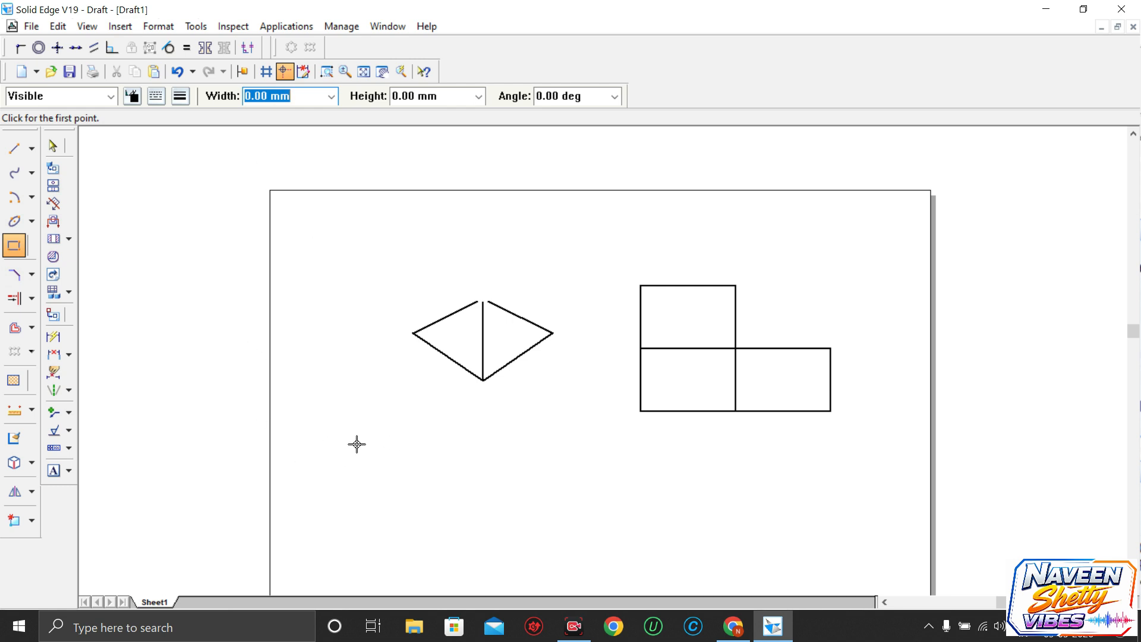
pyautogui.write('50')
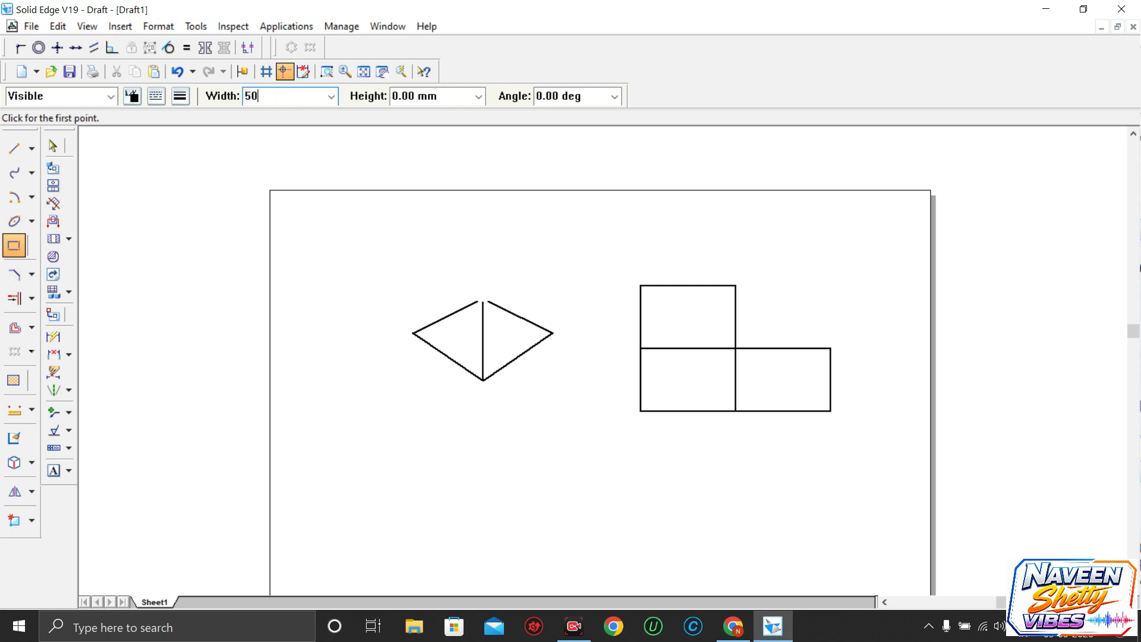
pyautogui.click(442, 94)
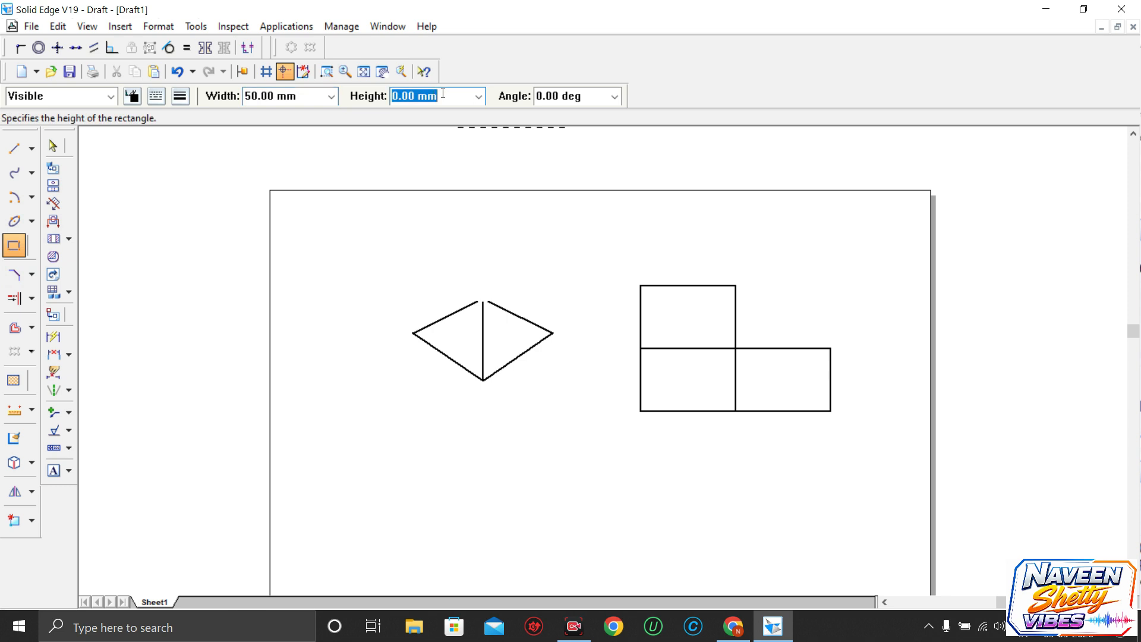
pyautogui.write('50')
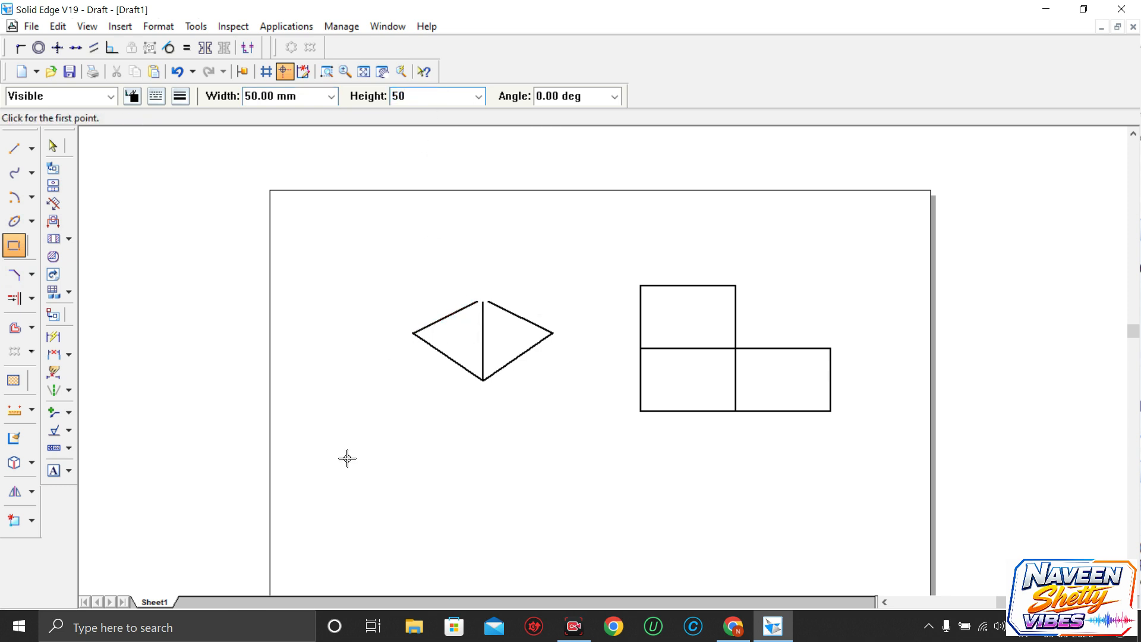
pyautogui.click(344, 458)
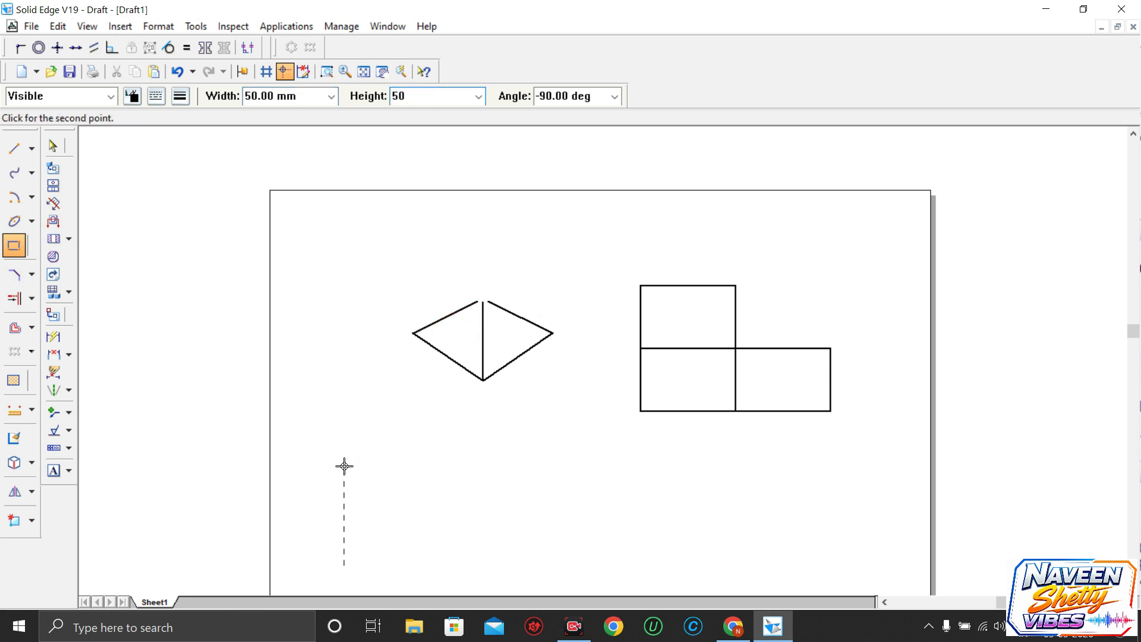
pyautogui.click(341, 532)
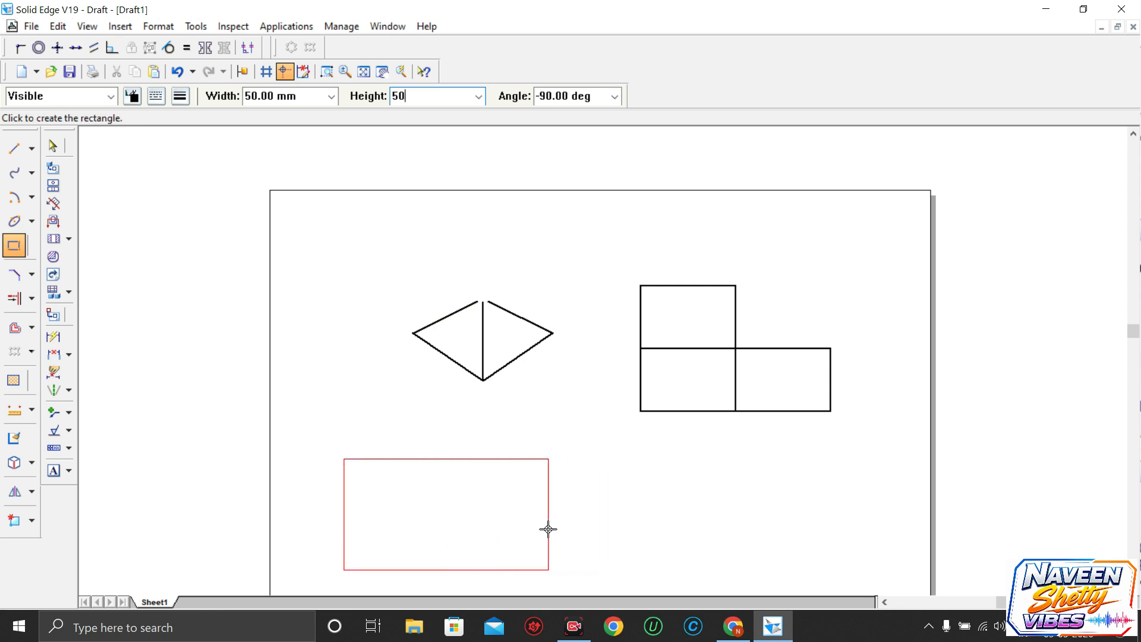
pyautogui.press('Return')
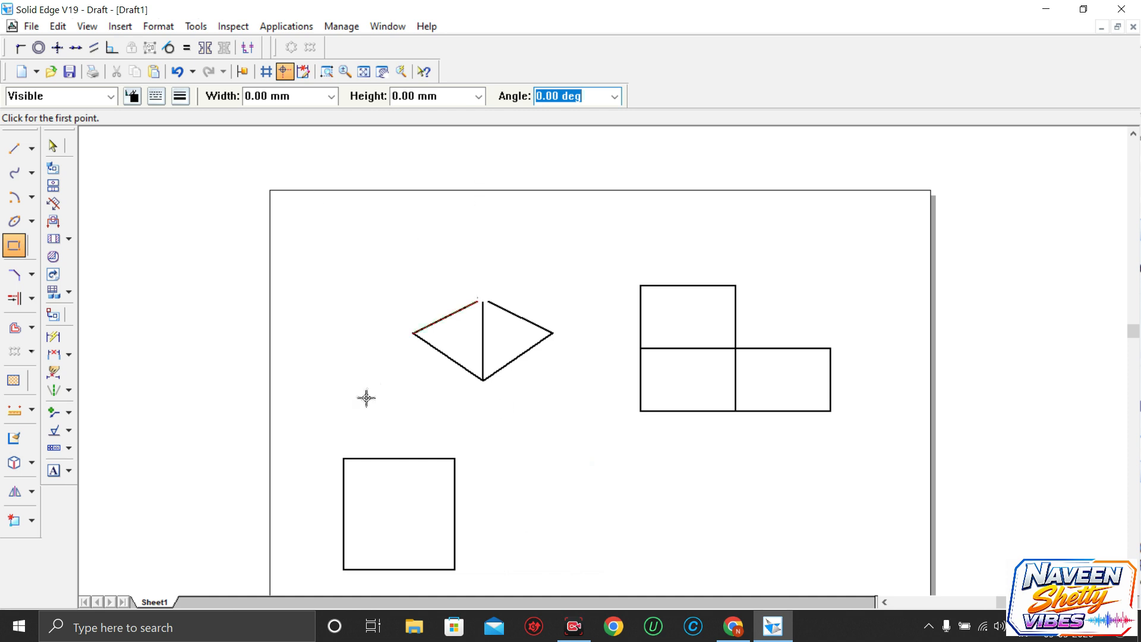
# Scale the 50 mm square by a factor of 0.50 about a point near the sheet's upper-left corner
pyautogui.click(32, 497)
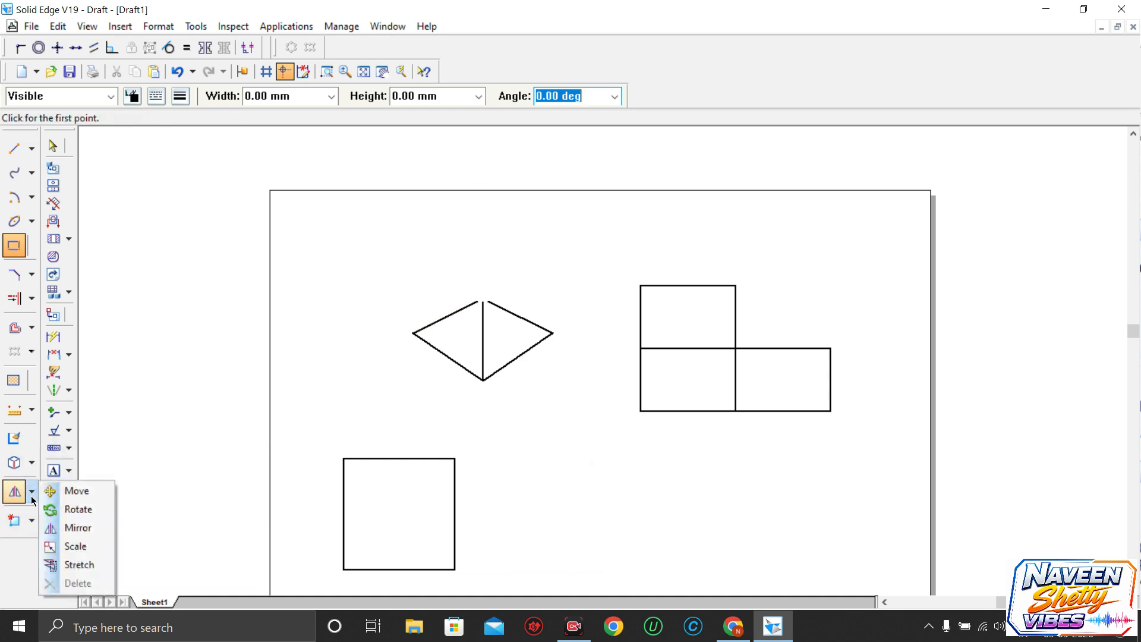
pyautogui.click(75, 546)
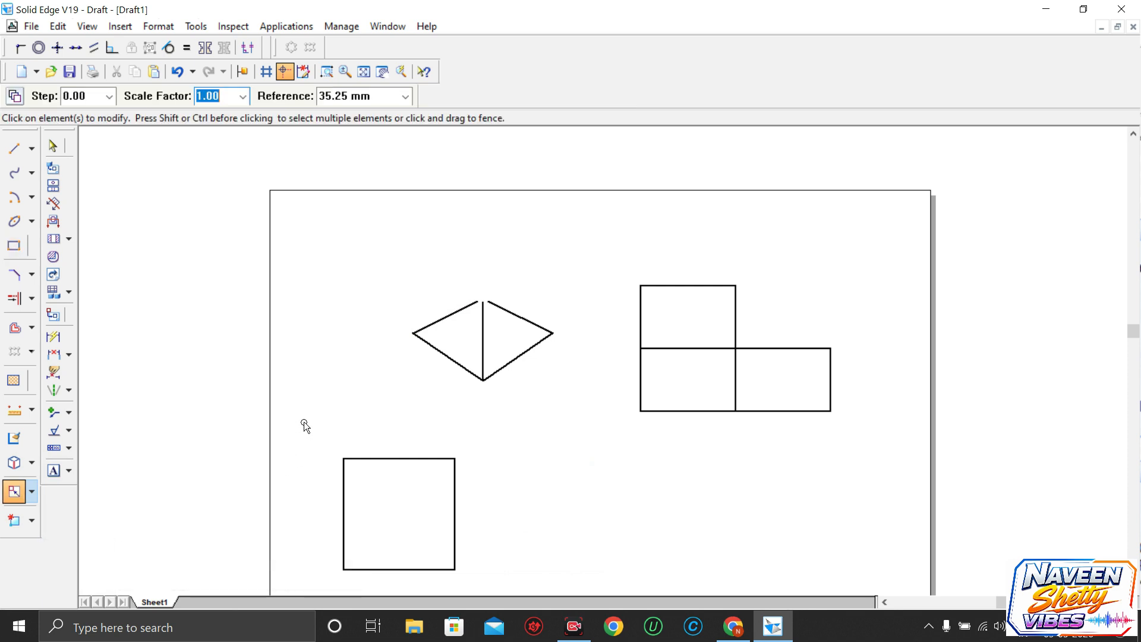
pyautogui.moveTo(310, 419); pyautogui.dragTo(511, 584)
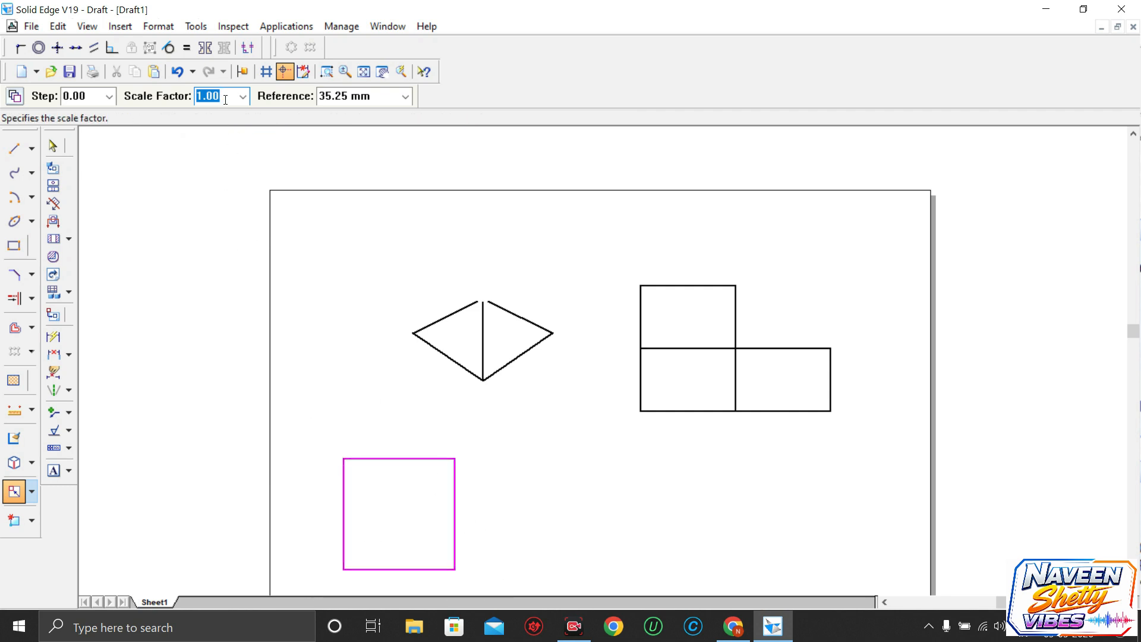
pyautogui.write('0')
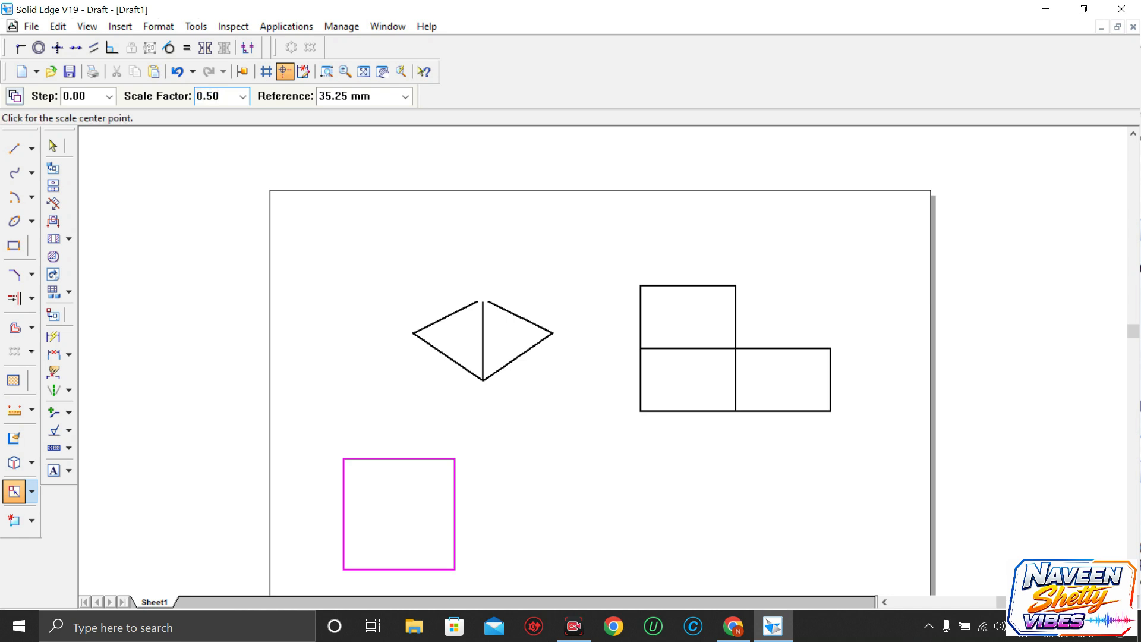
pyautogui.write('.50')
pyautogui.press('Tab')
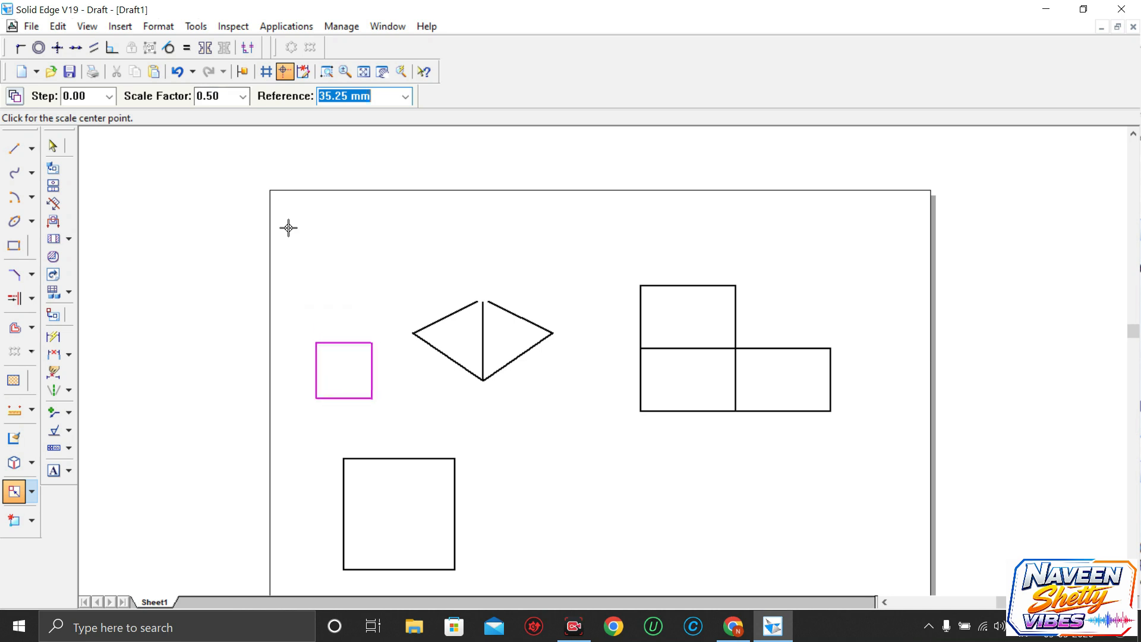
pyautogui.click(289, 228)
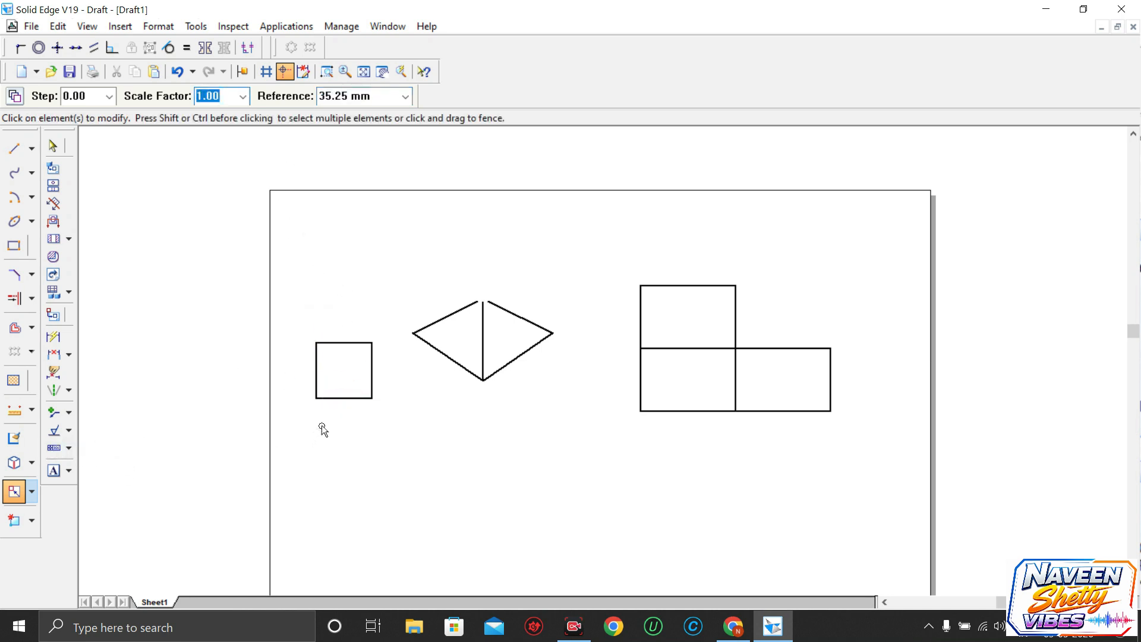
pyautogui.click(316, 370)
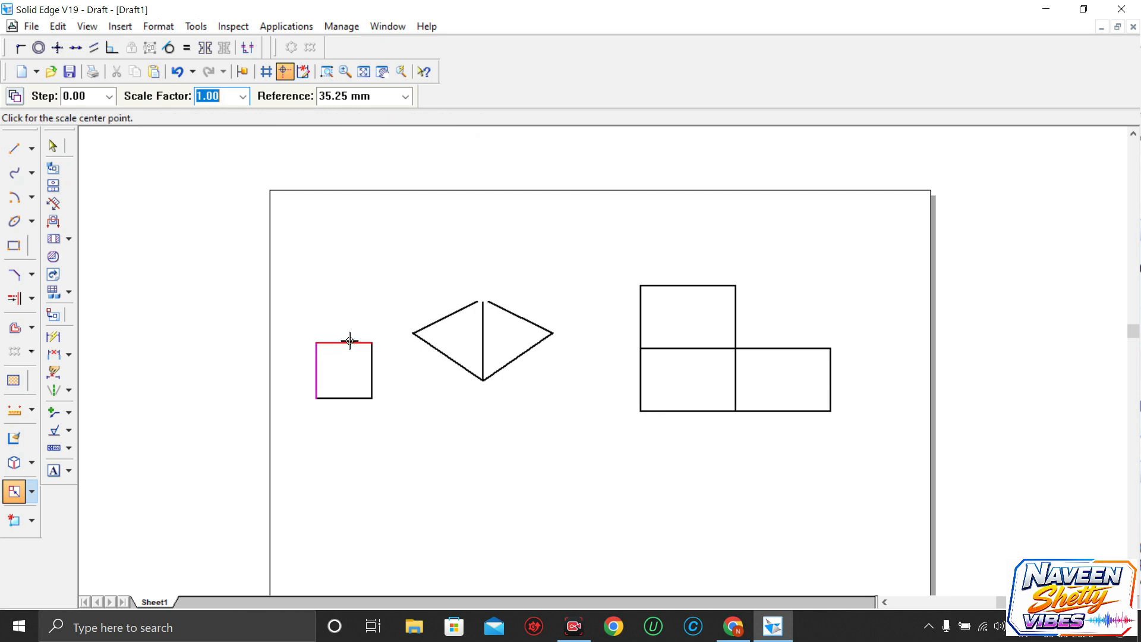
pyautogui.press('Escape')
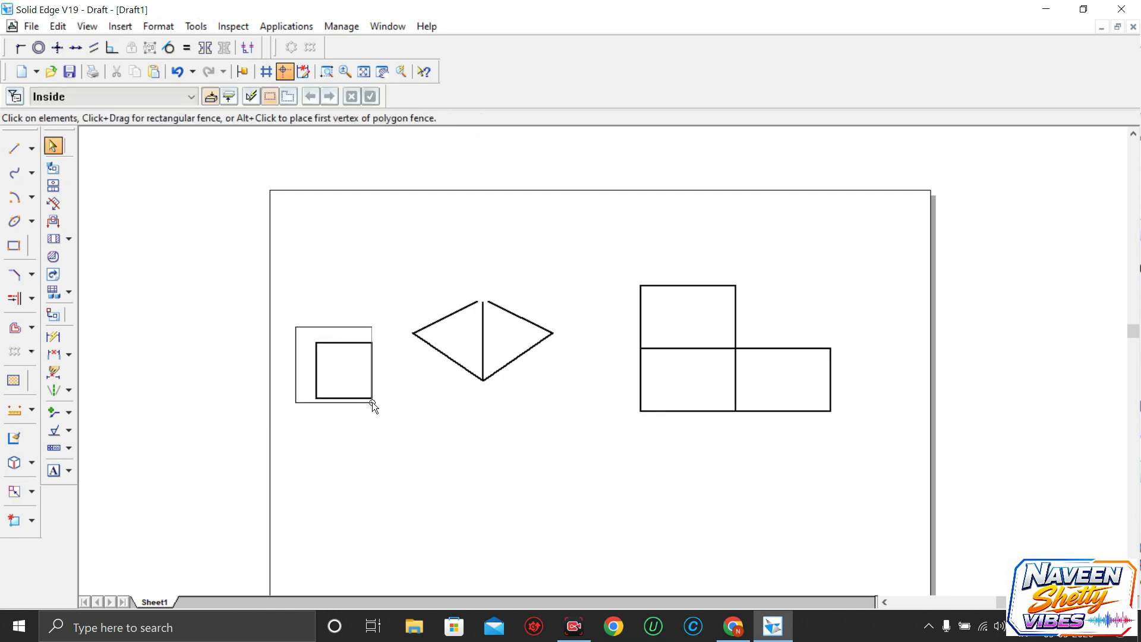
pyautogui.click(368, 399)
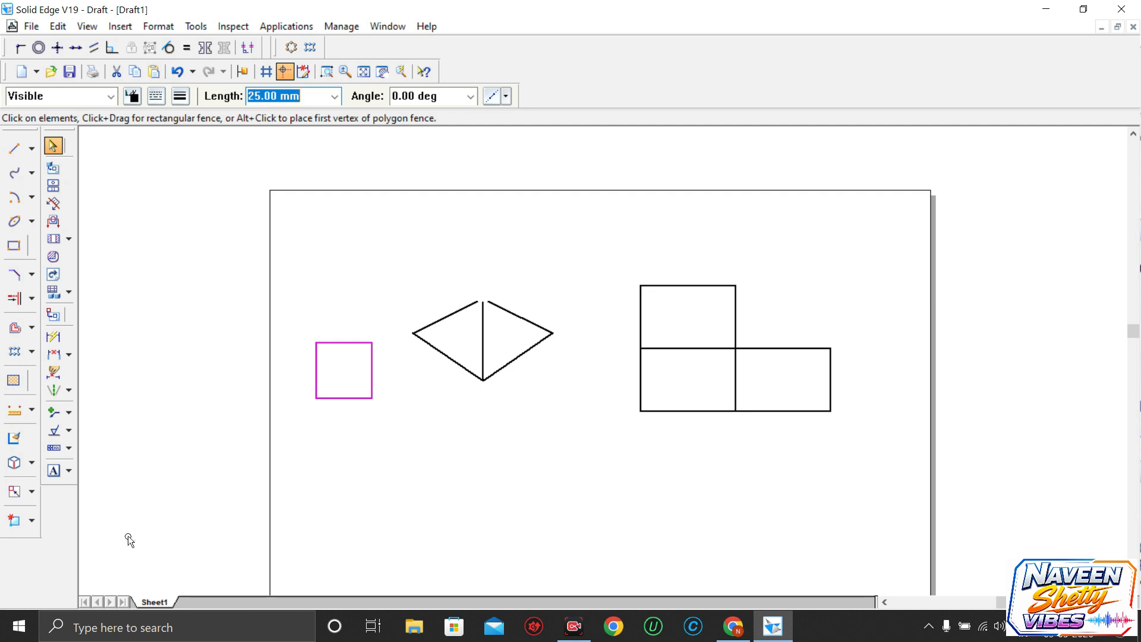
pyautogui.click(32, 521)
pyautogui.click(33, 493)
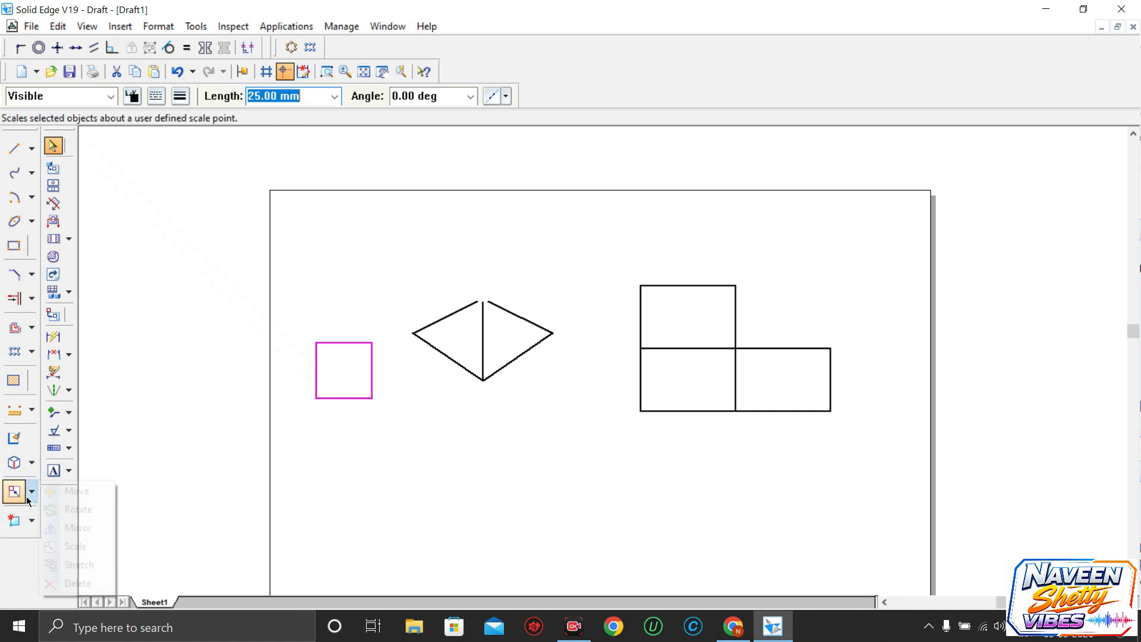
pyautogui.click(32, 493)
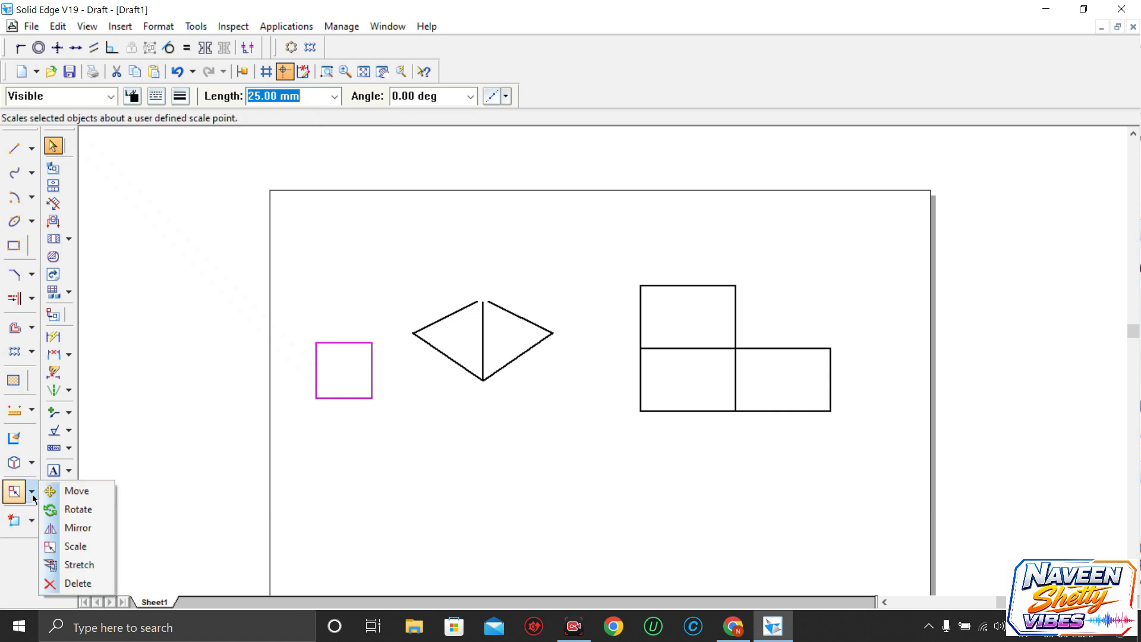
pyautogui.click(71, 546)
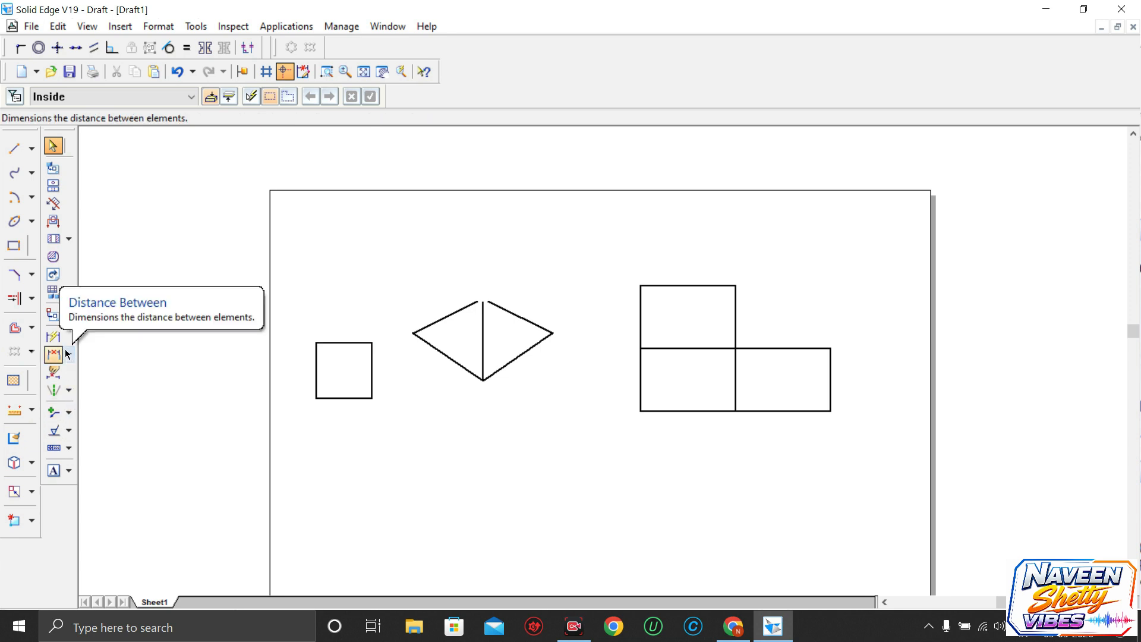
# Dimension all four sides of the scaled square, placing each dimension outside its edge
pyautogui.click(51, 338)
pyautogui.click(343, 343)
pyautogui.click(345, 326)
pyautogui.click(372, 363)
pyautogui.click(390, 373)
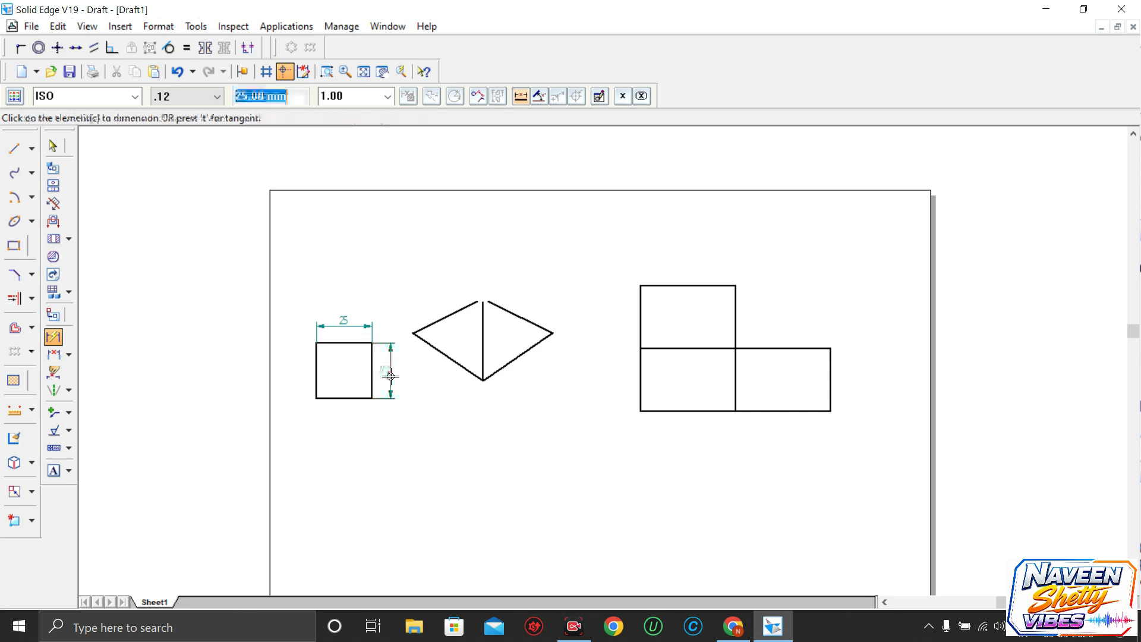
pyautogui.click(355, 399)
pyautogui.click(343, 422)
pyautogui.click(316, 384)
pyautogui.click(294, 382)
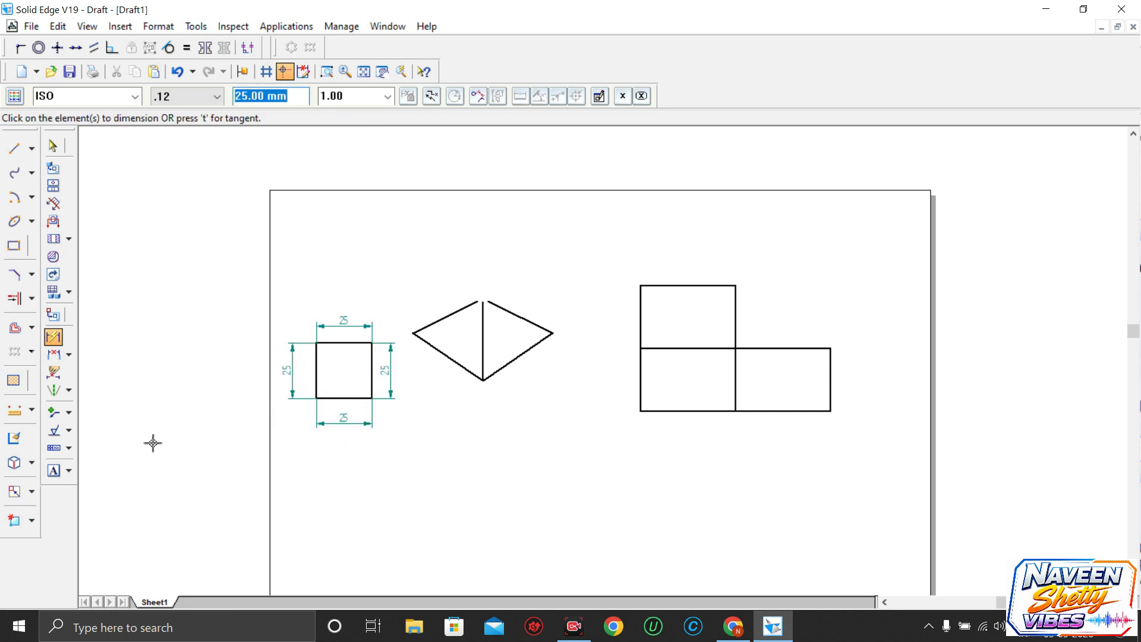
# Add a Distance Between dimension across the width of the upper rectangle, placed above its top side
pyautogui.click(68, 355)
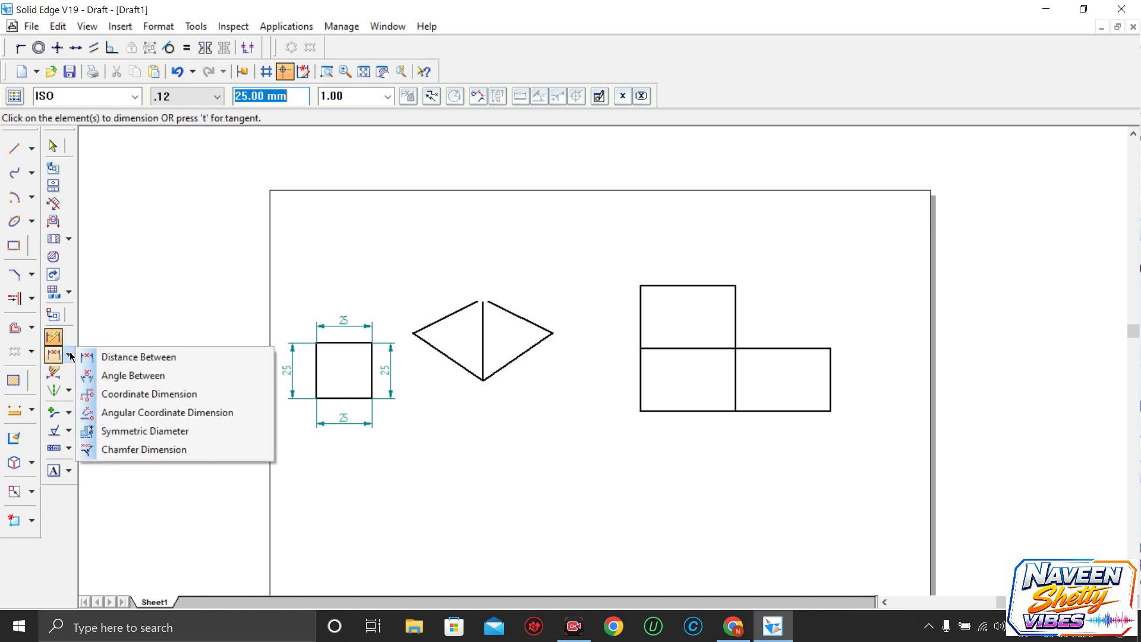
pyautogui.click(112, 358)
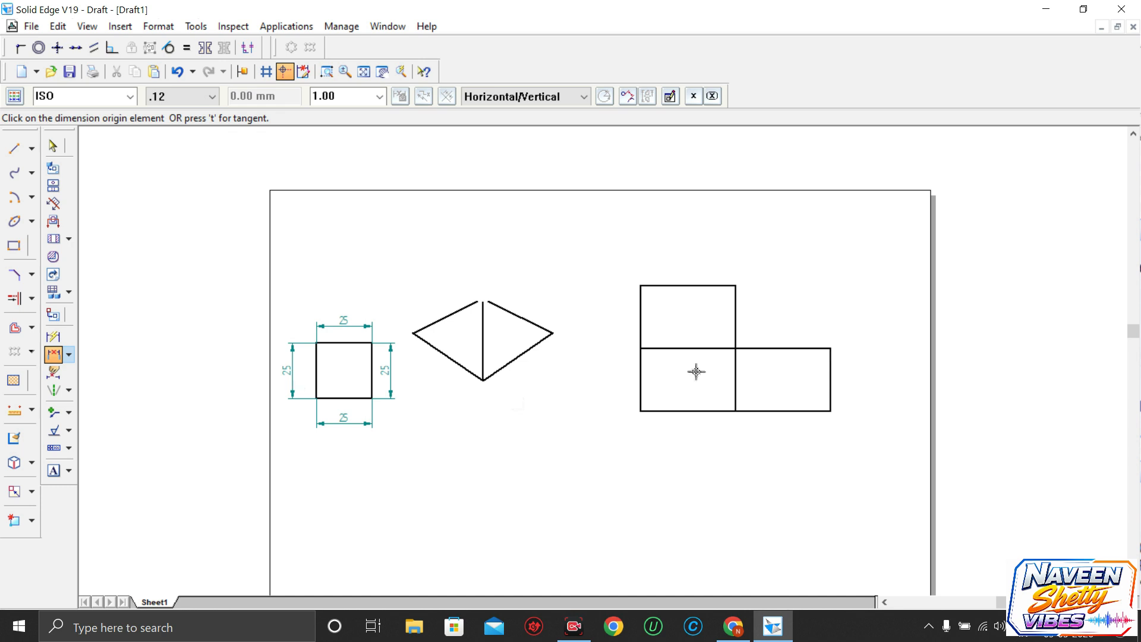
pyautogui.click(641, 286)
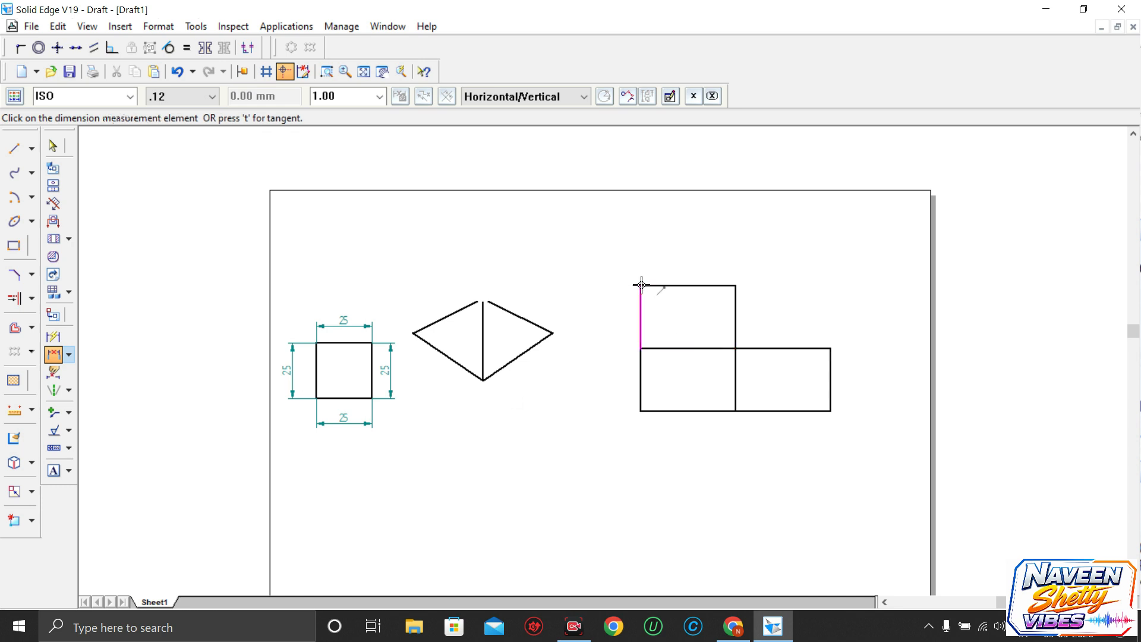
pyautogui.click(733, 285)
pyautogui.click(704, 271)
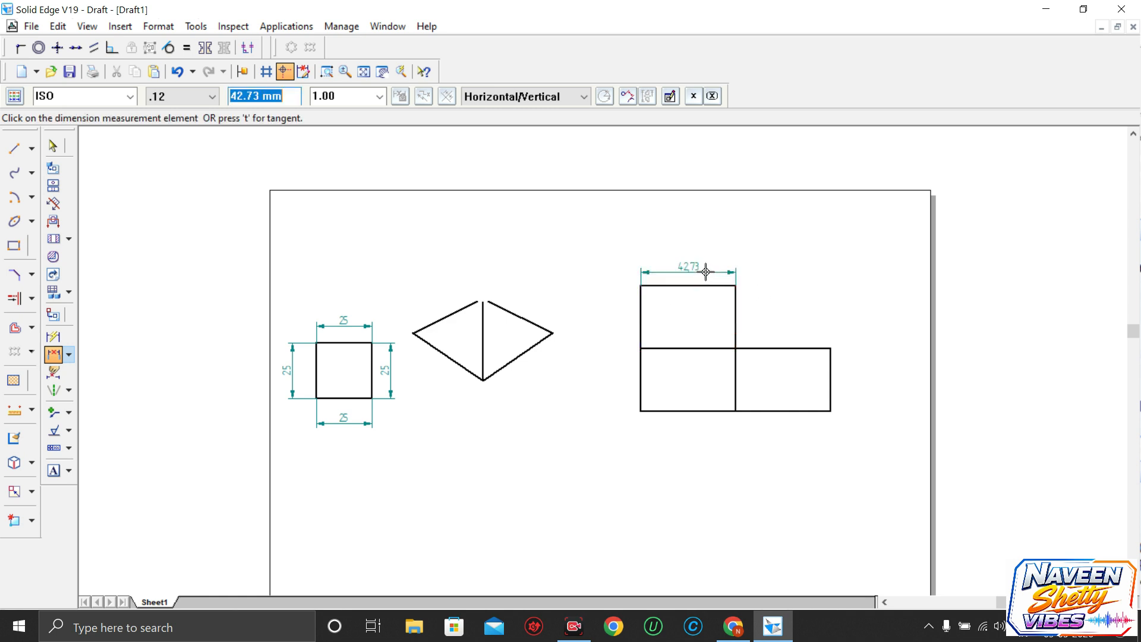
# Add an Angle Between dimension for the left and bottom sides of the lower-left rectangle in the mirrored group
pyautogui.click(69, 354)
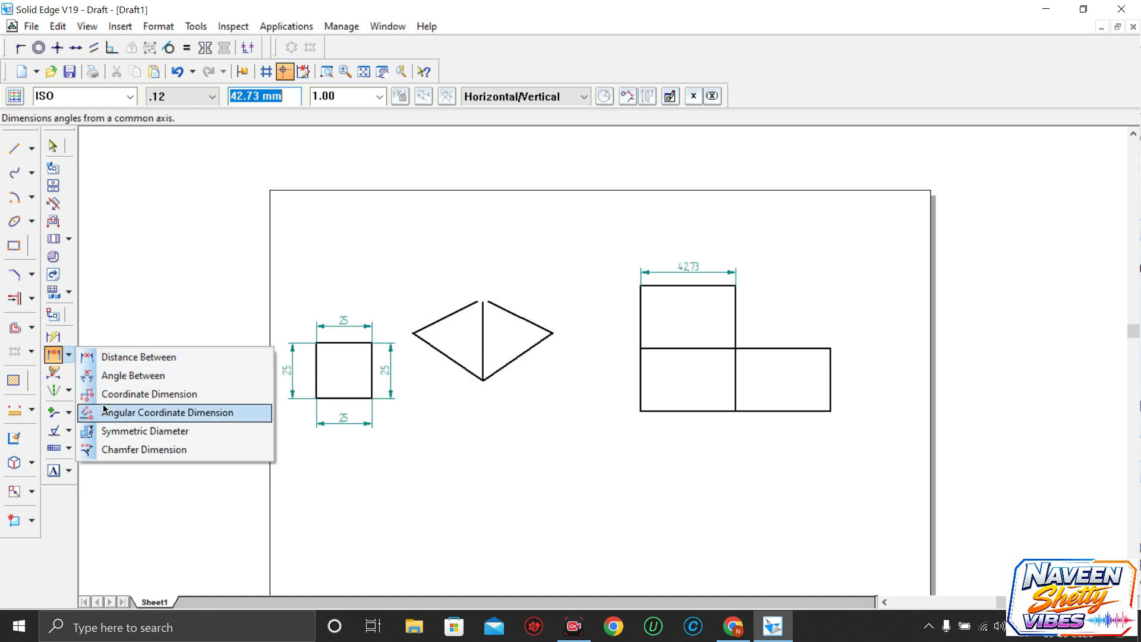
pyautogui.click(133, 375)
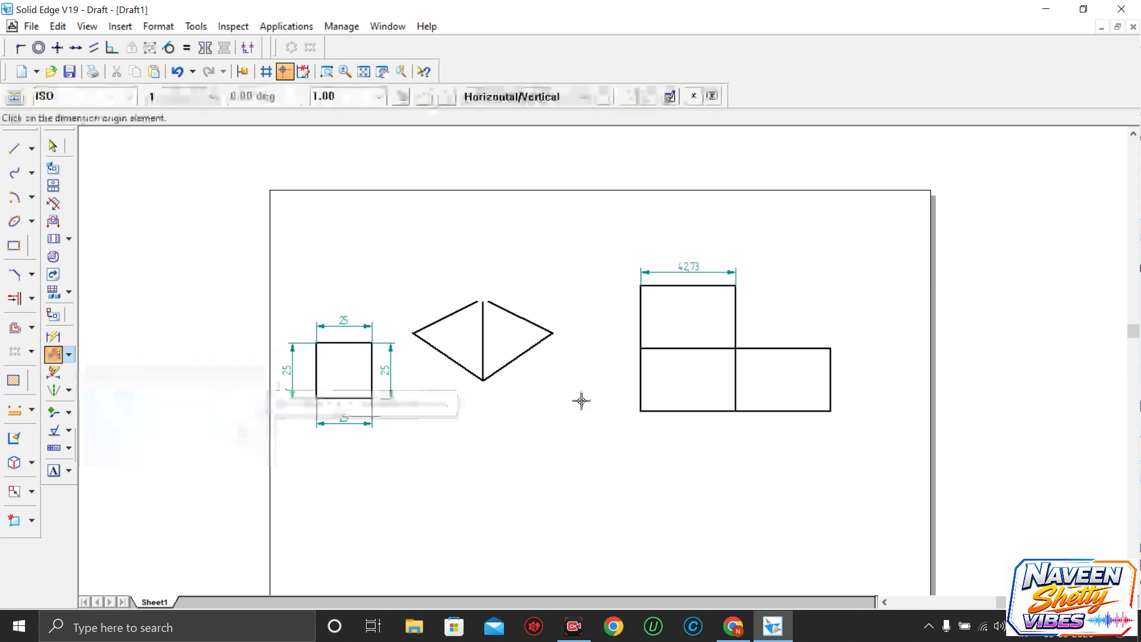
pyautogui.click(641, 383)
pyautogui.click(660, 410)
pyautogui.click(674, 409)
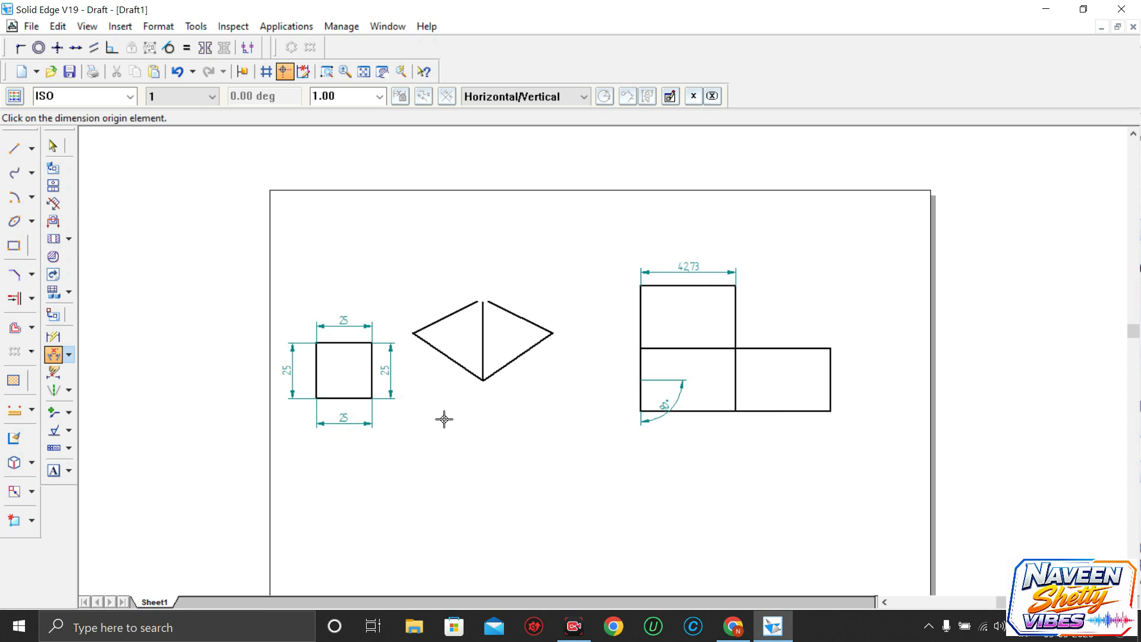
pyautogui.press('Escape')
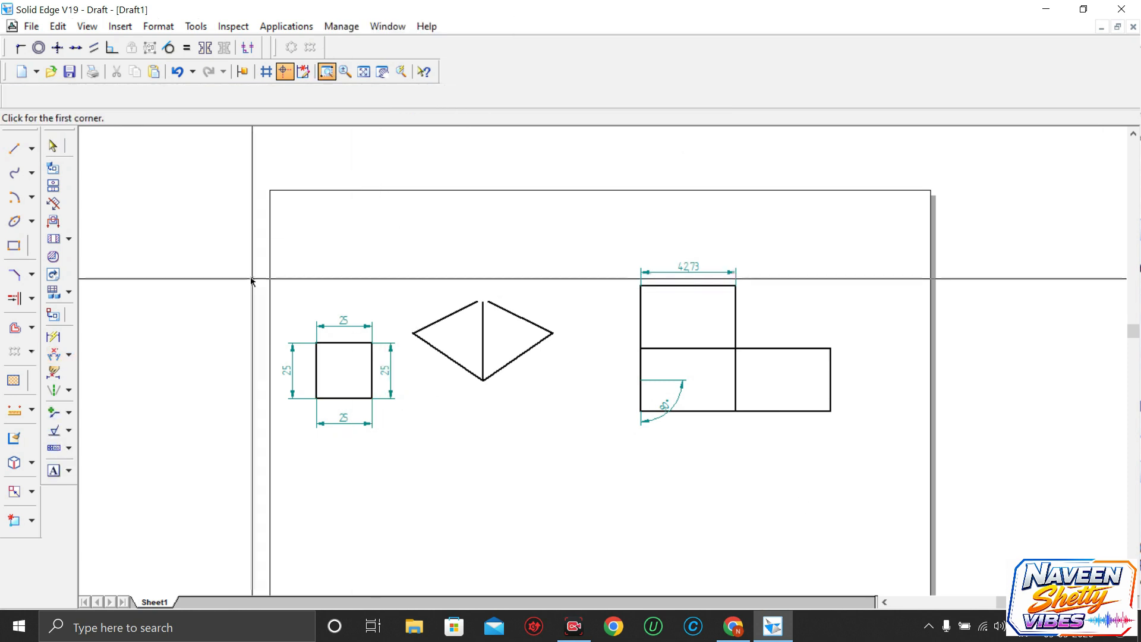
# Add an Angle Between dimension for the left and bottom sides of the 25 mm square, placed inside the lower-left corner
pyautogui.moveTo(254, 279); pyautogui.dragTo(483, 451)
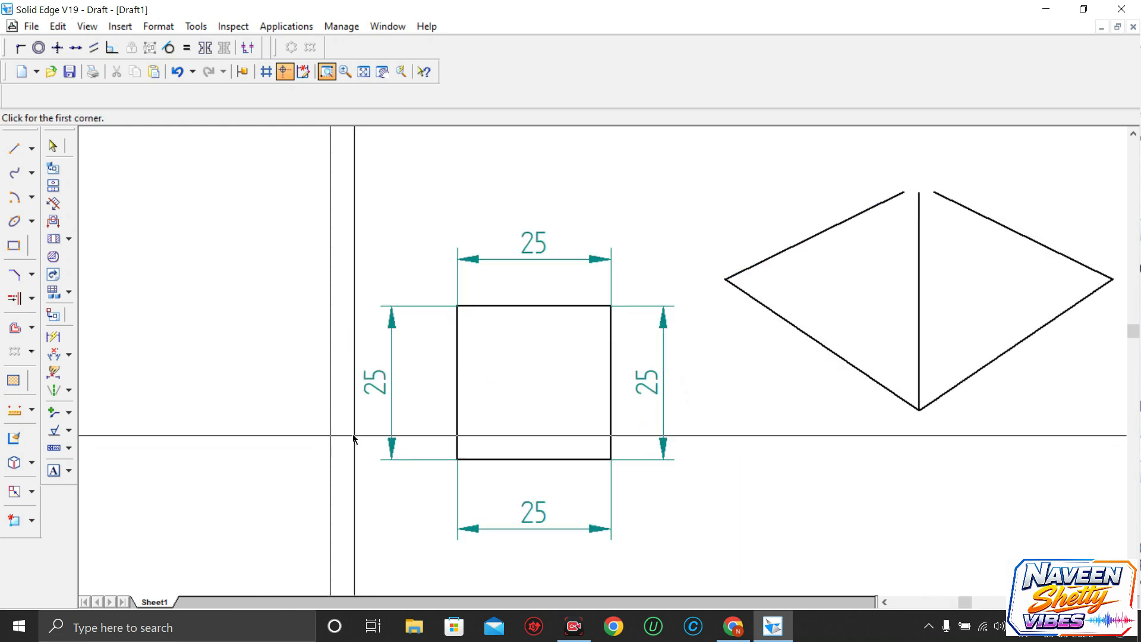
pyautogui.press('Escape')
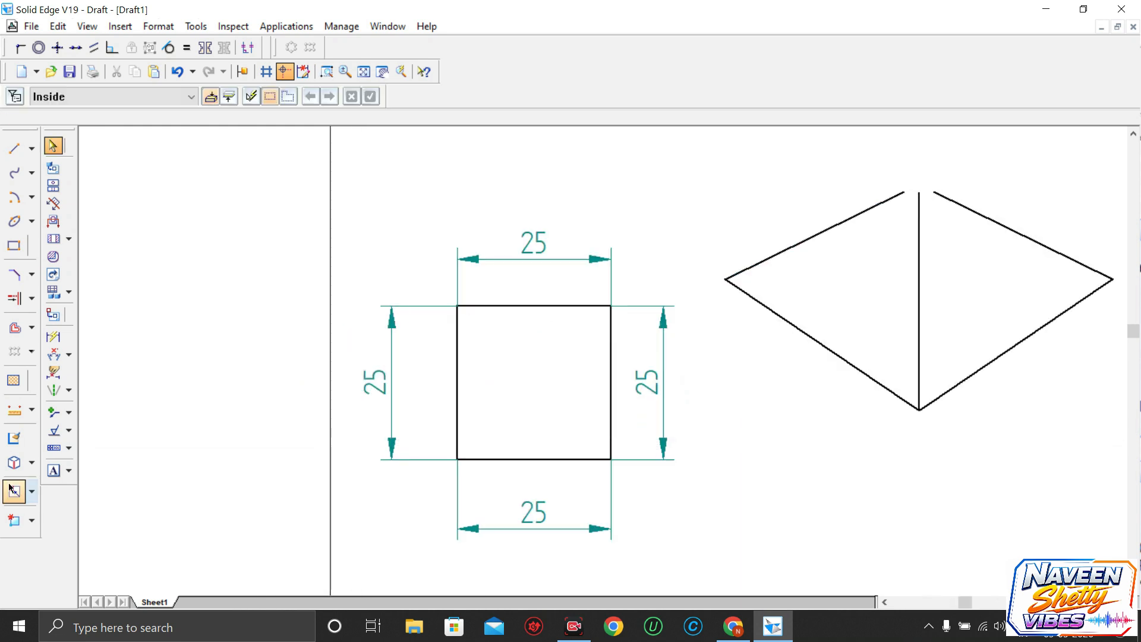
pyautogui.click(68, 355)
pyautogui.click(102, 379)
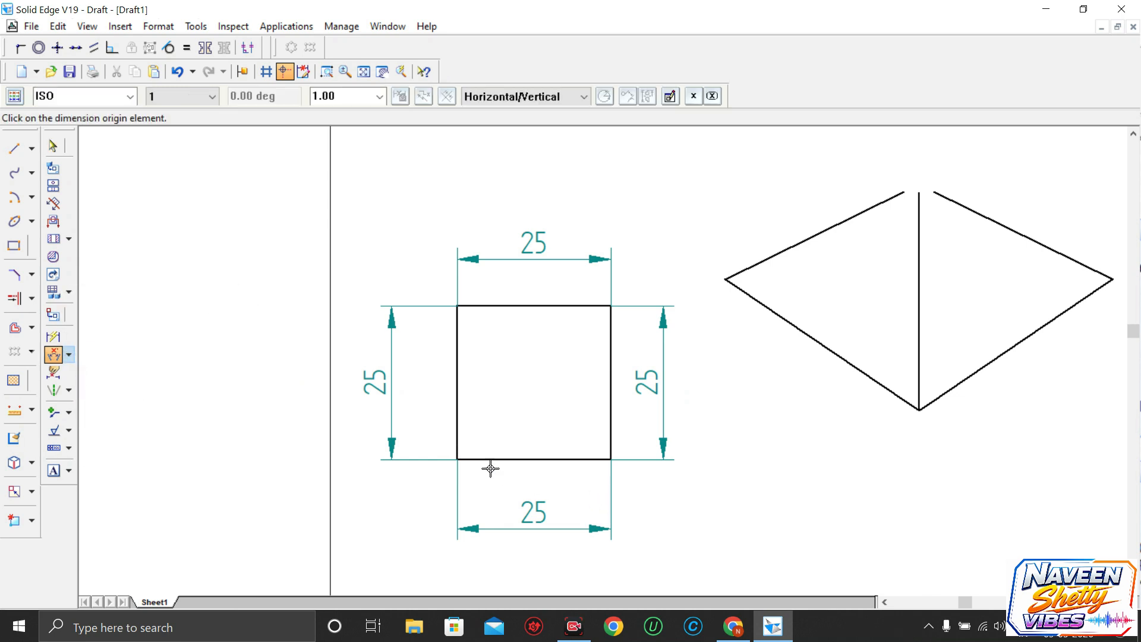
pyautogui.click(457, 423)
pyautogui.click(497, 460)
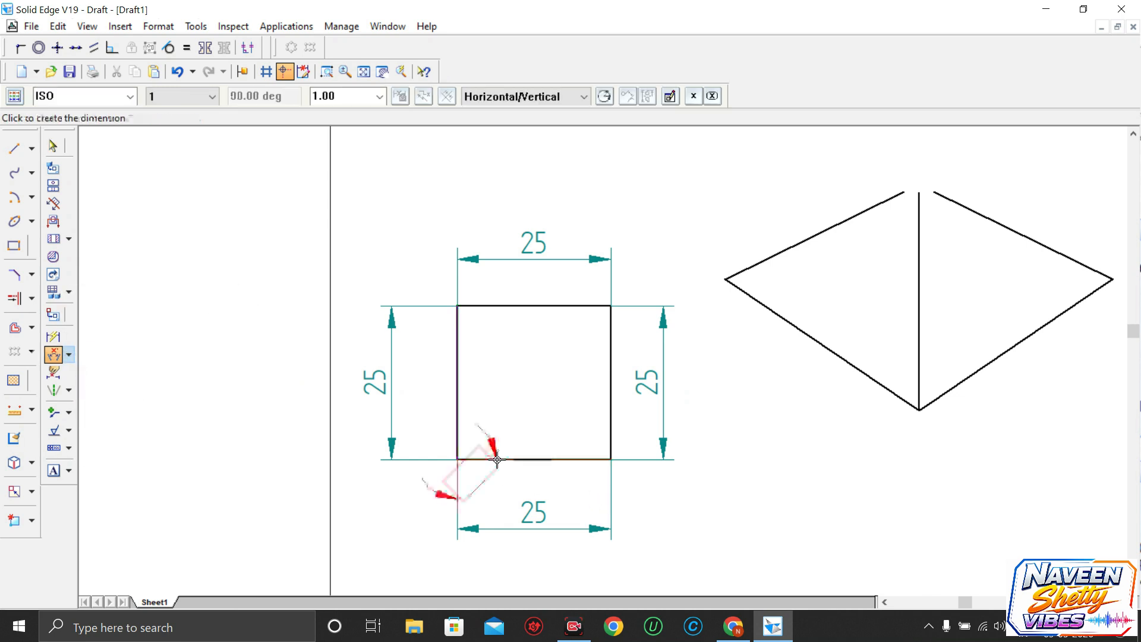
pyautogui.click(492, 423)
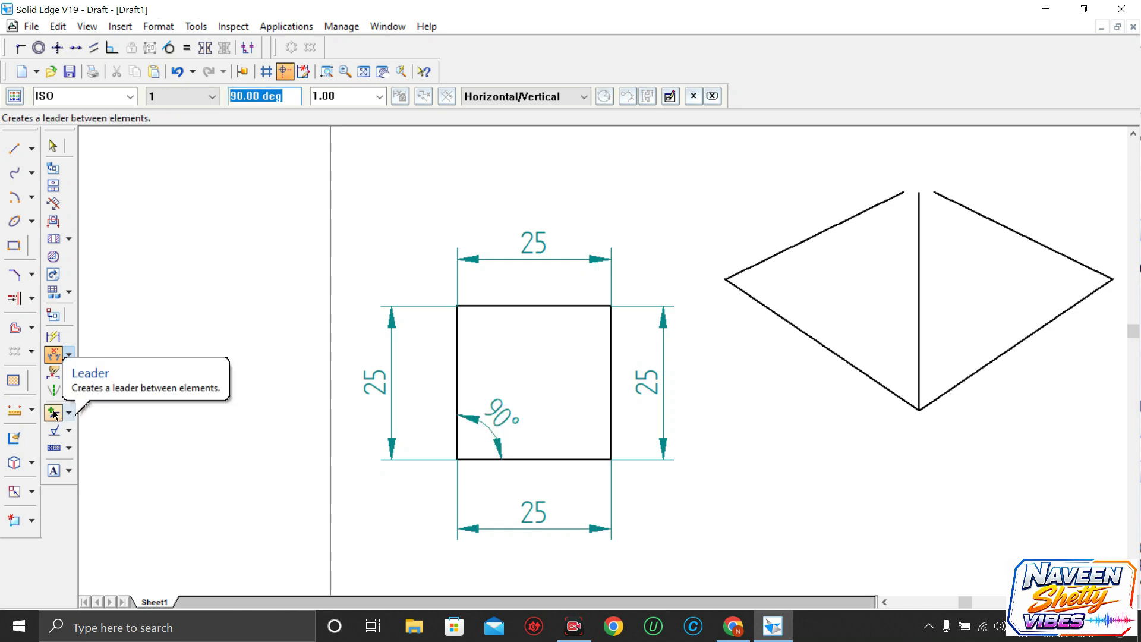
# Add Angle Between dimensions inside the upper-left and upper-right corners of the 25 mm square
pyautogui.click(53, 354)
pyautogui.click(459, 330)
pyautogui.click(472, 305)
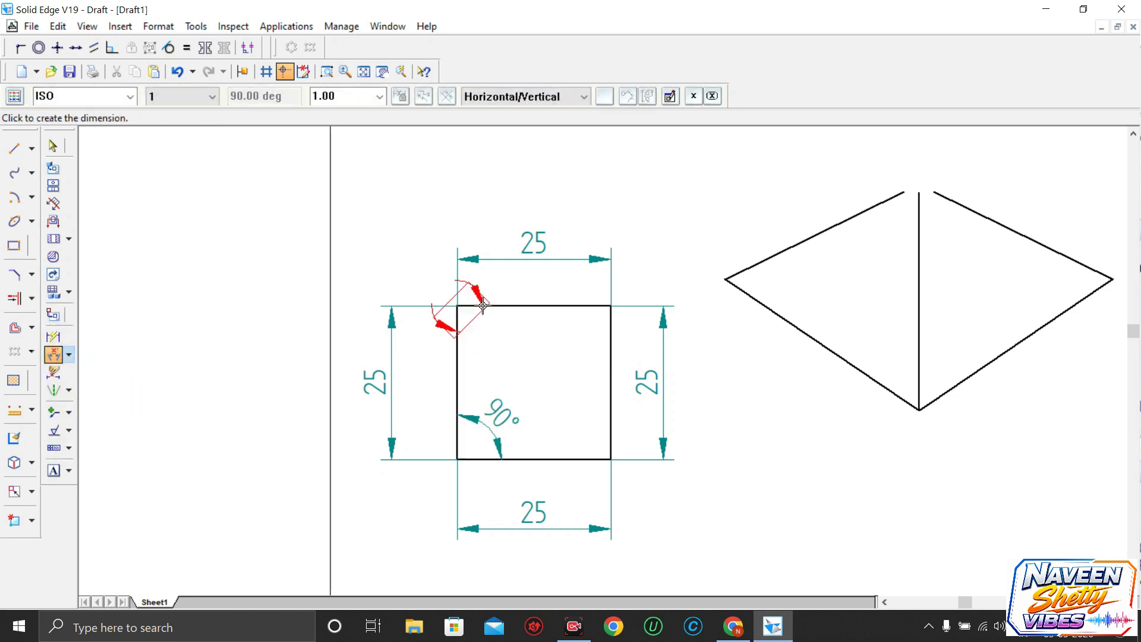
pyautogui.click(499, 338)
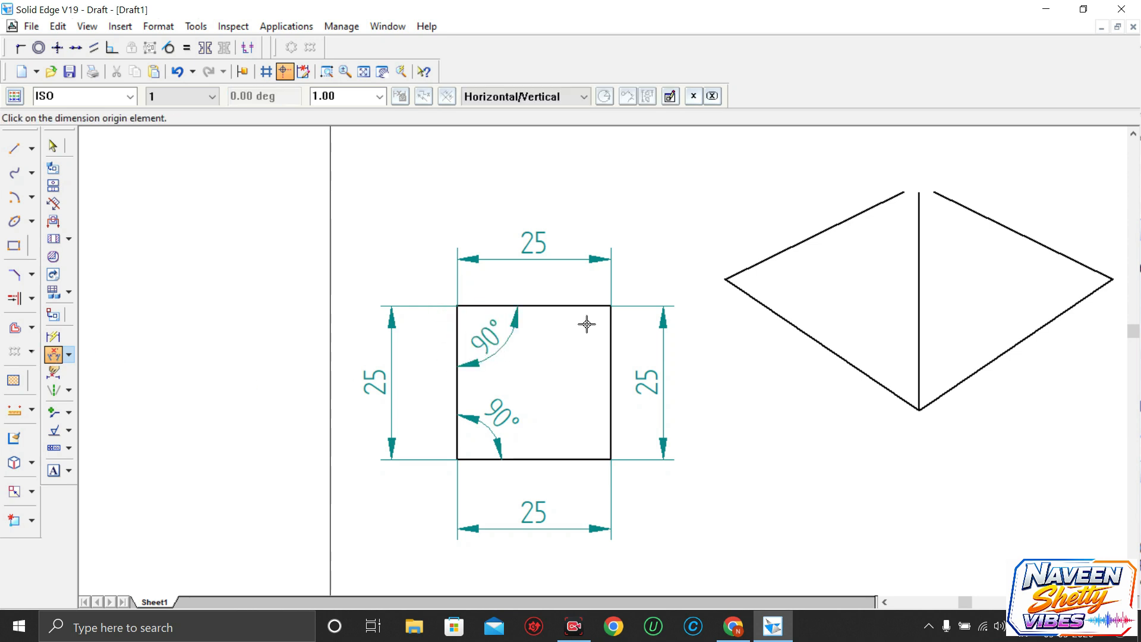
pyautogui.click(598, 306)
pyautogui.click(610, 329)
pyautogui.click(578, 342)
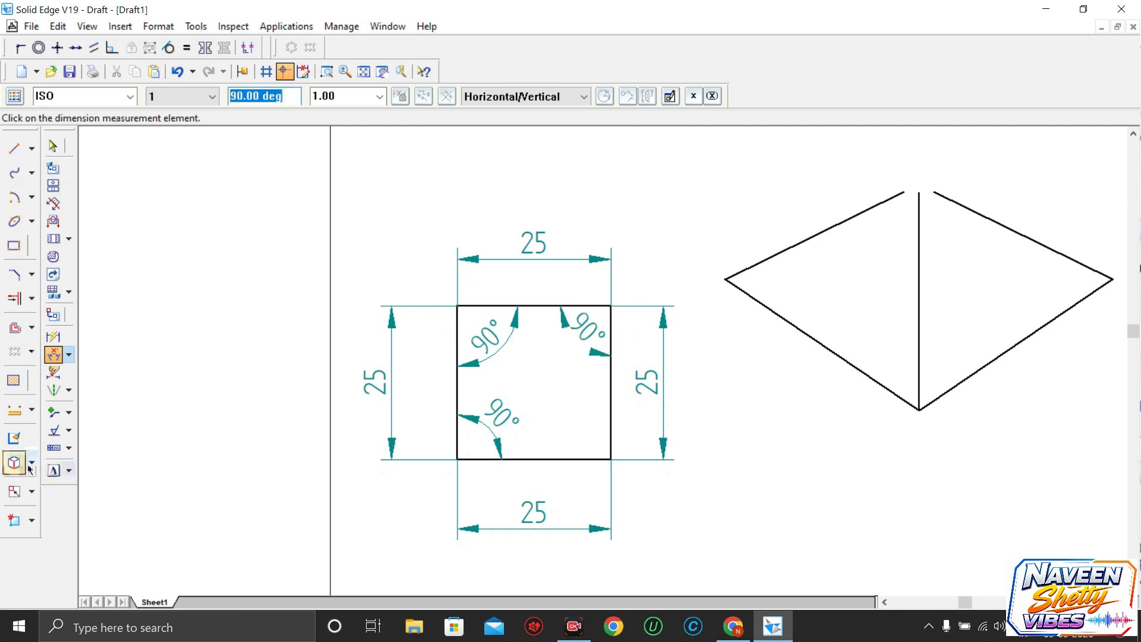
# Label the square's corners with text: a at lower left, b at lower right, and c at both upper corners
pyautogui.click(68, 355)
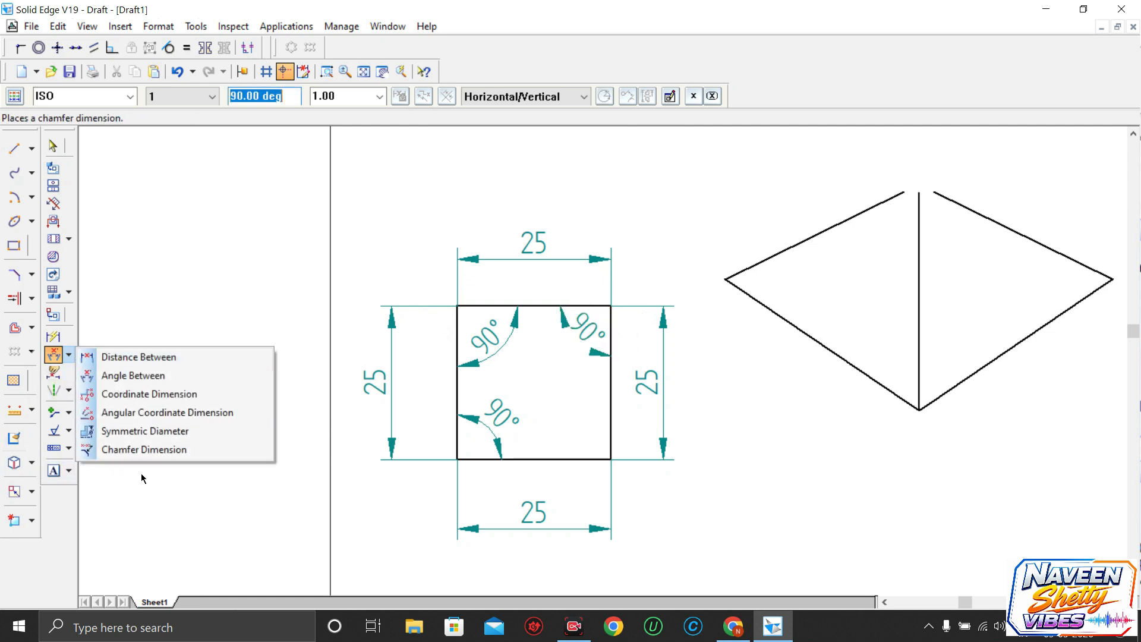
pyautogui.click(113, 477)
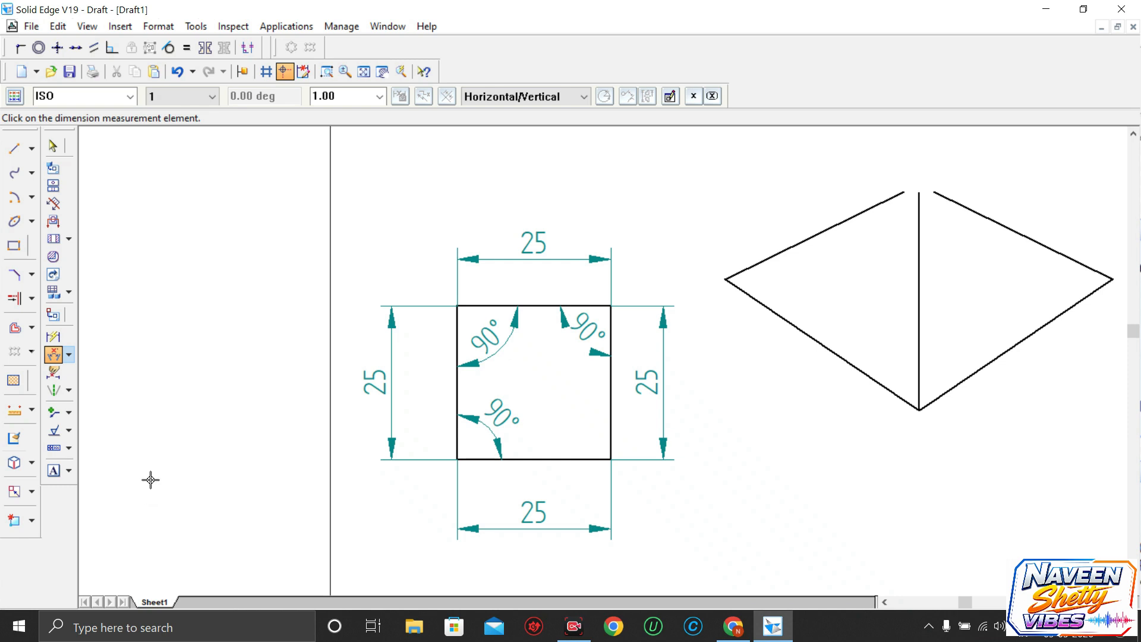
pyautogui.click(70, 472)
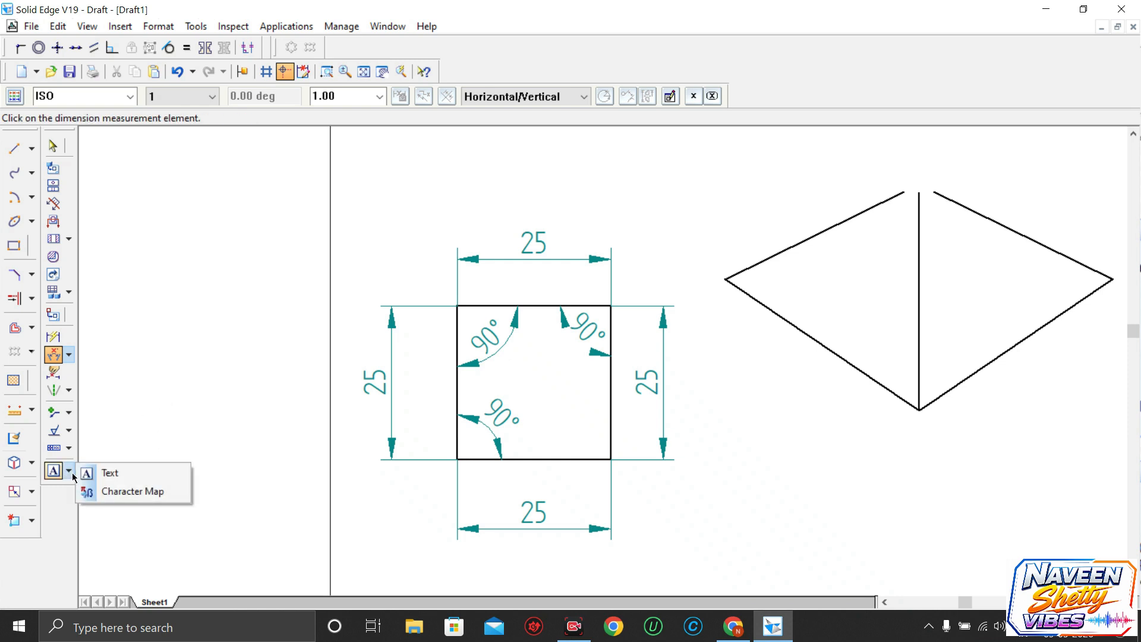
pyautogui.click(110, 473)
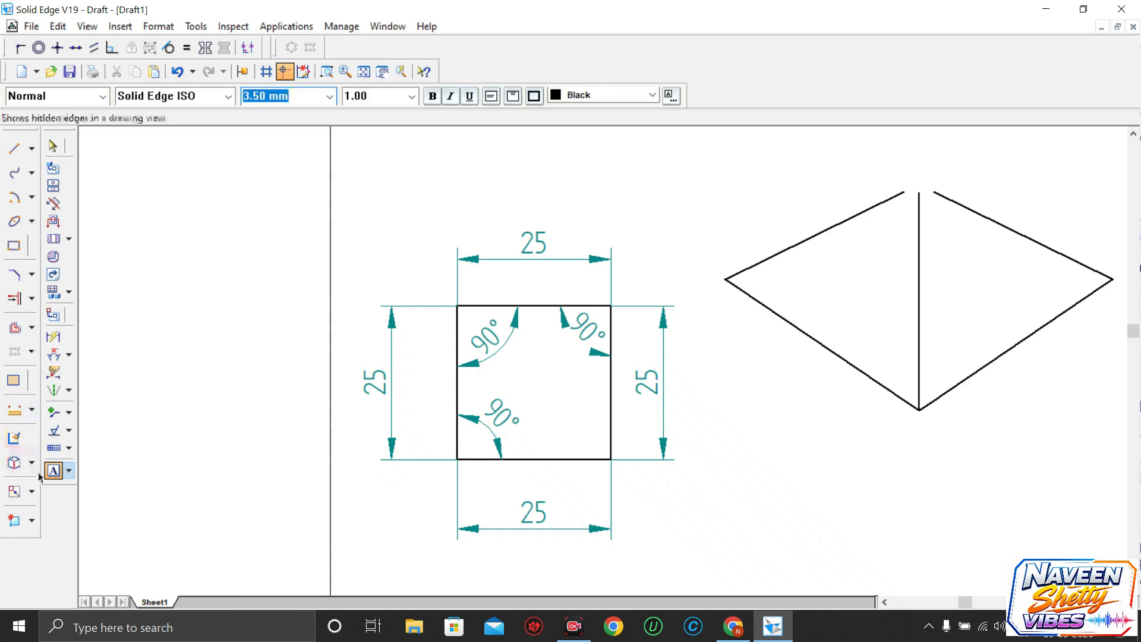
pyautogui.click(449, 478)
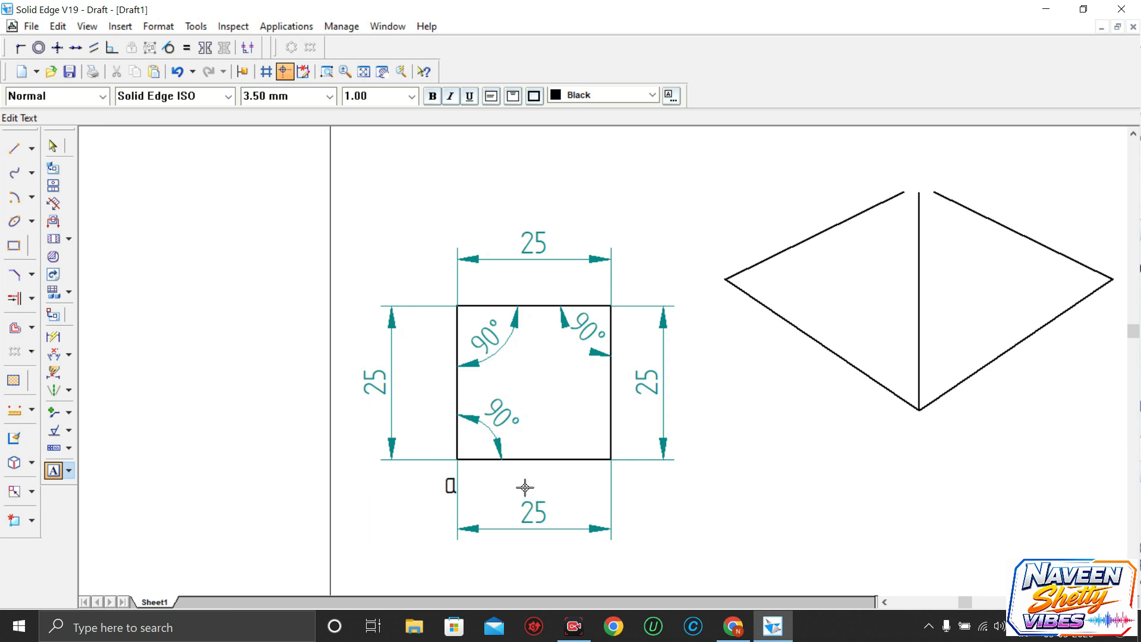
pyautogui.click(634, 469)
pyautogui.write('b')
pyautogui.click(620, 300)
pyautogui.write('c')
pyautogui.click(422, 296)
pyautogui.write('c')
# Place the text "abcde" at 5 mm height above the square's top dimension
pyautogui.click(56, 473)
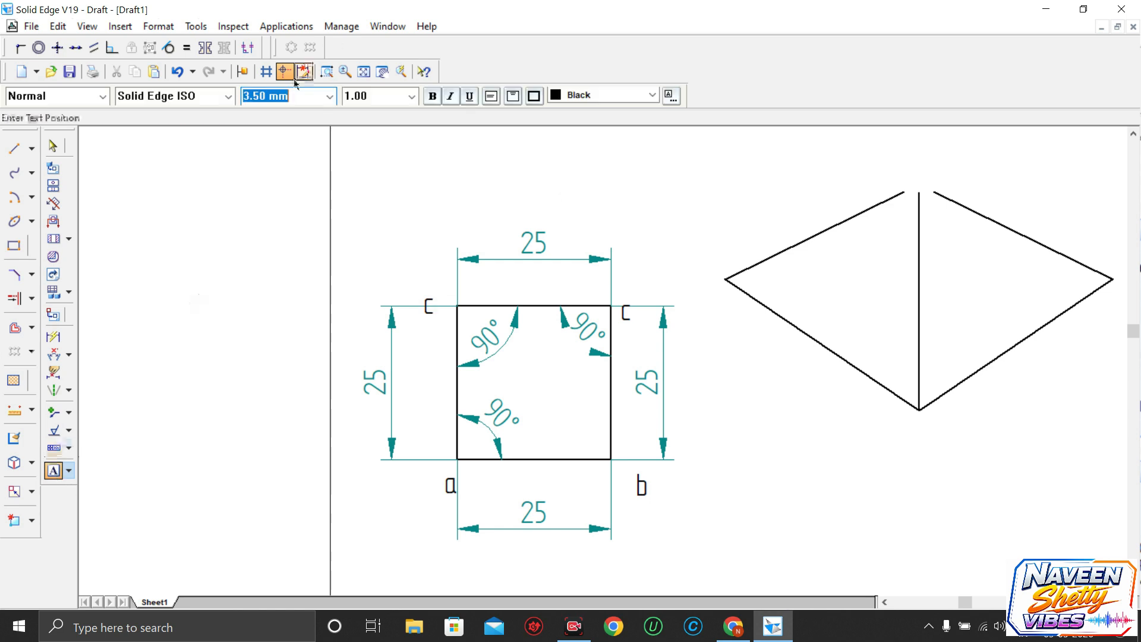
pyautogui.write('5')
pyautogui.press('Tab')
pyautogui.click(520, 209)
pyautogui.write('abcde')
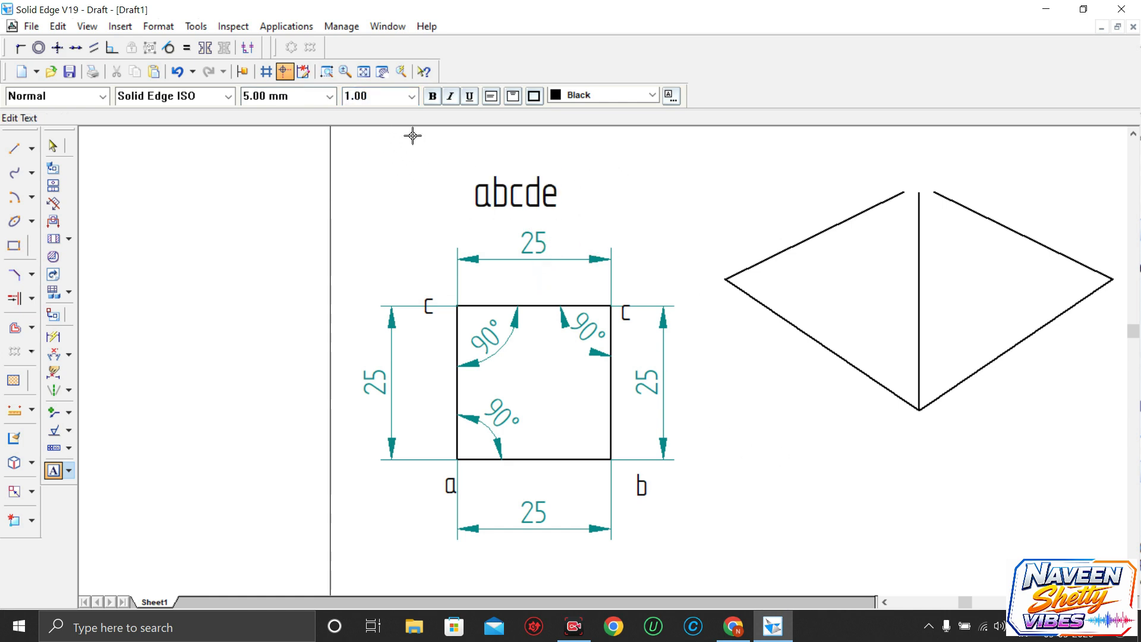
# Delete all geometry, dimensions and text from the sheet
pyautogui.click(364, 71)
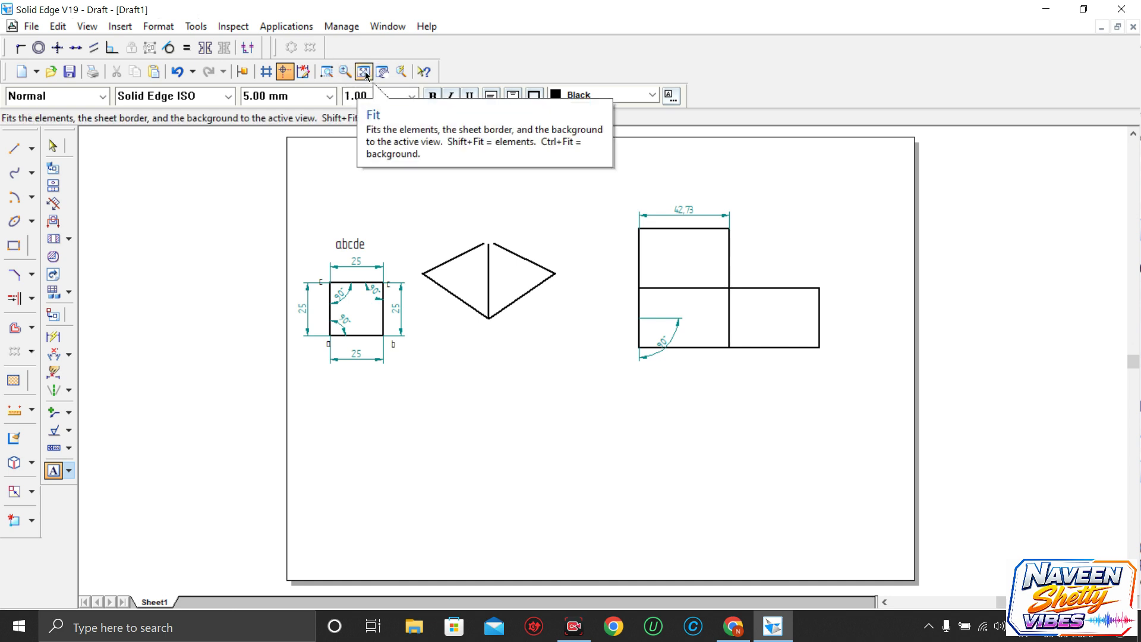
pyautogui.click(326, 72)
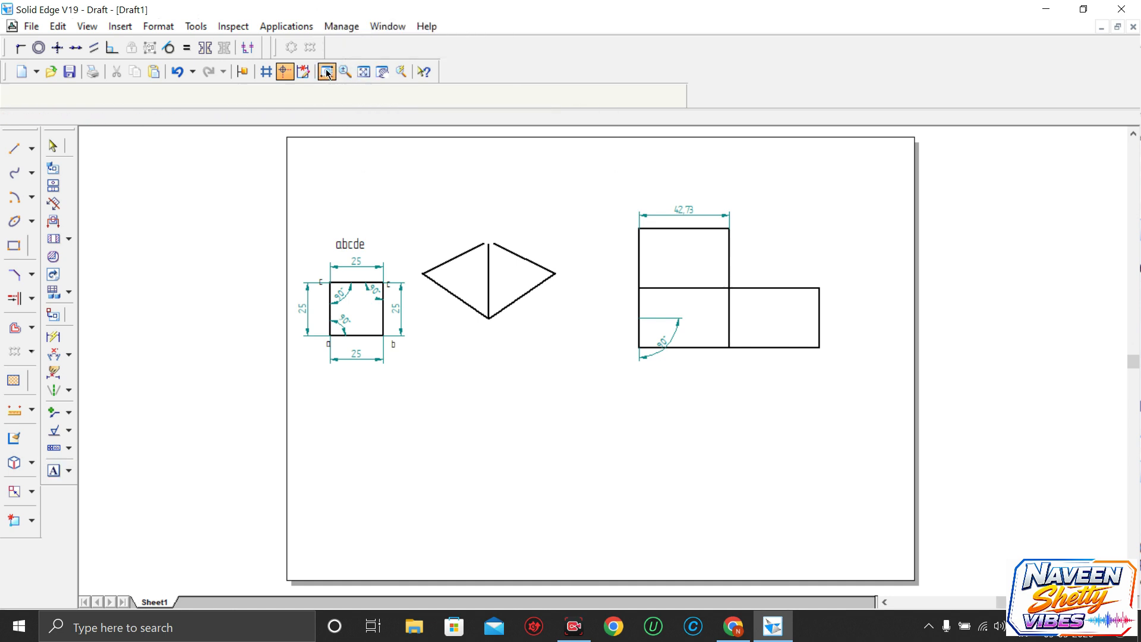
pyautogui.moveTo(283, 229); pyautogui.dragTo(430, 374)
pyautogui.rightClick(596, 369)
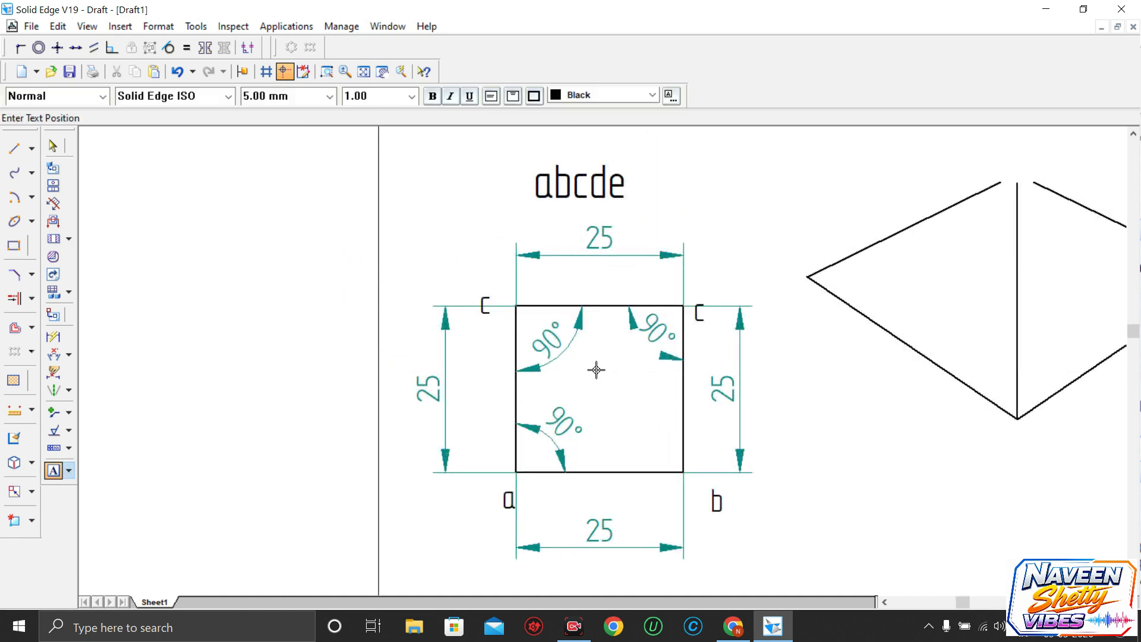
pyautogui.click(363, 71)
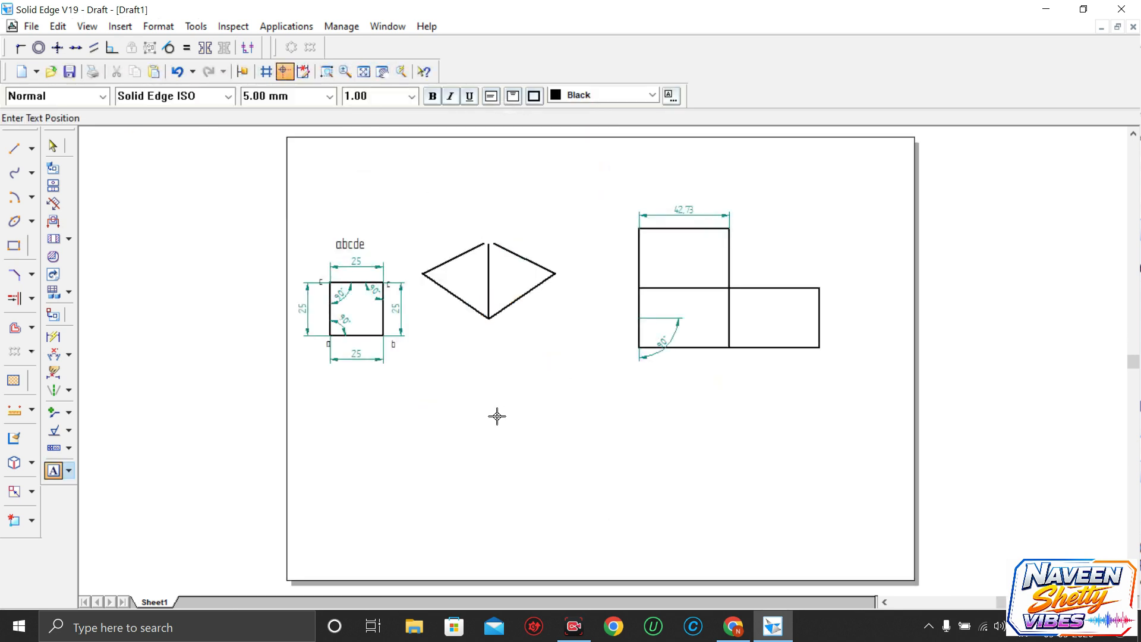
pyautogui.hotkey('ctrl', 'a')
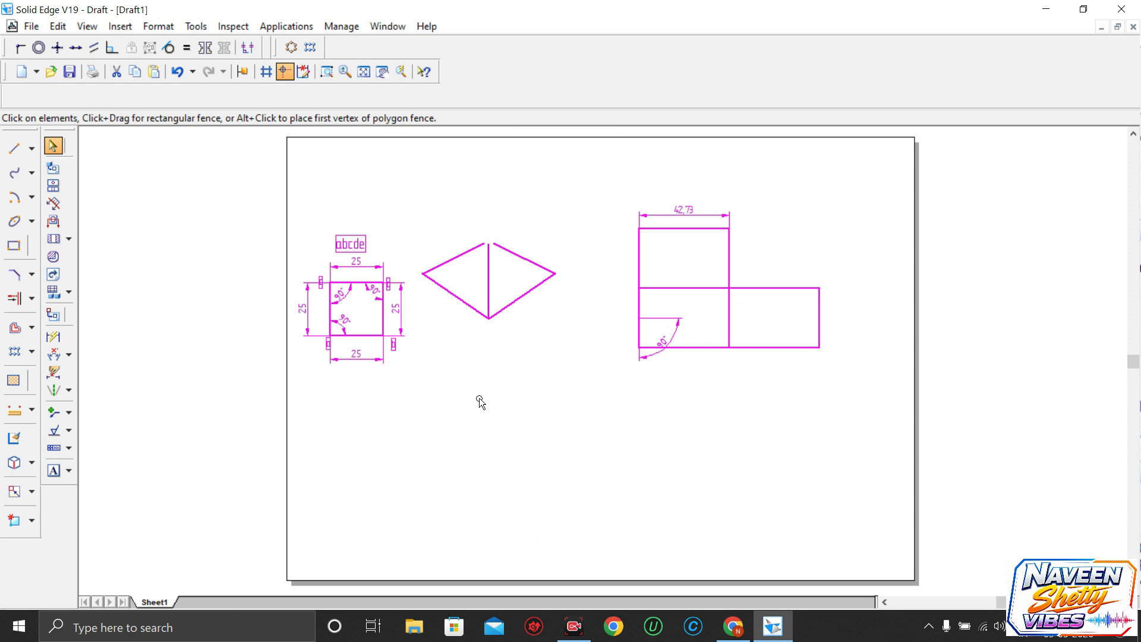
pyautogui.press('Delete')
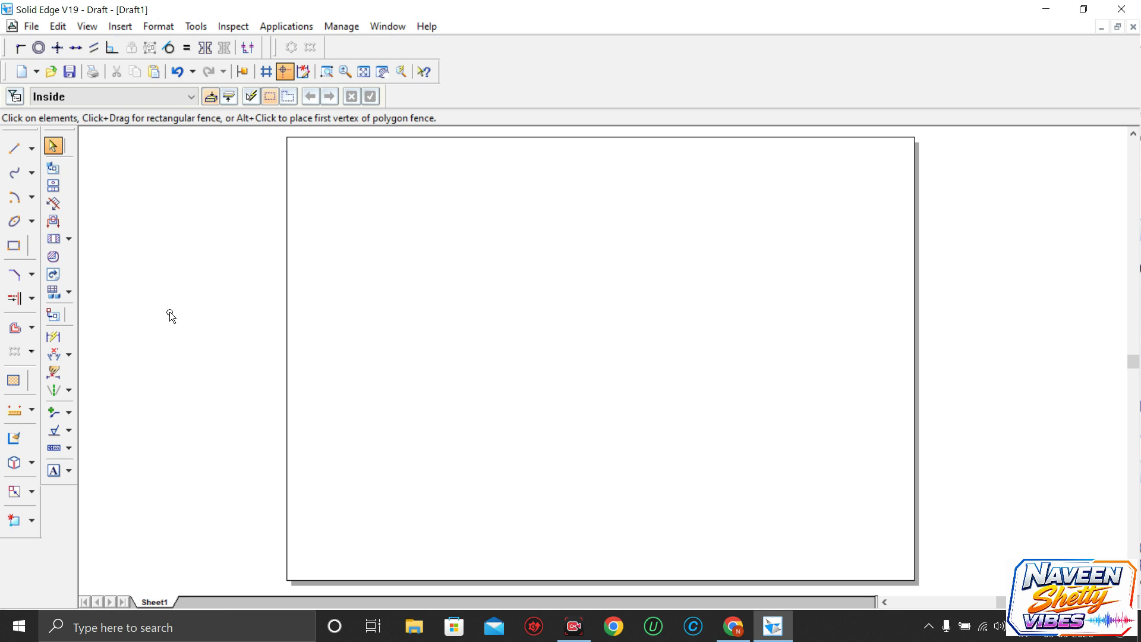
# Draw a 50 by 50 mm square at 0 degrees in the upper-left area of the sheet
pyautogui.click(13, 246)
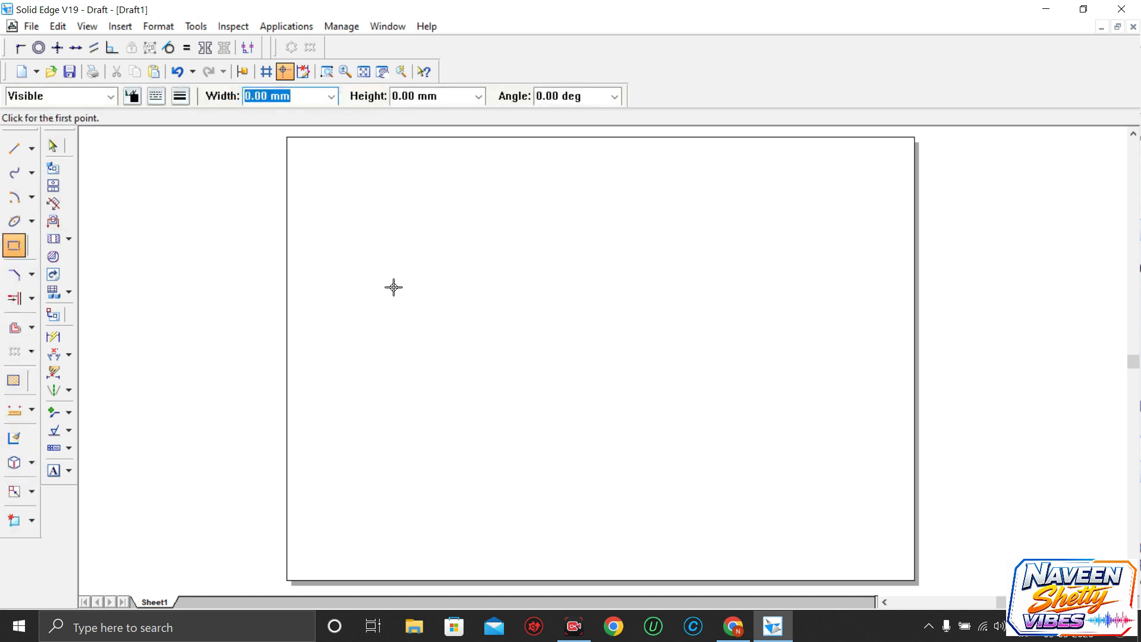
pyautogui.click(382, 266)
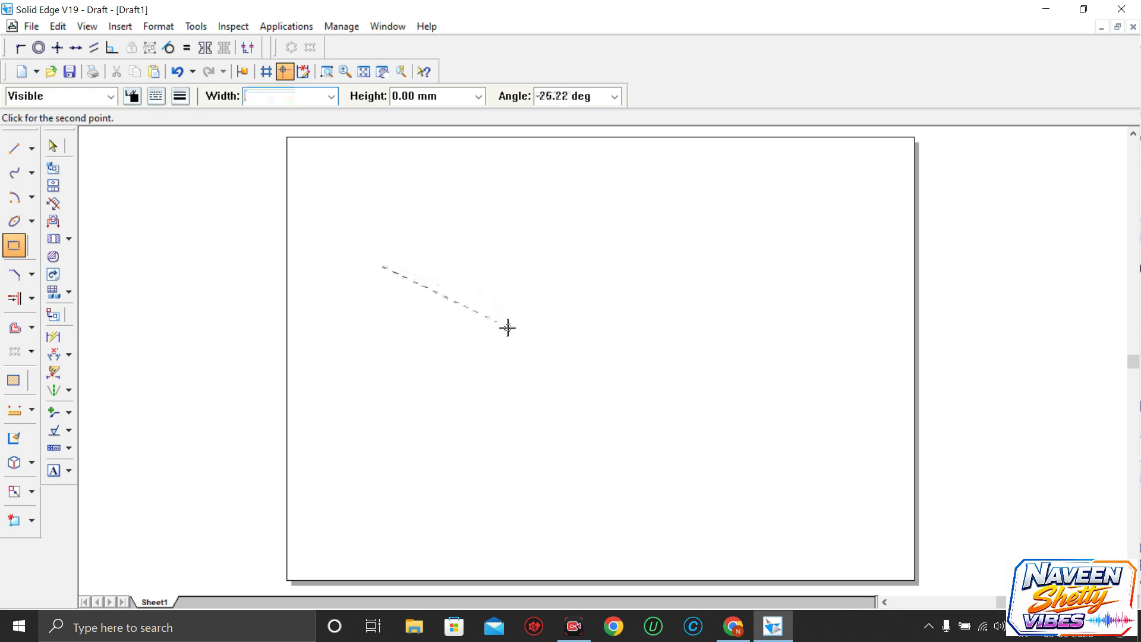
pyautogui.click(488, 267)
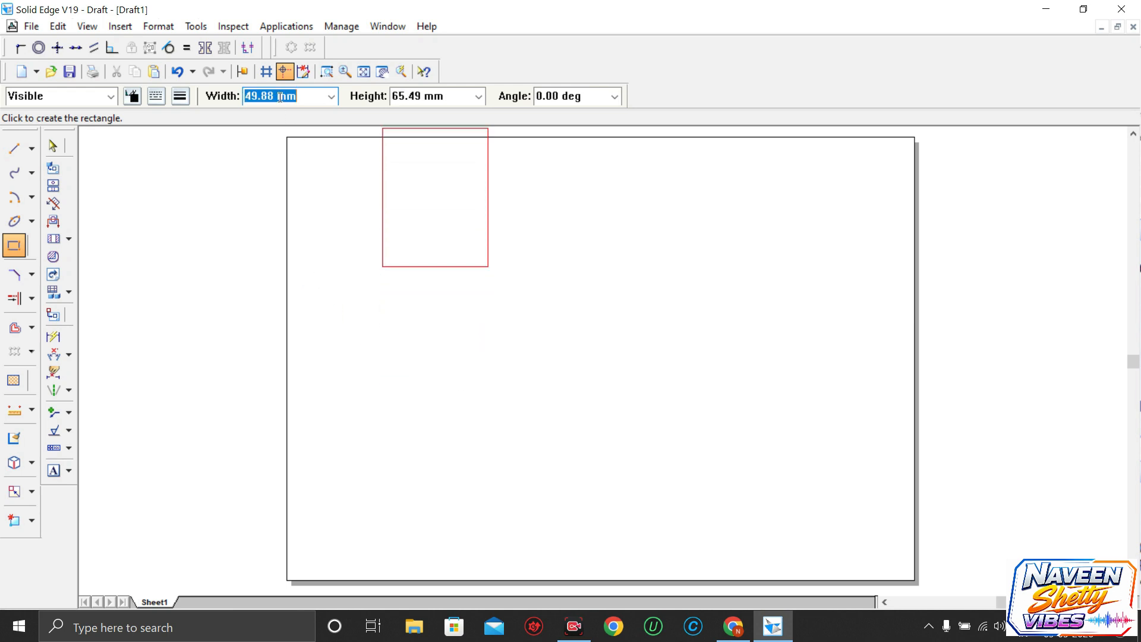
pyautogui.write('50')
pyautogui.press('Tab')
pyautogui.write('50')
pyautogui.press('Tab')
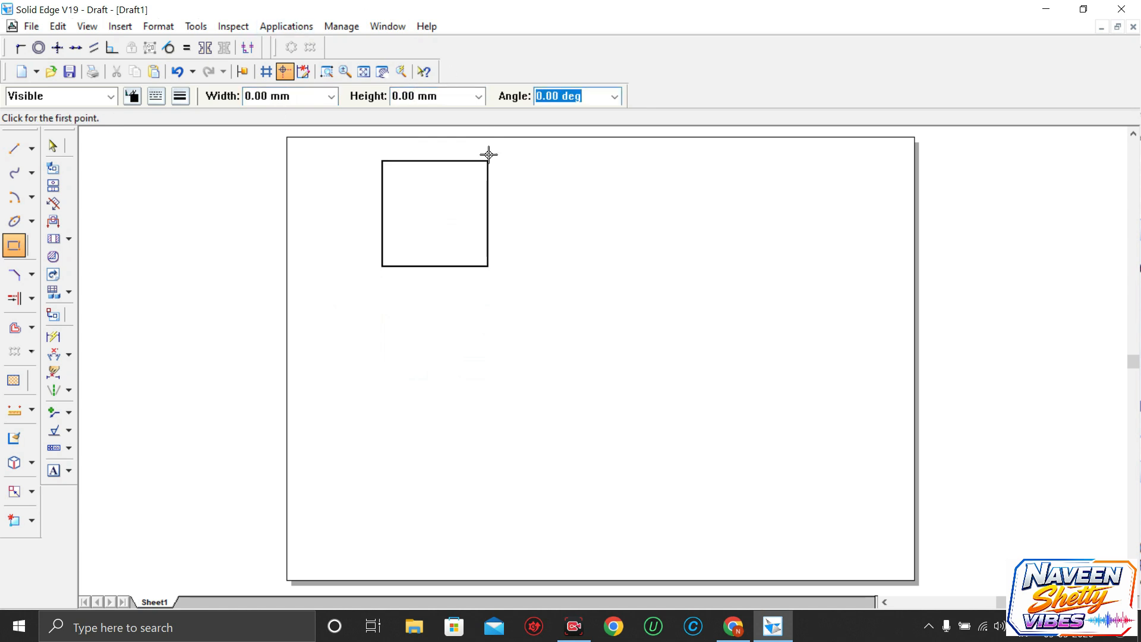
# Dimension the bottom, right and left sides of the 50 mm square, placing each dimension outside its edge
pyautogui.click(53, 337)
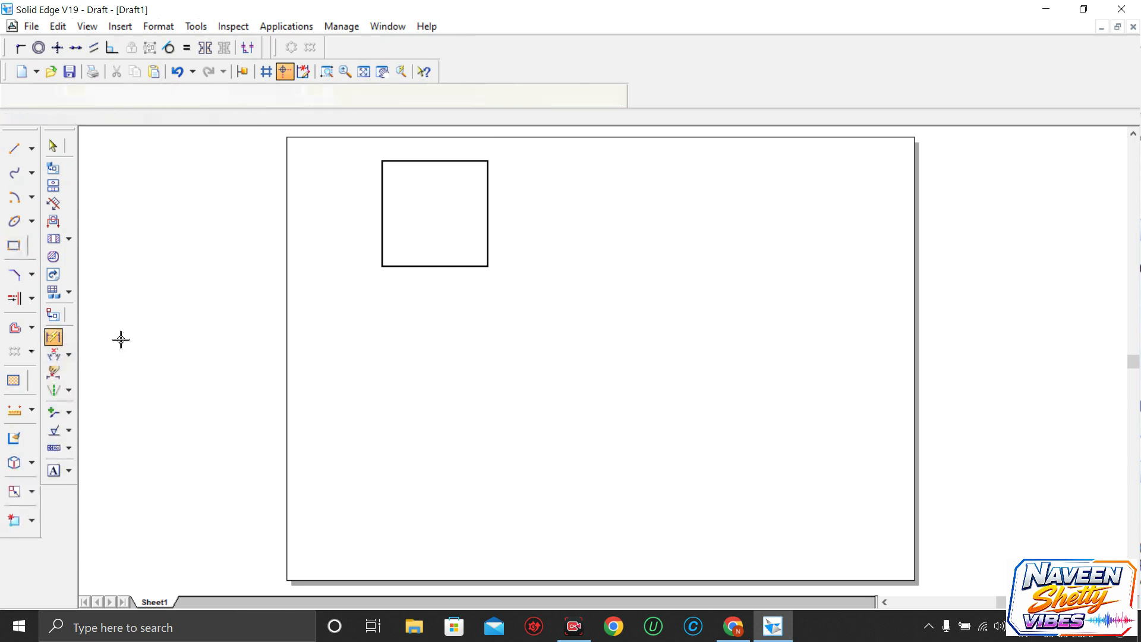
pyautogui.click(424, 266)
pyautogui.click(426, 290)
pyautogui.click(487, 222)
pyautogui.click(506, 223)
pyautogui.click(383, 237)
pyautogui.click(364, 234)
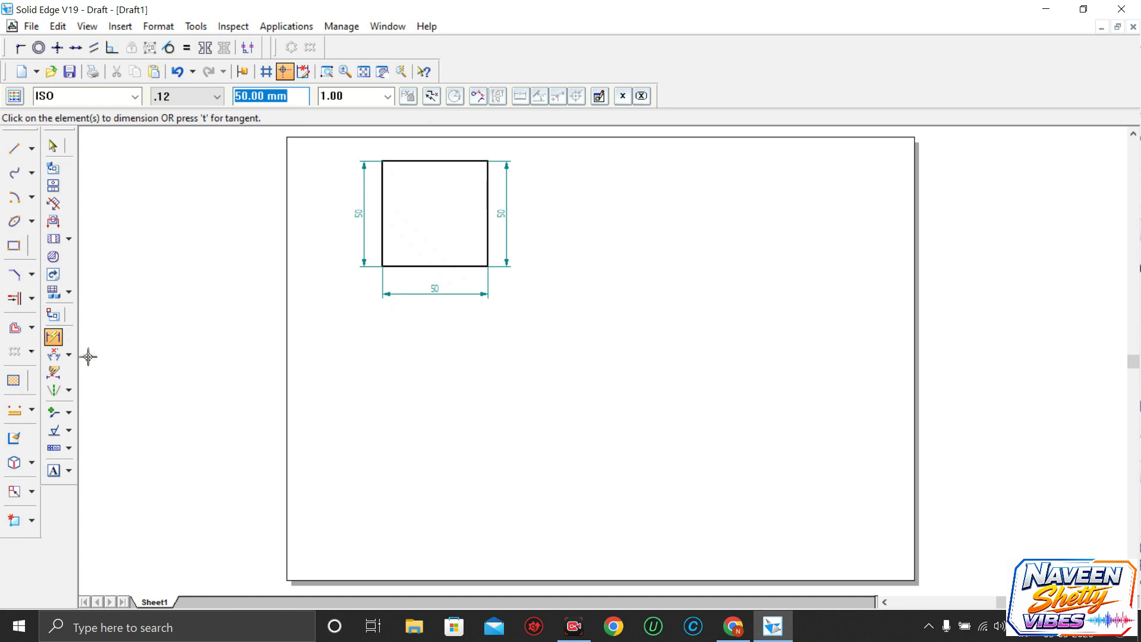
# Draw an 80 mm wide, 40 mm high rectangle at the sheet's upper-right area, extending above the top border
pyautogui.click(17, 247)
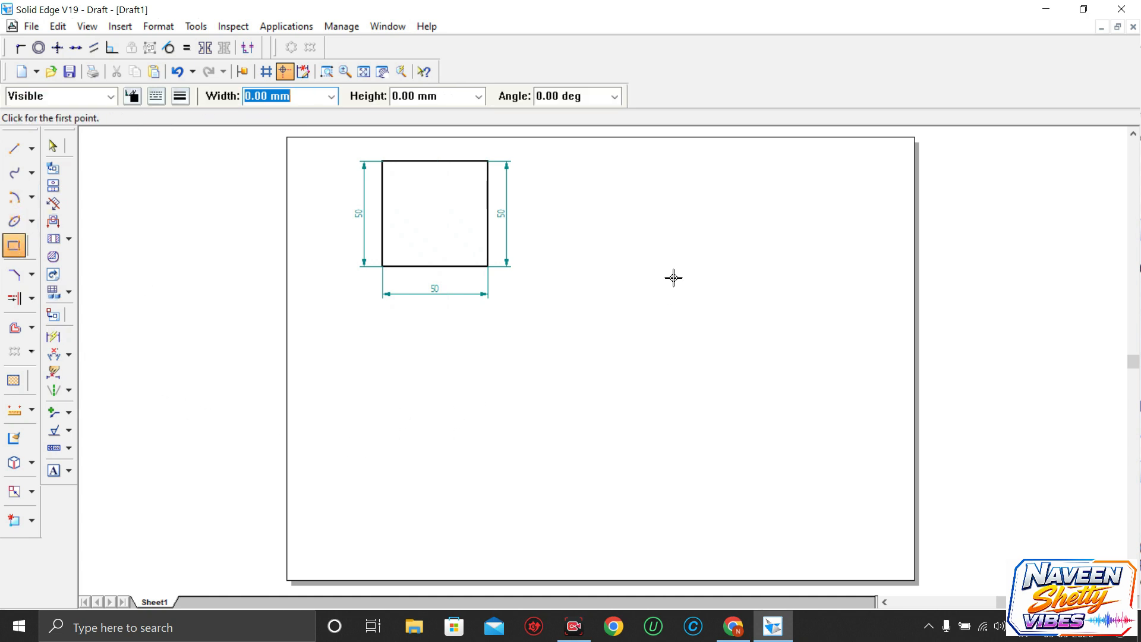
pyautogui.click(625, 190)
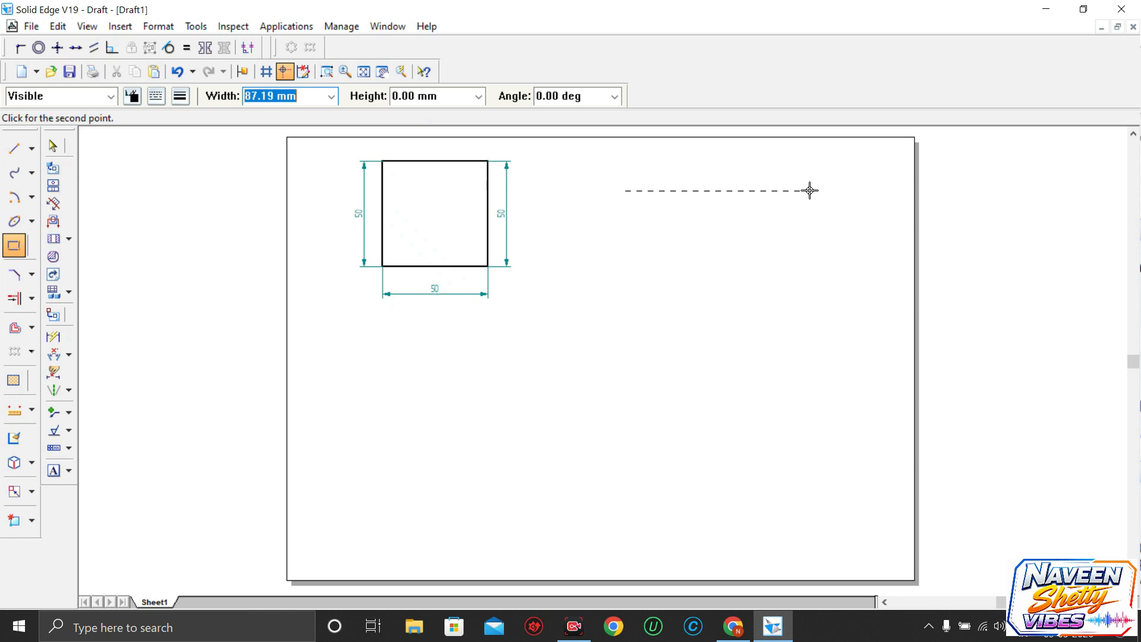
pyautogui.write('80')
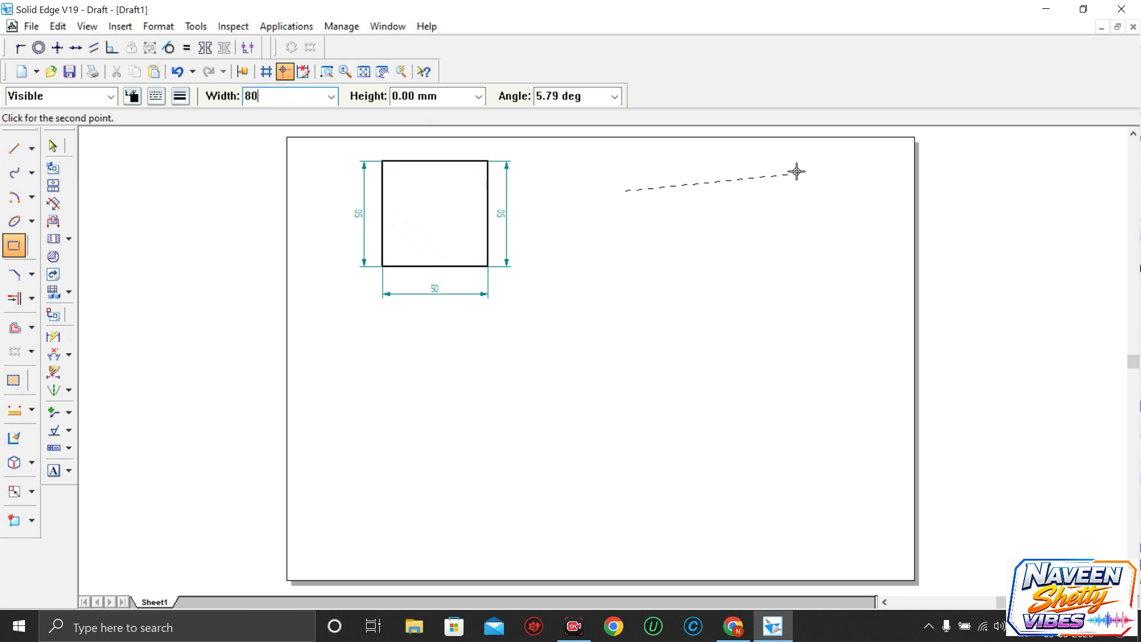
pyautogui.press('Tab')
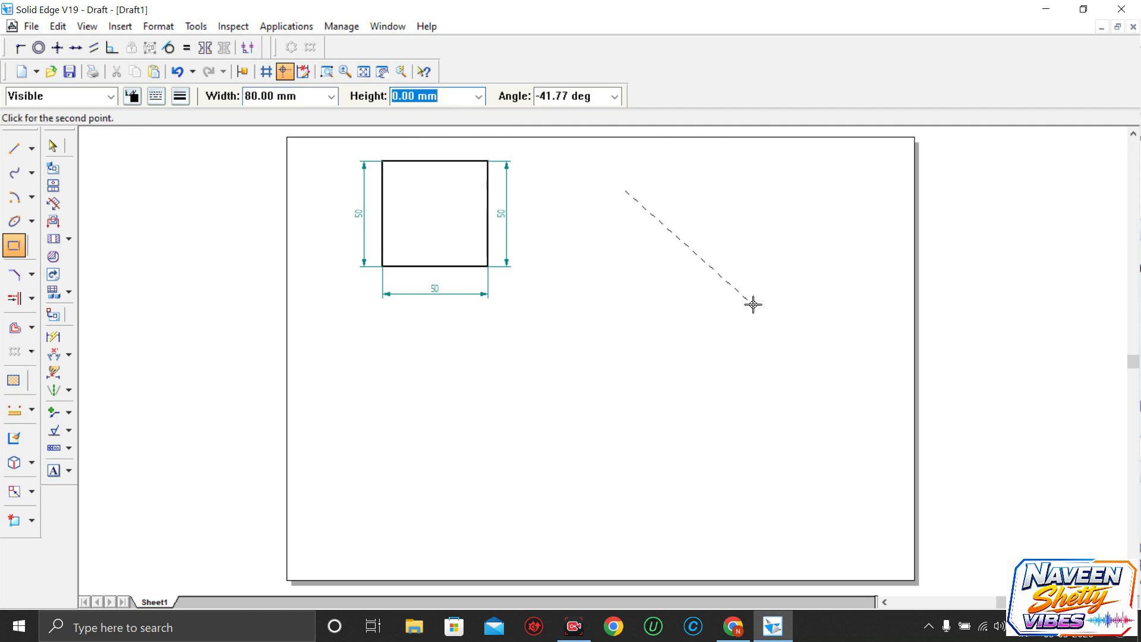
pyautogui.write('40')
pyautogui.press('Tab')
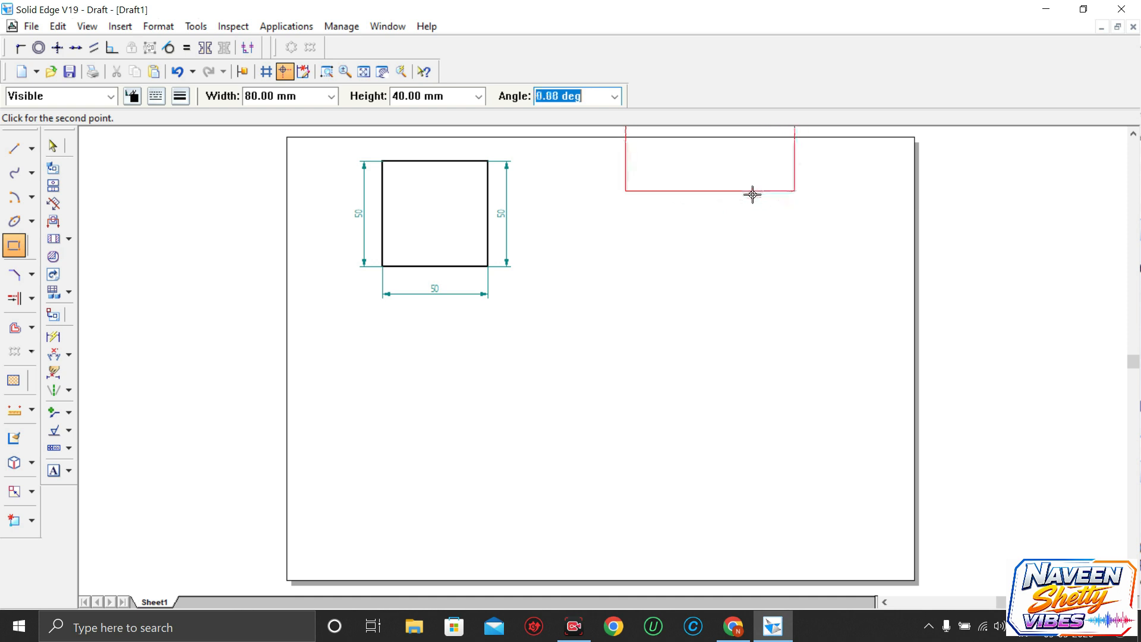
pyautogui.click(752, 195)
# Move the 80 by 40 mm rectangle down so it lies fully inside the sheet border
pyautogui.scroll(1, 776, 231)
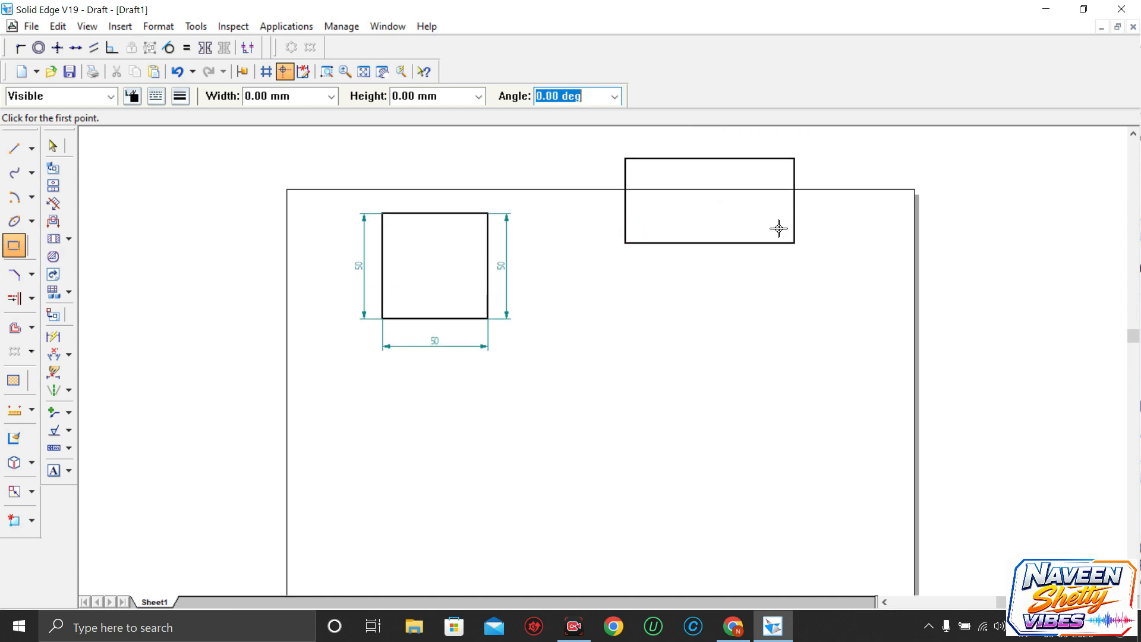
pyautogui.press('Escape')
pyautogui.moveTo(604, 143); pyautogui.dragTo(784, 312)
pyautogui.click(537, 333)
# Dimension the bottom and right sides of the 80 by 40 mm rectangle, placing each dimension outside its edge
pyautogui.click(53, 336)
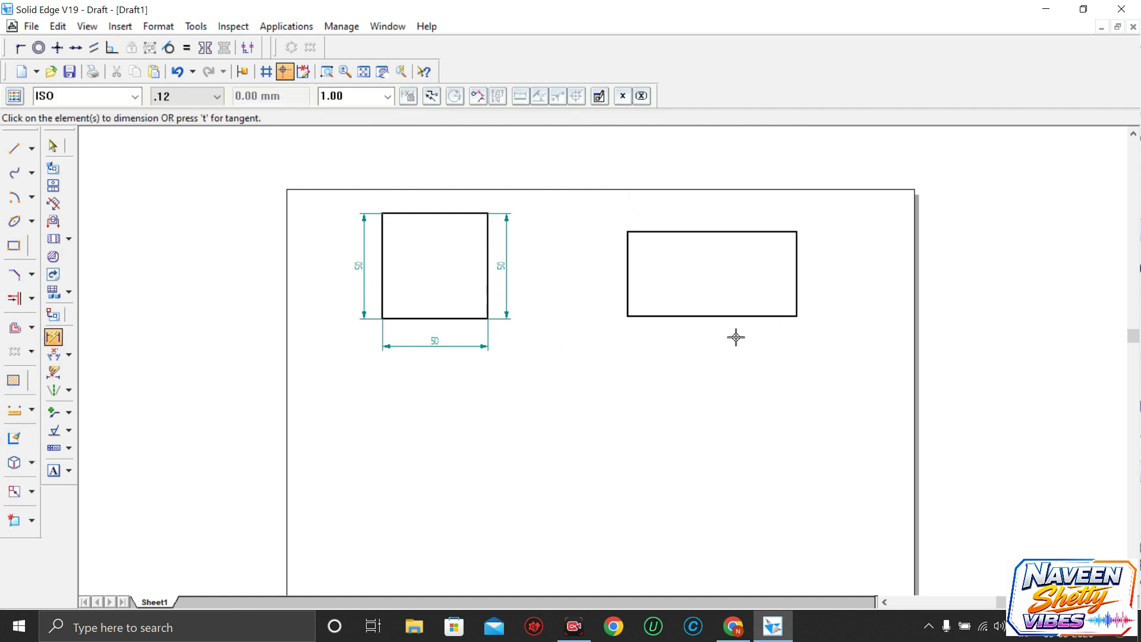
pyautogui.click(728, 316)
pyautogui.click(729, 337)
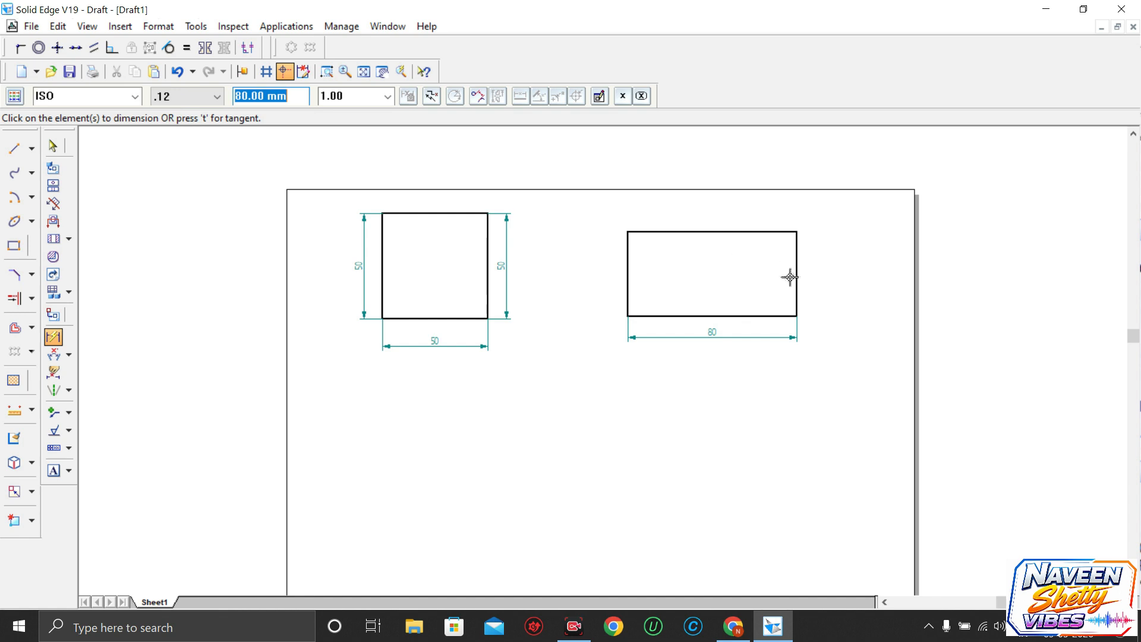
pyautogui.click(796, 275)
pyautogui.click(819, 273)
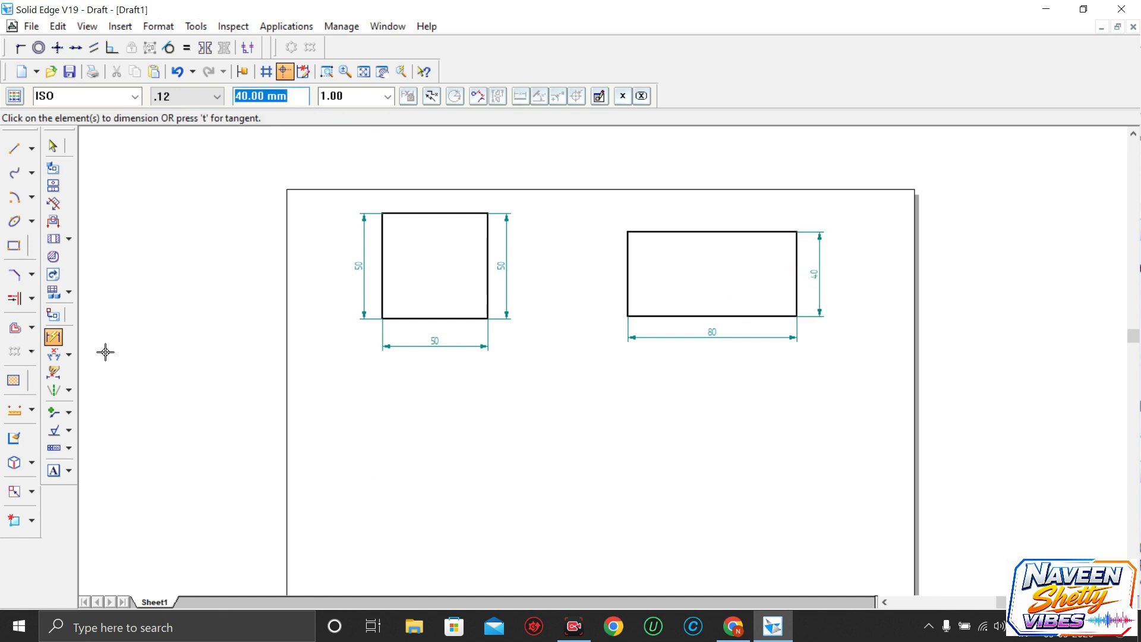
pyautogui.press('Escape')
# Draw a horizontal line 50 mm long at 0 degrees in the open area below the square
pyautogui.click(16, 147)
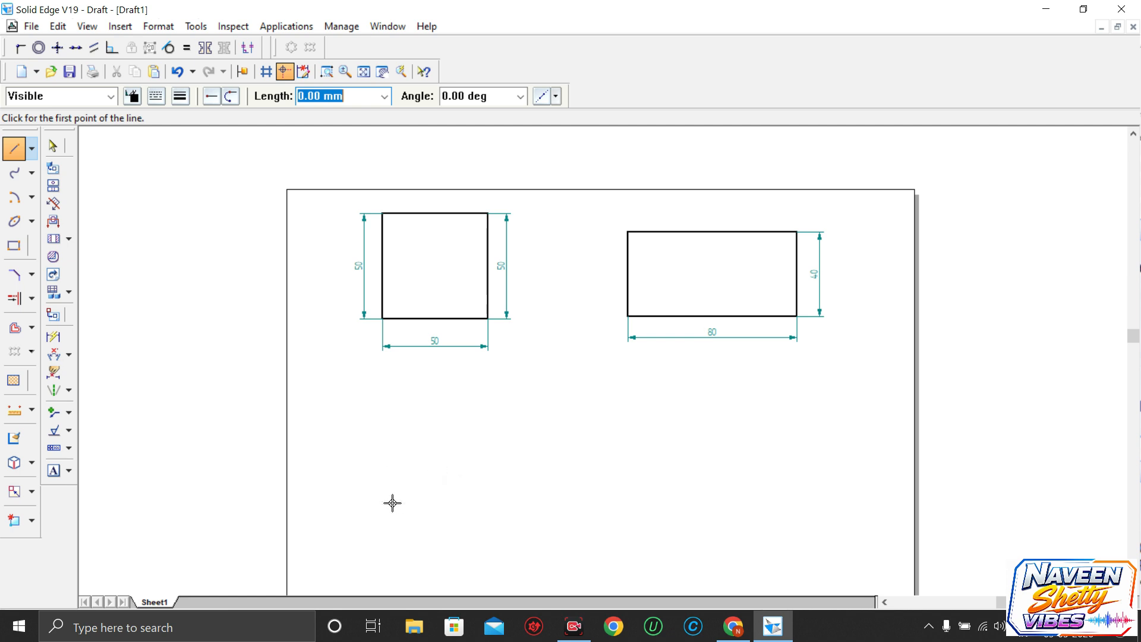
pyautogui.click(378, 483)
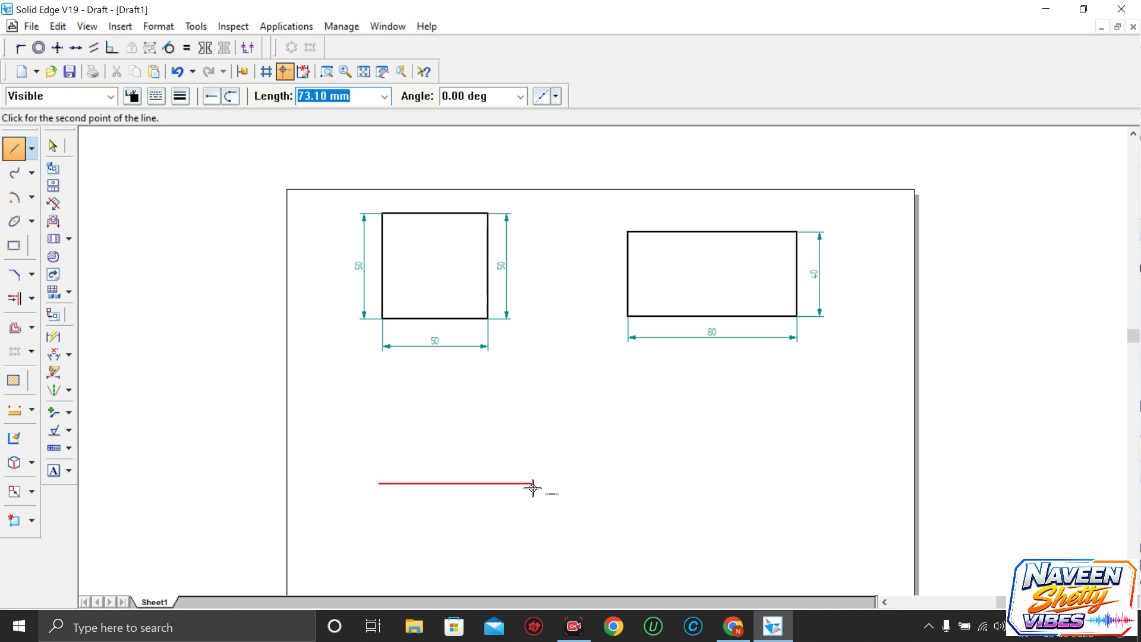
pyautogui.write('5')
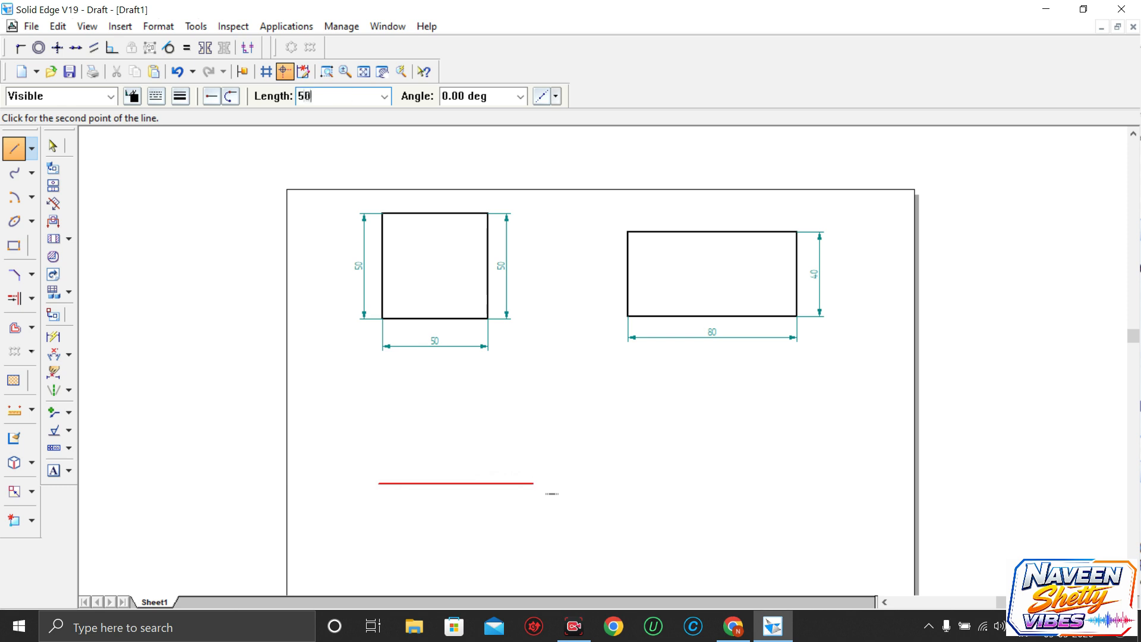
pyautogui.write('0')
pyautogui.press('Tab')
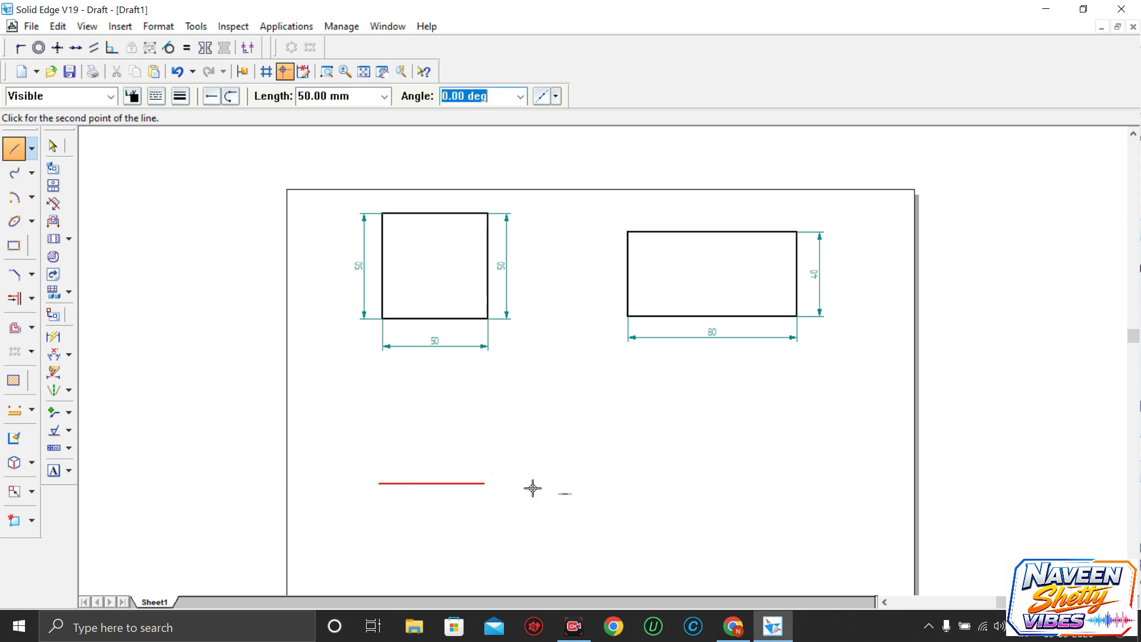
pyautogui.press('Return')
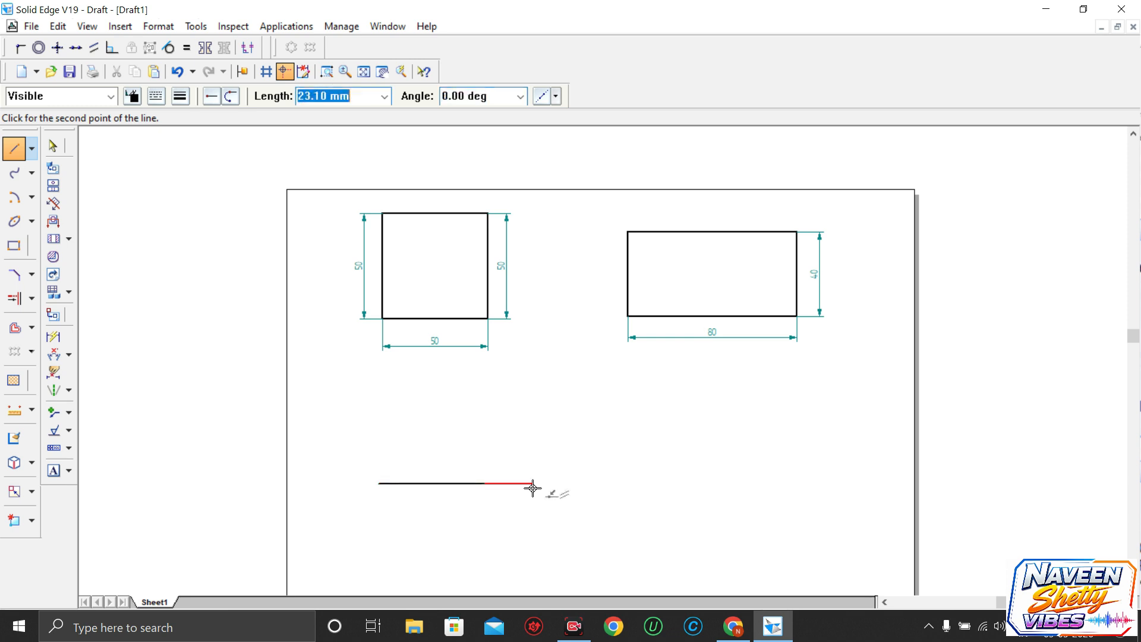
pyautogui.rightClick(532, 487)
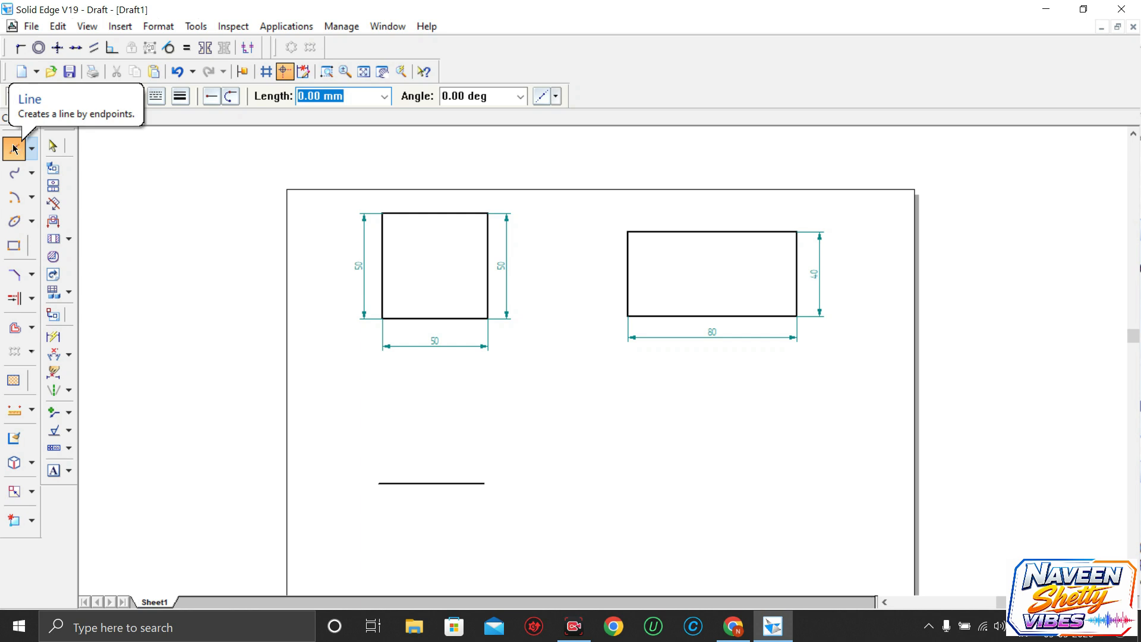
# Draw a 50 mm line at 60 degrees from the base line's left end and close the triangle to its right end
pyautogui.click(379, 483)
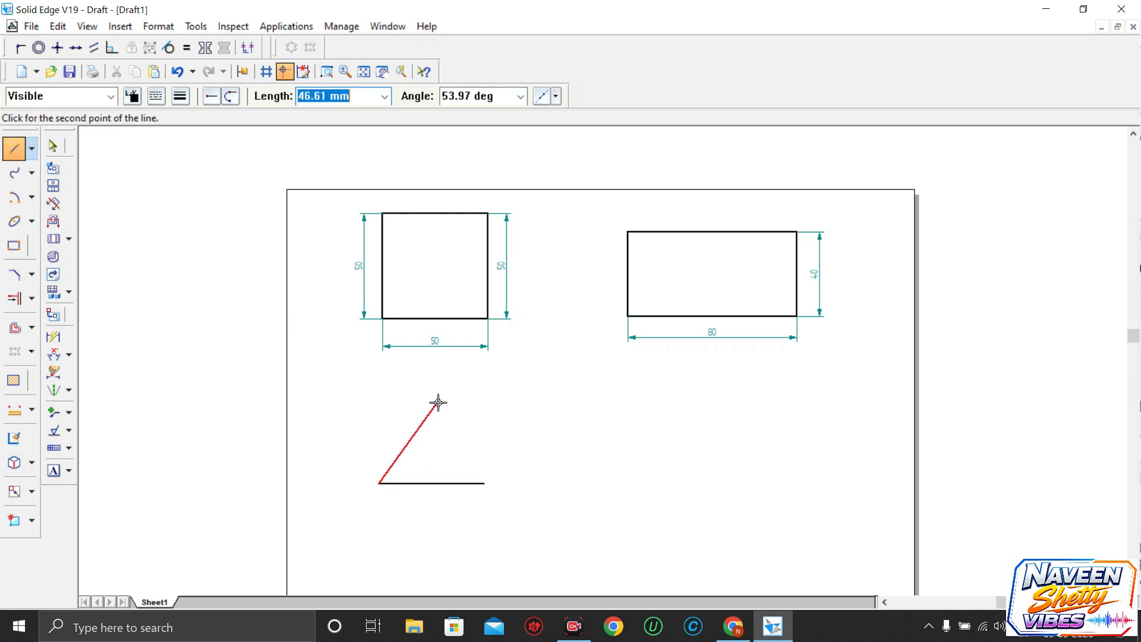
pyautogui.write('50')
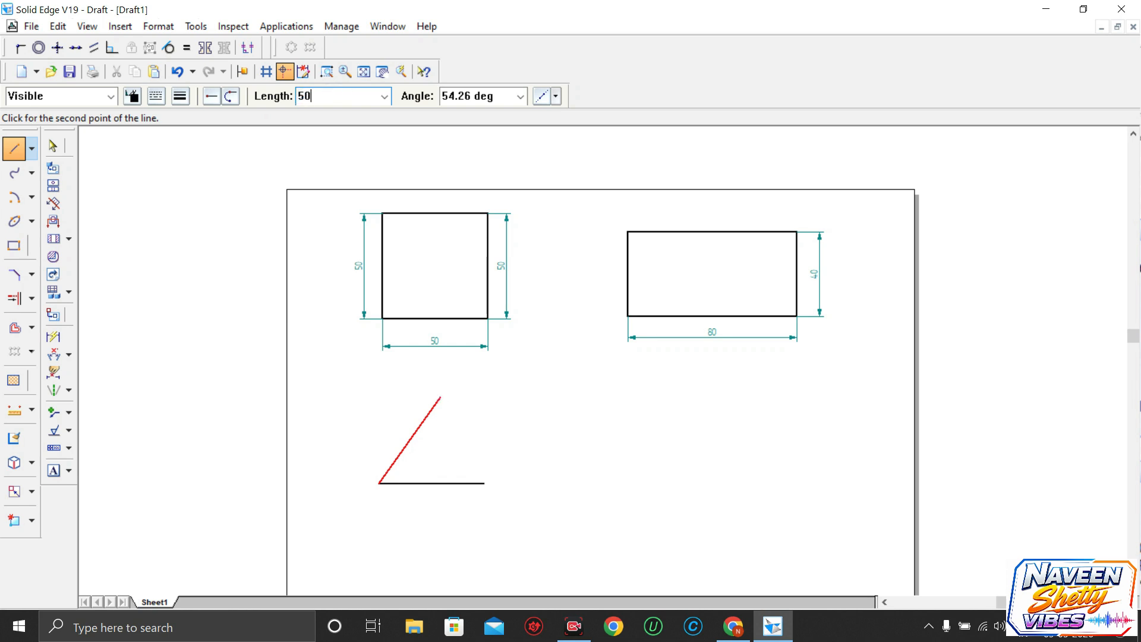
pyautogui.press('Tab')
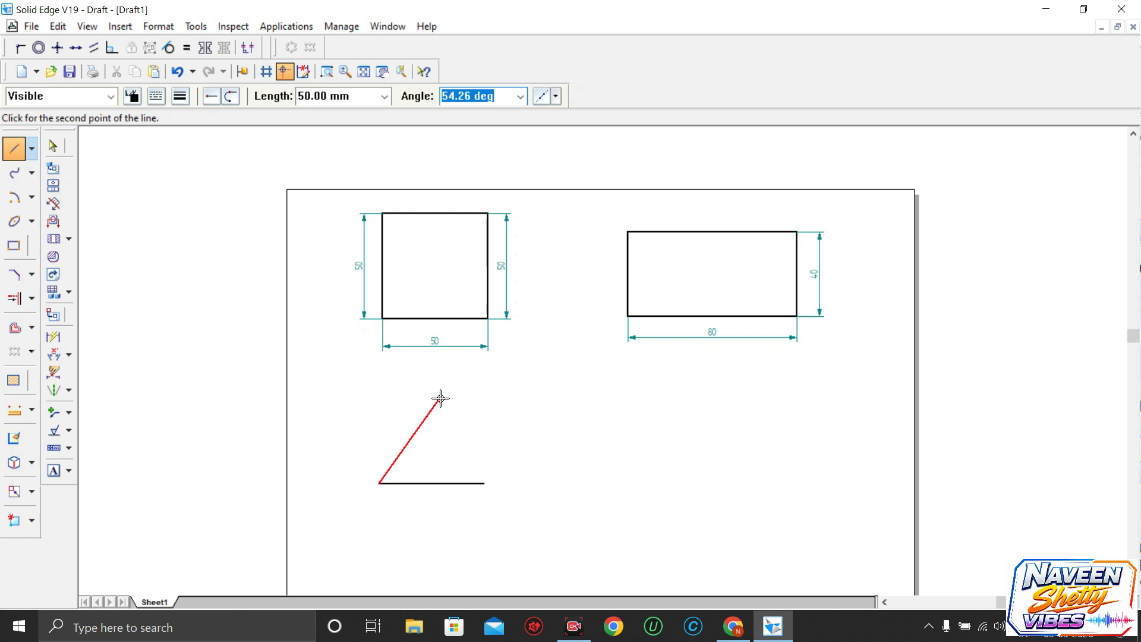
pyautogui.write('60')
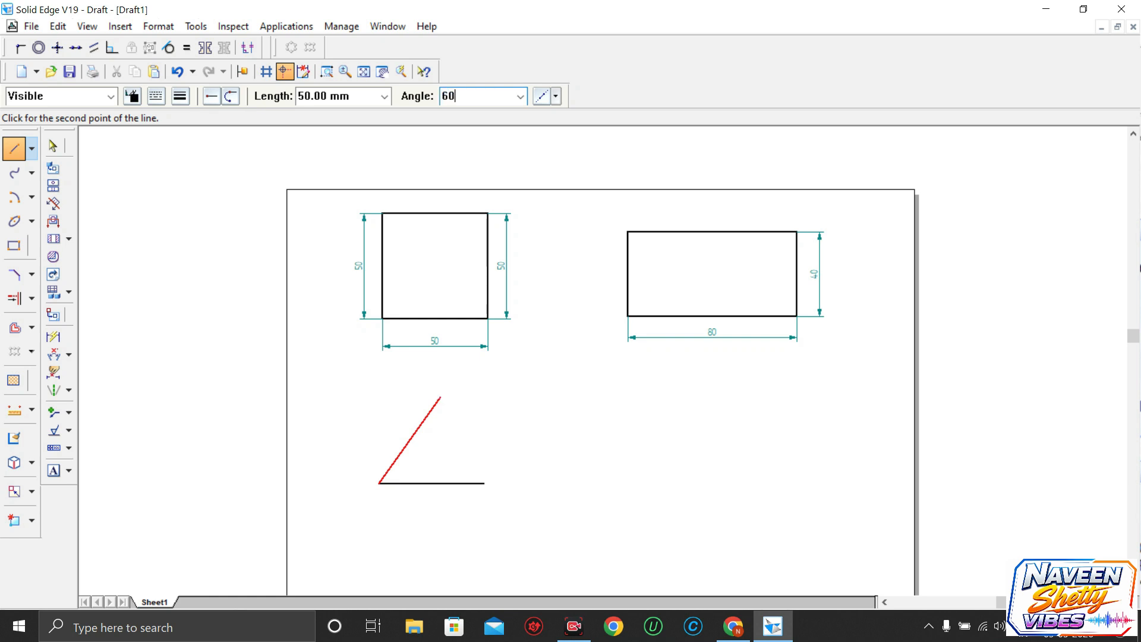
pyautogui.press('Return')
pyautogui.click(437, 395)
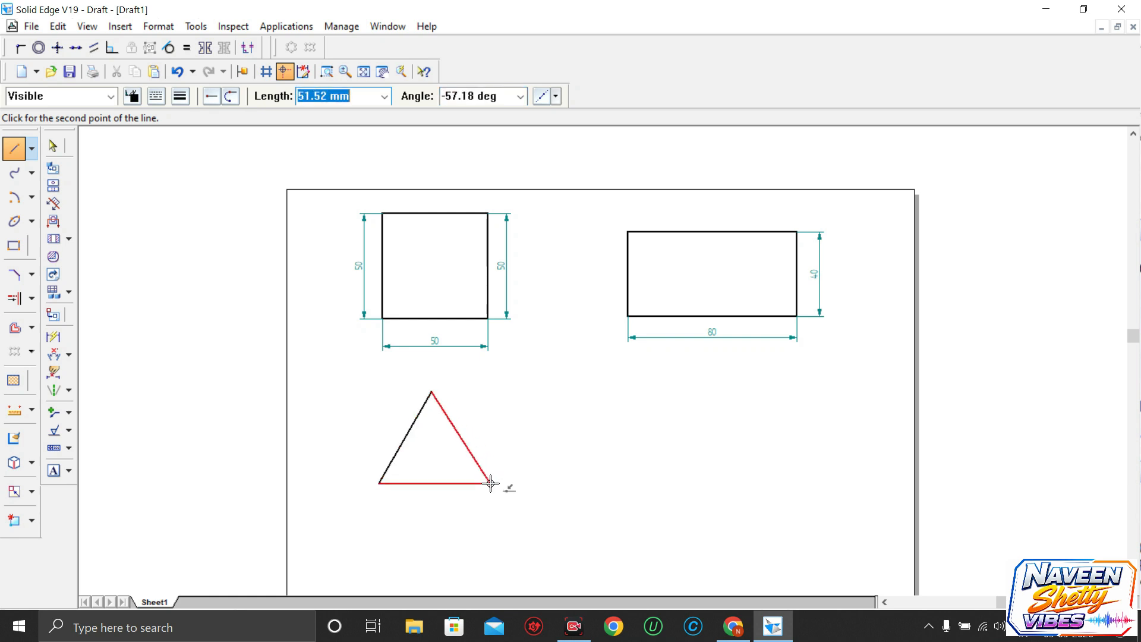
pyautogui.click(483, 483)
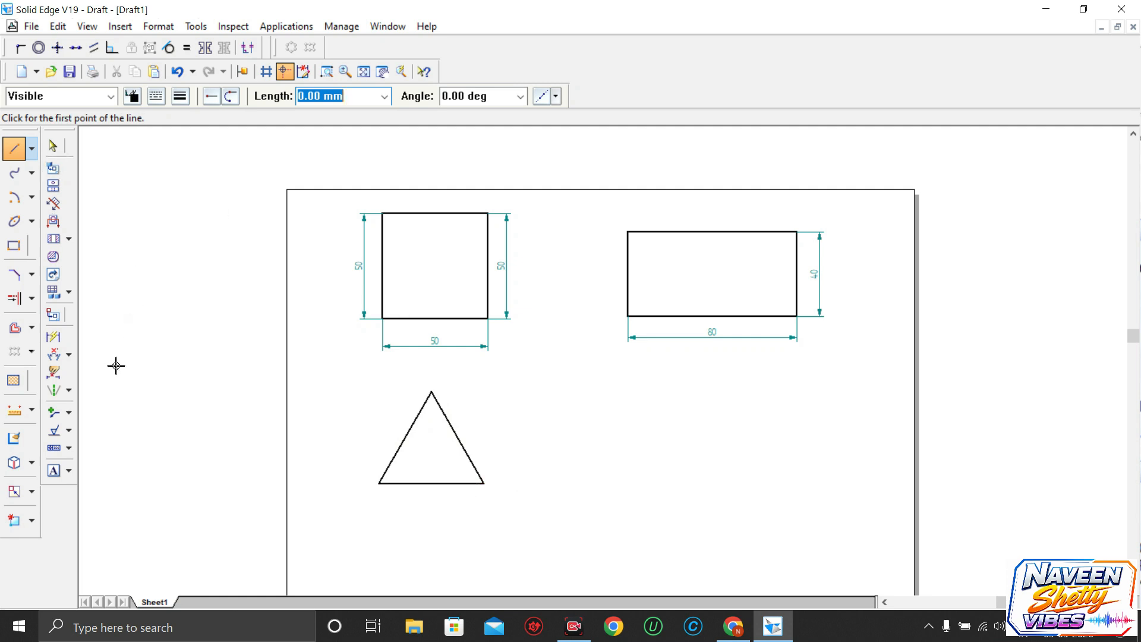
# Dimension the triangle's base, placing the dimension below it
pyautogui.click(53, 336)
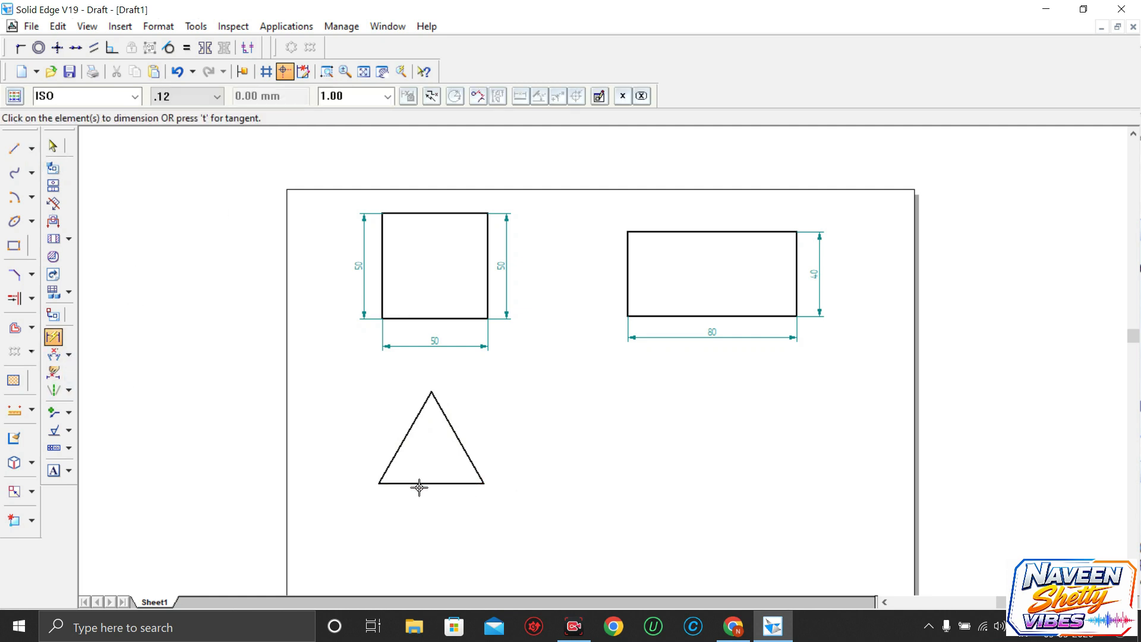
pyautogui.click(420, 484)
pyautogui.click(410, 502)
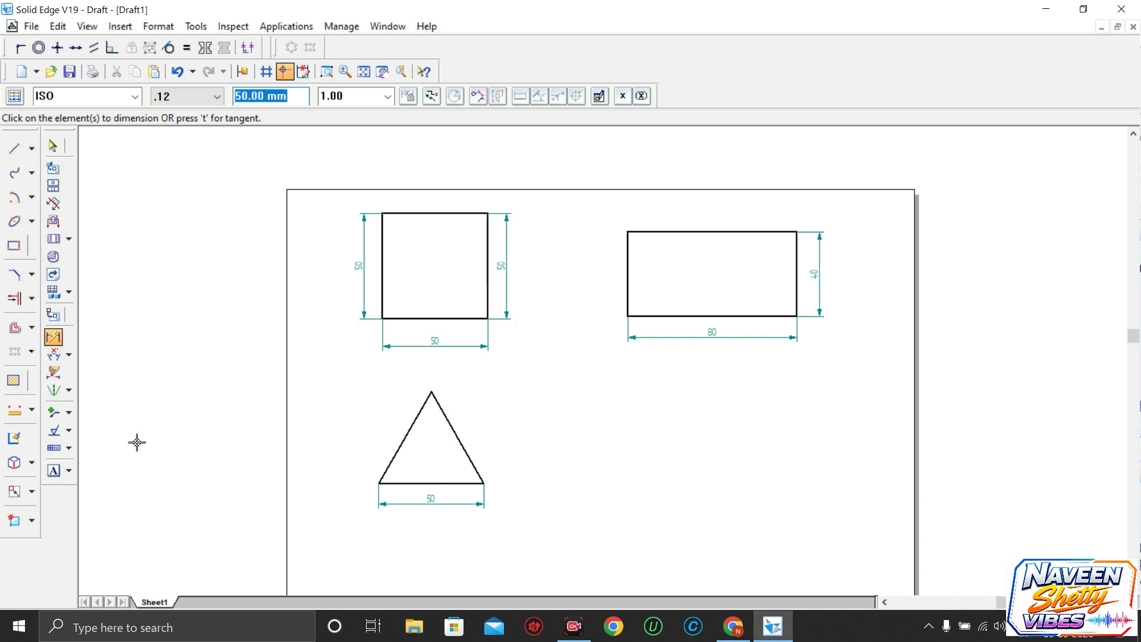
# Add an Angle Between dimension inside the triangle's lower-left corner, between the base and the left side
pyautogui.click(69, 356)
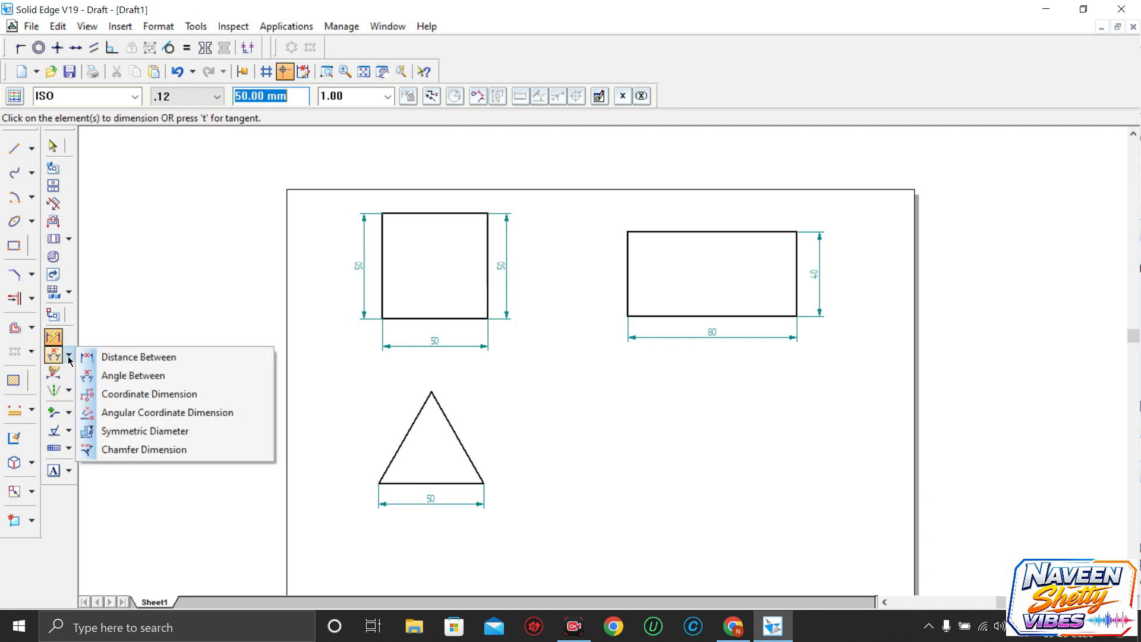
pyautogui.click(116, 376)
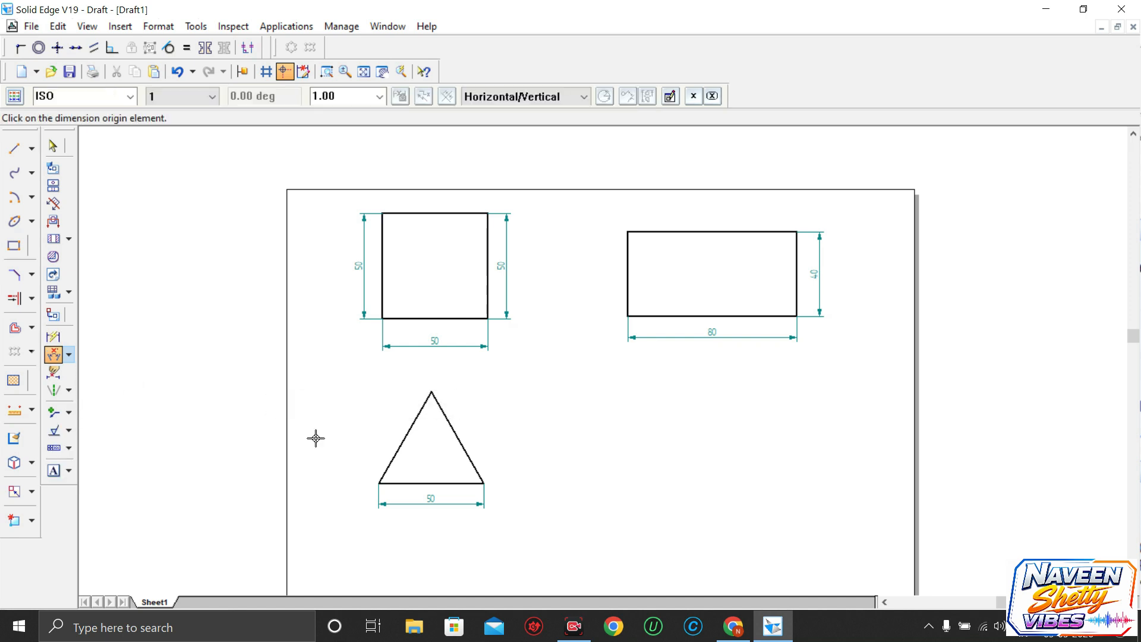
pyautogui.click(330, 72)
pyautogui.moveTo(353, 378); pyautogui.dragTo(527, 520)
pyautogui.press('Escape')
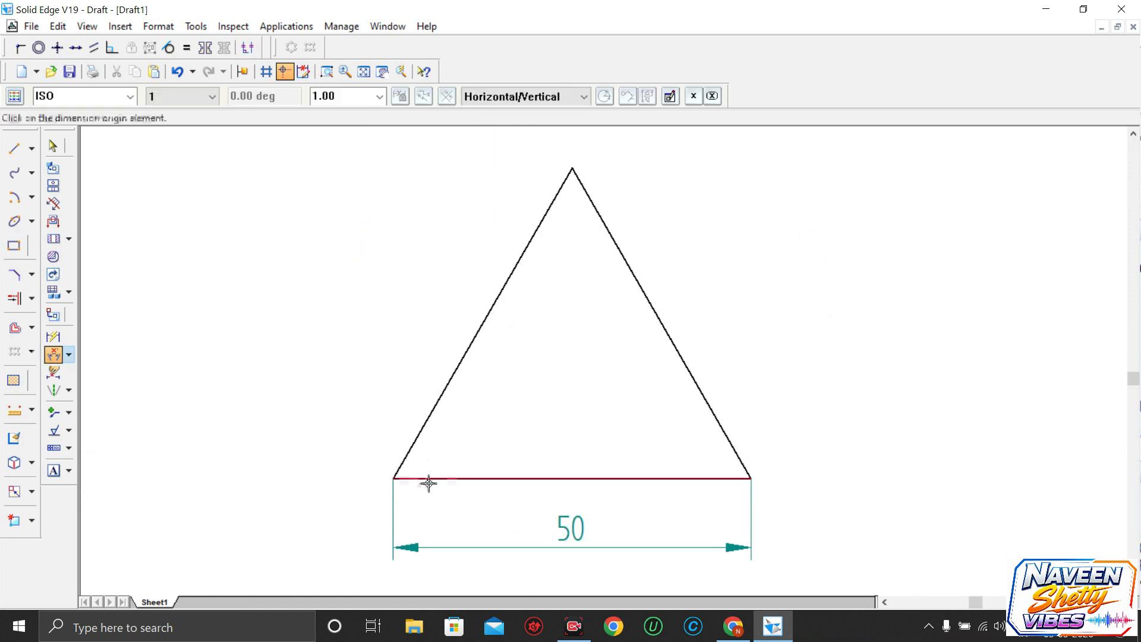
pyautogui.click(437, 479)
pyautogui.click(407, 463)
pyautogui.click(476, 422)
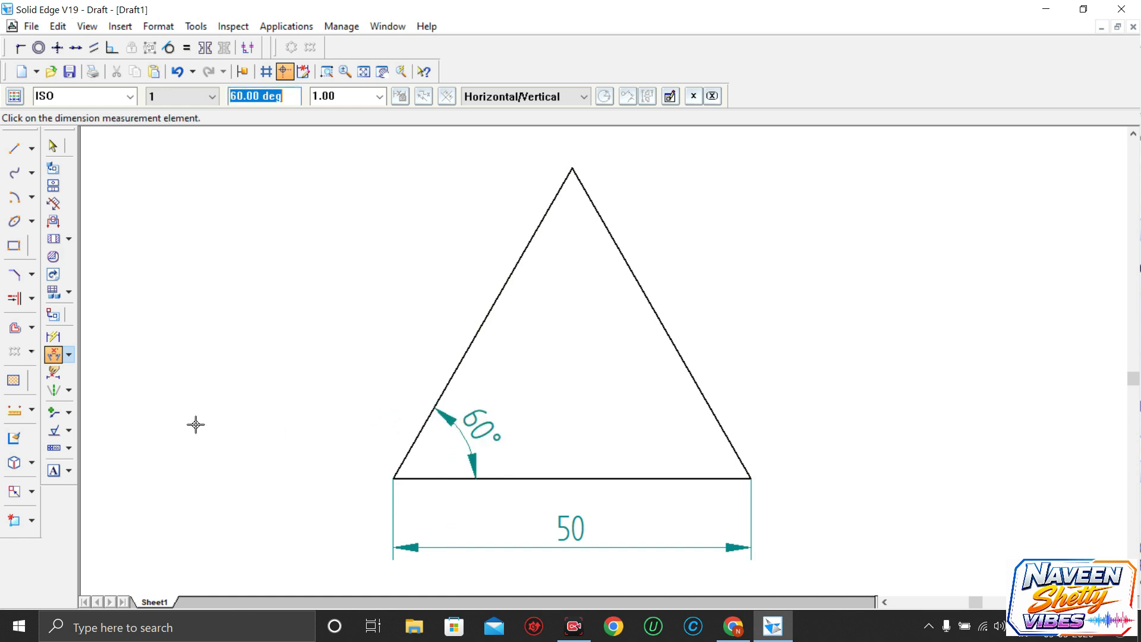
pyautogui.scroll(-3, 359, 429)
pyautogui.scroll(4, 354, 425)
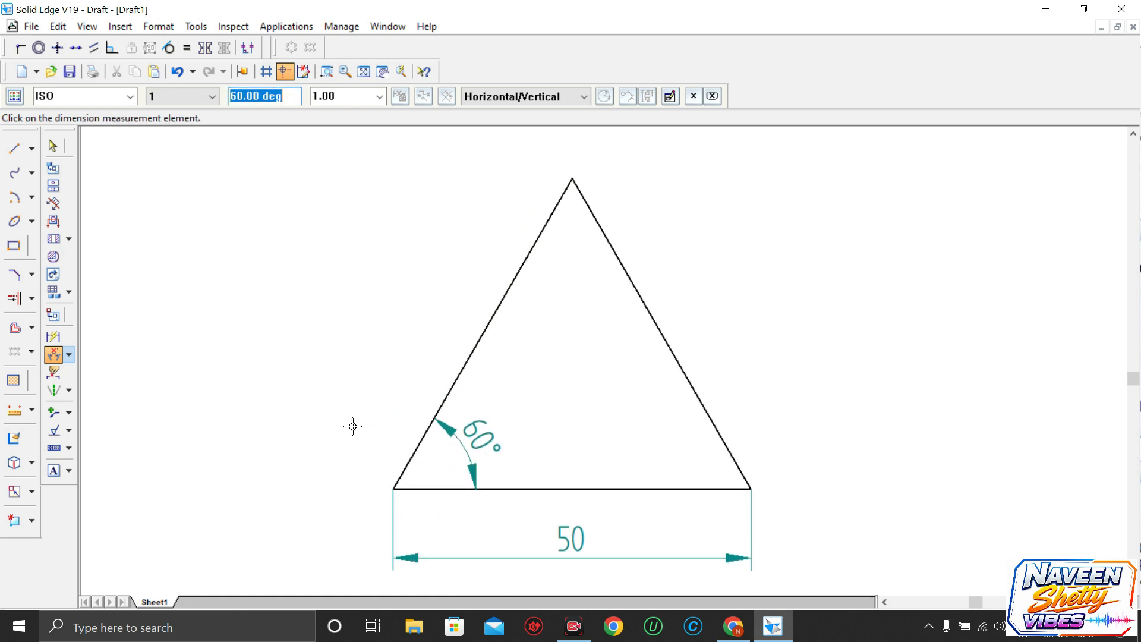
pyautogui.press('Escape')
pyautogui.click(623, 347)
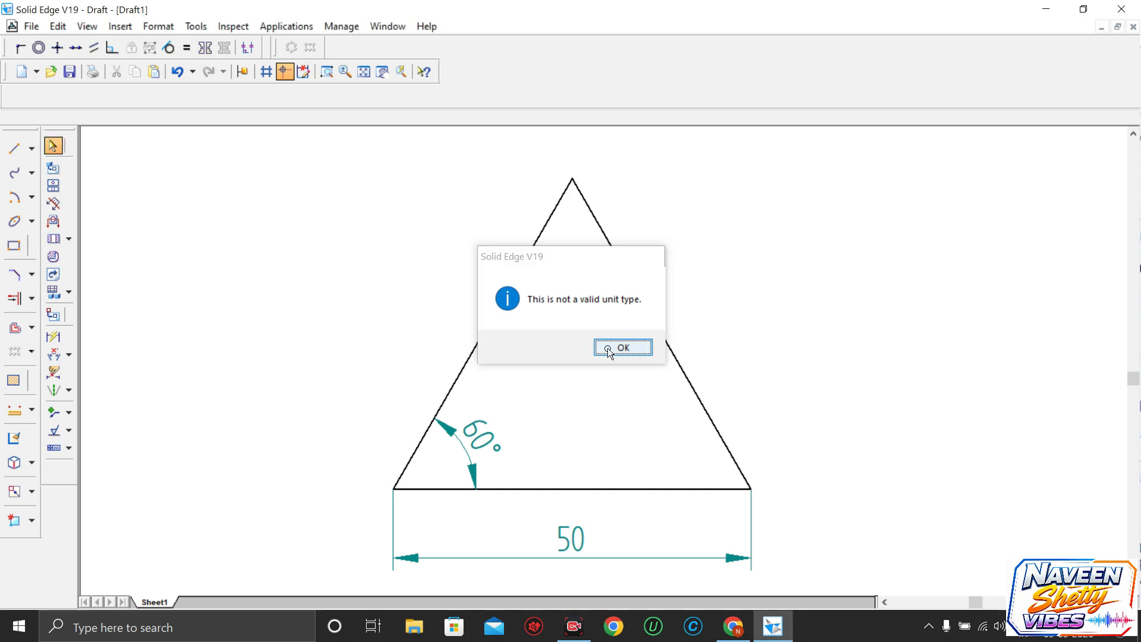
# Rotate the triangle with its dimensions 90 degrees clockwise about its lower-left vertex, without keeping a copy
pyautogui.click(364, 71)
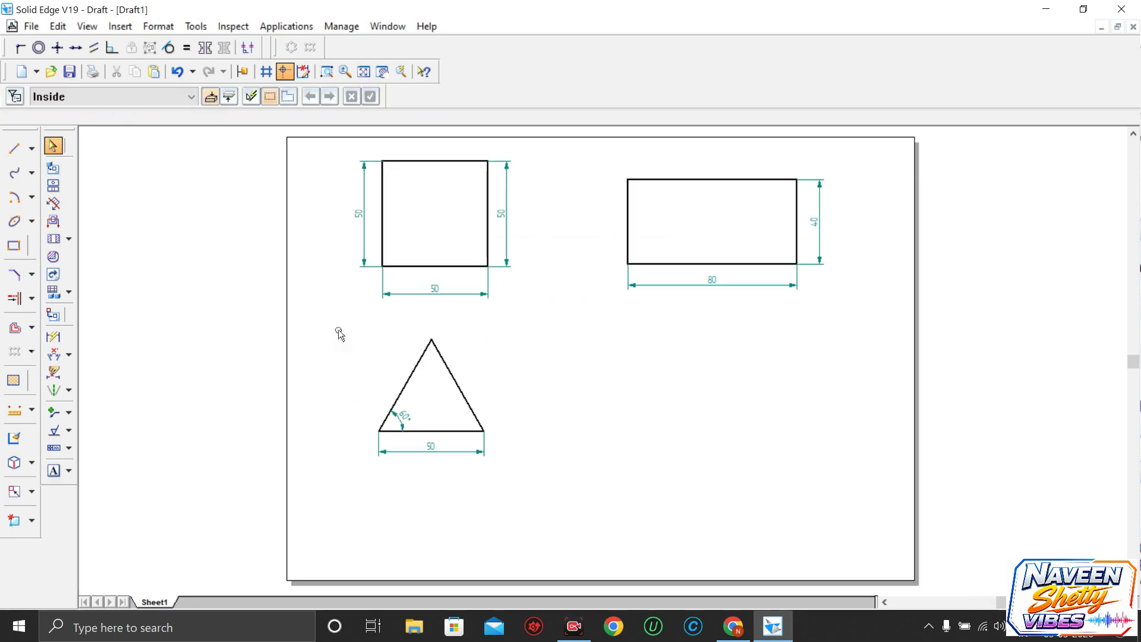
pyautogui.moveTo(337, 322); pyautogui.dragTo(515, 473)
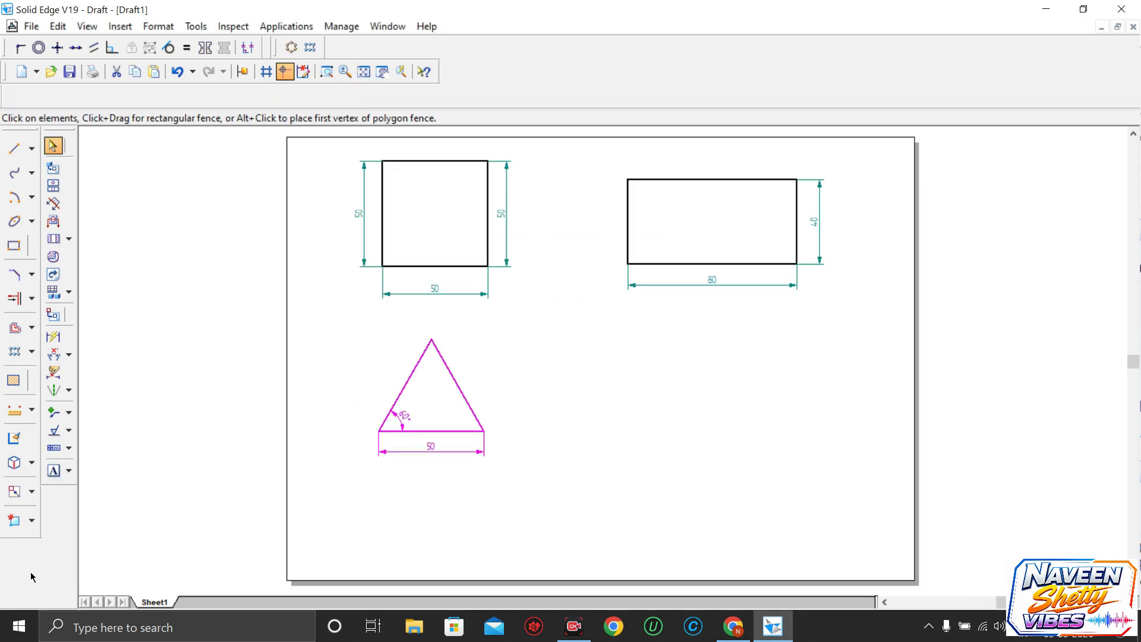
pyautogui.click(31, 490)
pyautogui.click(67, 509)
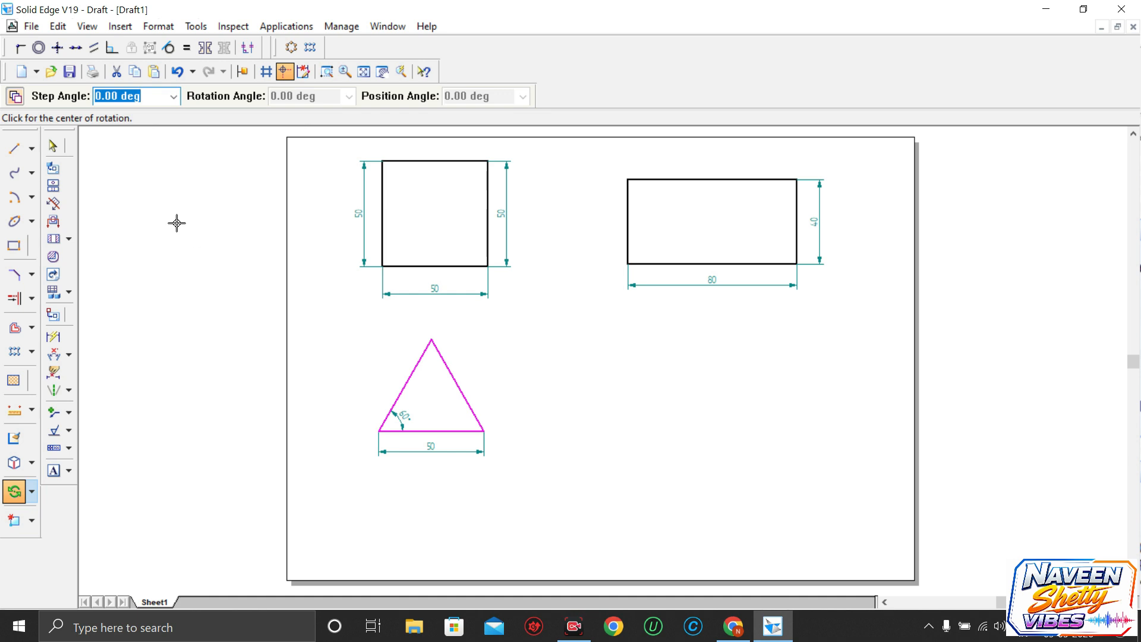
pyautogui.click(16, 97)
pyautogui.click(379, 430)
pyautogui.click(484, 431)
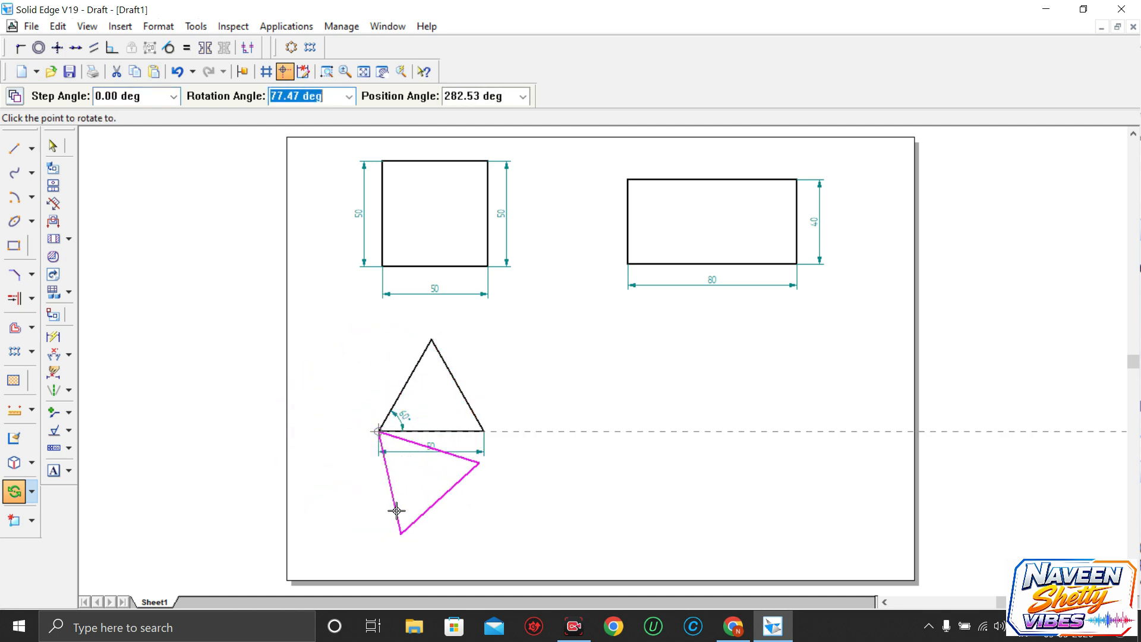
pyautogui.click(377, 518)
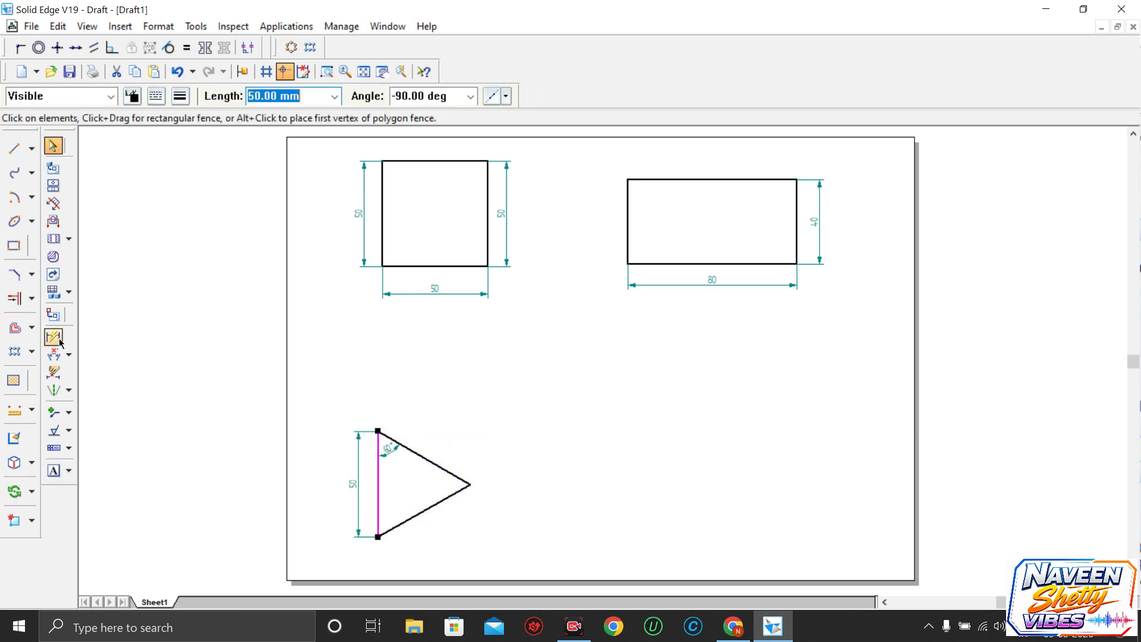
# Move the rotated triangle and its dimensions up and left, close to the sheet's left border below the square
pyautogui.moveTo(317, 394); pyautogui.dragTo(504, 552)
pyautogui.moveTo(388, 492); pyautogui.dragTo(339, 382)
pyautogui.click(408, 410)
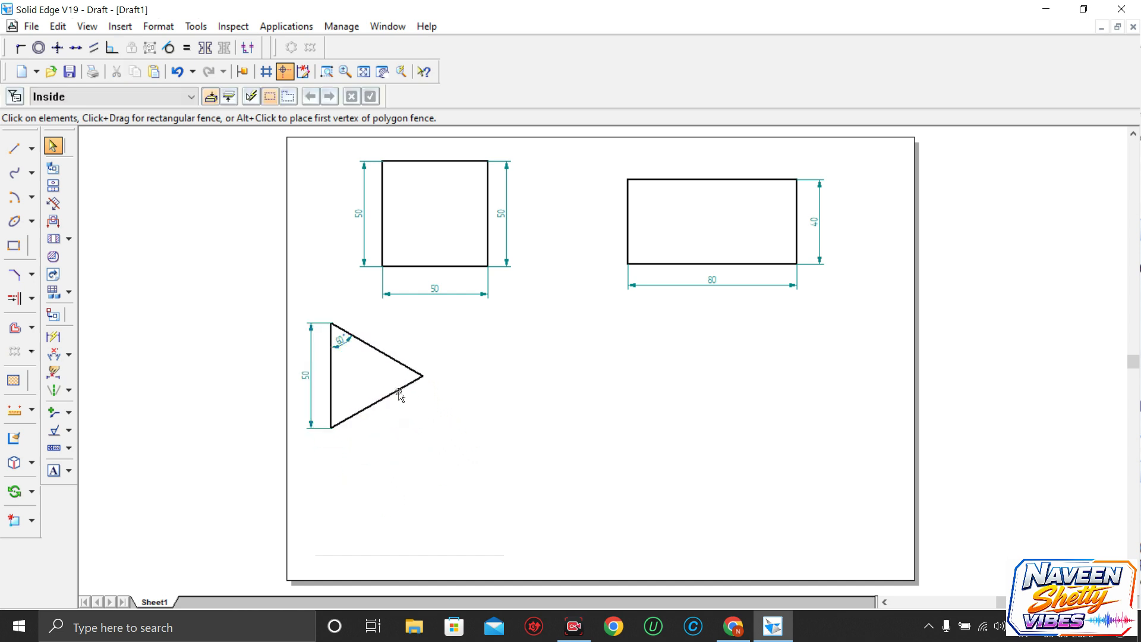
# Switch to Calculator, divide 360 by 5, and close it to return to the drawing with the Line tool active
pyautogui.click(14, 148)
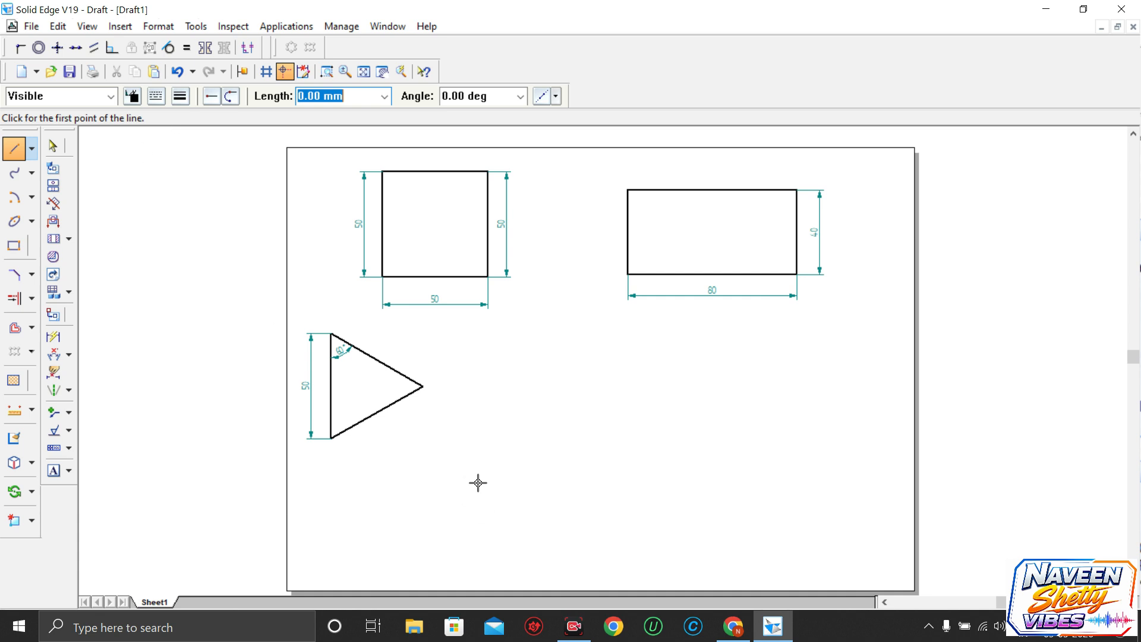
pyautogui.click(255, 629)
pyautogui.write('calc')
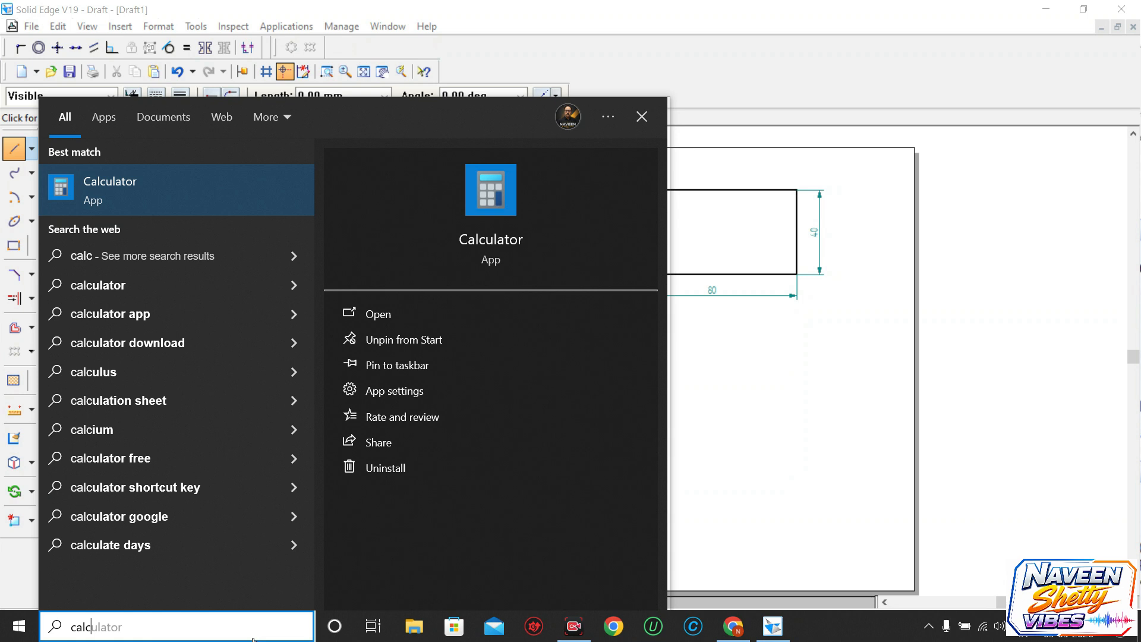
pyautogui.click(222, 178)
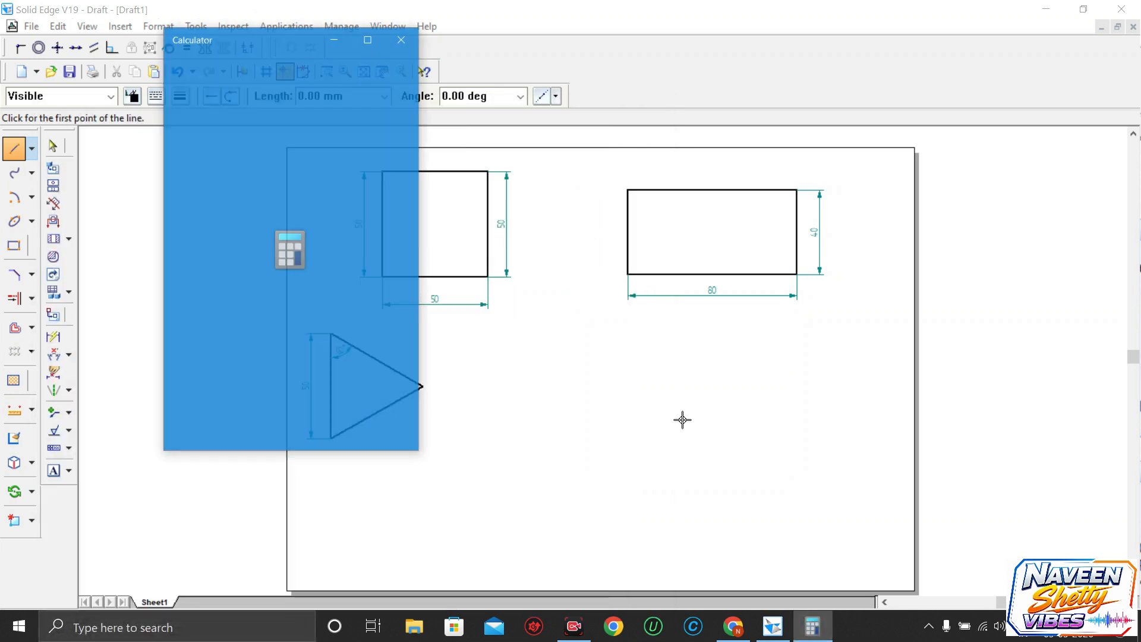
pyautogui.write('360')
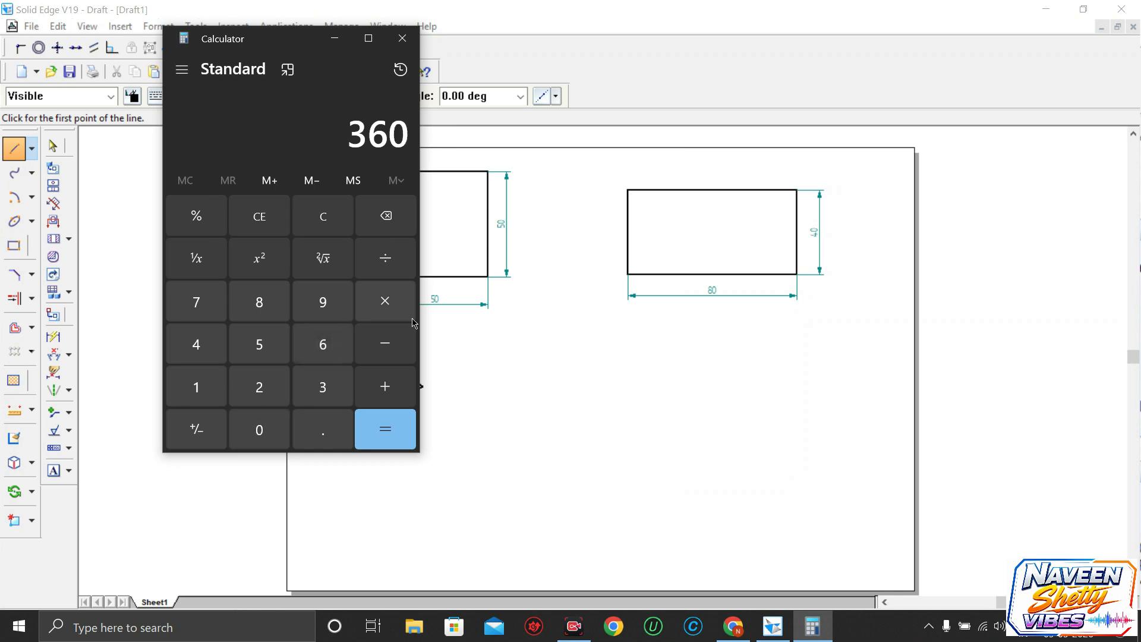
pyautogui.write(' ÷ 5')
pyautogui.press('Return')
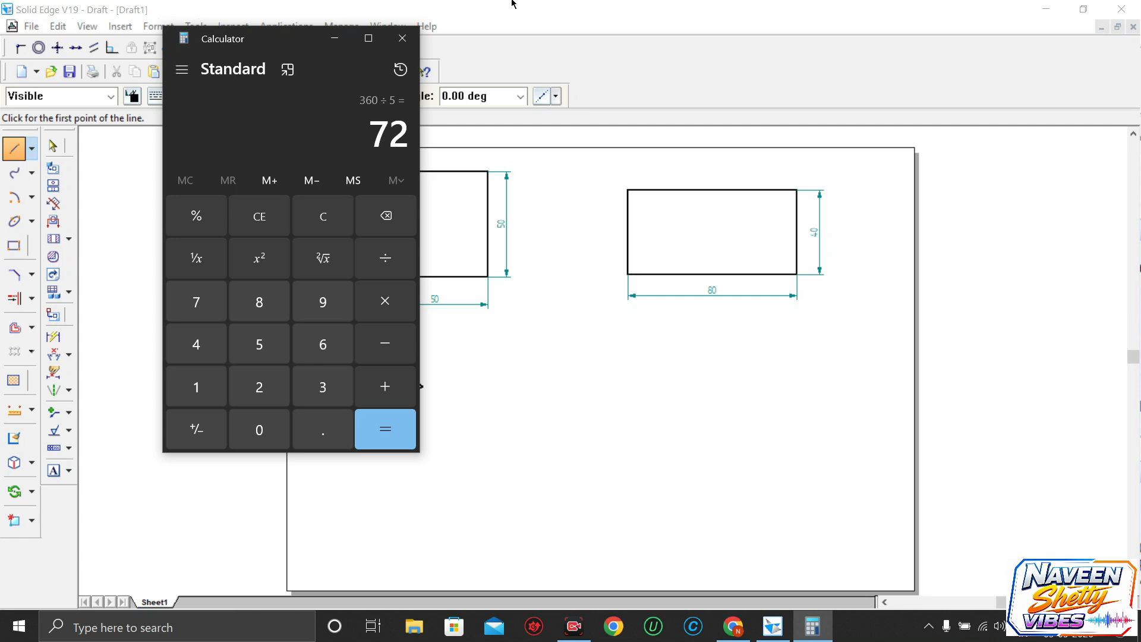
pyautogui.click(402, 38)
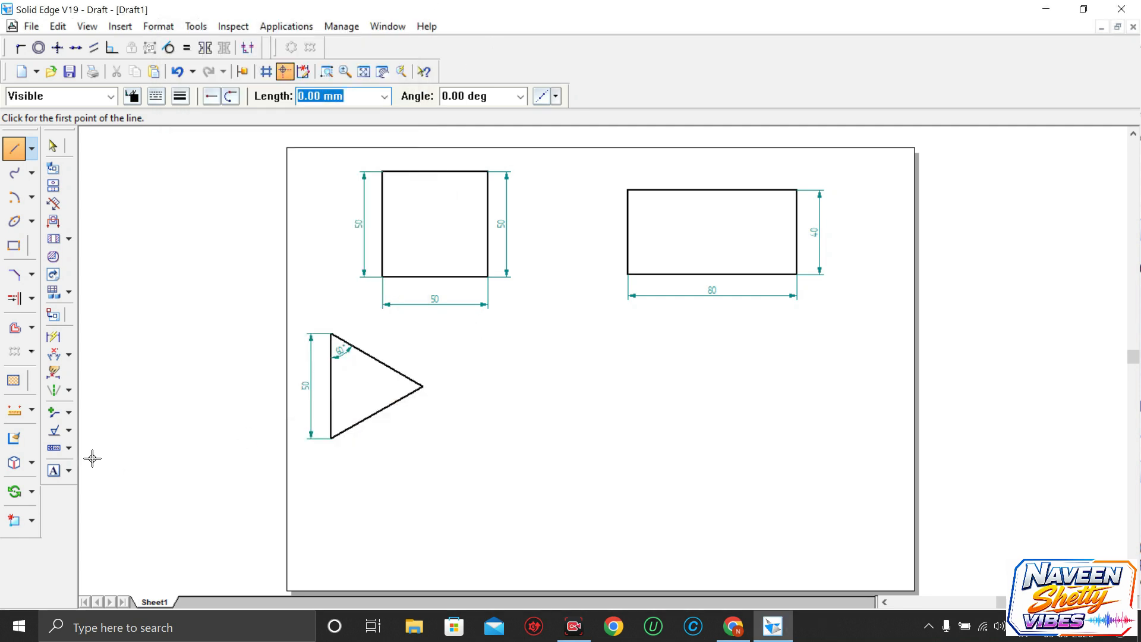
# Draw a horizontal 50 mm line at 0 degrees near the sheet's lower middle as the pentagon's base
pyautogui.press('Tab')
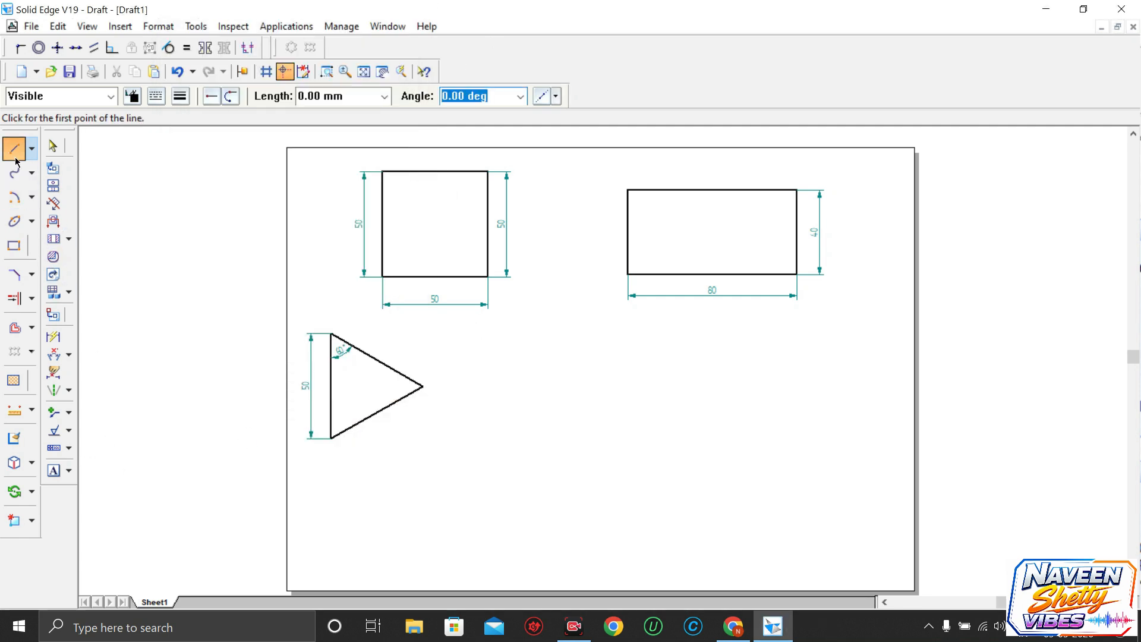
pyautogui.click(510, 505)
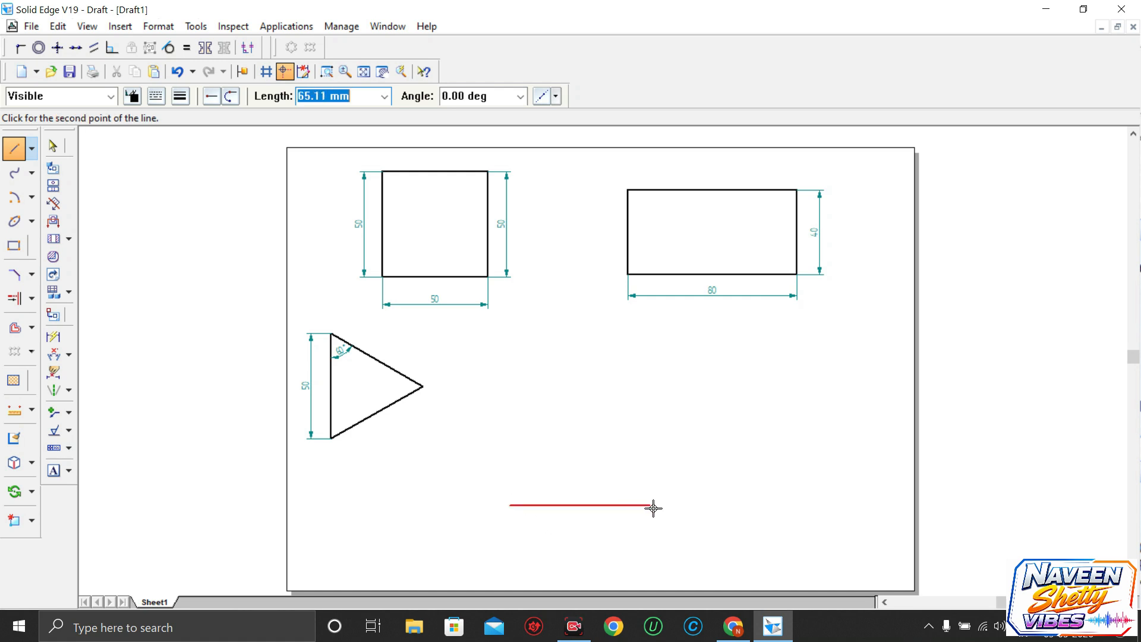
pyautogui.write('50')
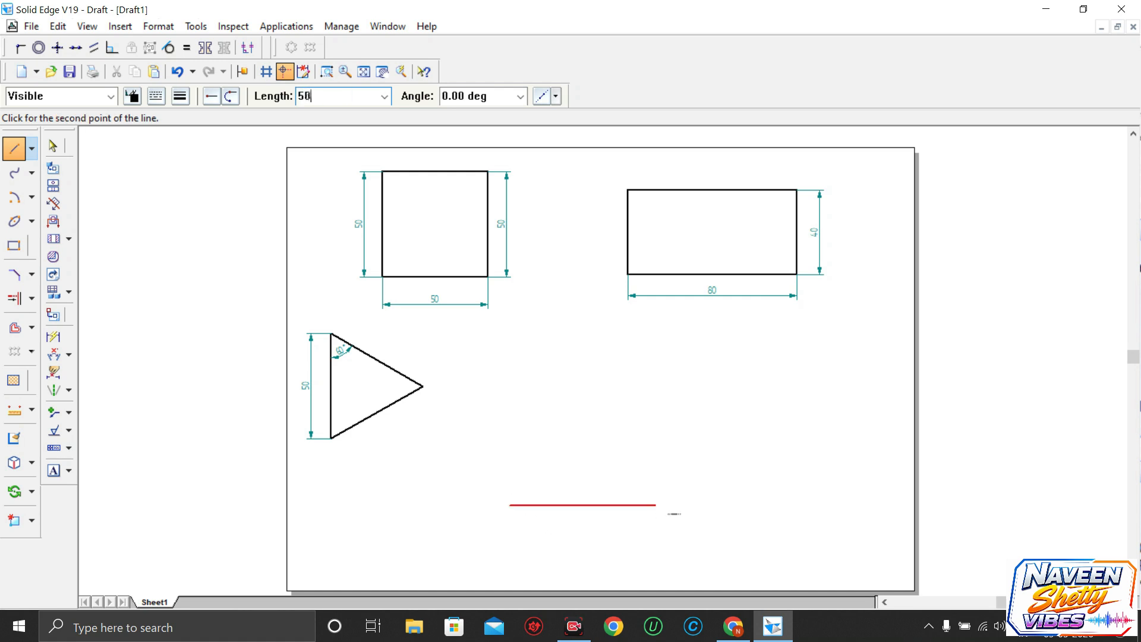
pyautogui.press('Tab')
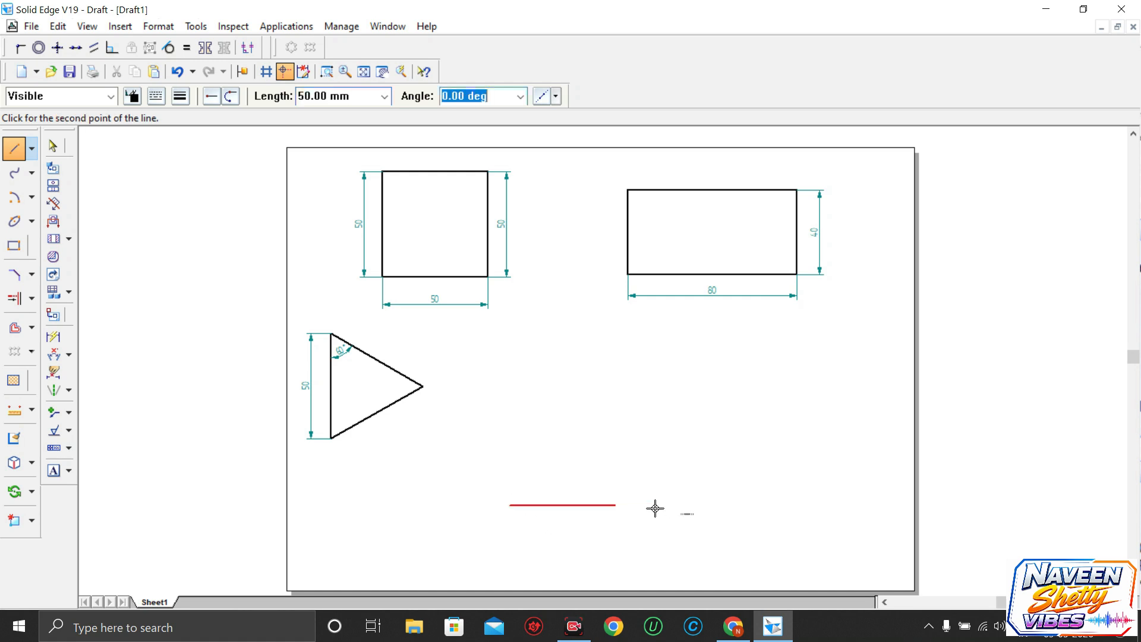
pyautogui.click(619, 505)
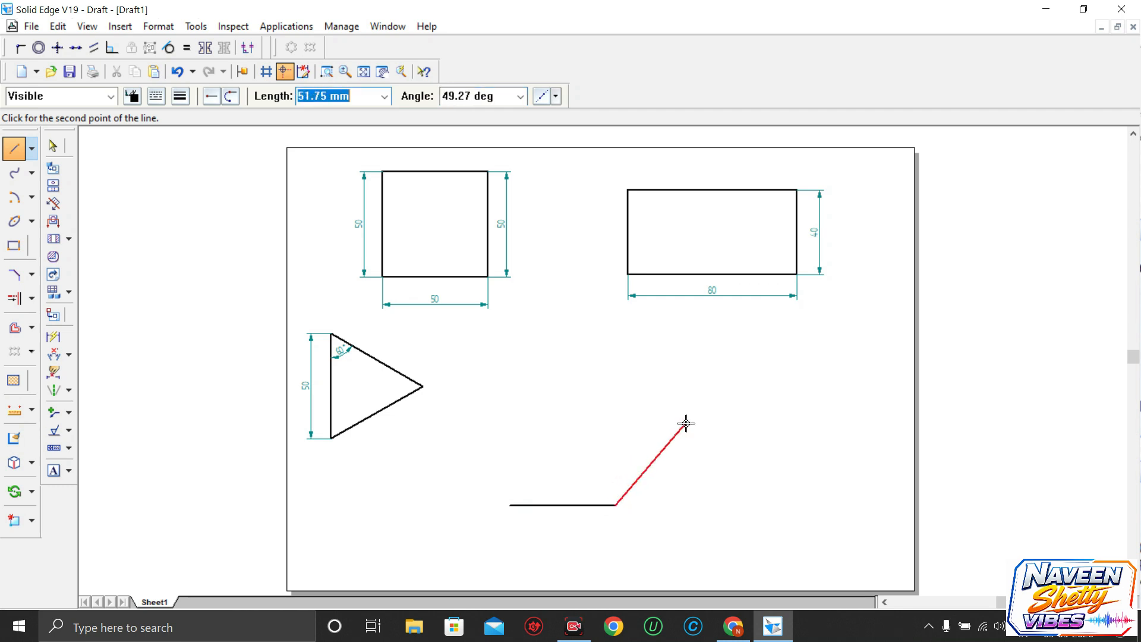
# Draw the pentagon's second side from the base's right end, 50 mm long at 72 degrees
pyautogui.write('50')
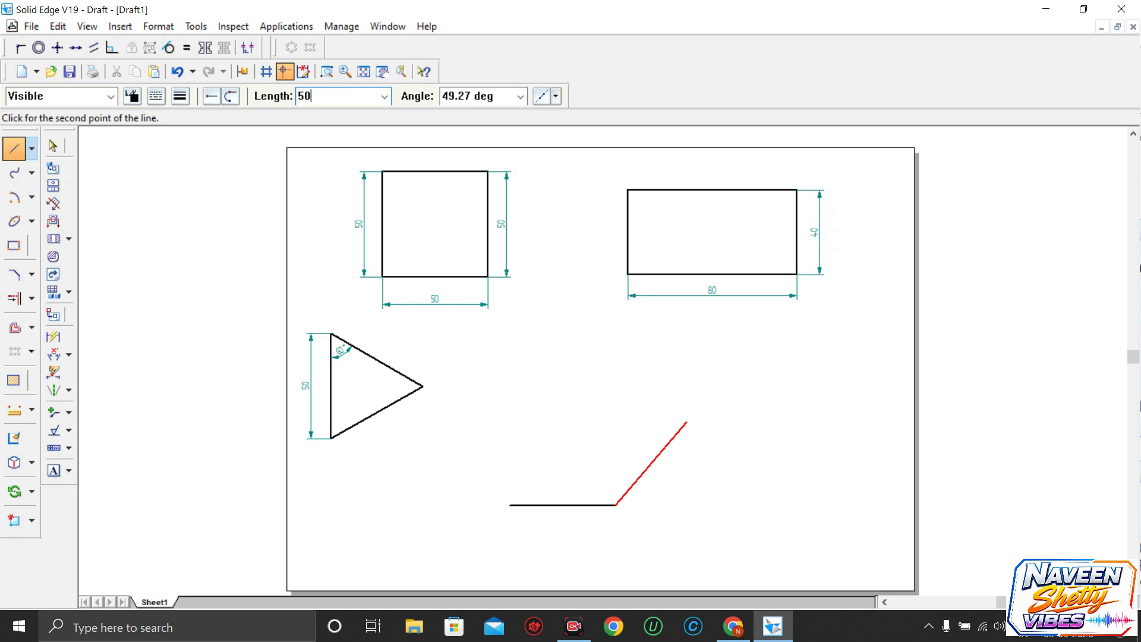
pyautogui.click(478, 97)
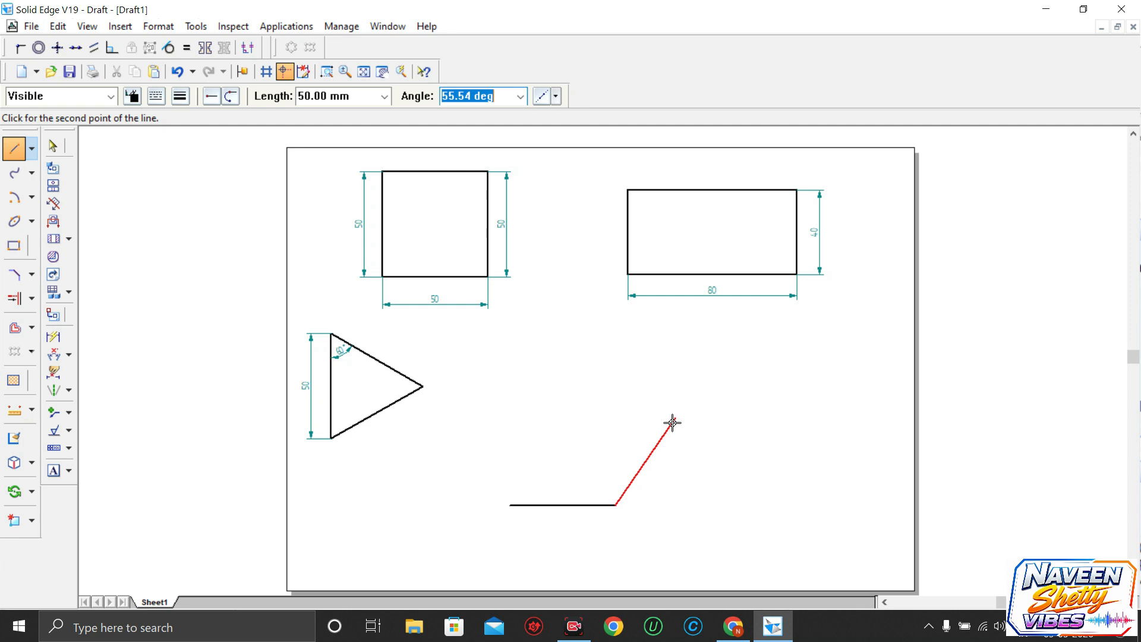
pyautogui.write('72')
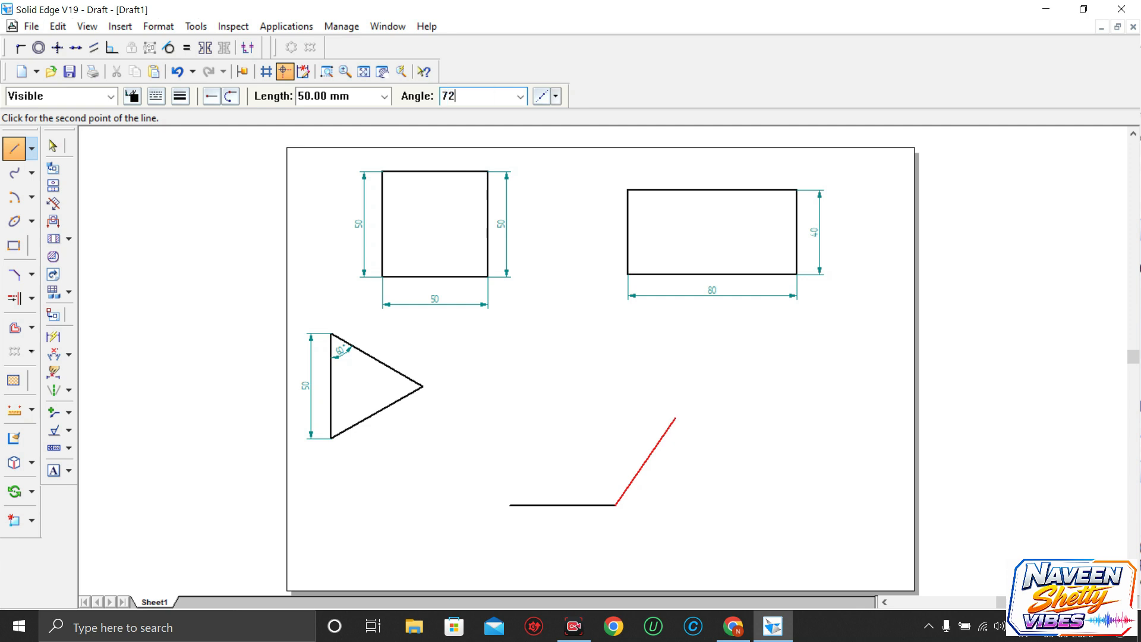
pyautogui.press('Return')
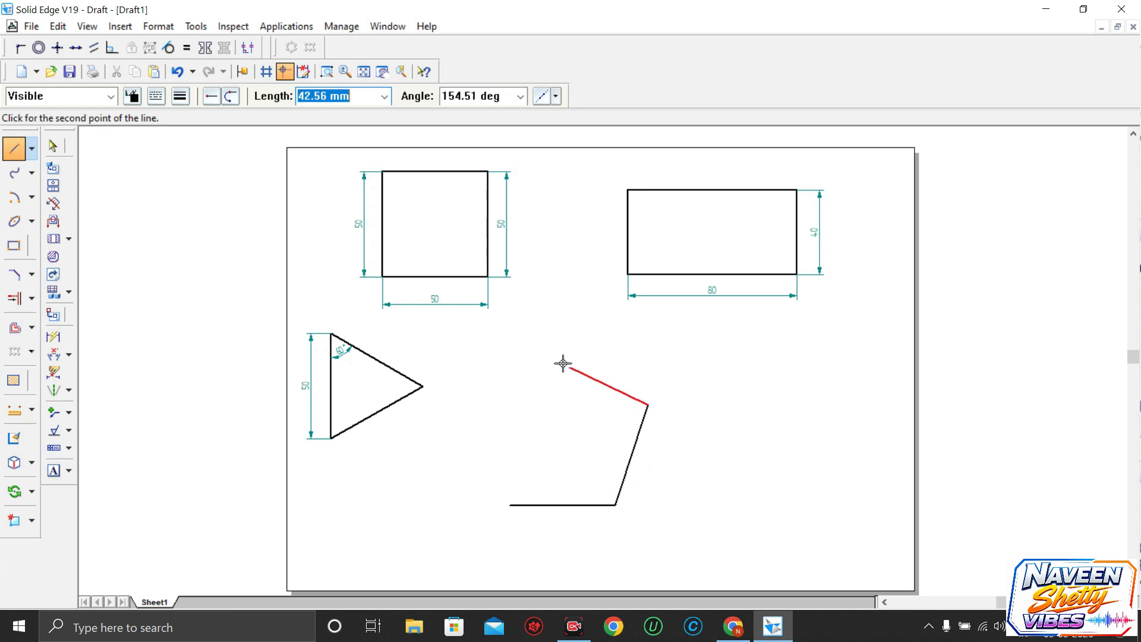
# Draw the pentagon's third side up to the apex, 50 mm long at 144 degrees
pyautogui.write('50')
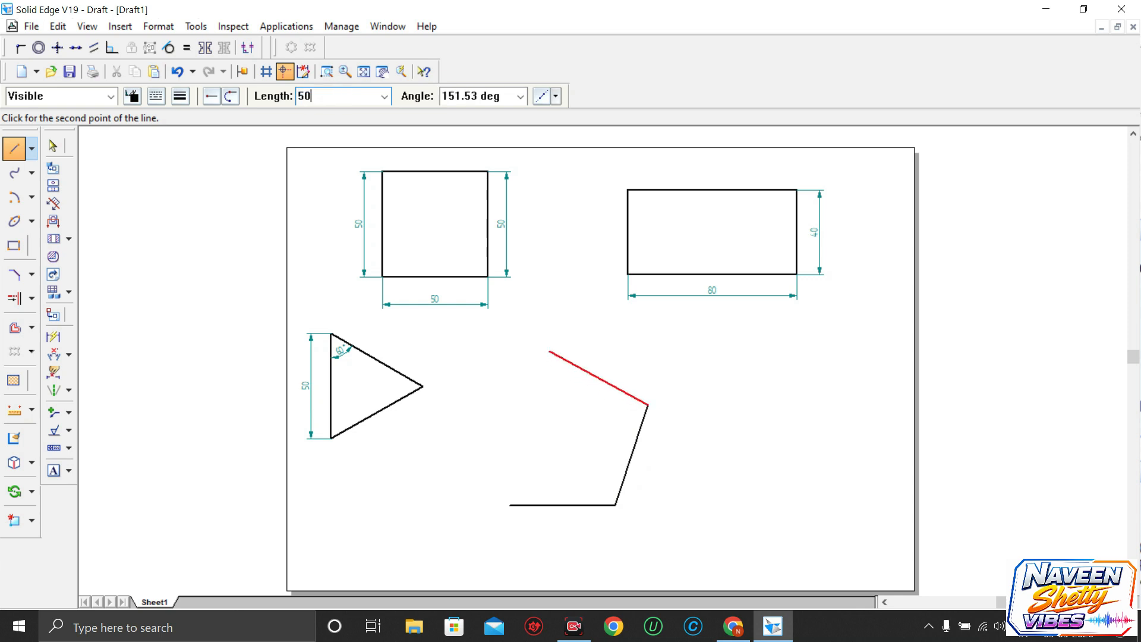
pyautogui.press('Tab')
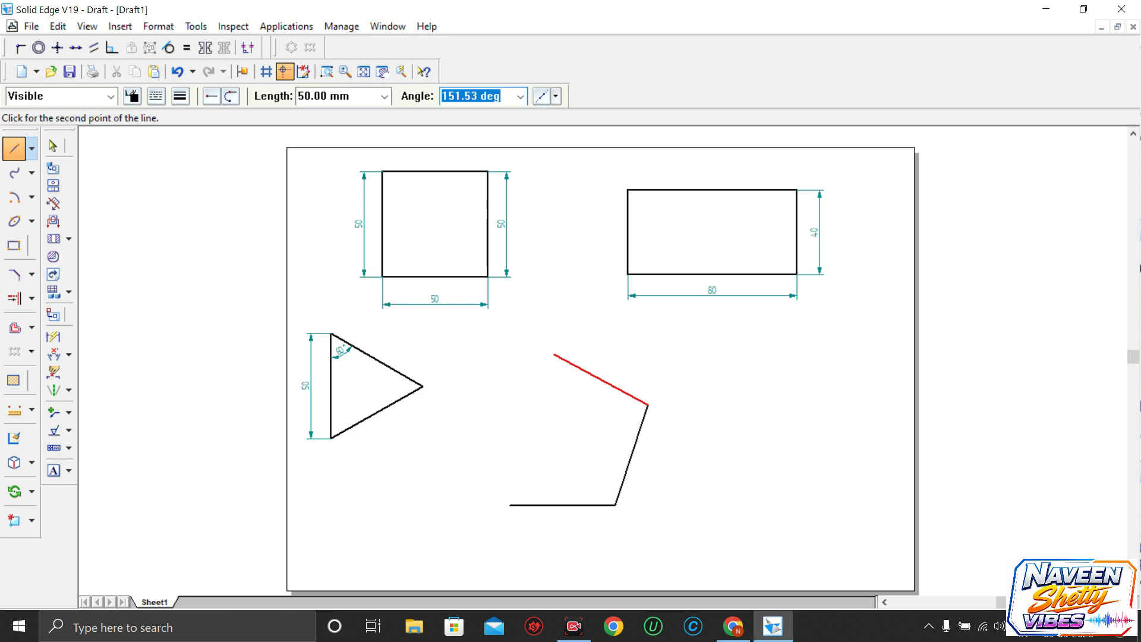
pyautogui.write('1')
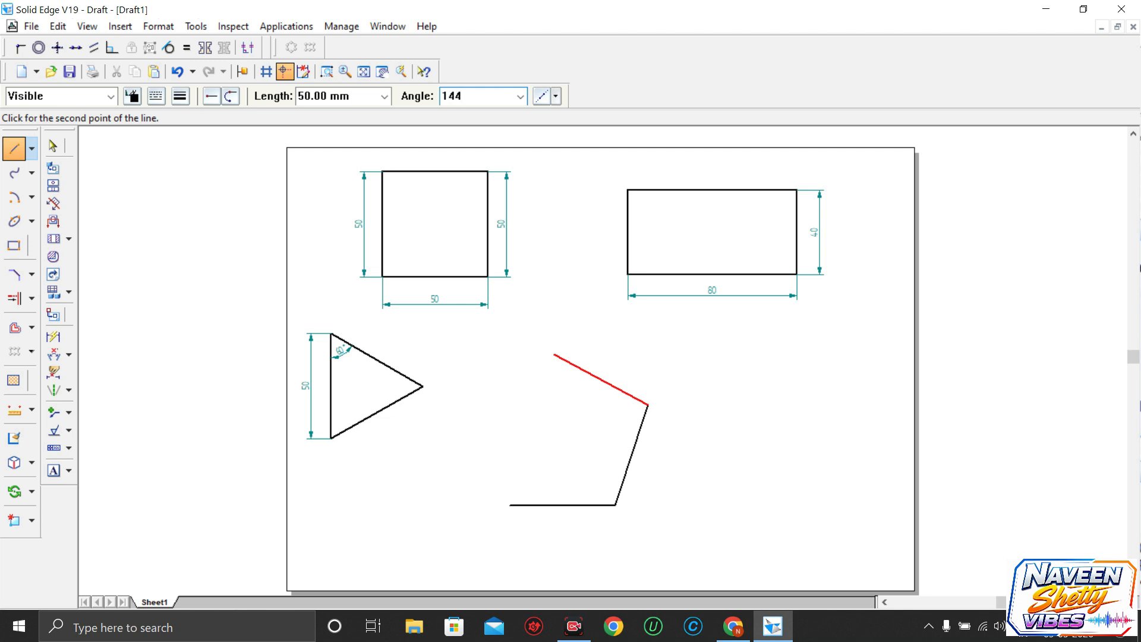
pyautogui.write('44')
pyautogui.press('Return')
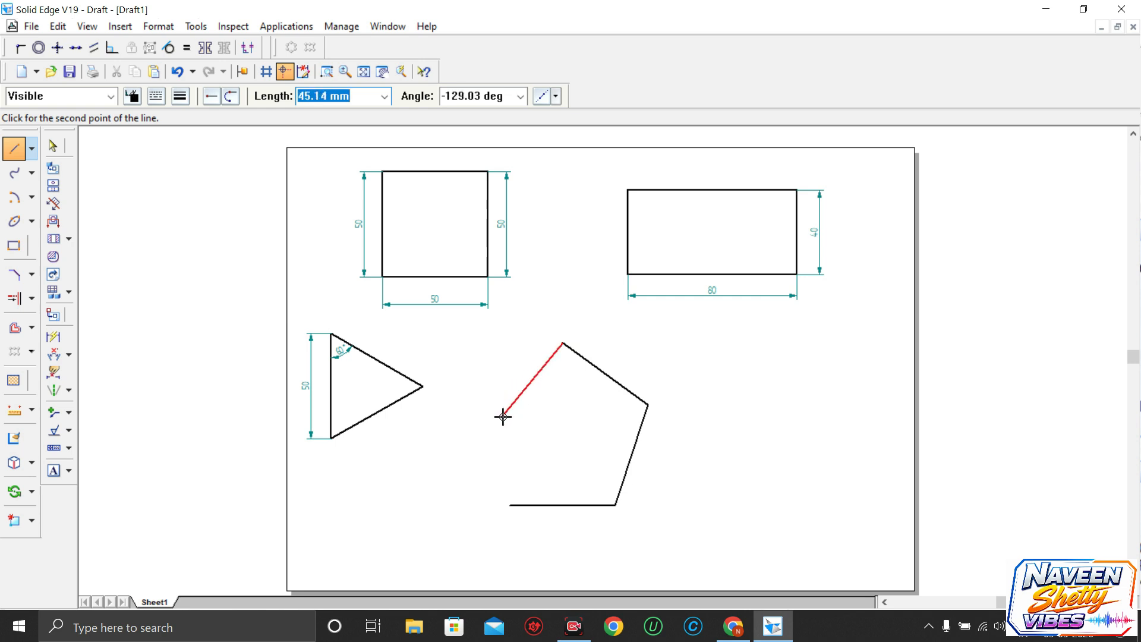
# Draw the fourth side 50 mm long at -144 degrees and close the pentagon at the base's left end
pyautogui.write('50')
pyautogui.press('Tab')
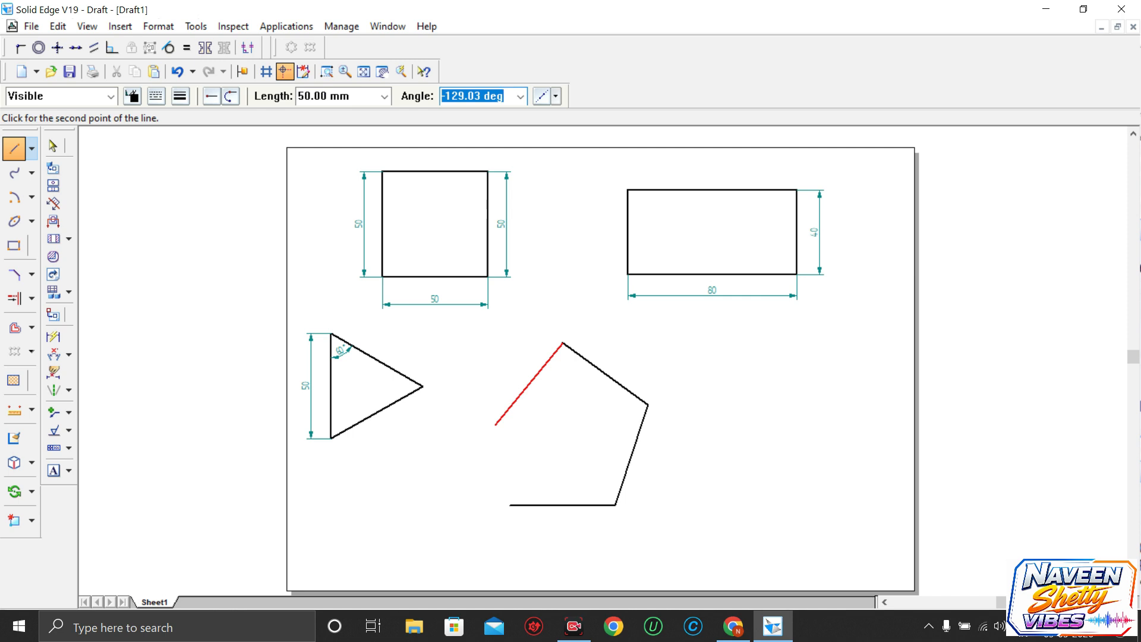
pyautogui.write('-')
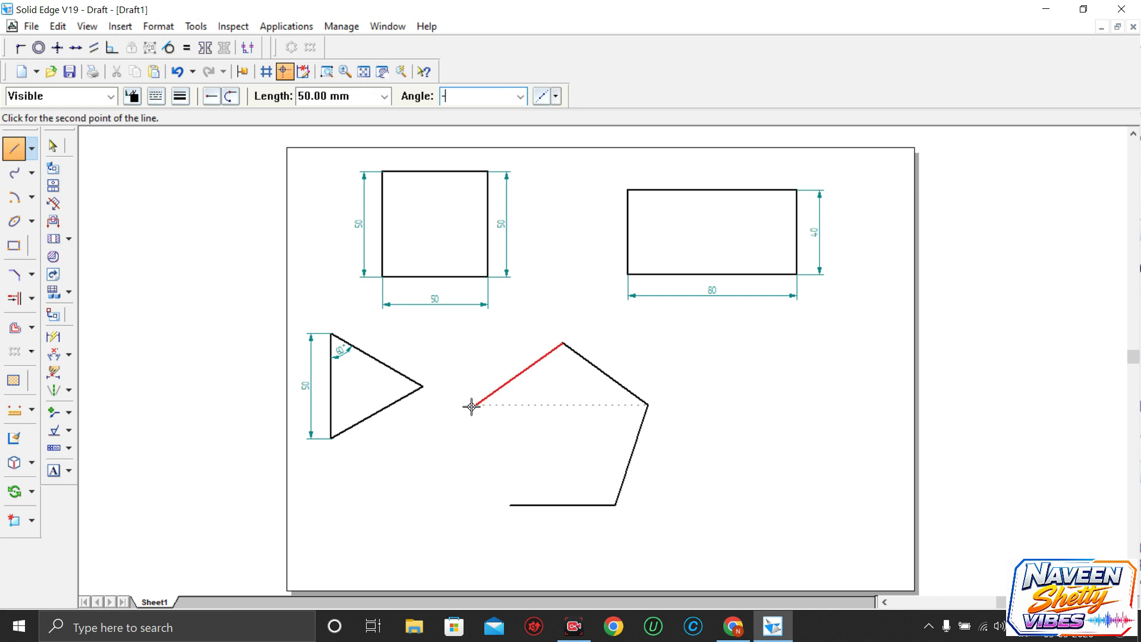
pyautogui.write('14')
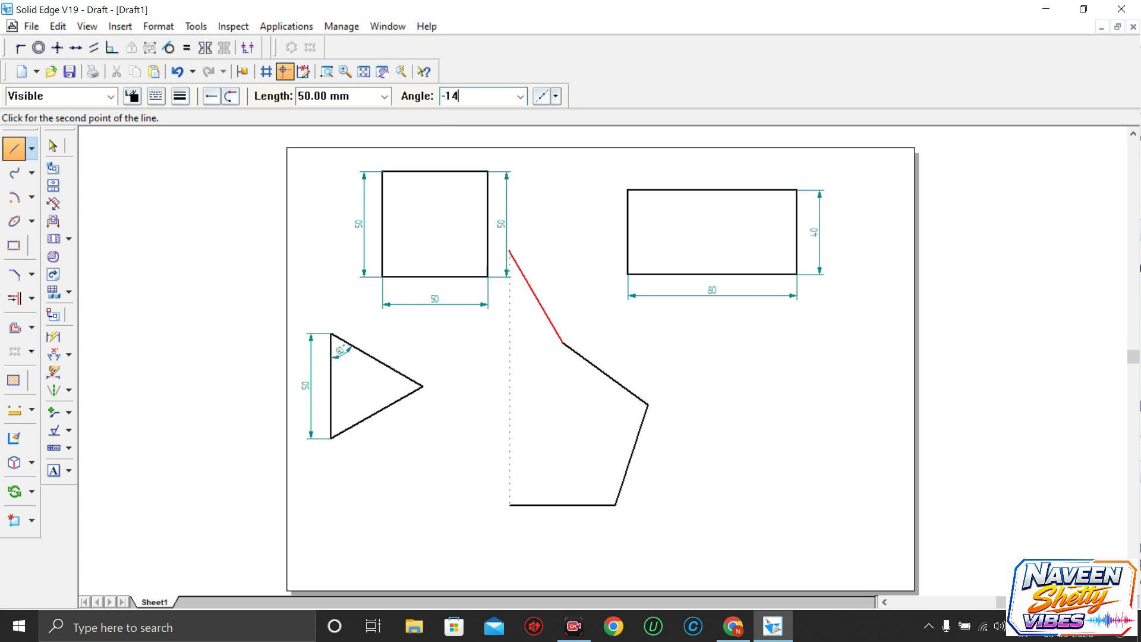
pyautogui.write('4')
pyautogui.press('Return')
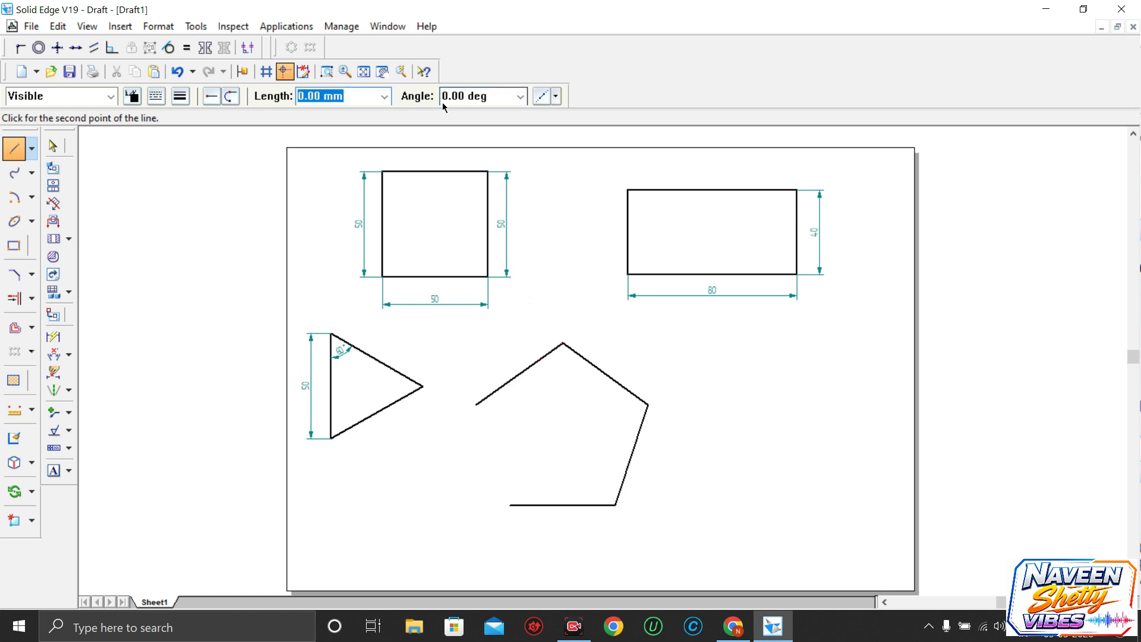
pyautogui.click(508, 506)
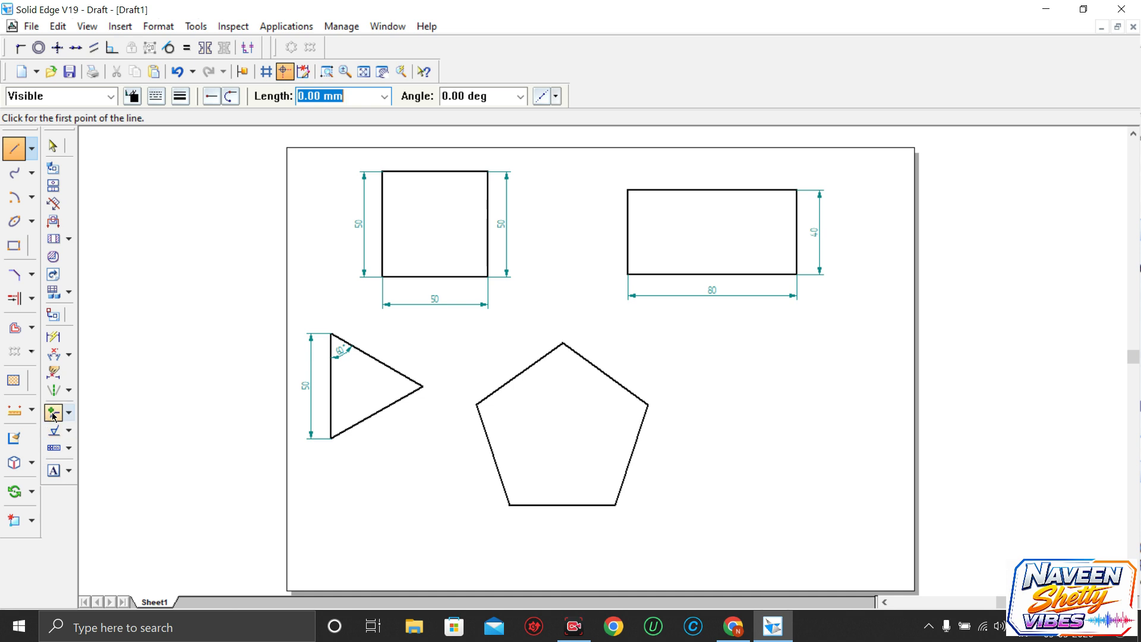
# Add an Angle Between dimension inside the pentagon's lower-left corner, between the left side and the base
pyautogui.click(68, 355)
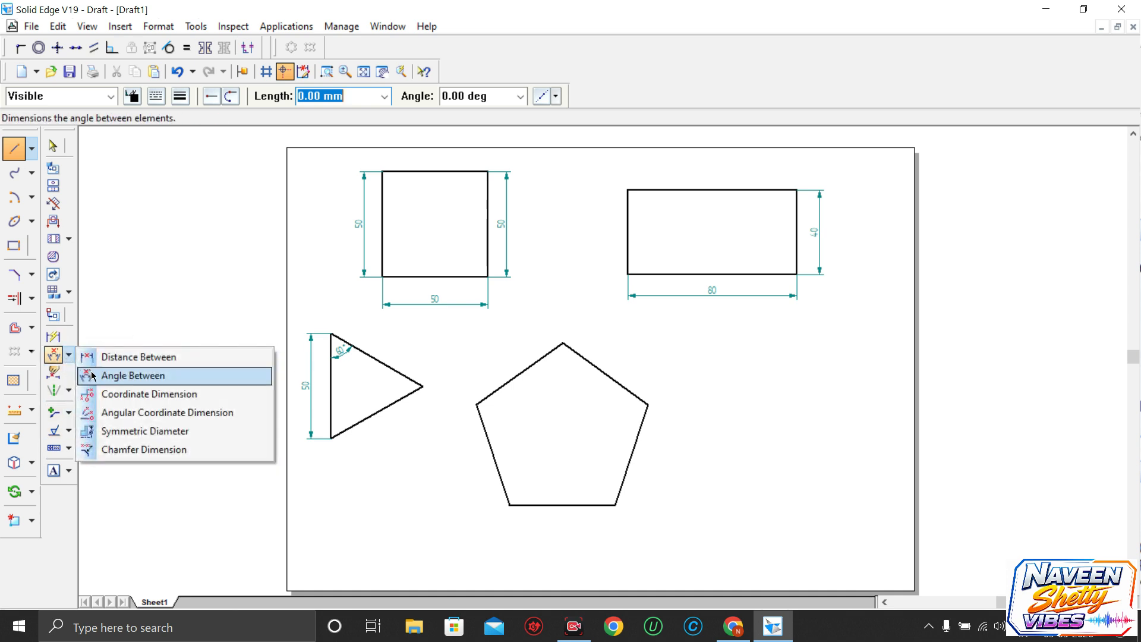
pyautogui.click(133, 376)
pyautogui.click(503, 491)
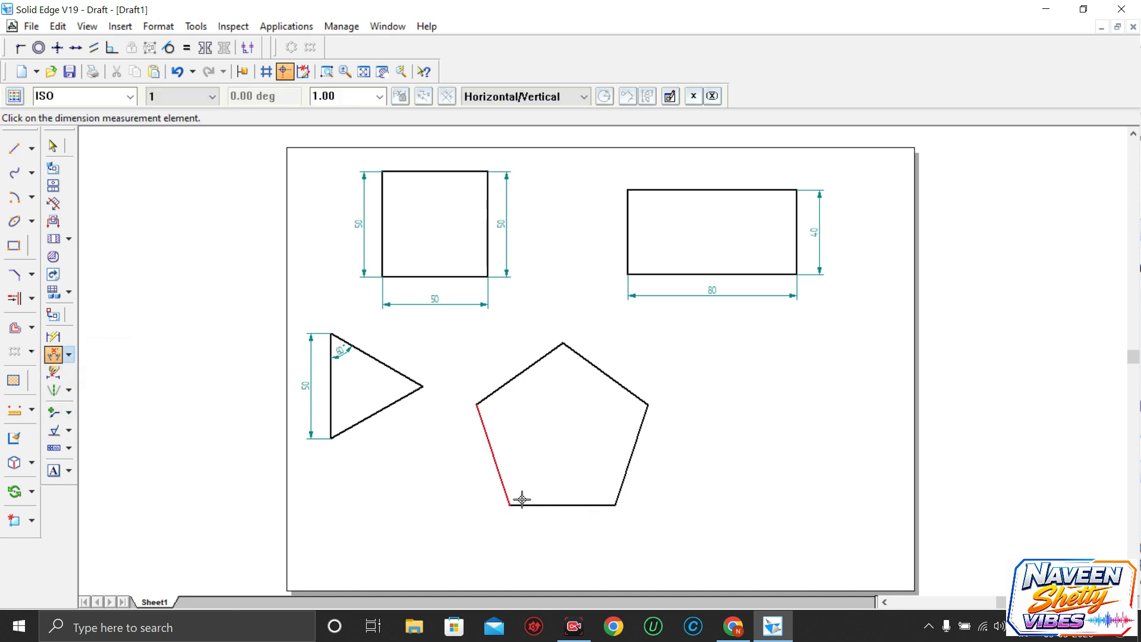
pyautogui.click(527, 503)
pyautogui.click(530, 479)
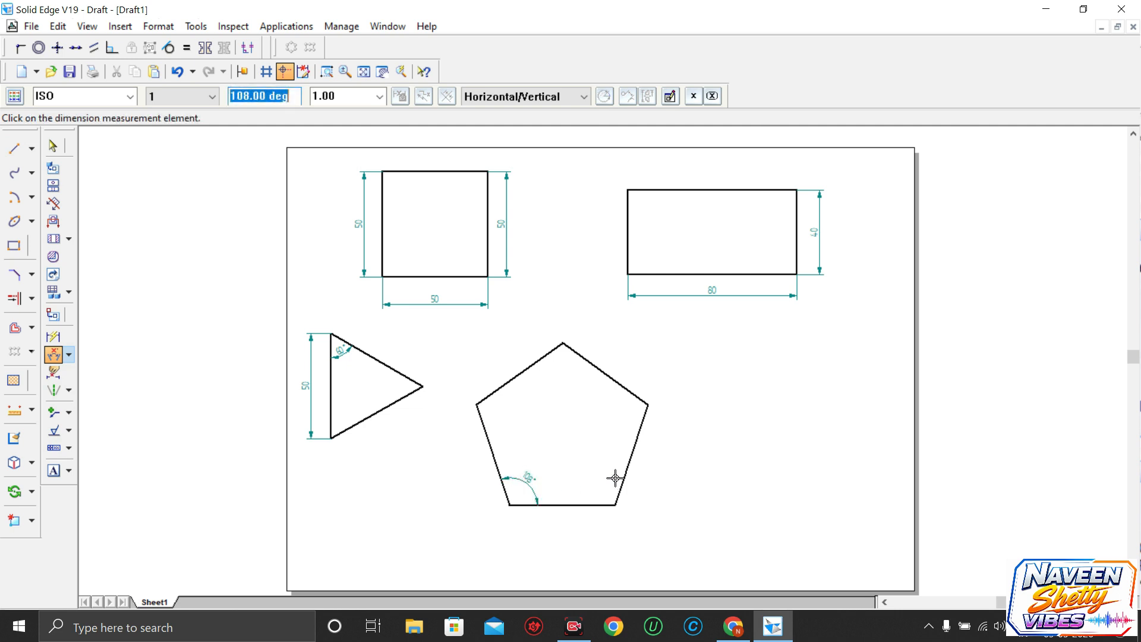
# Try to dimension the pentagon's lower-right angle, and delete the lower-left angle dimension
pyautogui.click(598, 505)
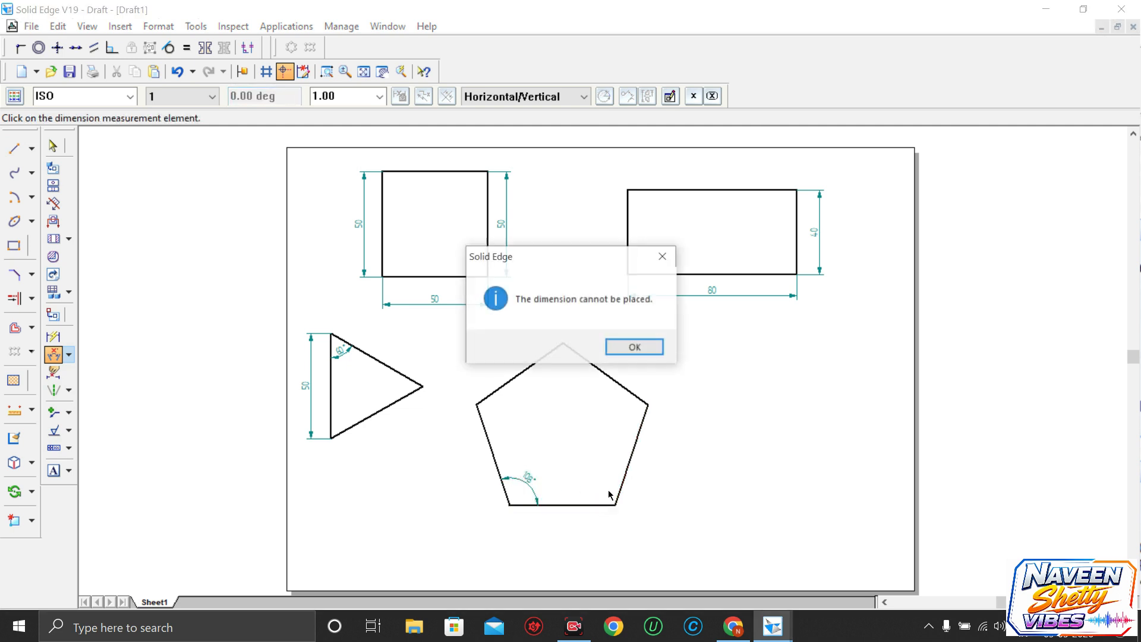
pyautogui.click(634, 346)
pyautogui.press('Escape')
pyautogui.click(534, 493)
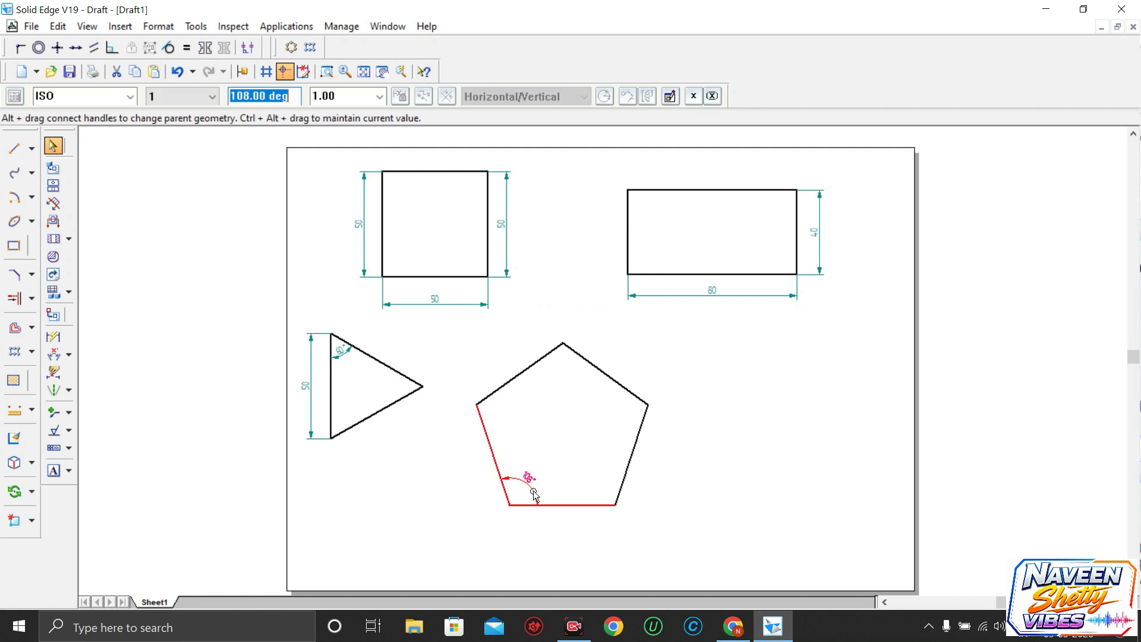
pyautogui.press('Delete')
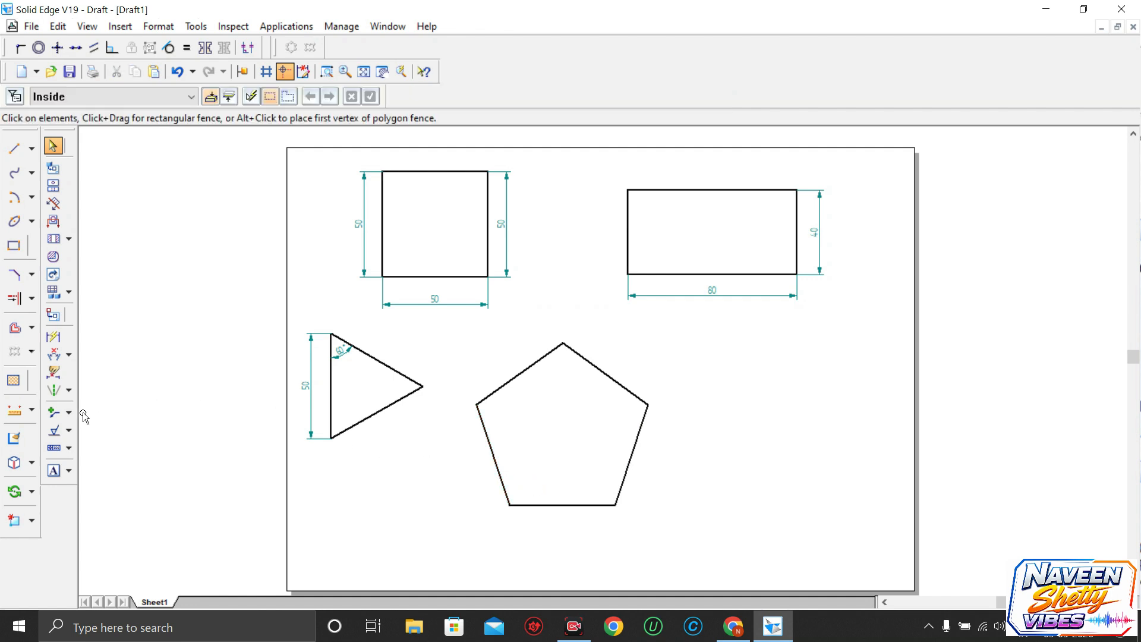
# Add an Angle Between dimension inside the pentagon's lower-right corner, between the base and the right side
pyautogui.click(55, 355)
pyautogui.click(547, 505)
pyautogui.click(621, 483)
pyautogui.click(613, 481)
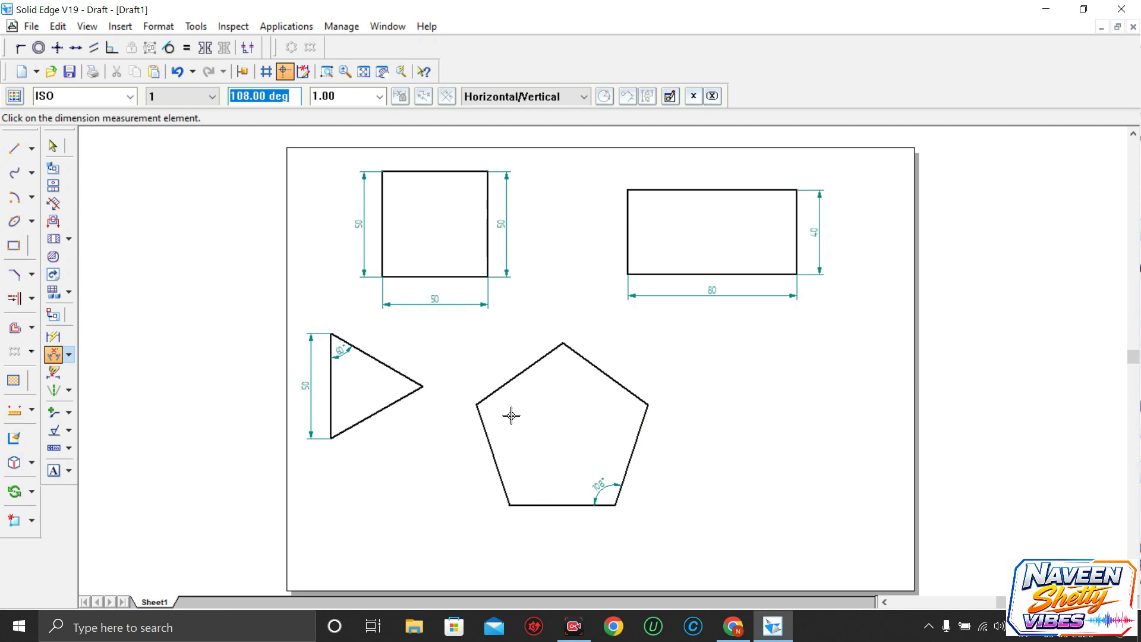
pyautogui.press('Escape')
pyautogui.click(607, 486)
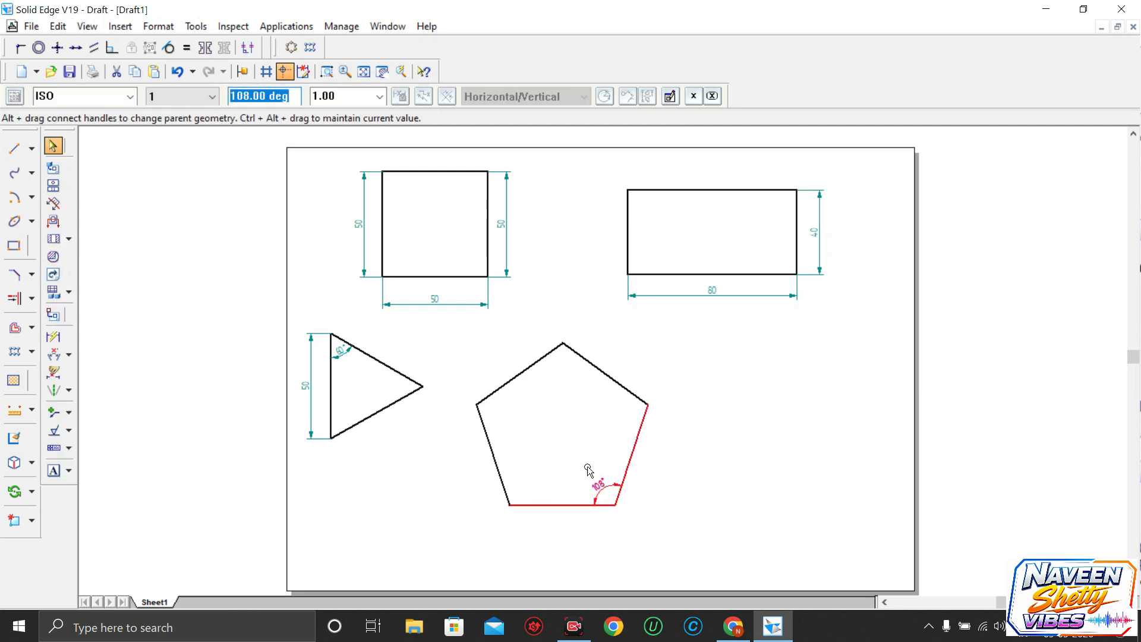
pyautogui.click(274, 503)
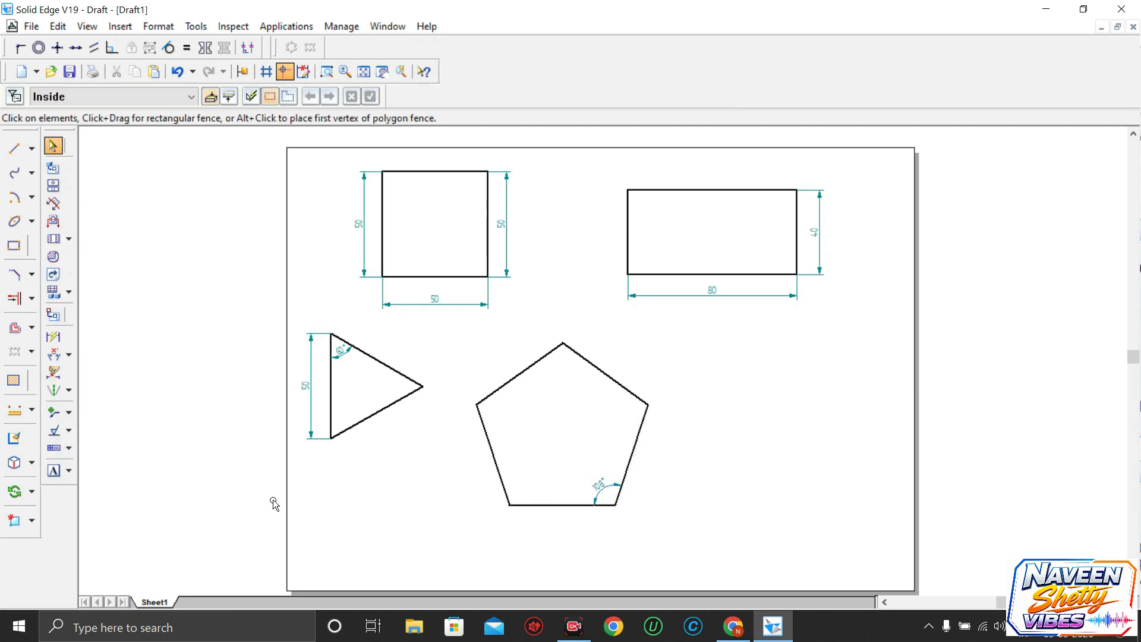
# Dimension the length of the pentagon's base, placing the dimension below it
pyautogui.click(53, 335)
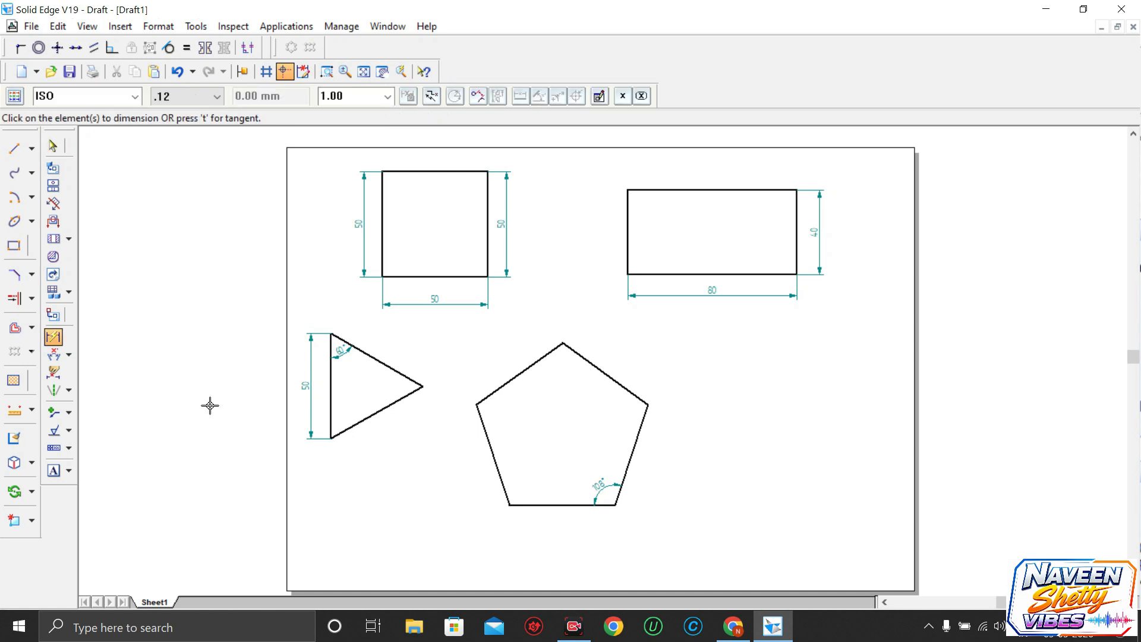
pyautogui.click(565, 505)
pyautogui.click(567, 527)
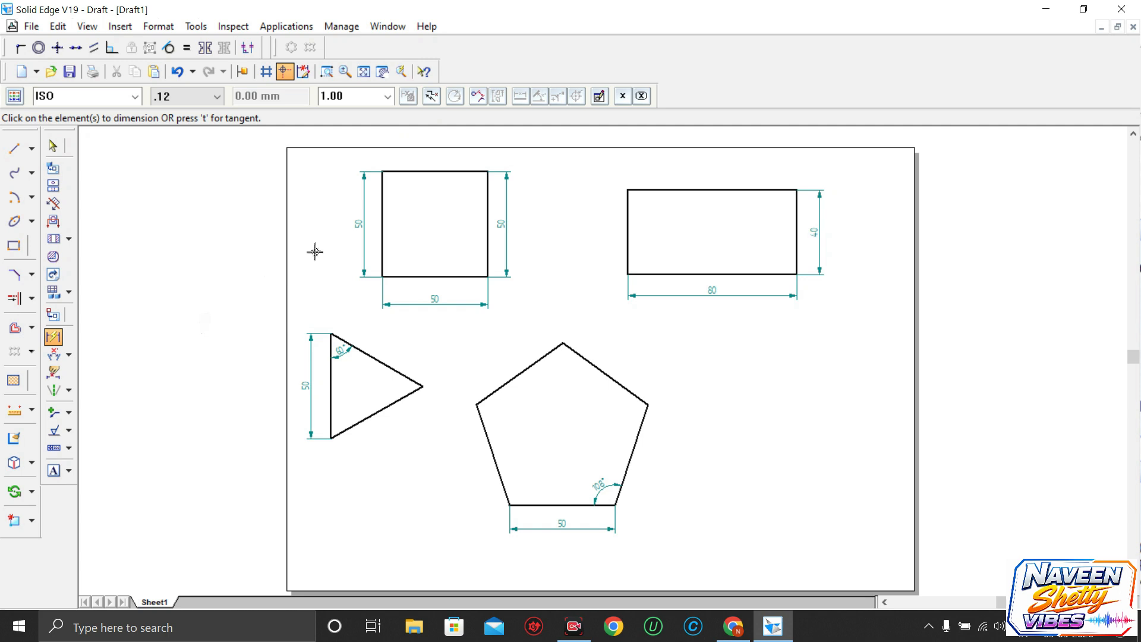
pyautogui.press('Escape')
# Rotate the pentagon with its dimensions 90 degrees counterclockwise about its lower-left vertex, without keeping a copy
pyautogui.moveTo(446, 334); pyautogui.dragTo(691, 547)
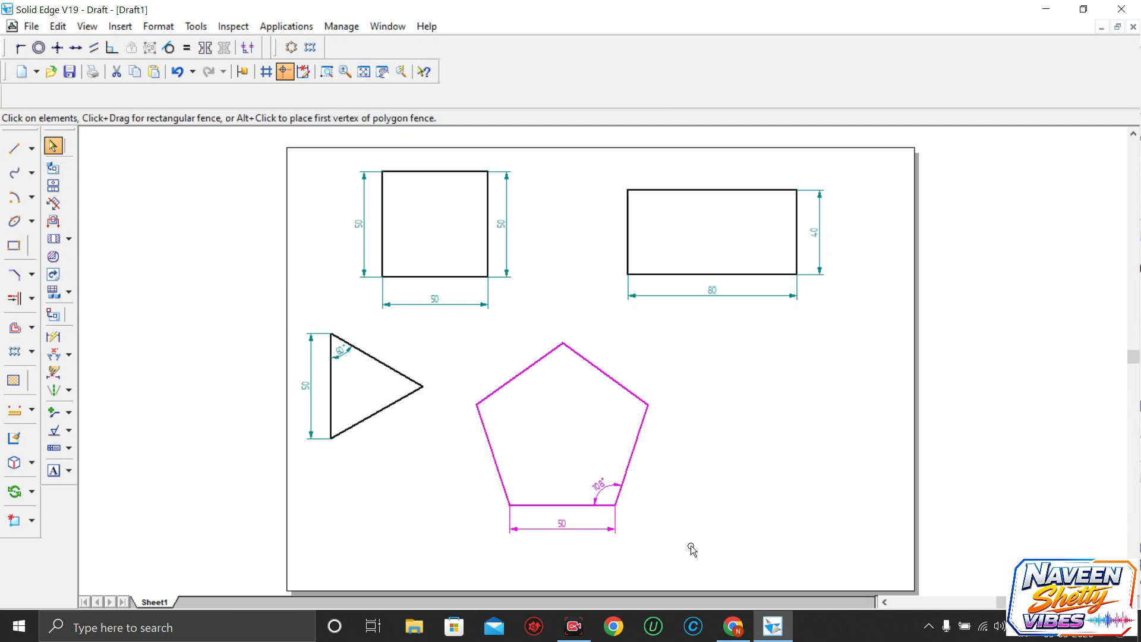
pyautogui.click(31, 491)
pyautogui.click(77, 510)
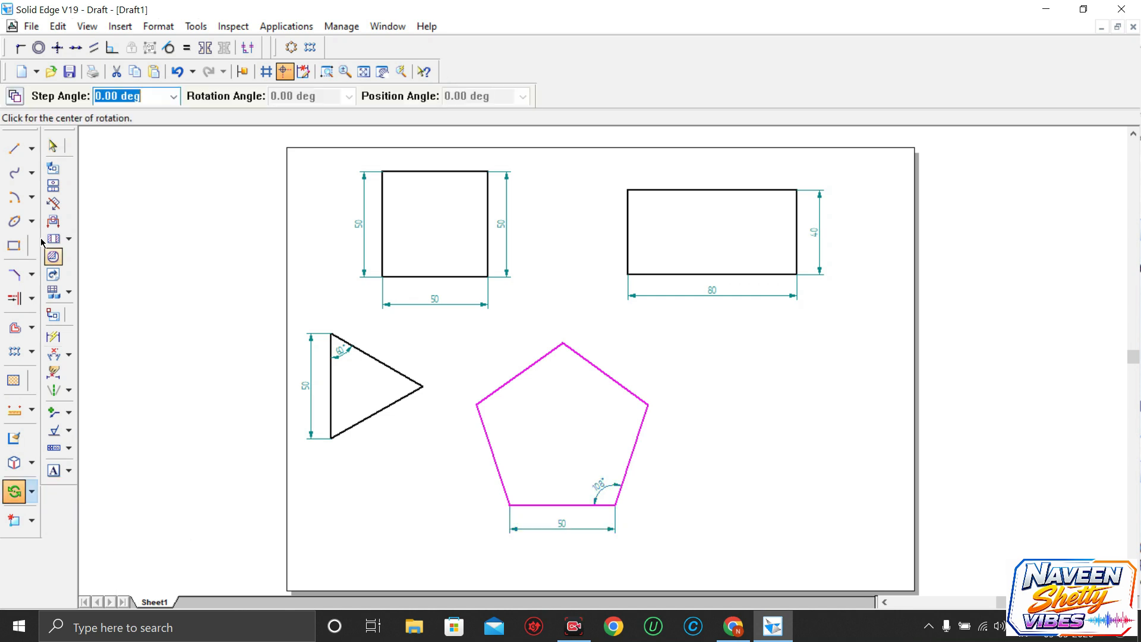
pyautogui.click(510, 505)
pyautogui.click(615, 505)
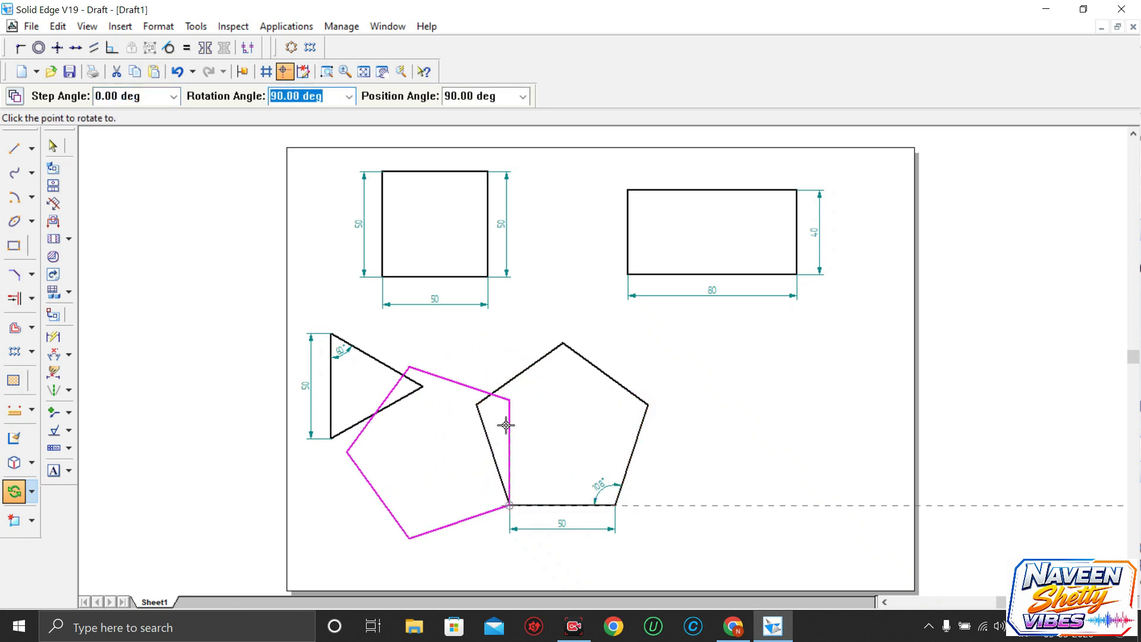
pyautogui.click(513, 427)
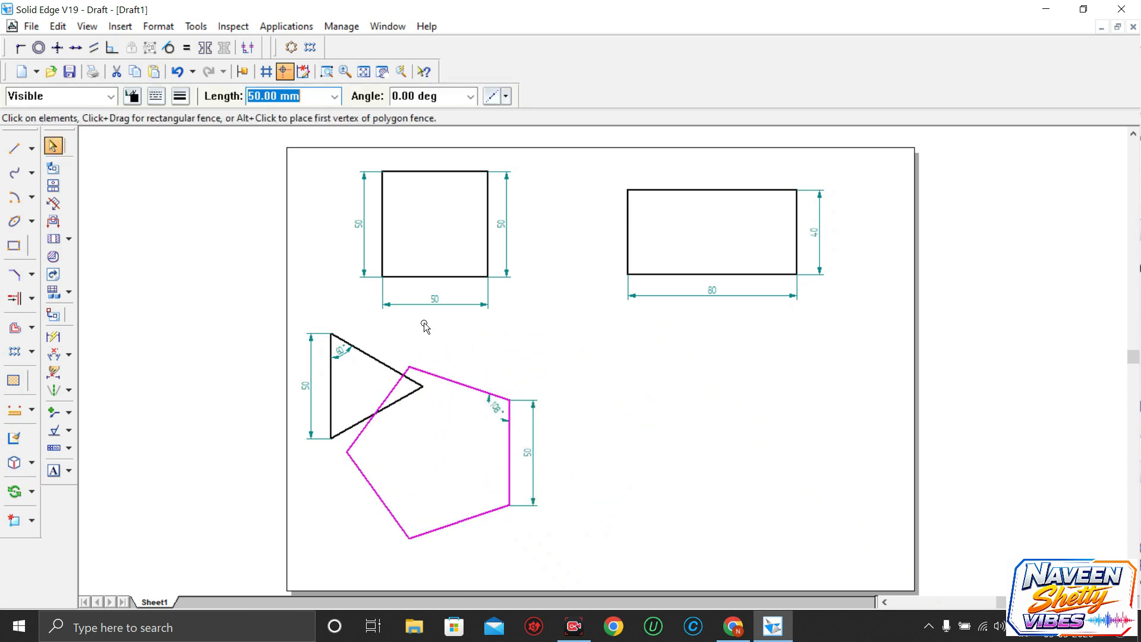
# Move the rotated pentagon and its dimensions down and to the right, clear of the triangle
pyautogui.moveTo(357, 360); pyautogui.dragTo(579, 565)
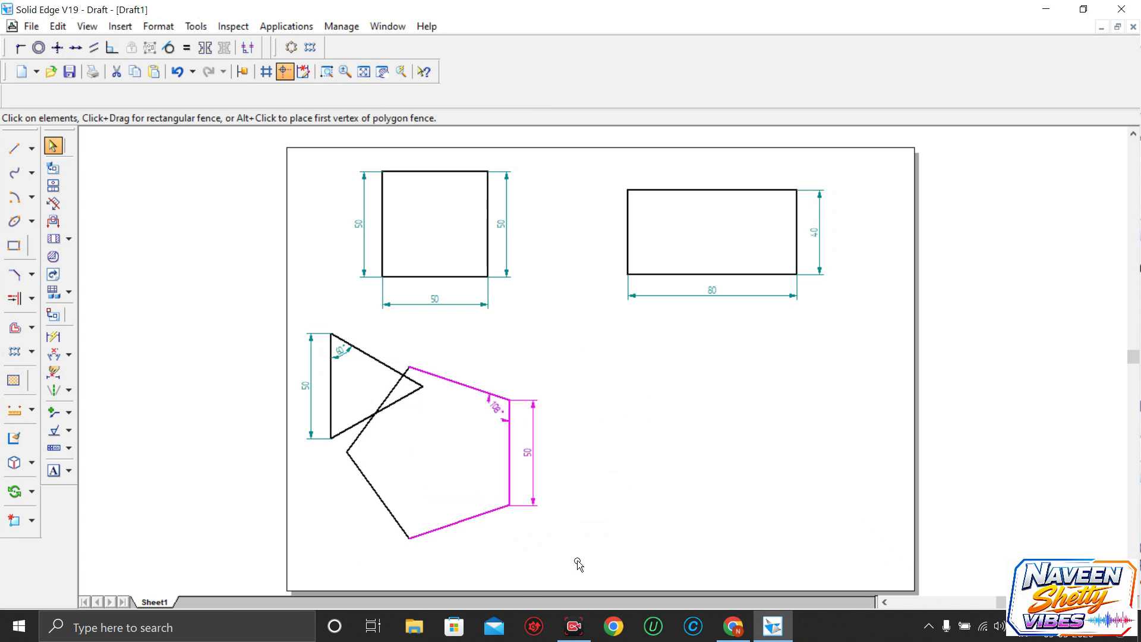
pyautogui.keyDown('ctrl'); pyautogui.click(374, 490); pyautogui.keyUp('ctrl')
pyautogui.moveTo(518, 494); pyautogui.dragTo(609, 538)
pyautogui.click(436, 403)
# Start the Line tool, switch to Calculator to divide 360 by 6, and return to the drawing
pyautogui.click(15, 148)
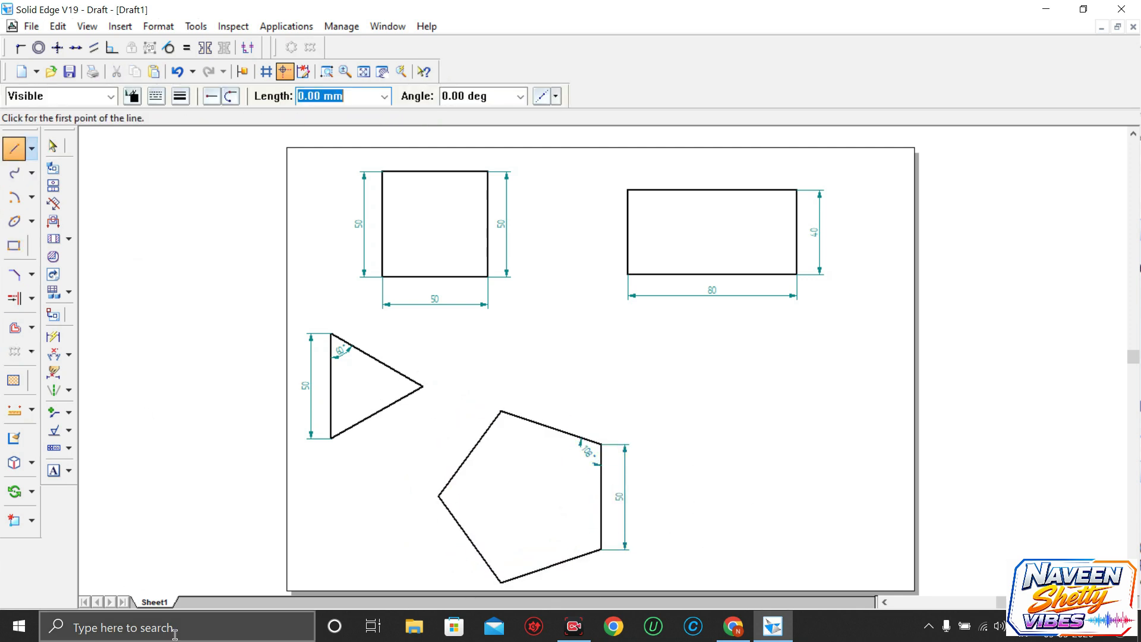
pyautogui.click(174, 630)
pyautogui.write('calc')
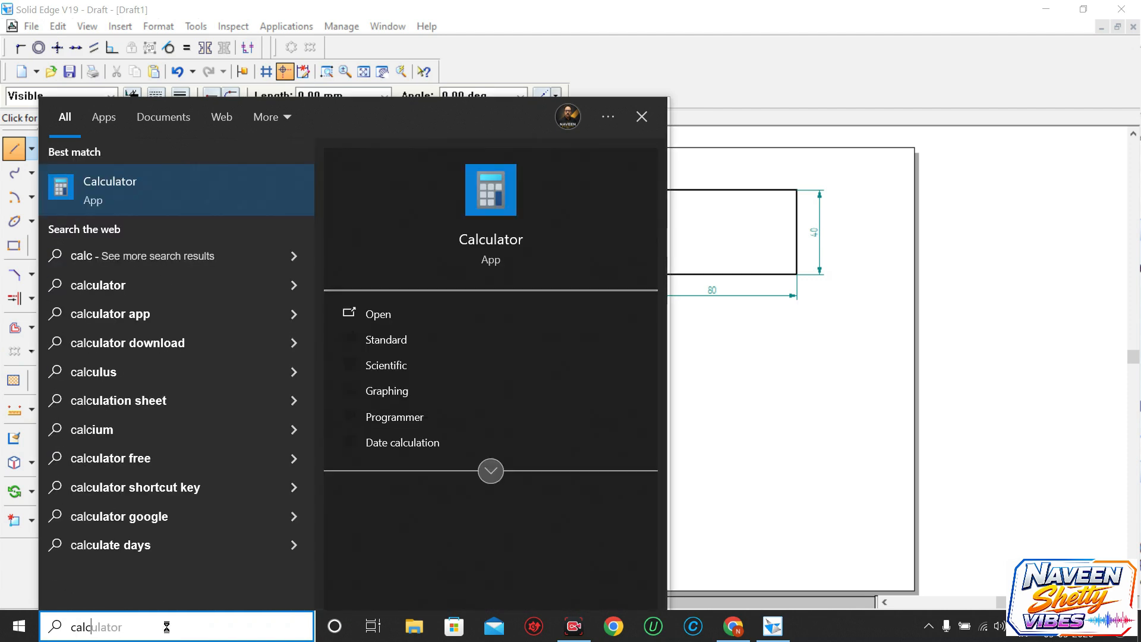
pyautogui.press('Return')
pyautogui.write('360 ÷ 6')
pyautogui.press('Return')
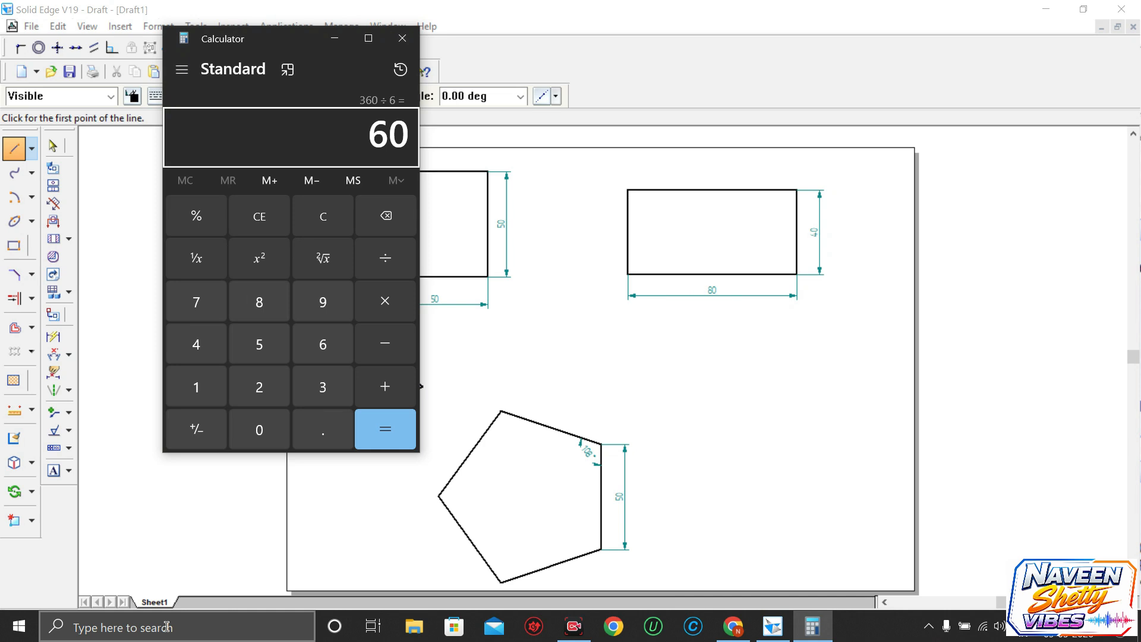
pyautogui.click(402, 38)
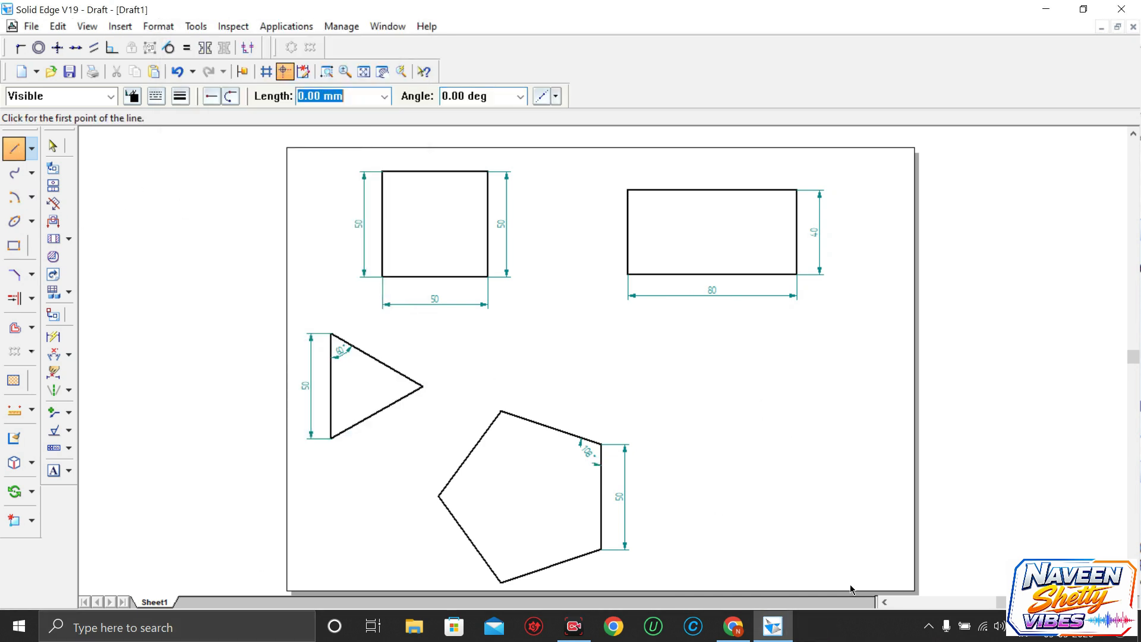
# Draw the hexagon's base as a 50 mm line at 0 degrees in the open area beside the pentagon
pyautogui.click(686, 495)
pyautogui.write('50')
pyautogui.press('Tab')
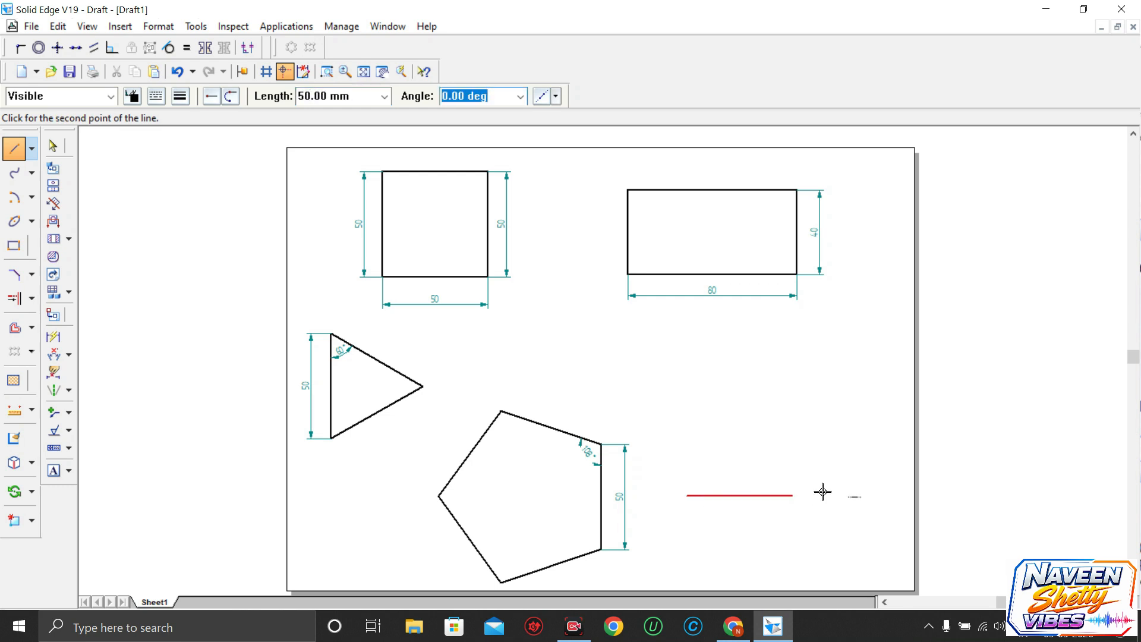
pyautogui.write('0')
pyautogui.click(823, 493)
# Continue from the base's right end with a second hexagon side, 50 mm long at 60 degrees
pyautogui.write('50')
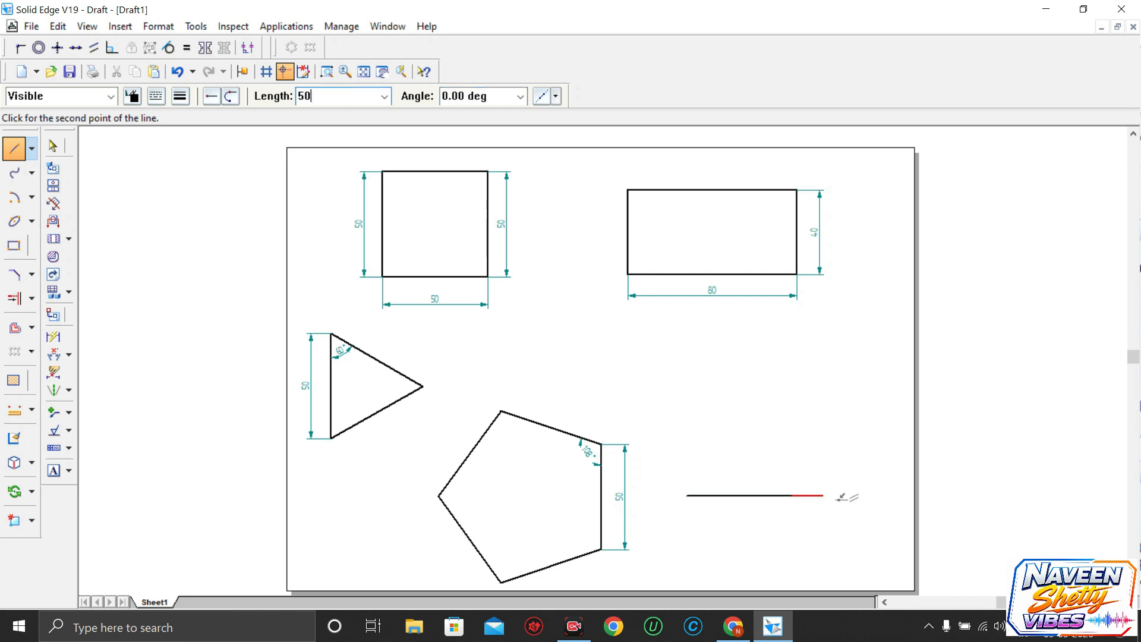
pyautogui.press('Tab')
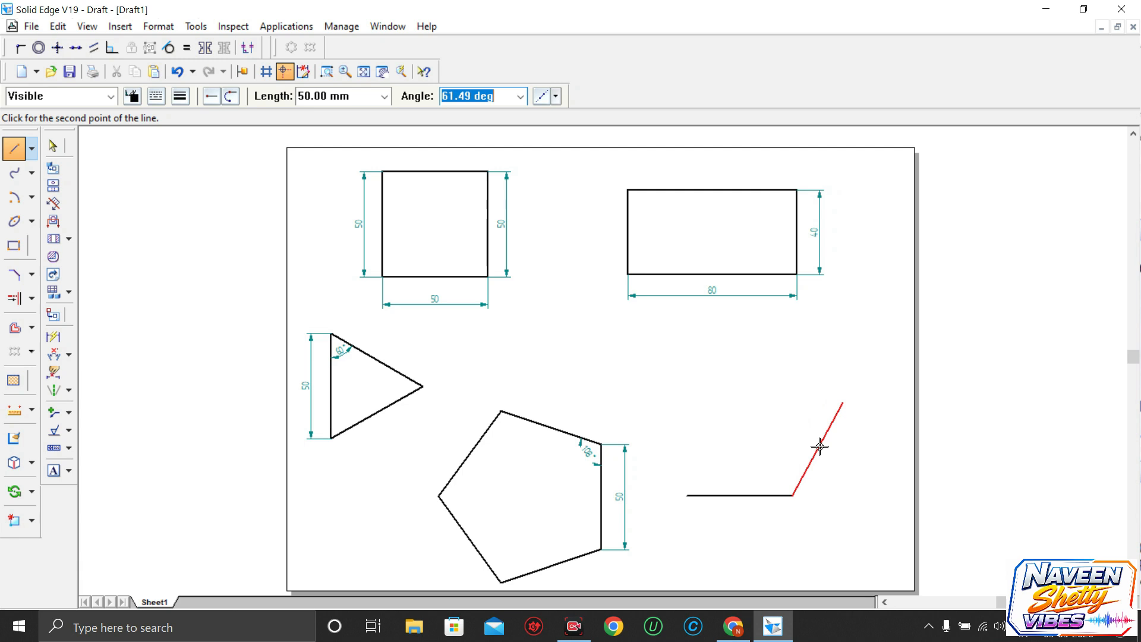
pyautogui.write('6')
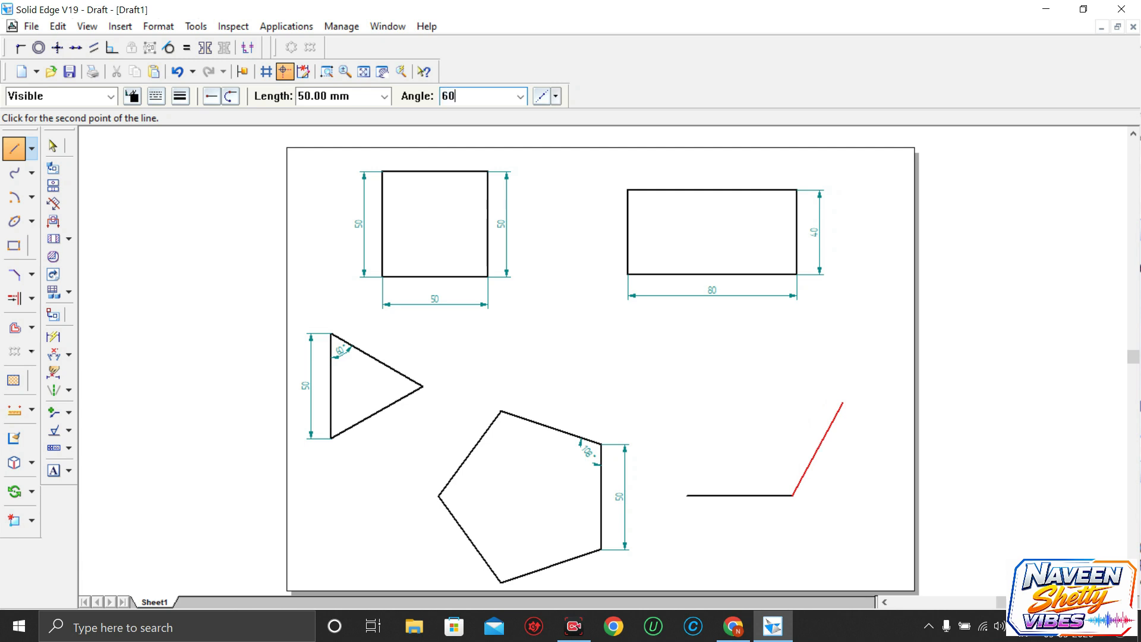
pyautogui.write('0')
pyautogui.press('Tab')
pyautogui.click(820, 445)
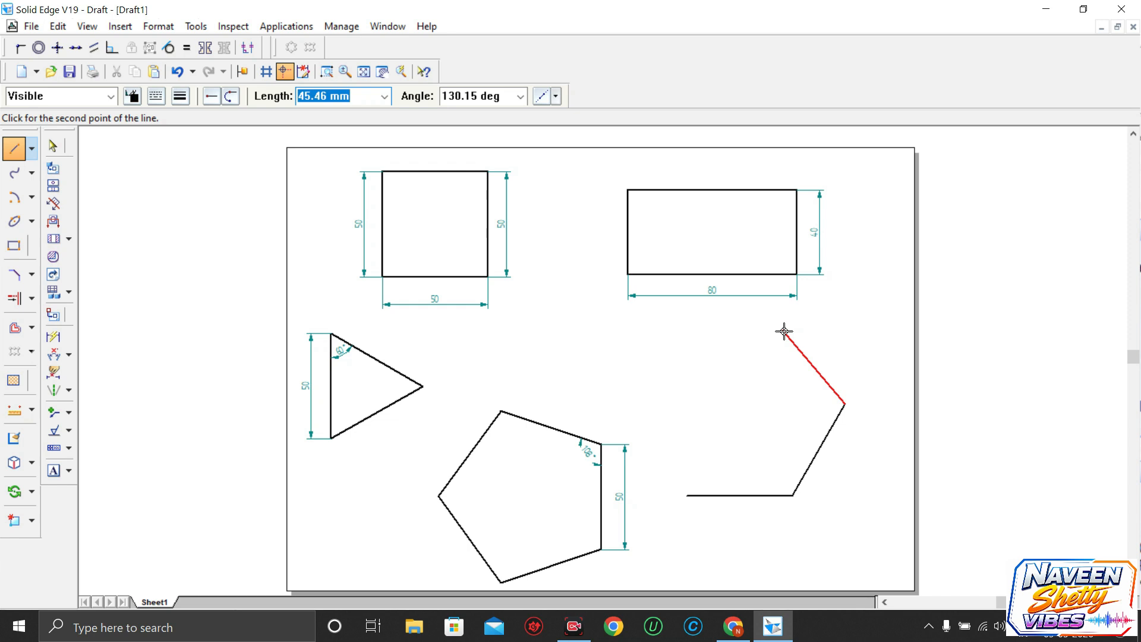
# Add the third hexagon side, 50 mm long at 120 degrees, from the end of the second
pyautogui.write('5')
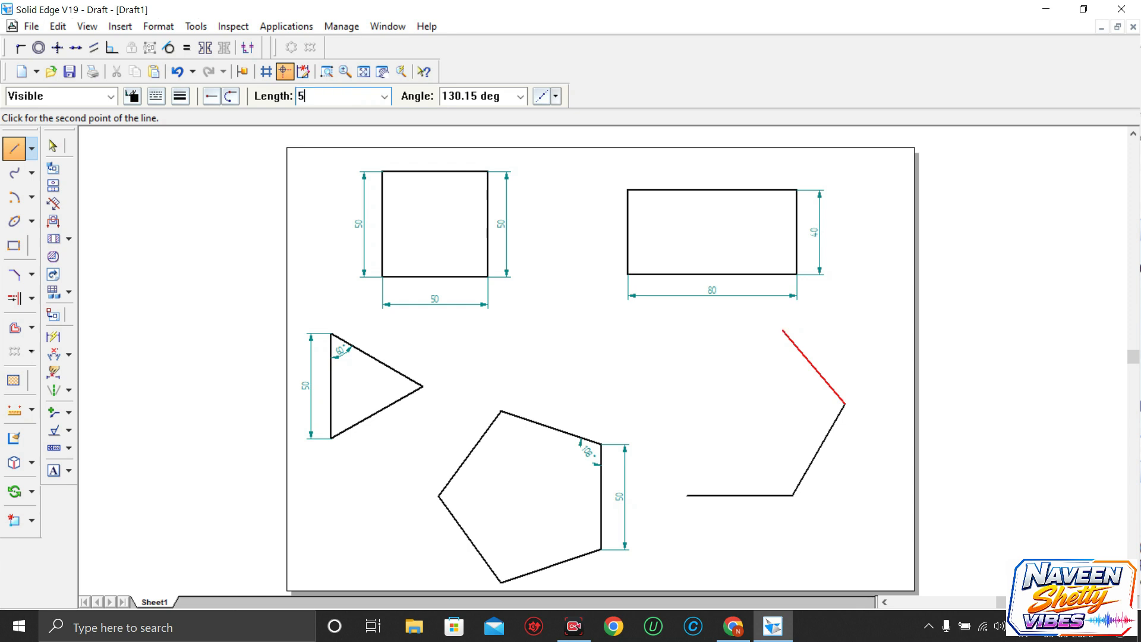
pyautogui.press('Tab')
pyautogui.write('12')
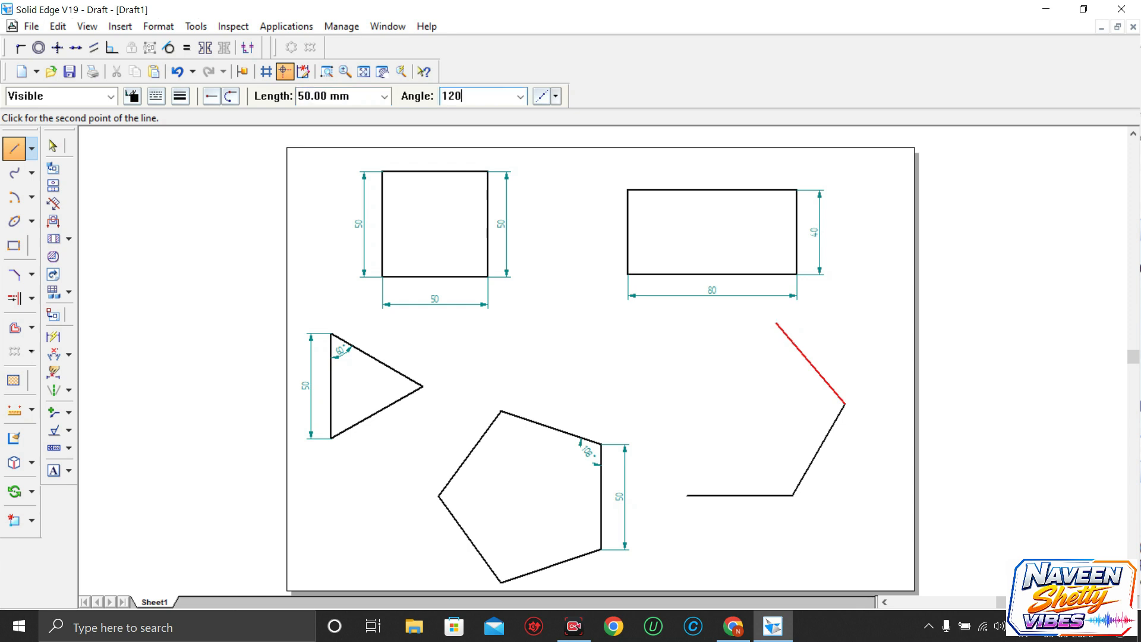
pyautogui.write('0')
pyautogui.press('Return')
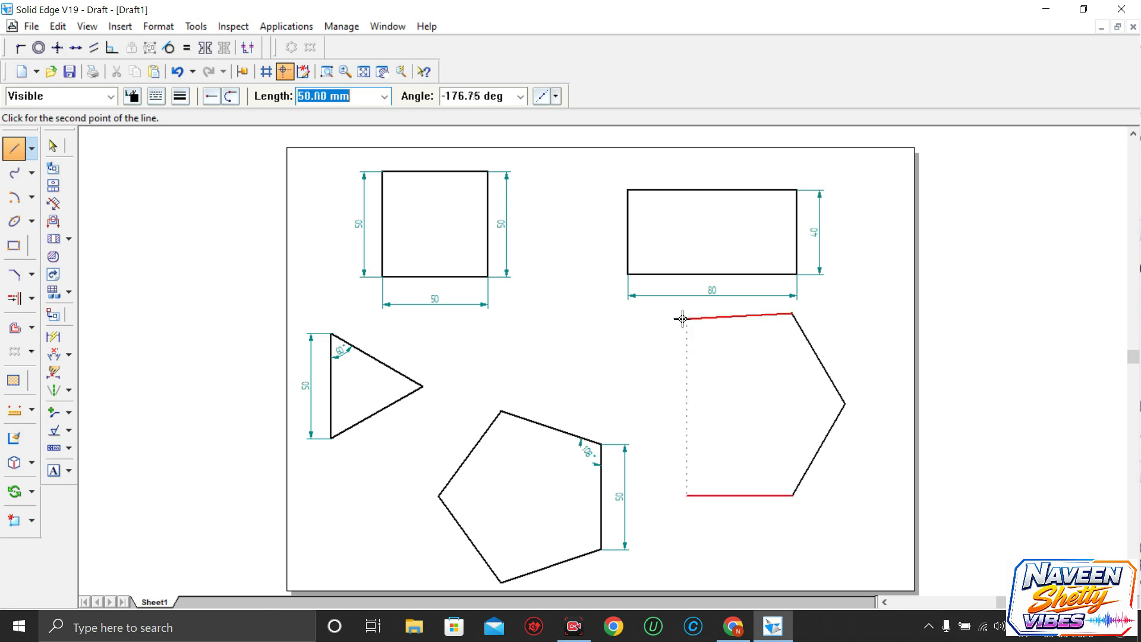
# Draw the hexagon's top side as a 50 mm line at 180 degrees
pyautogui.write('50')
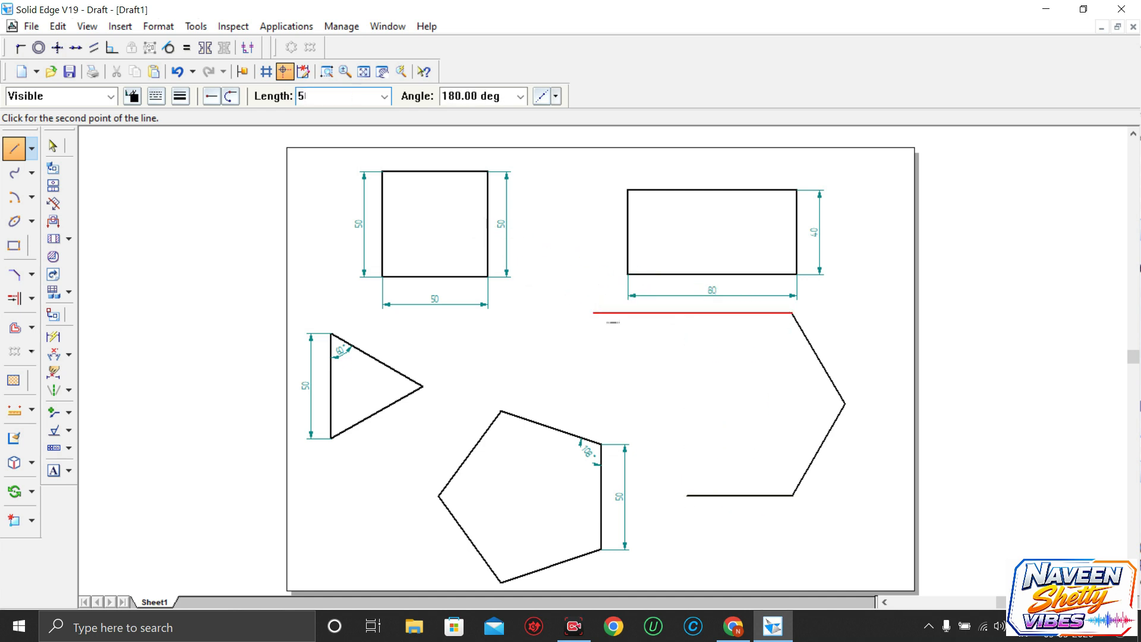
pyautogui.press('Tab')
pyautogui.write('1')
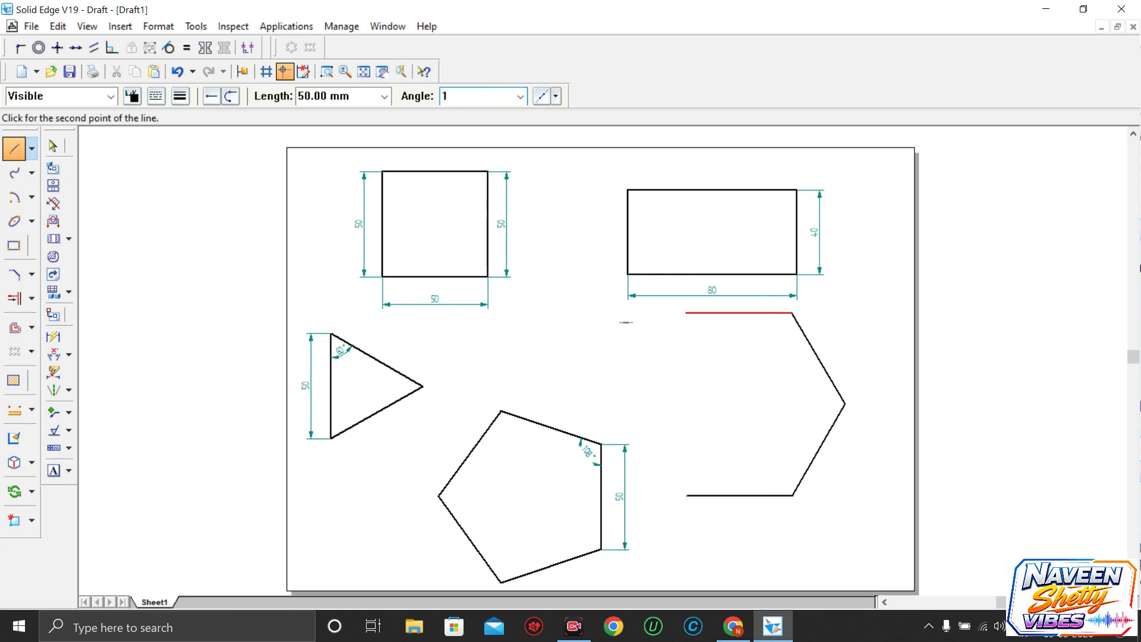
pyautogui.write('80')
pyautogui.press('Tab')
pyautogui.click(687, 313)
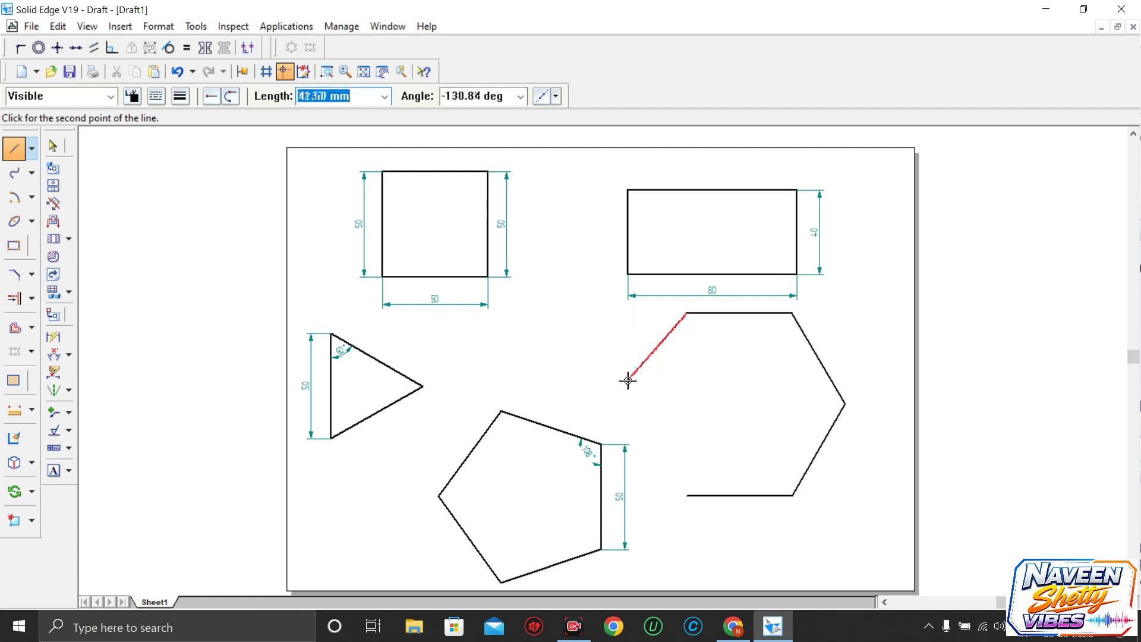
# Add the fifth hexagon side, 50 mm long at -120 degrees, and close the outline at the base's starting point
pyautogui.write('50')
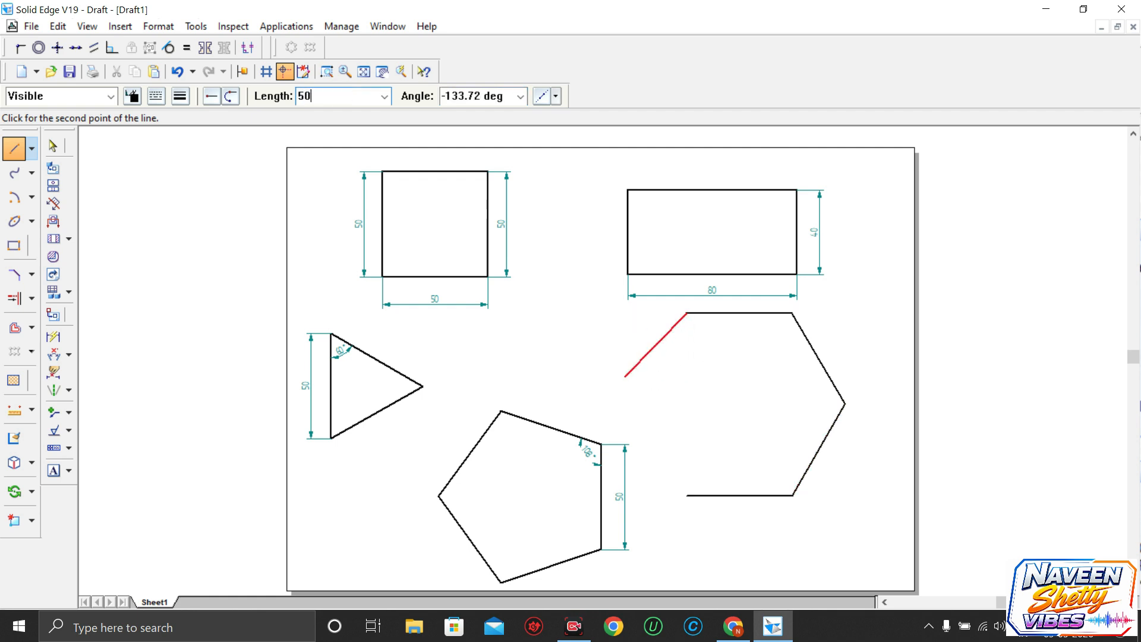
pyautogui.press('Tab')
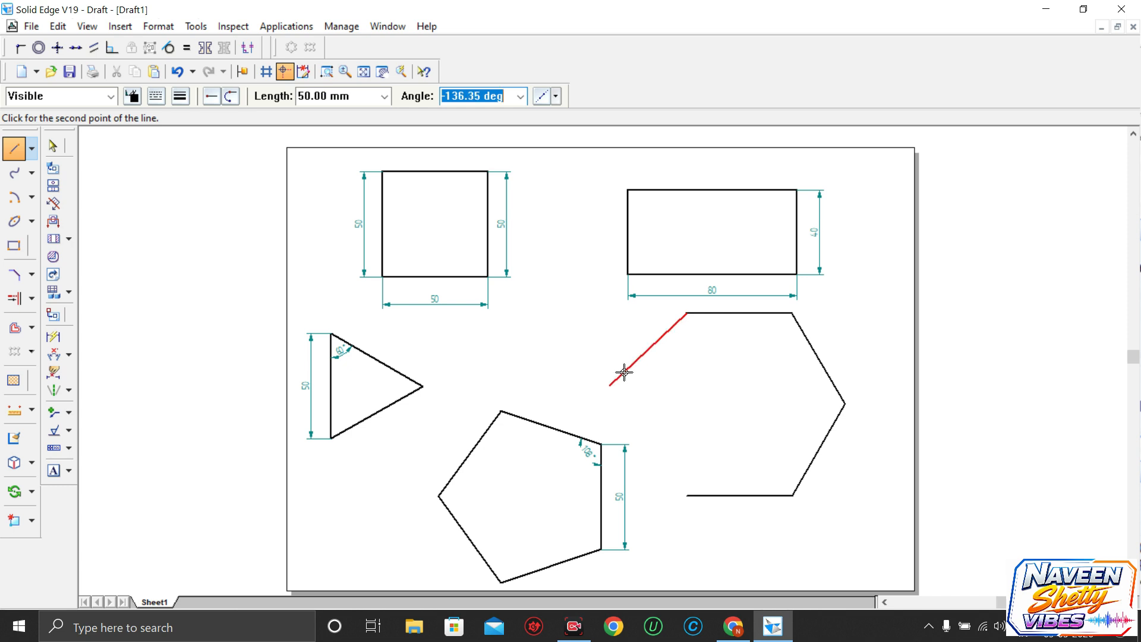
pyautogui.write('-120')
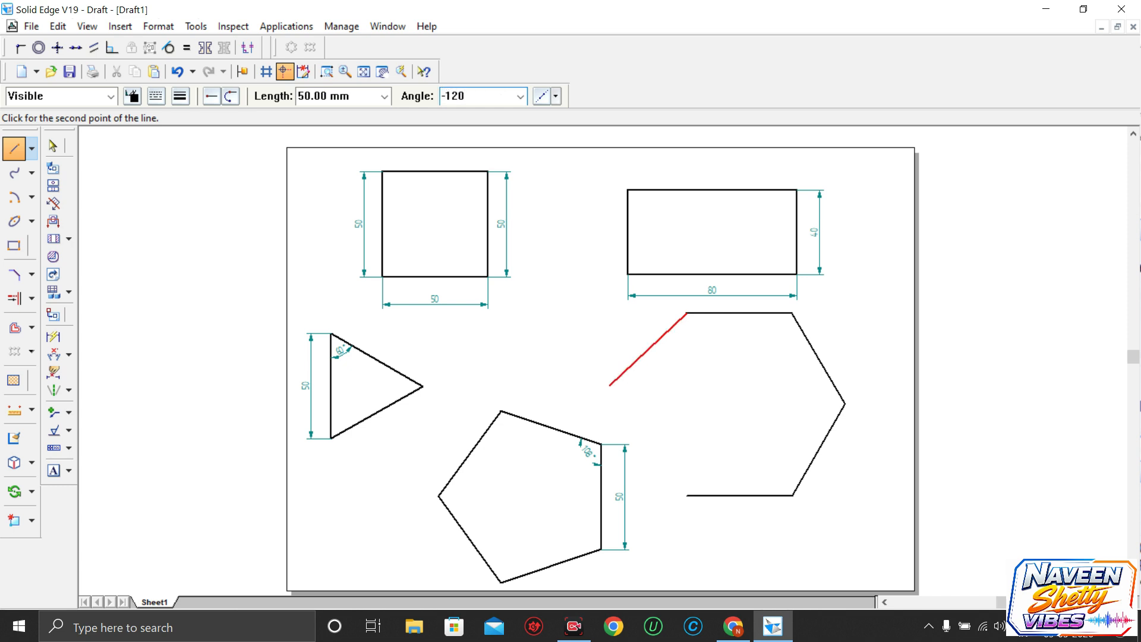
pyautogui.press('Return')
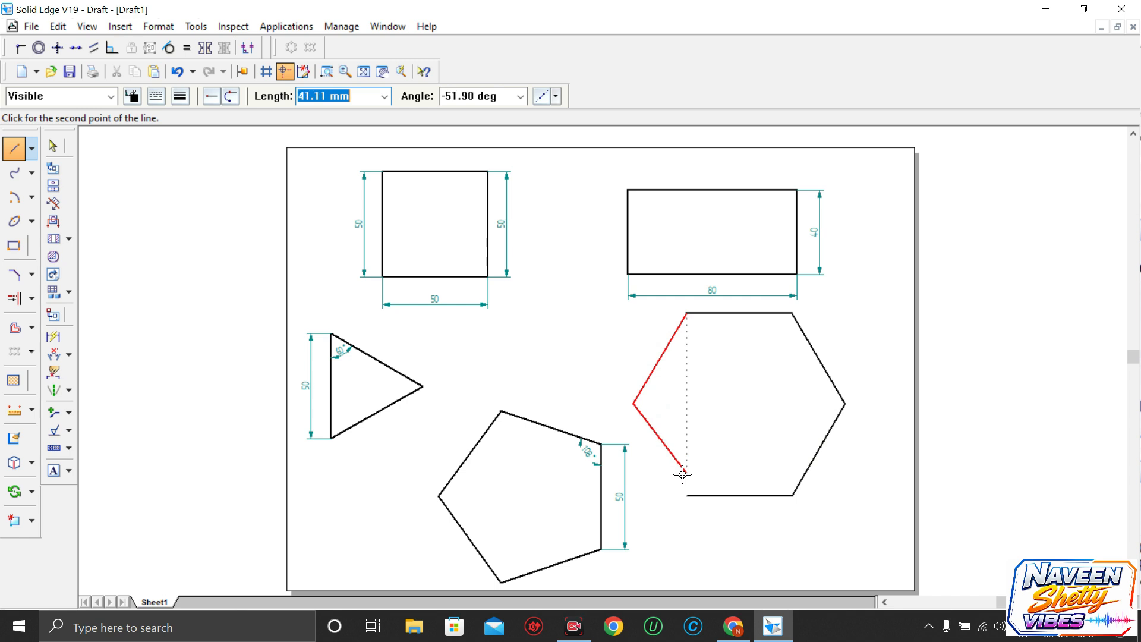
pyautogui.click(688, 494)
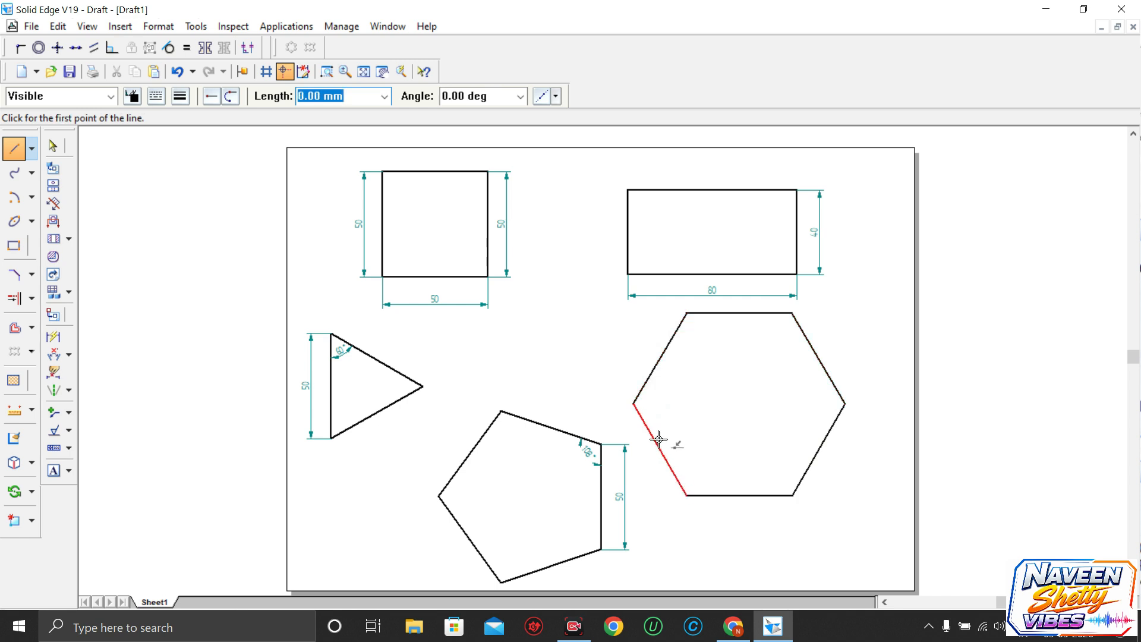
pyautogui.press('Escape')
# Dimension the length of the hexagon's base, placing the dimension below it
pyautogui.scroll(1, 558, 395)
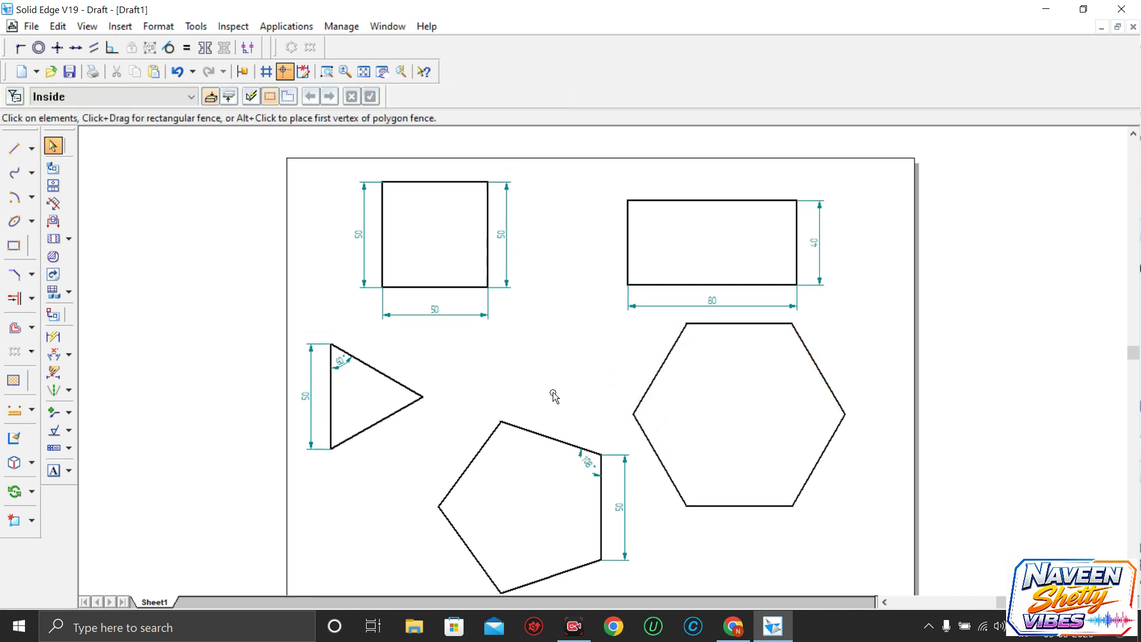
pyautogui.scroll(-2, 558, 395)
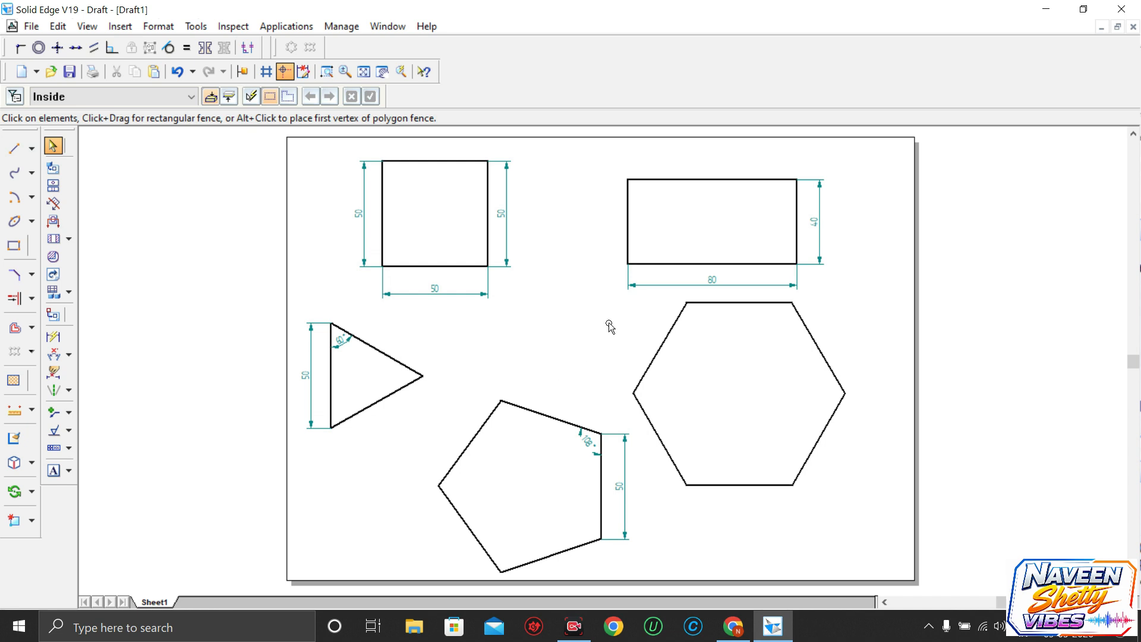
pyautogui.click(69, 356)
pyautogui.click(89, 358)
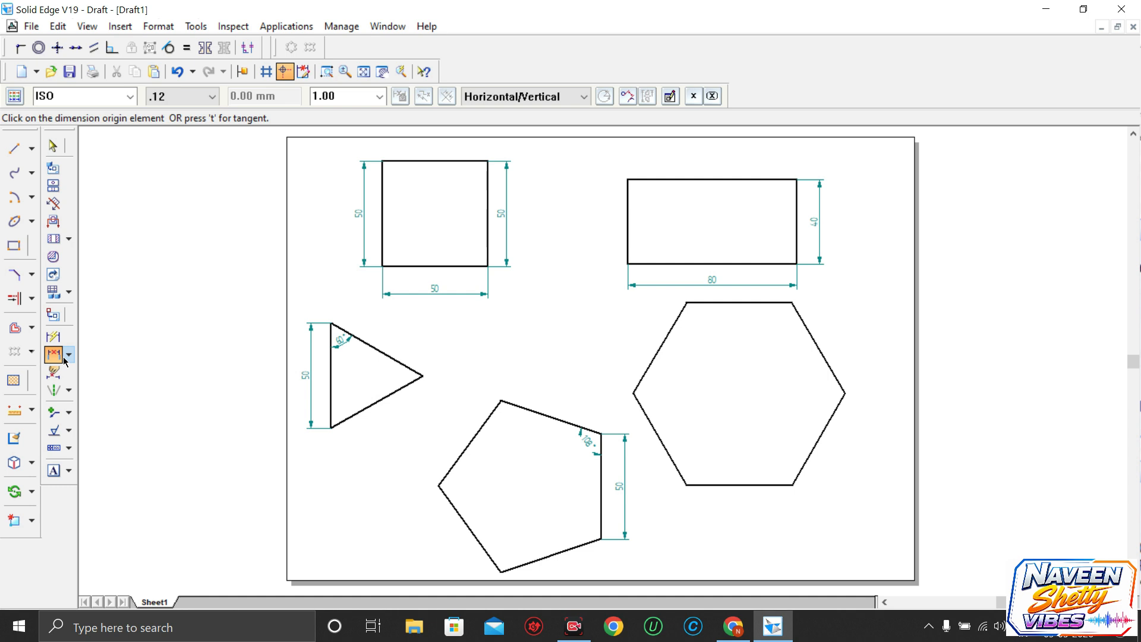
pyautogui.click(53, 336)
pyautogui.click(714, 486)
pyautogui.click(721, 504)
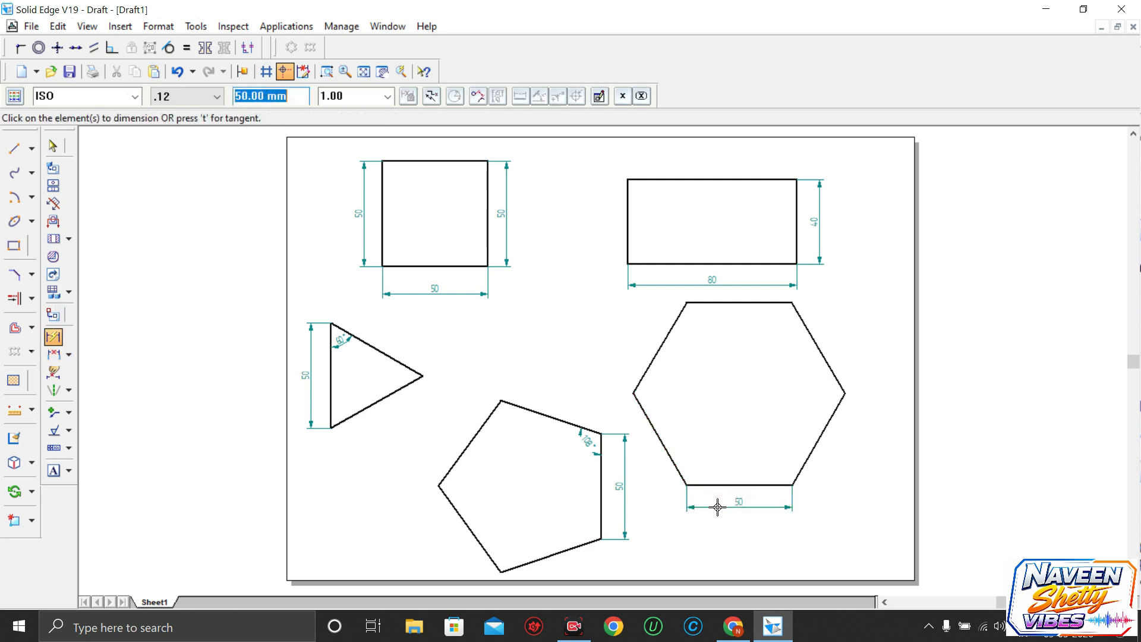
pyautogui.click(64, 353)
pyautogui.click(700, 483)
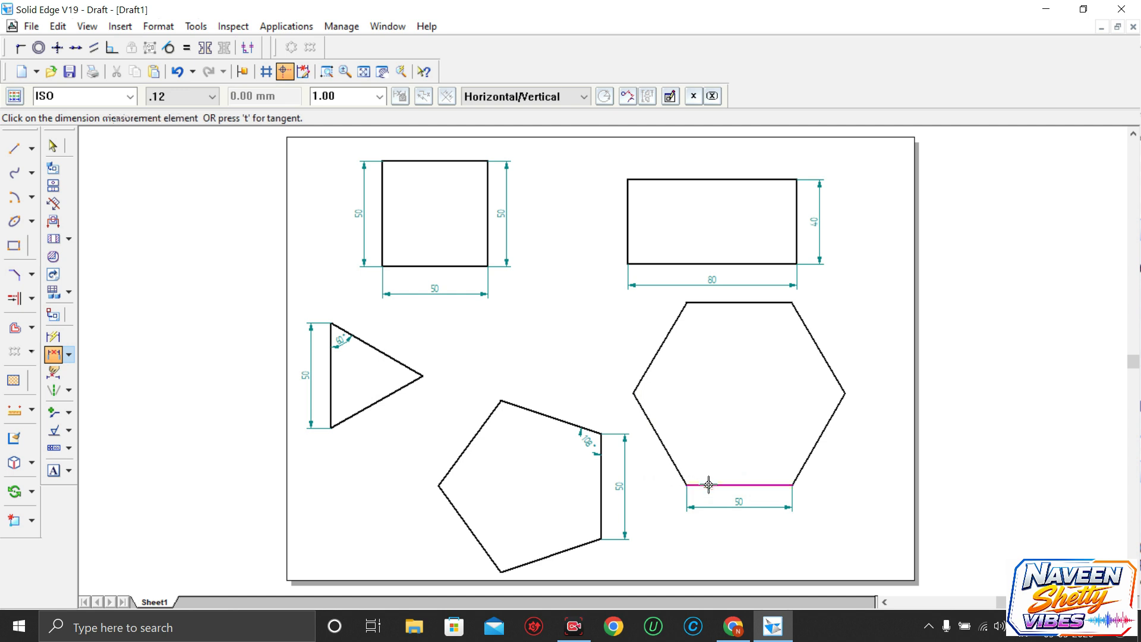
pyautogui.click(677, 473)
pyautogui.click(633, 347)
# Add an Angle Between dimension inside the hexagon's lower-left corner, between the base and the adjoining side
pyautogui.click(69, 354)
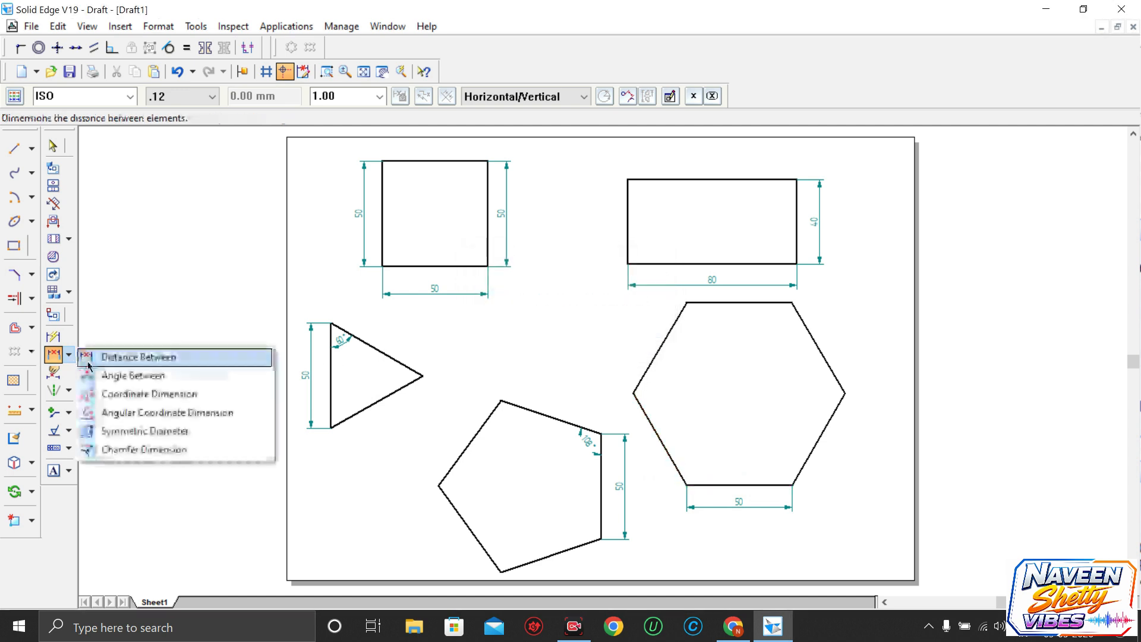
pyautogui.click(119, 375)
pyautogui.click(715, 483)
pyautogui.click(680, 471)
pyautogui.click(694, 469)
# Try to place another Angle Between dimension from the hexagon's base, and delete the angle dimension at its lower-left corner
pyautogui.click(769, 484)
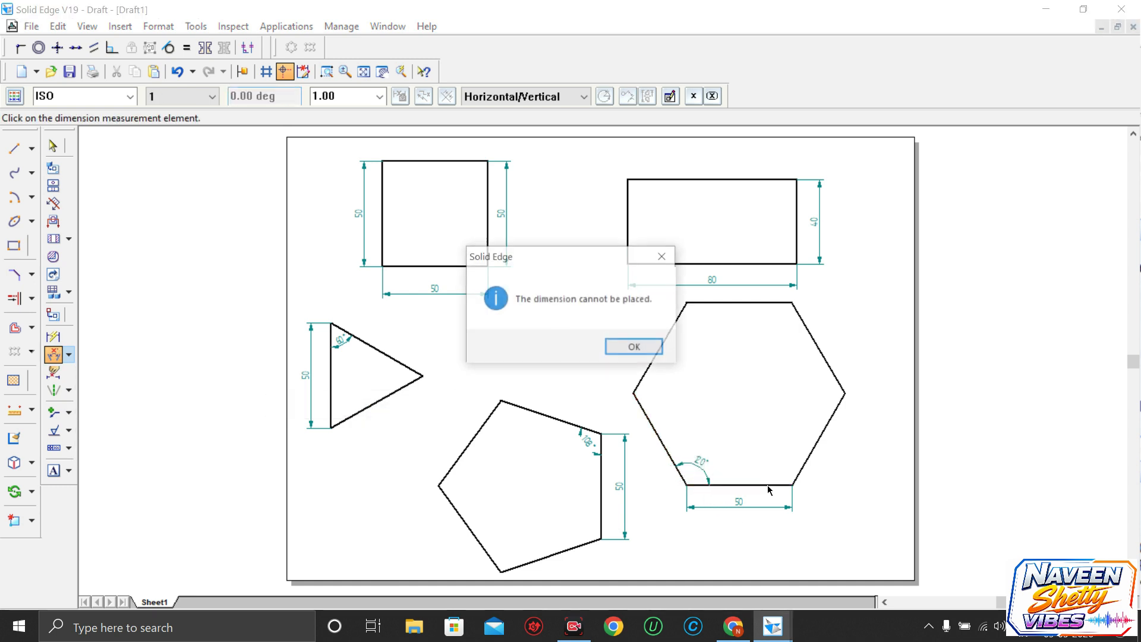
pyautogui.click(616, 346)
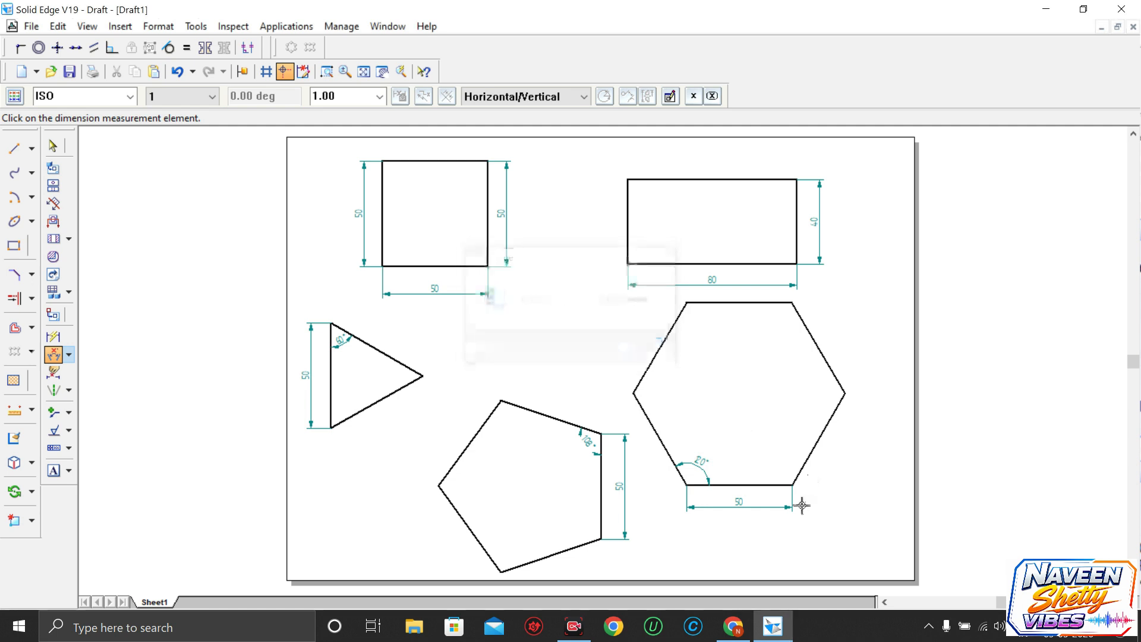
pyautogui.click(771, 485)
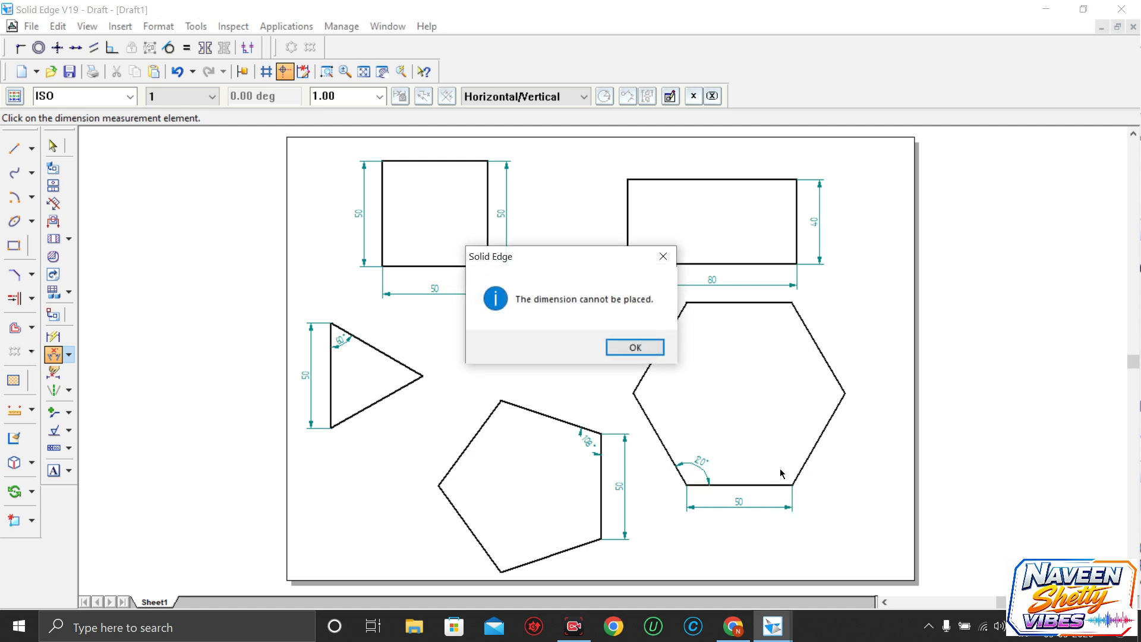
pyautogui.click(618, 346)
pyautogui.press('Escape')
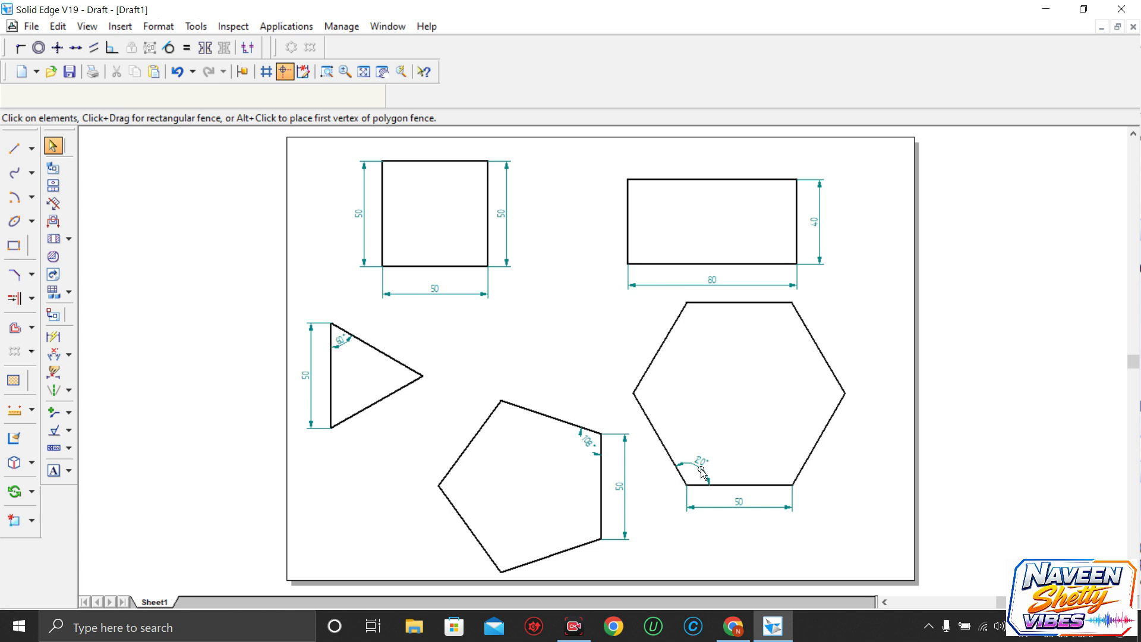
pyautogui.click(702, 472)
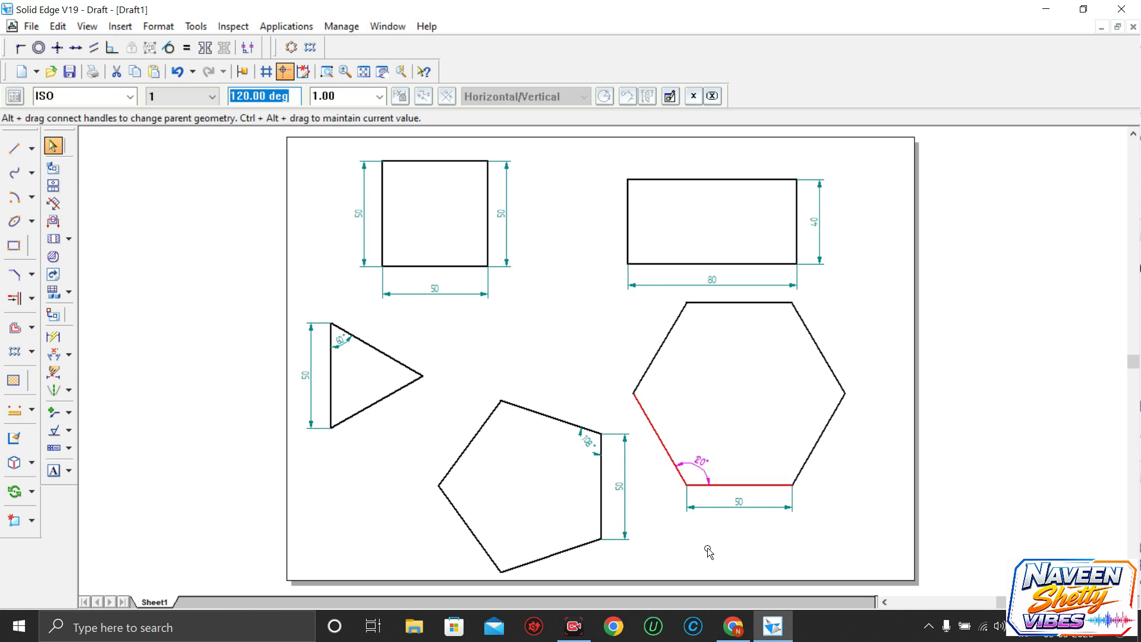
pyautogui.press('Delete')
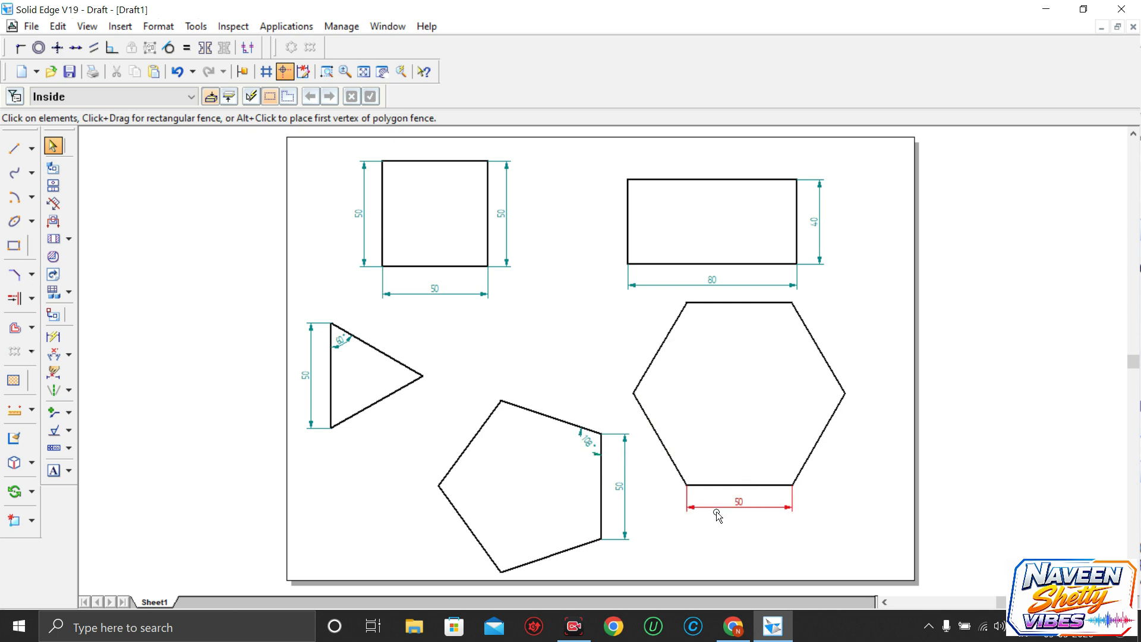
pyautogui.scroll(-1, 603, 511)
pyautogui.scroll(-3, 550, 471)
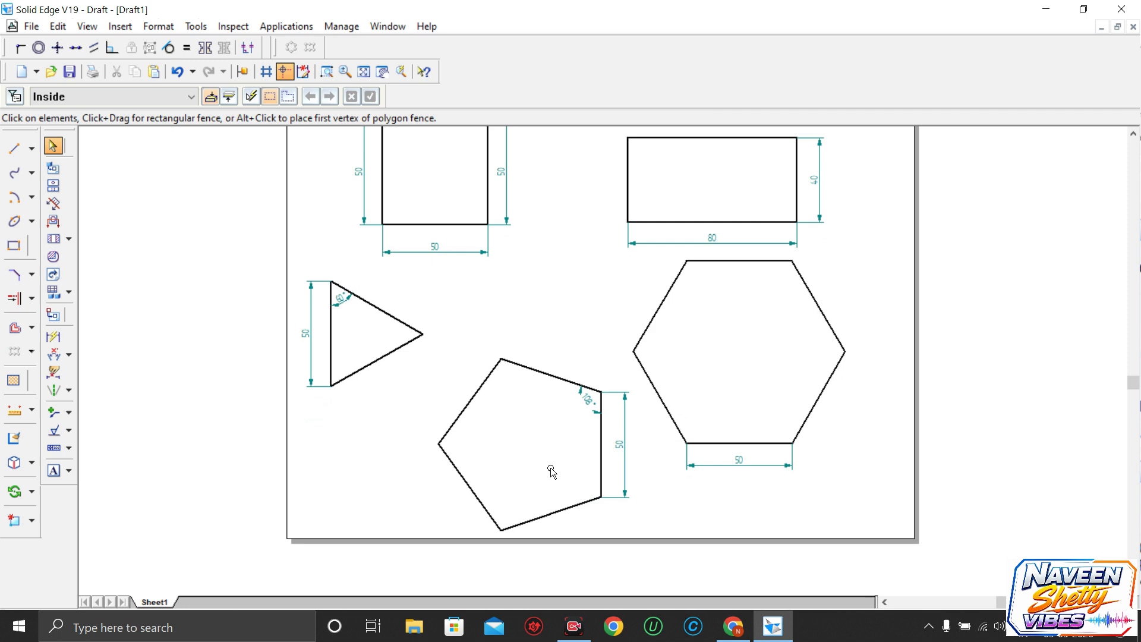
pyautogui.scroll(3, 552, 471)
pyautogui.scroll(6, 551, 463)
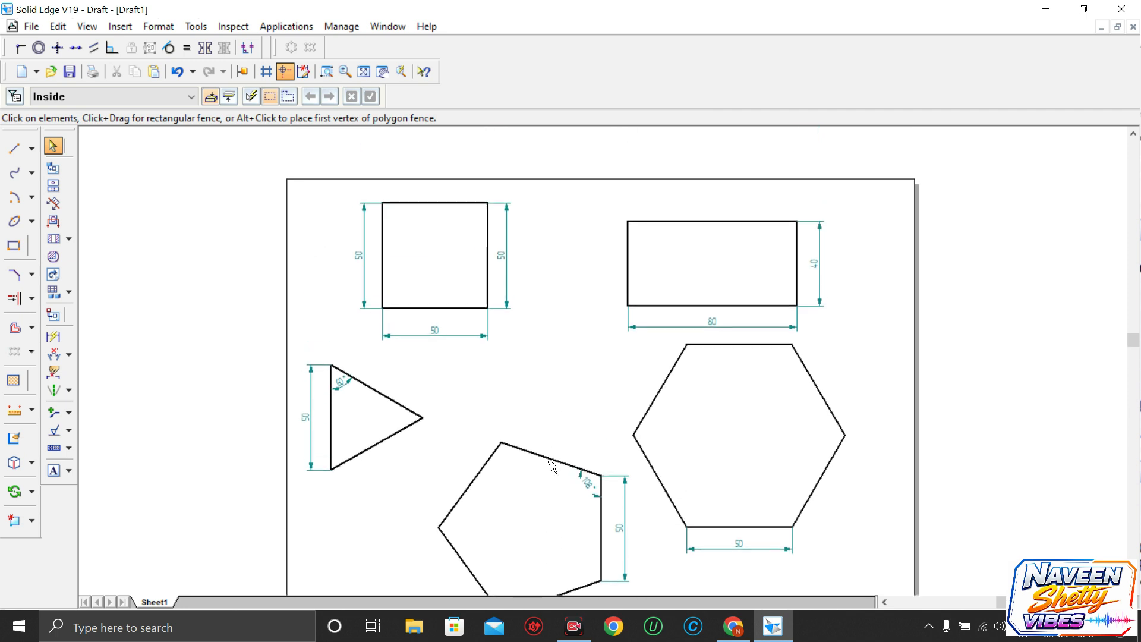
pyautogui.scroll(-5, 551, 463)
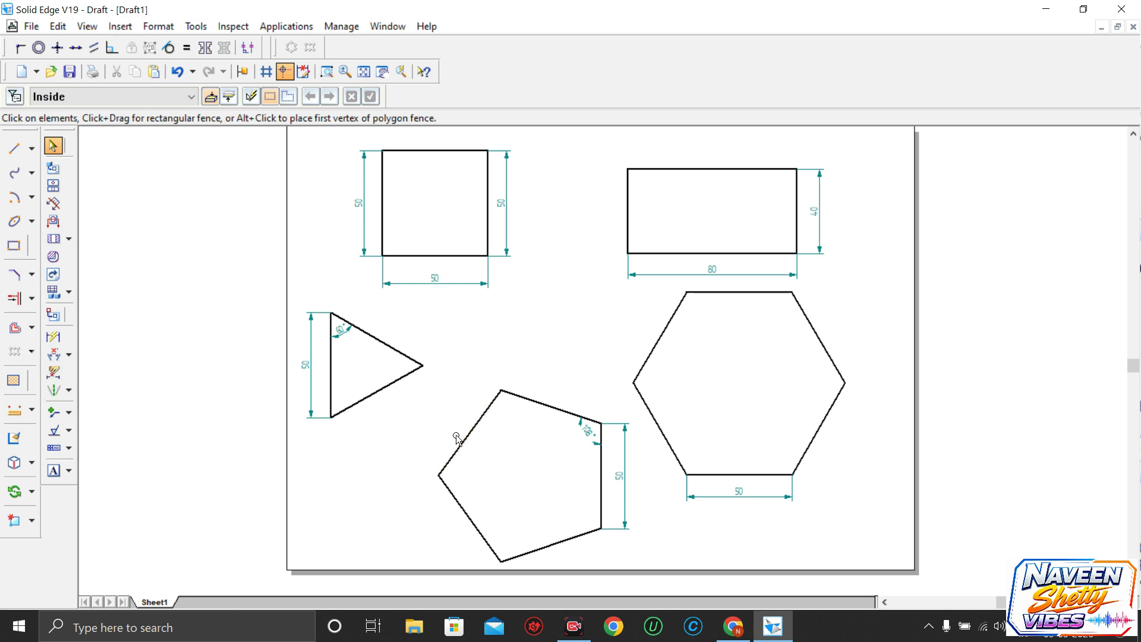
pyautogui.scroll(-1, 455, 433)
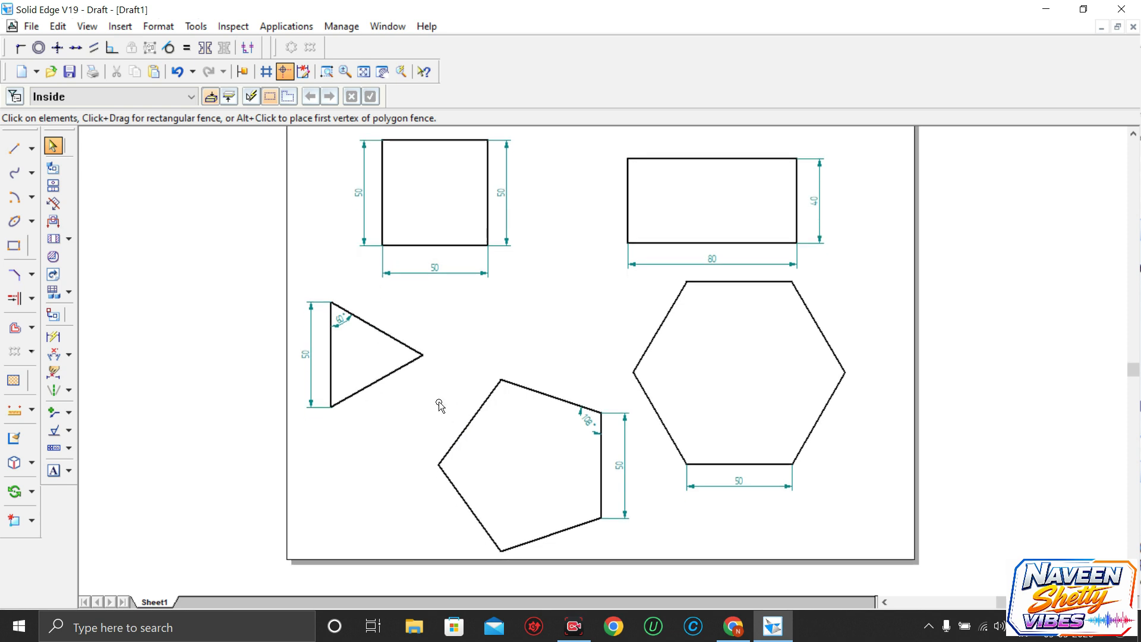
pyautogui.scroll(-1, 423, 397)
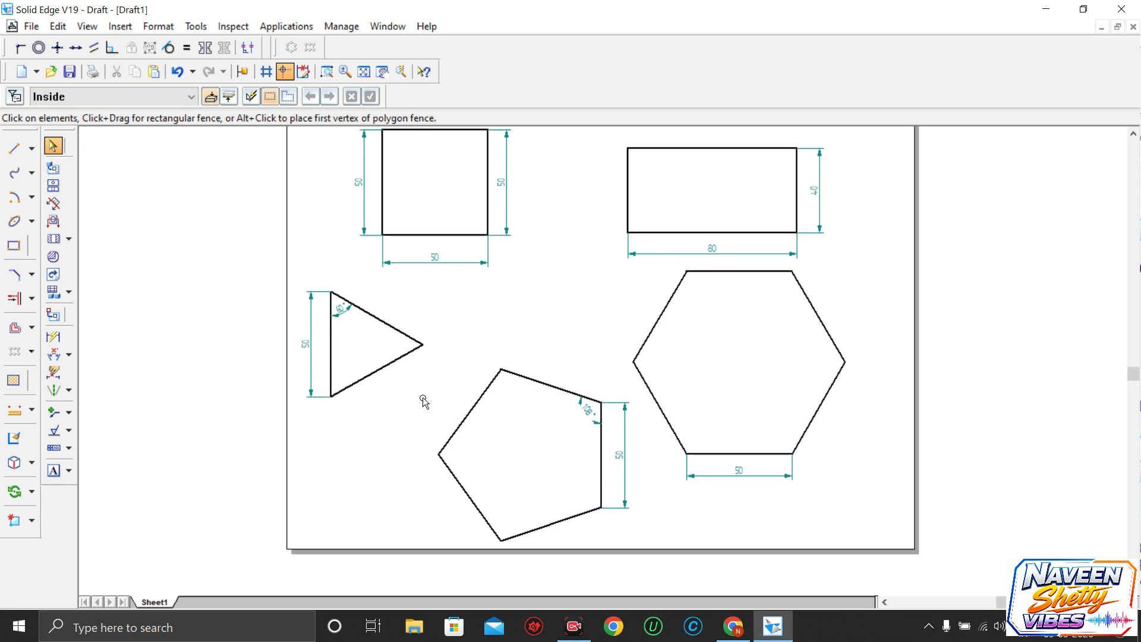
pyautogui.scroll(3, 422, 398)
pyautogui.scroll(-3, 423, 398)
pyautogui.scroll(3, 422, 398)
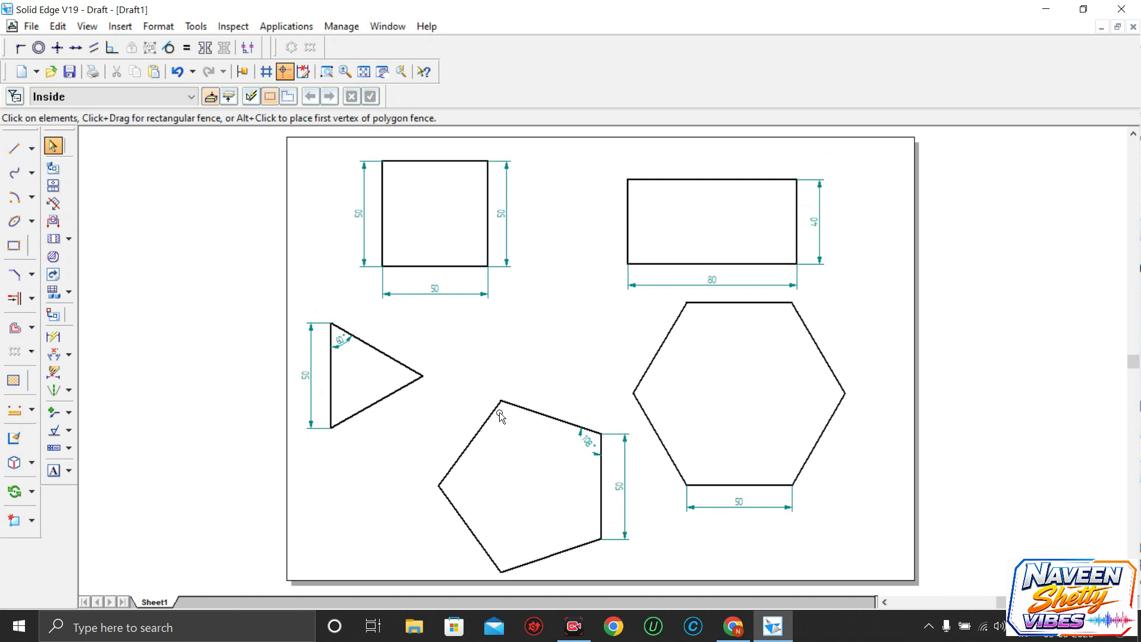
pyautogui.scroll(-1, 1000, 404)
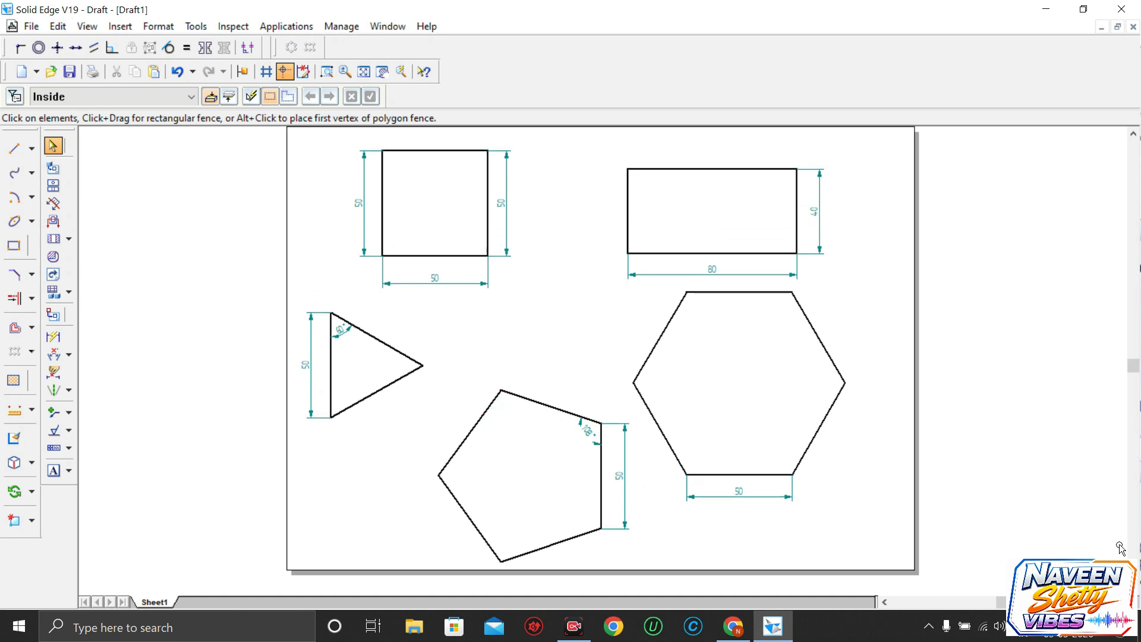